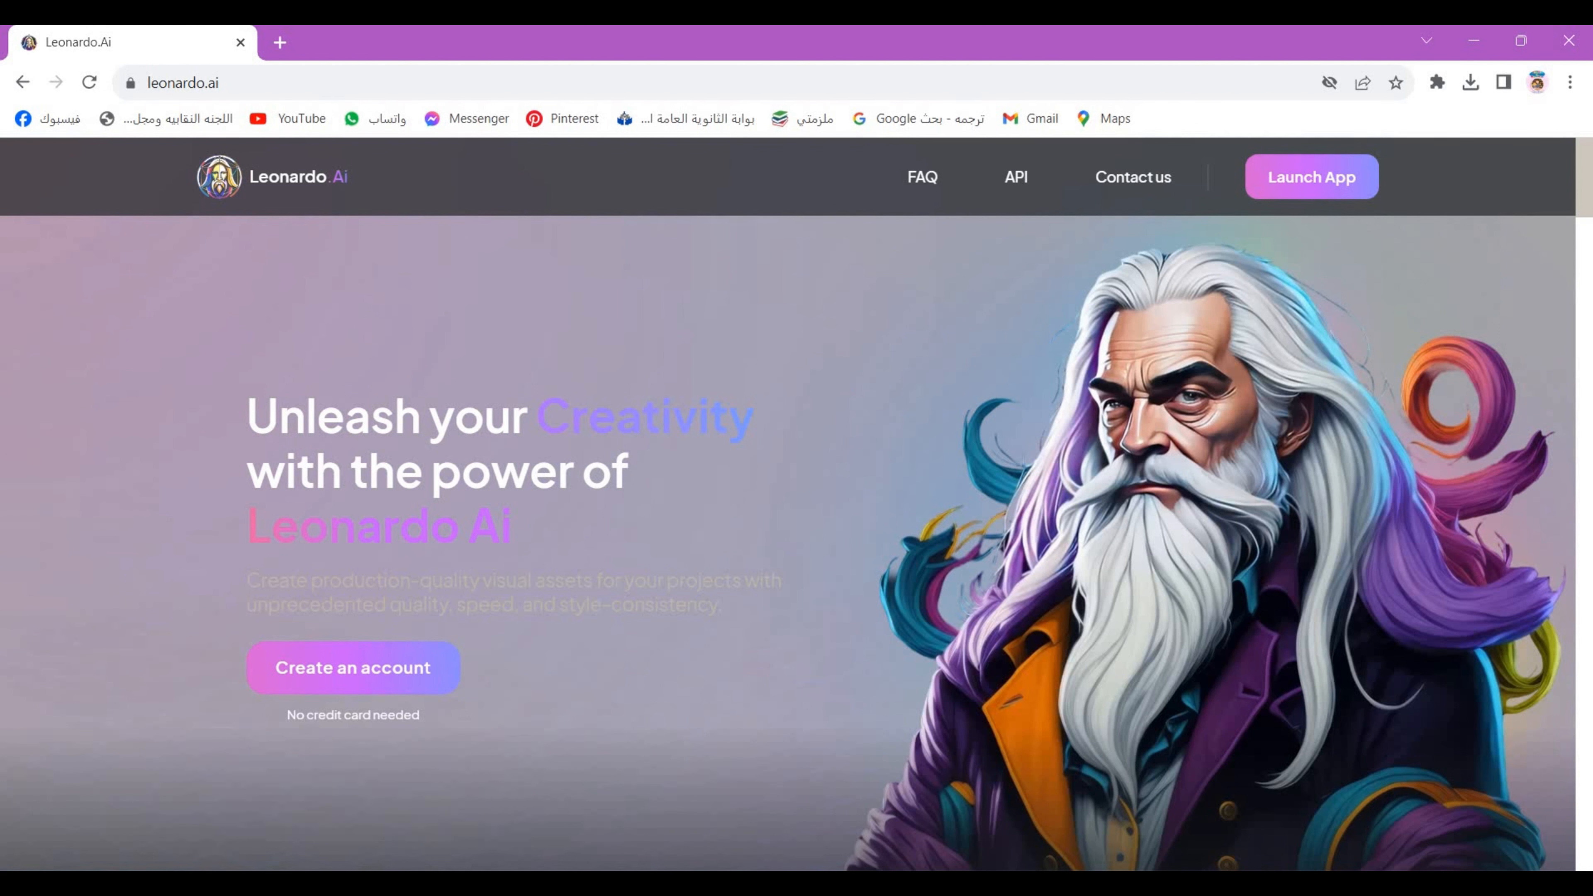
Step: Open the Leonardo.Ai app and page forward through the Featured Models
click(315, 668)
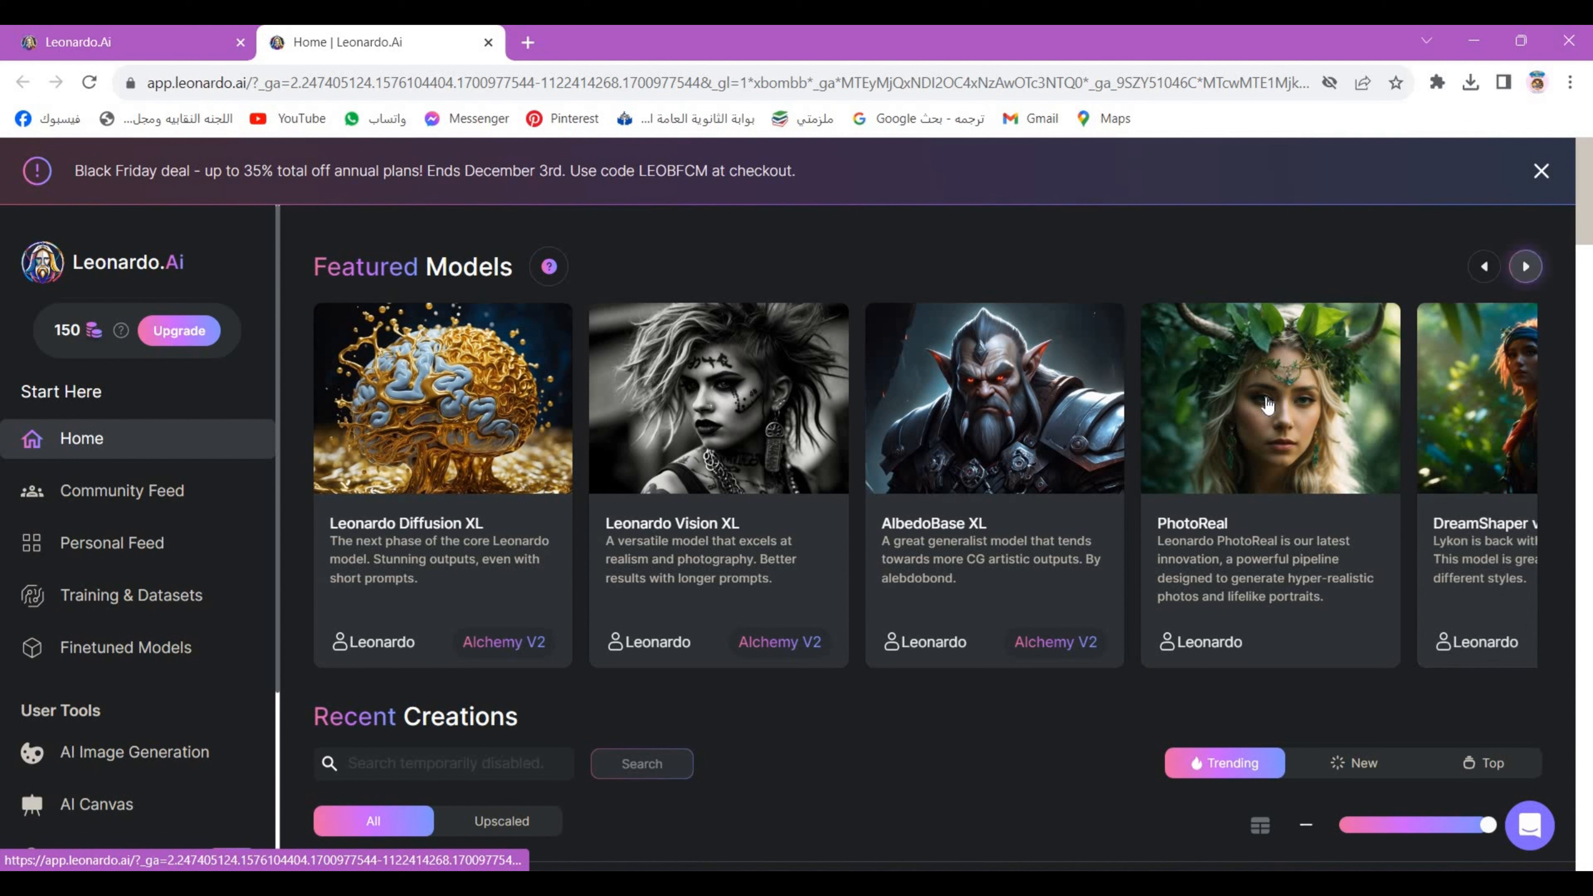
click(1526, 267)
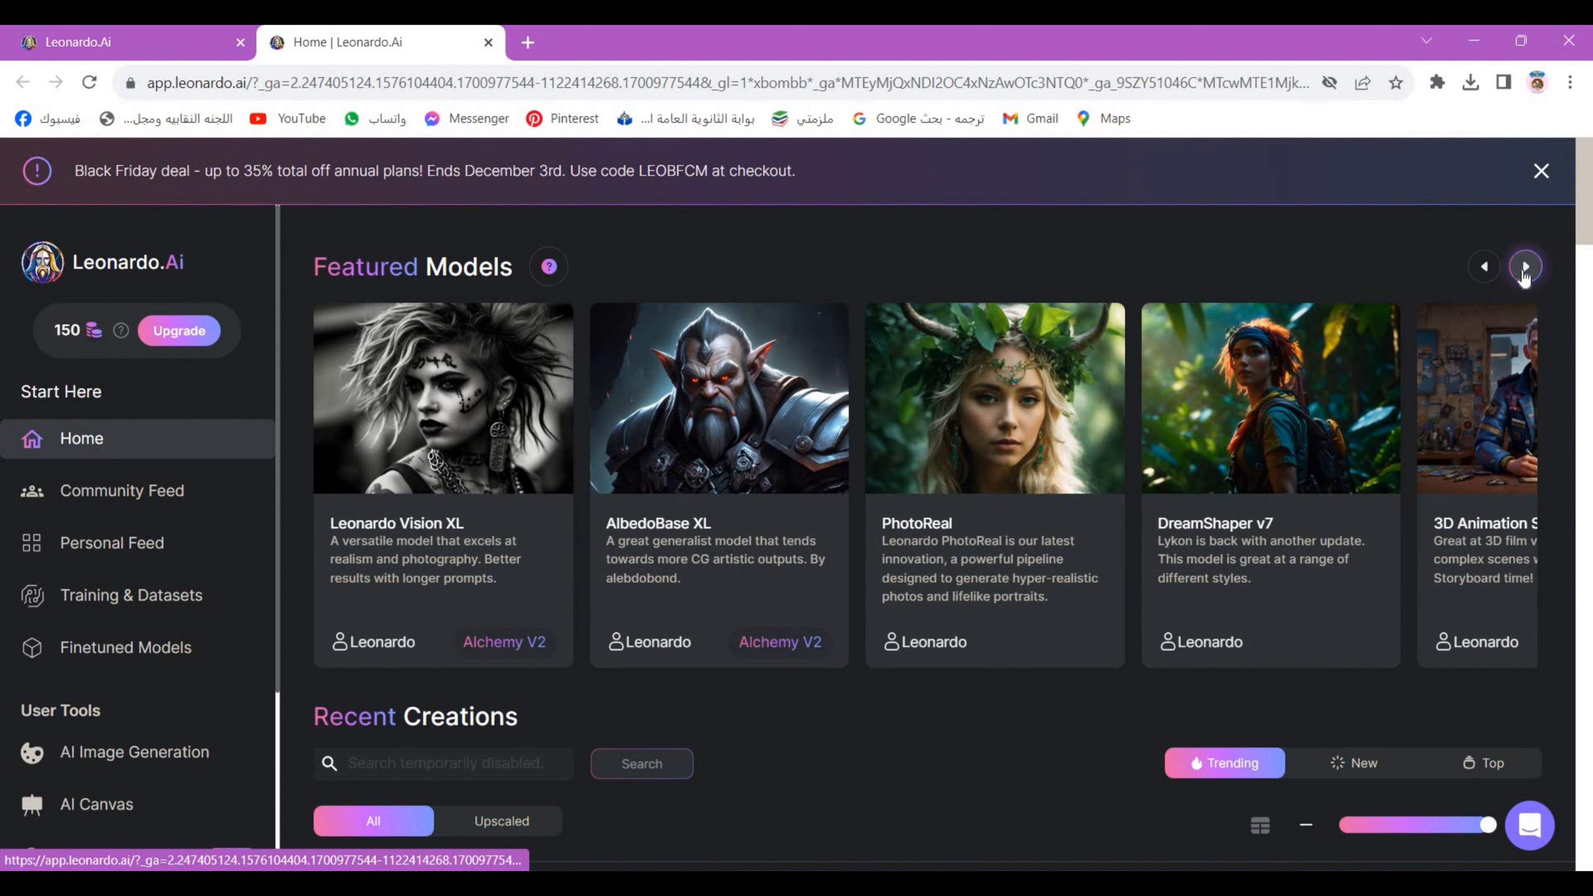
click(1526, 267)
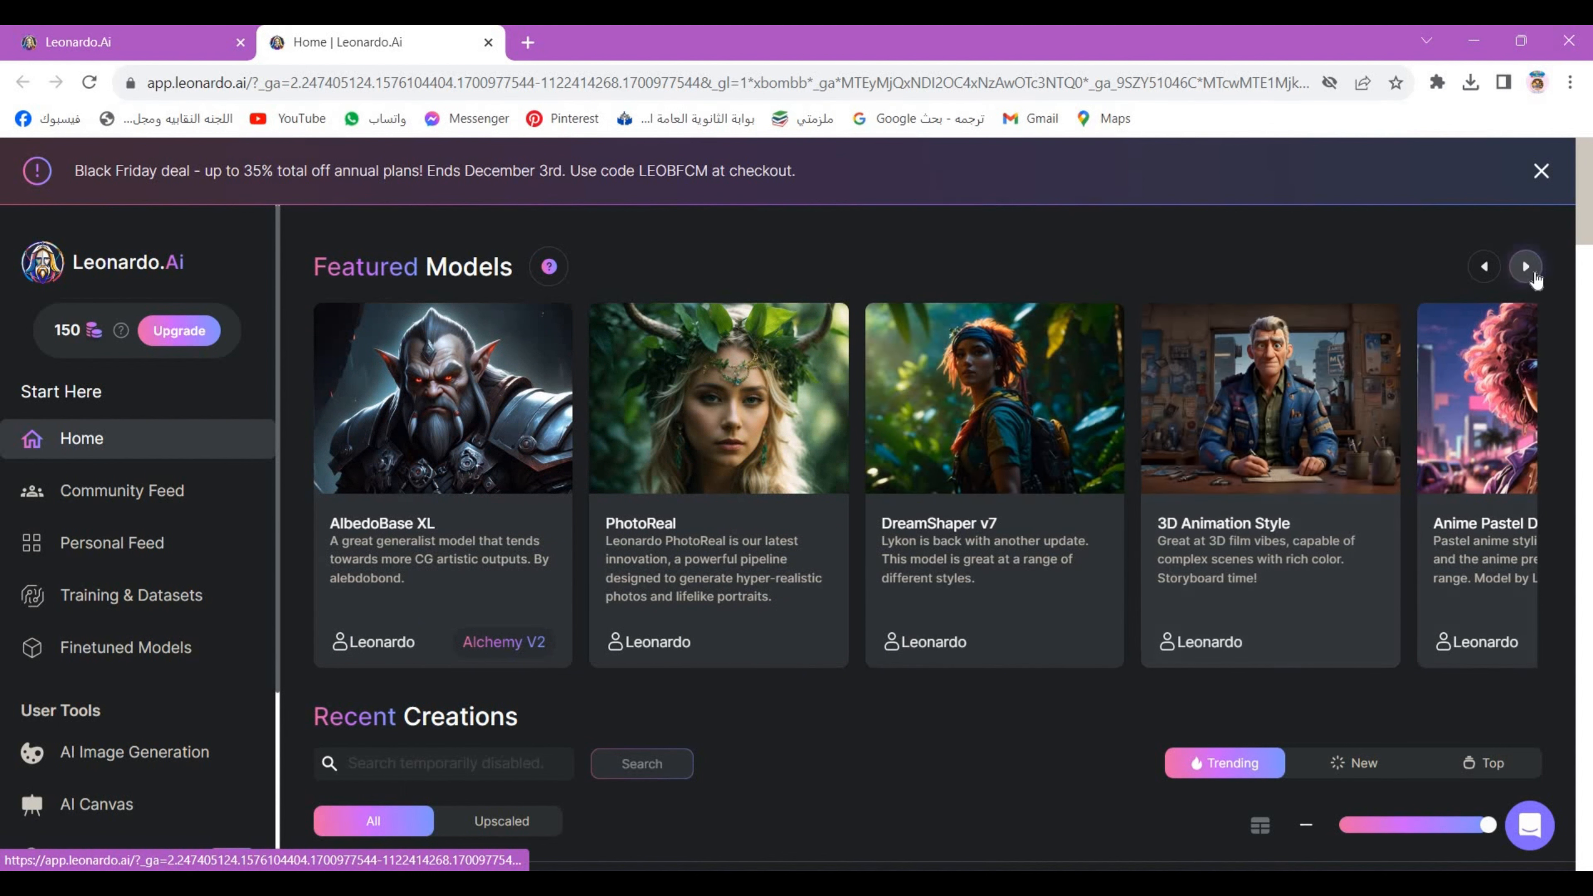
click(1527, 267)
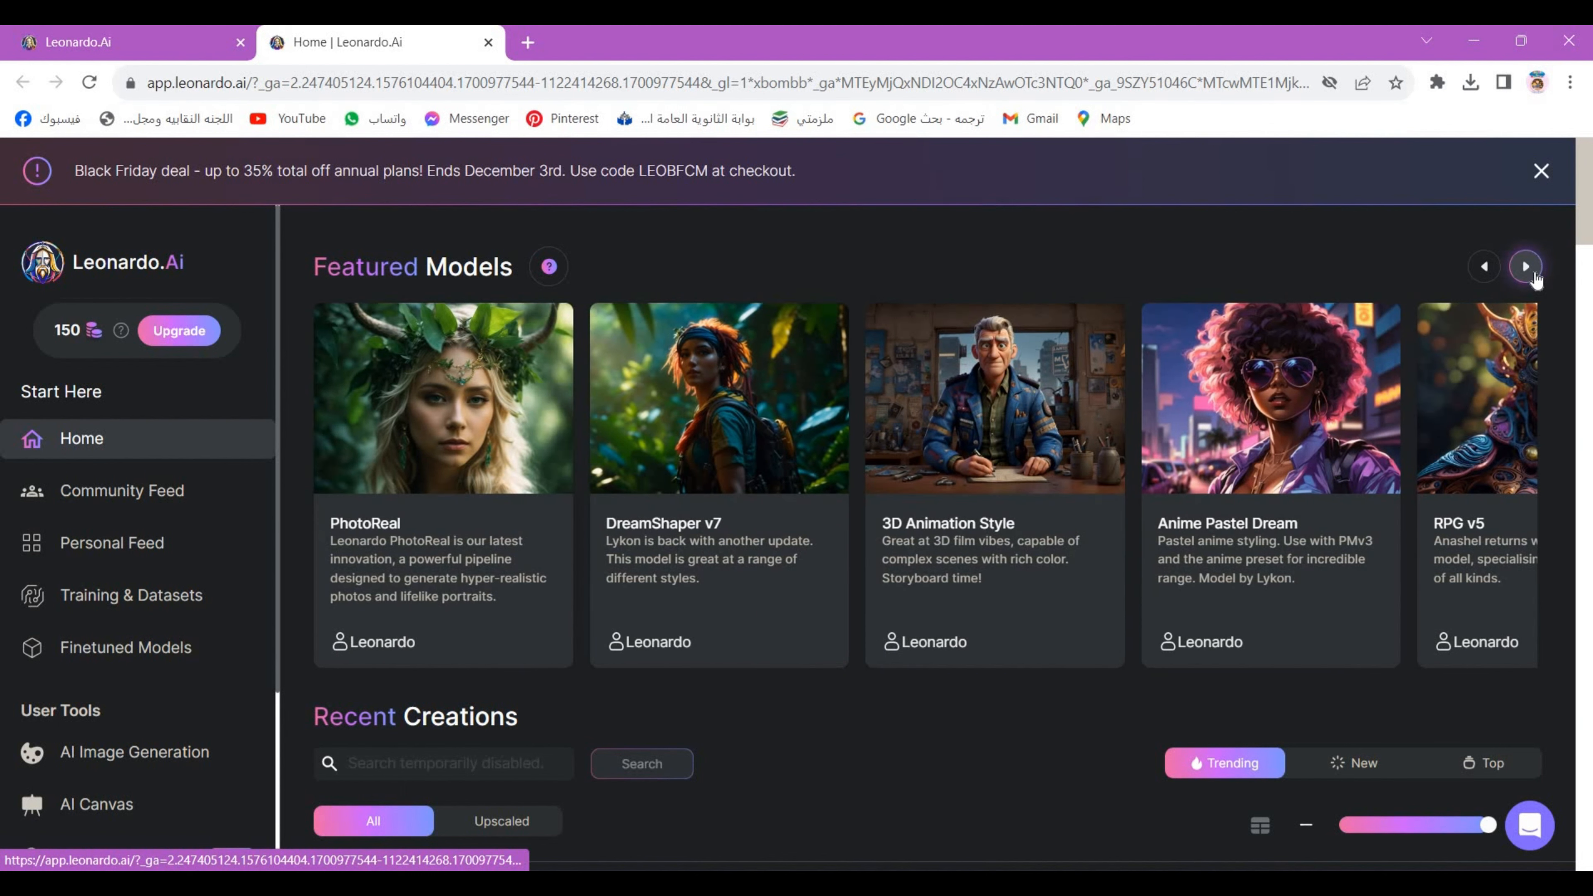
click(1527, 267)
click(1527, 267)
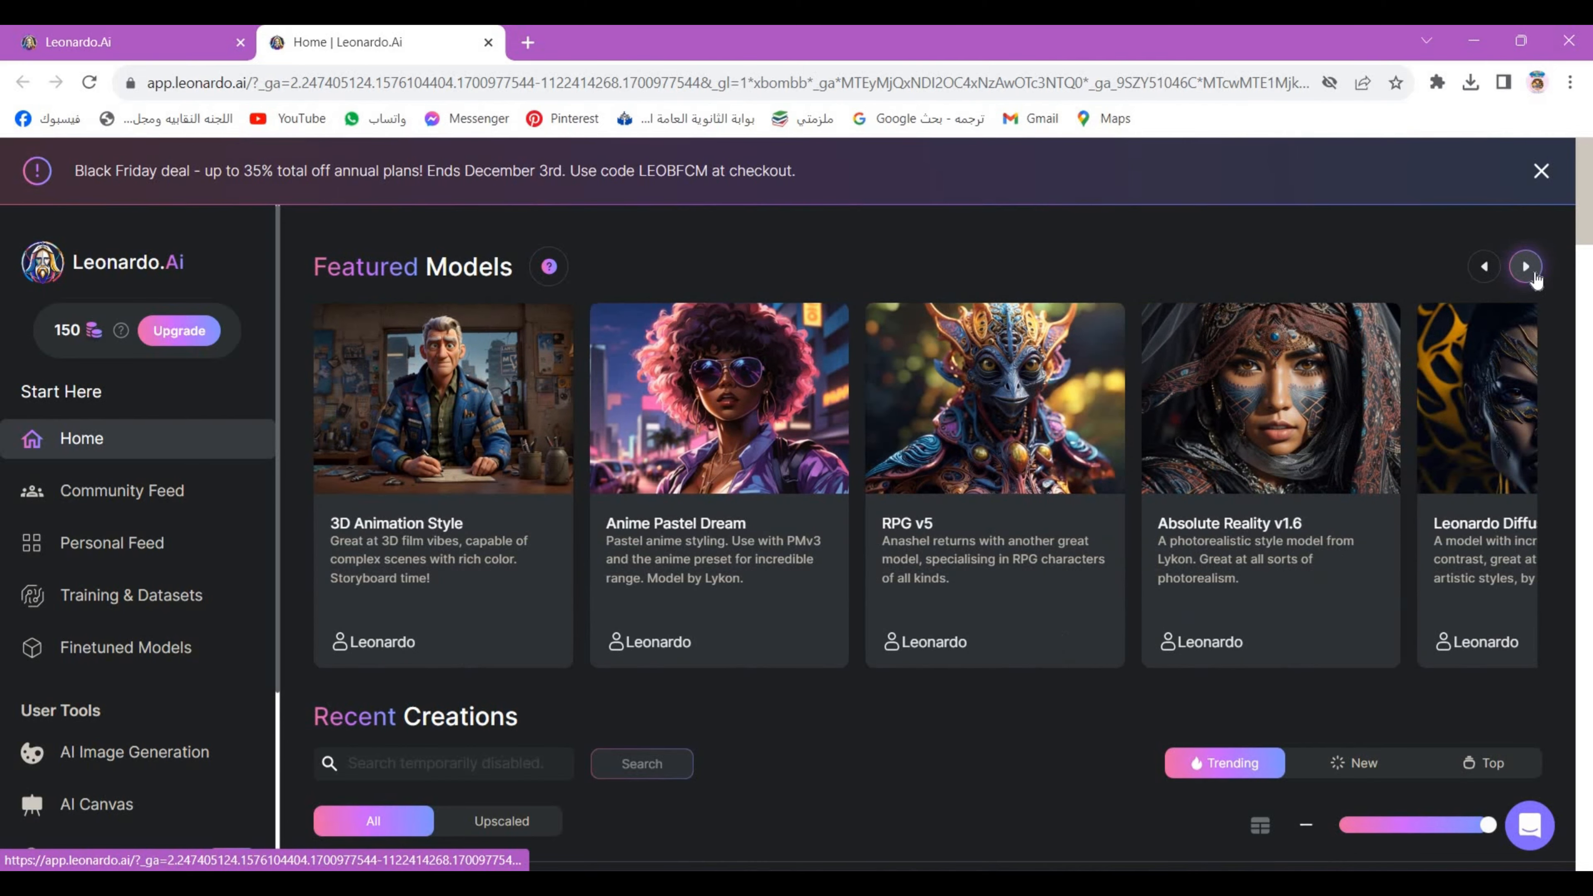
click(1527, 267)
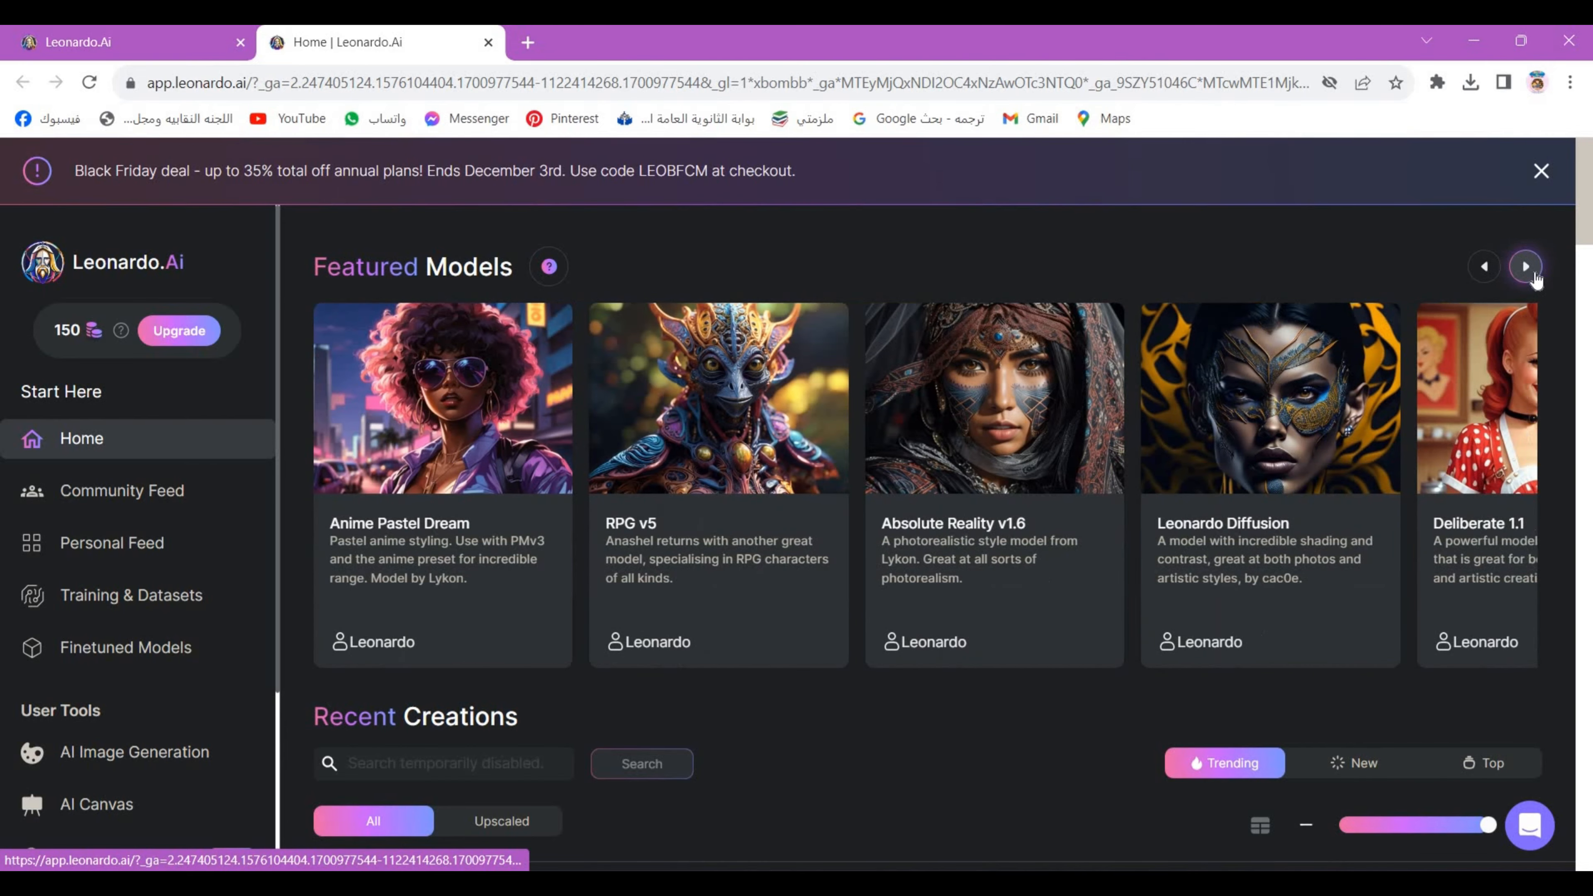
click(1527, 267)
click(1527, 268)
Step: Page back through the featured models to the 3D Animation Style model
double_click(1484, 267)
click(1484, 267)
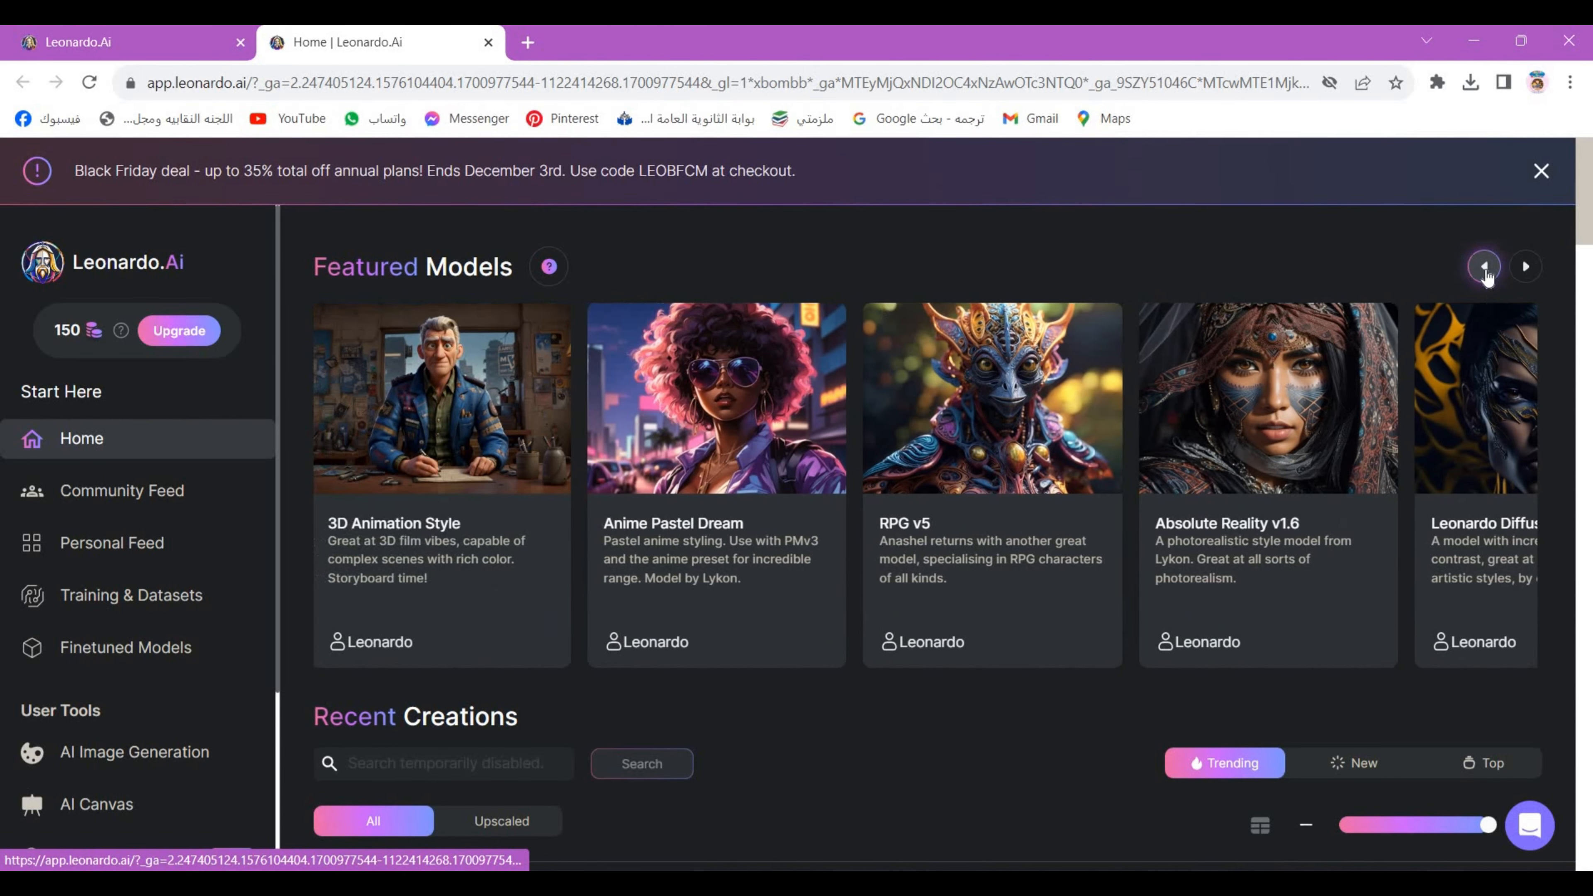
click(1485, 267)
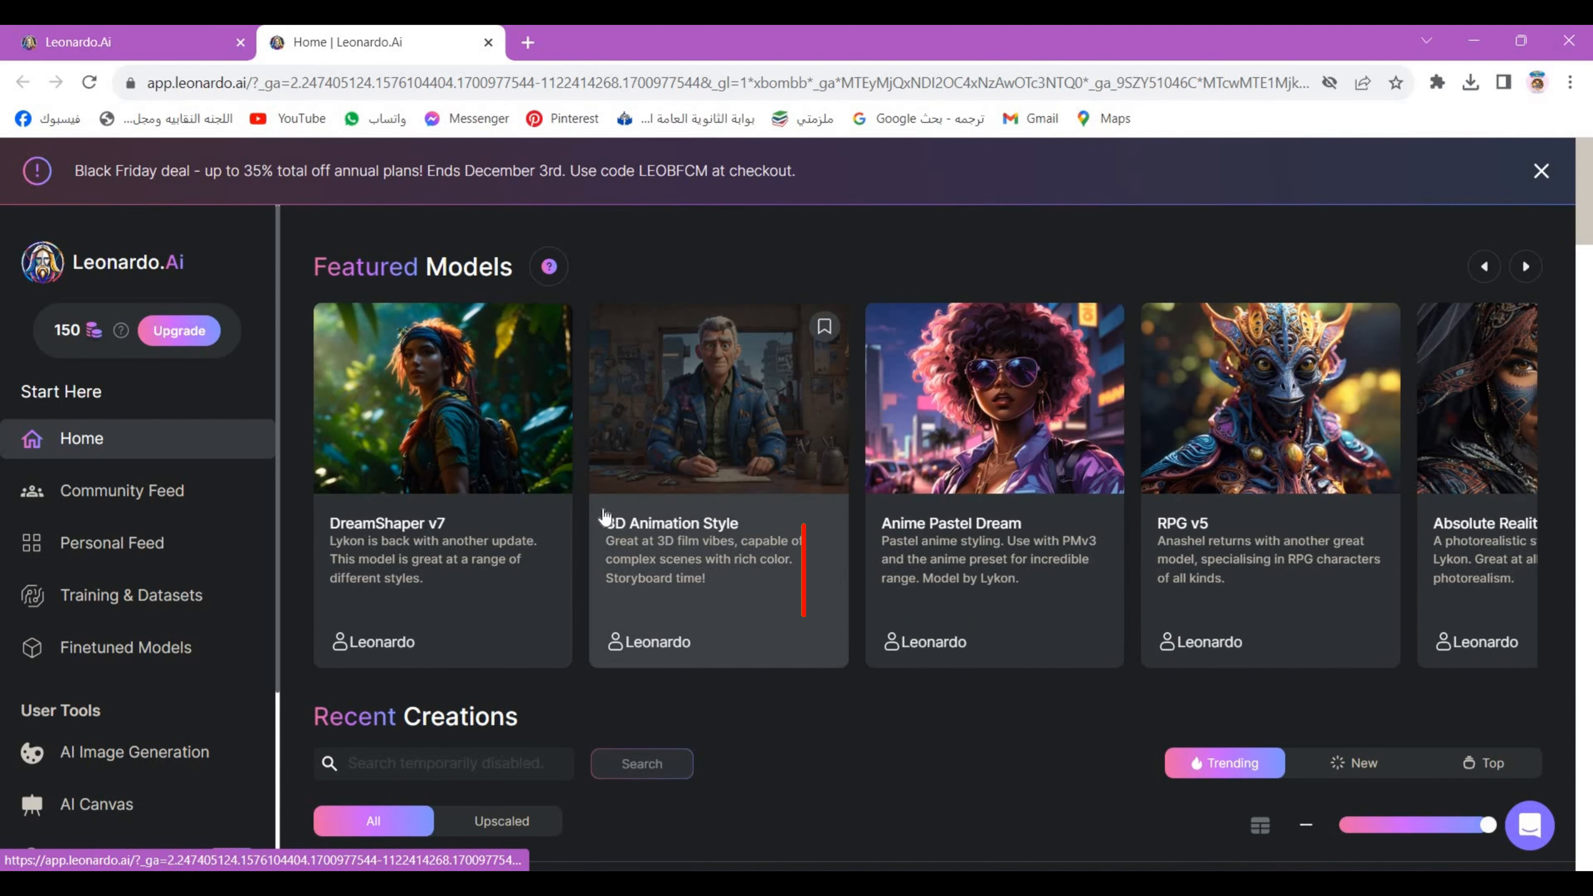
Step: Open the 3D Animation Style model card and choose Generate with this Model
click(695, 525)
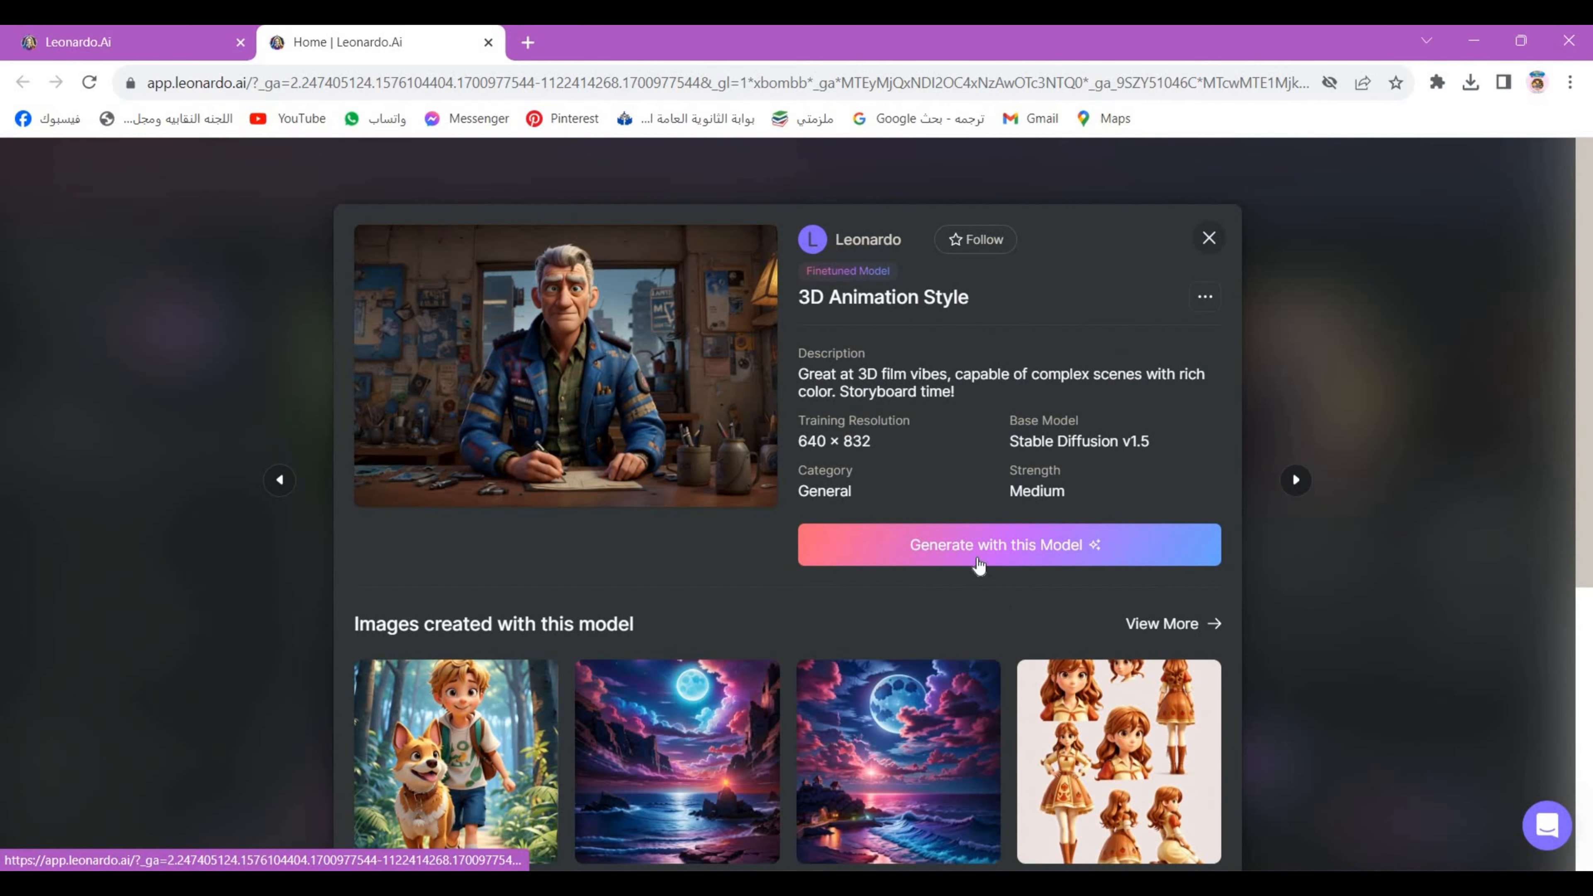
click(1003, 546)
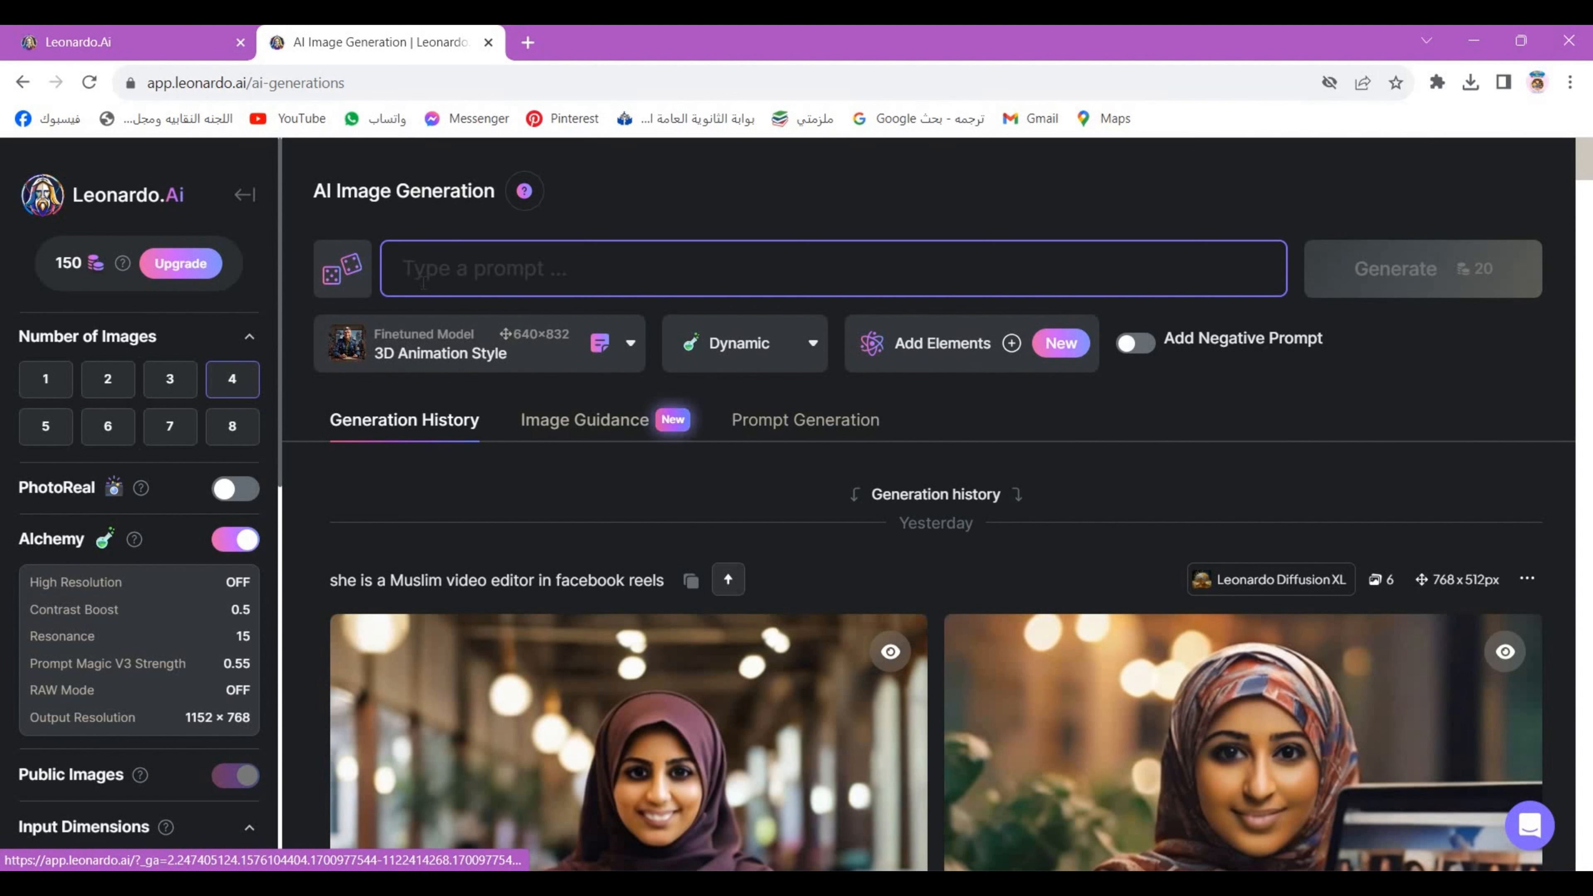
Step: Generate images from the prompt 'a cute Muslim teacher with her laptop , She is an online teacher'
text(a )
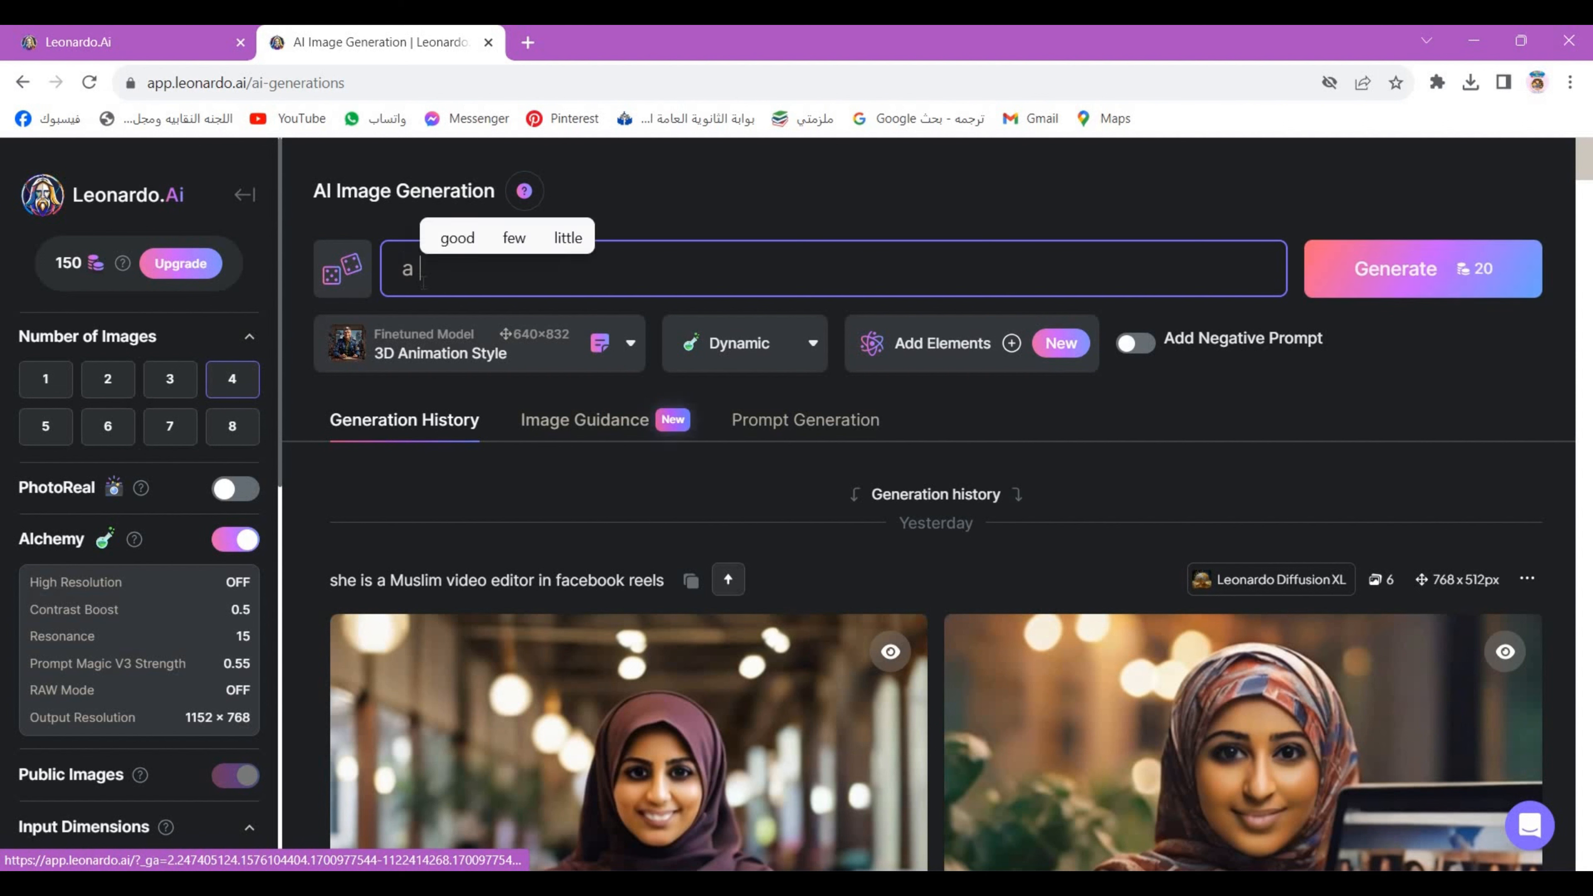
text(cute )
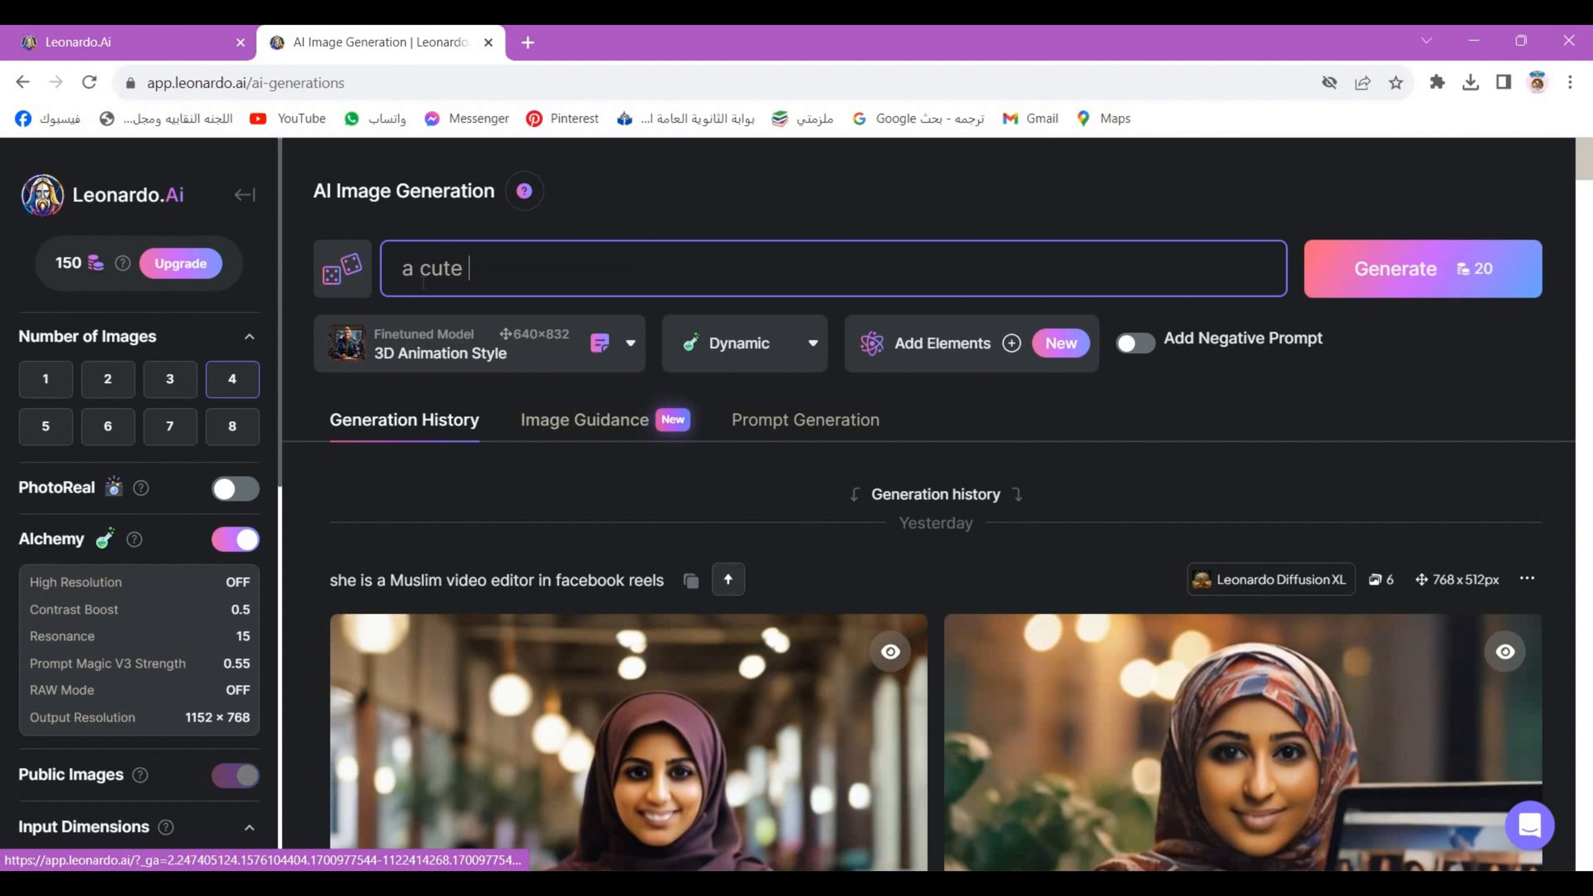
text(Muslim teacher w)
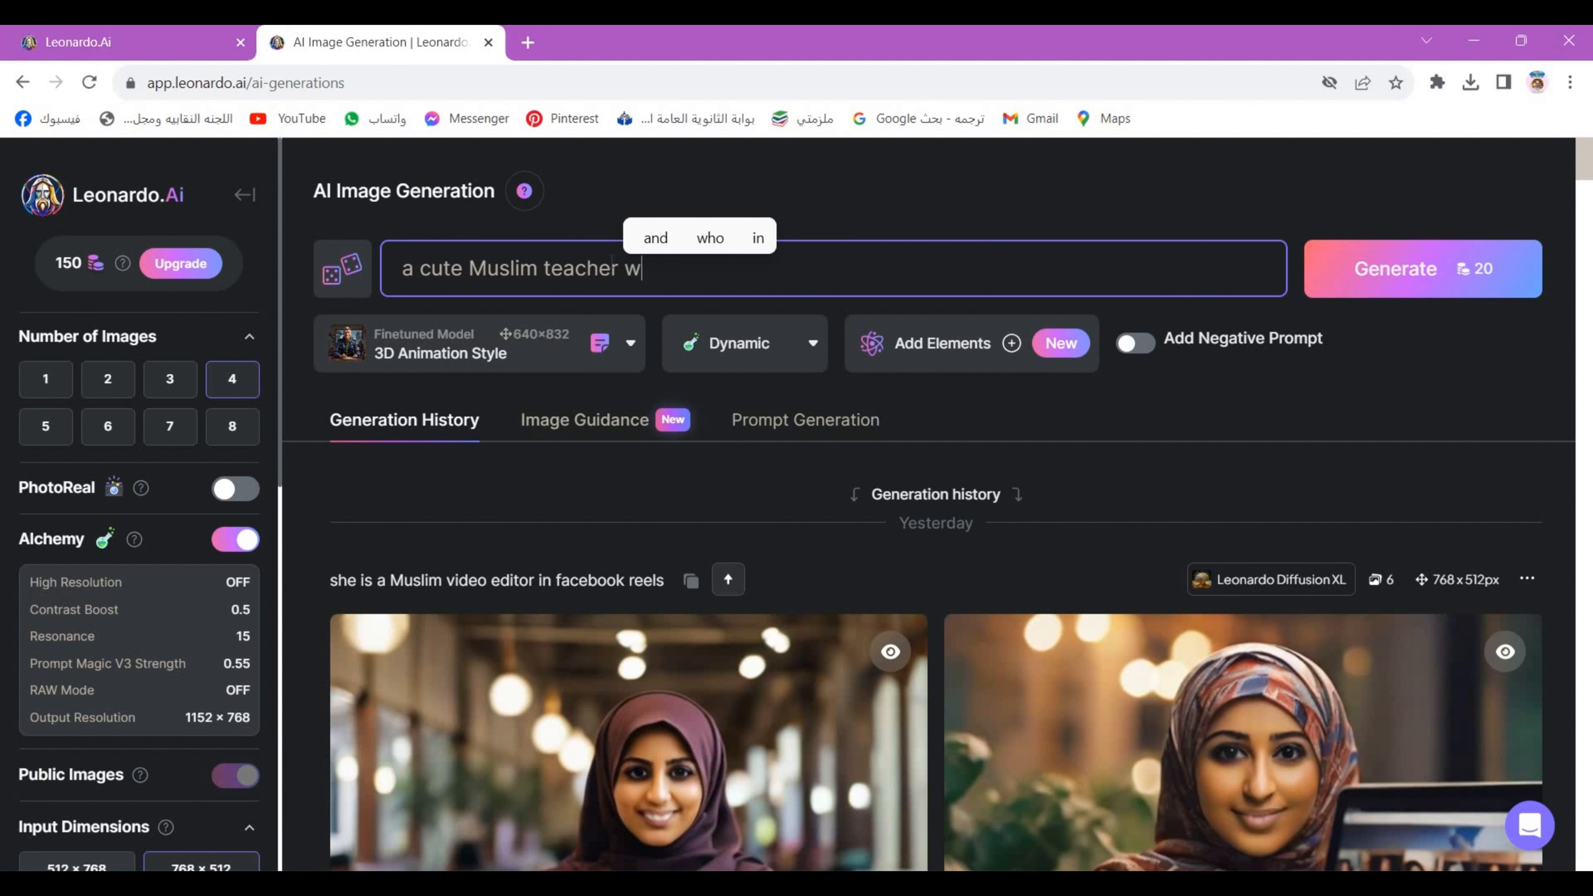
text(ith her lap)
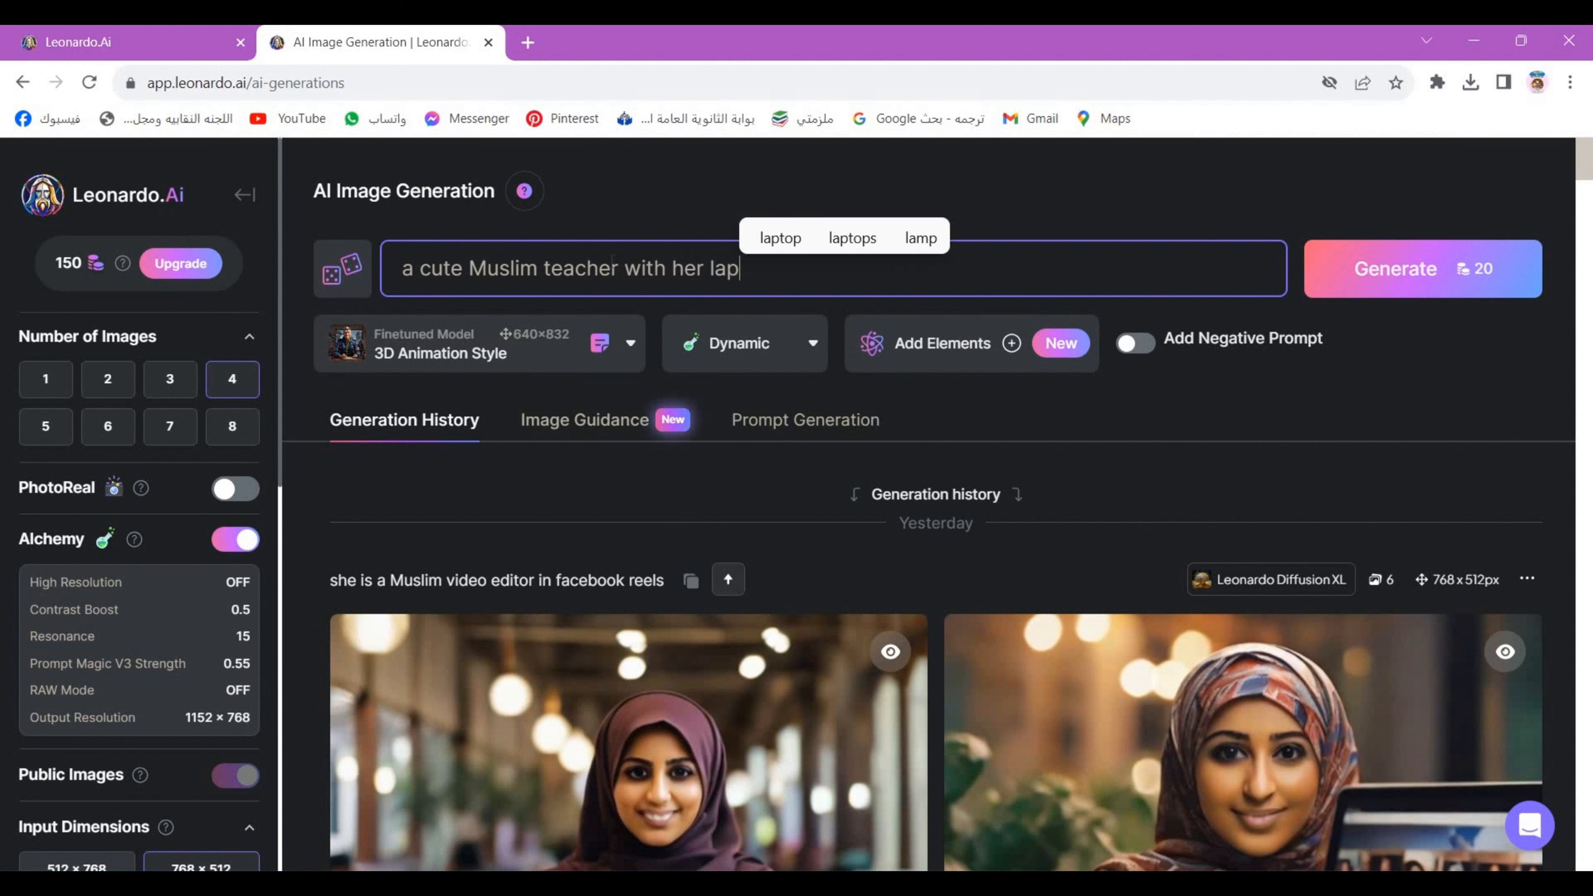
text(top , Sh)
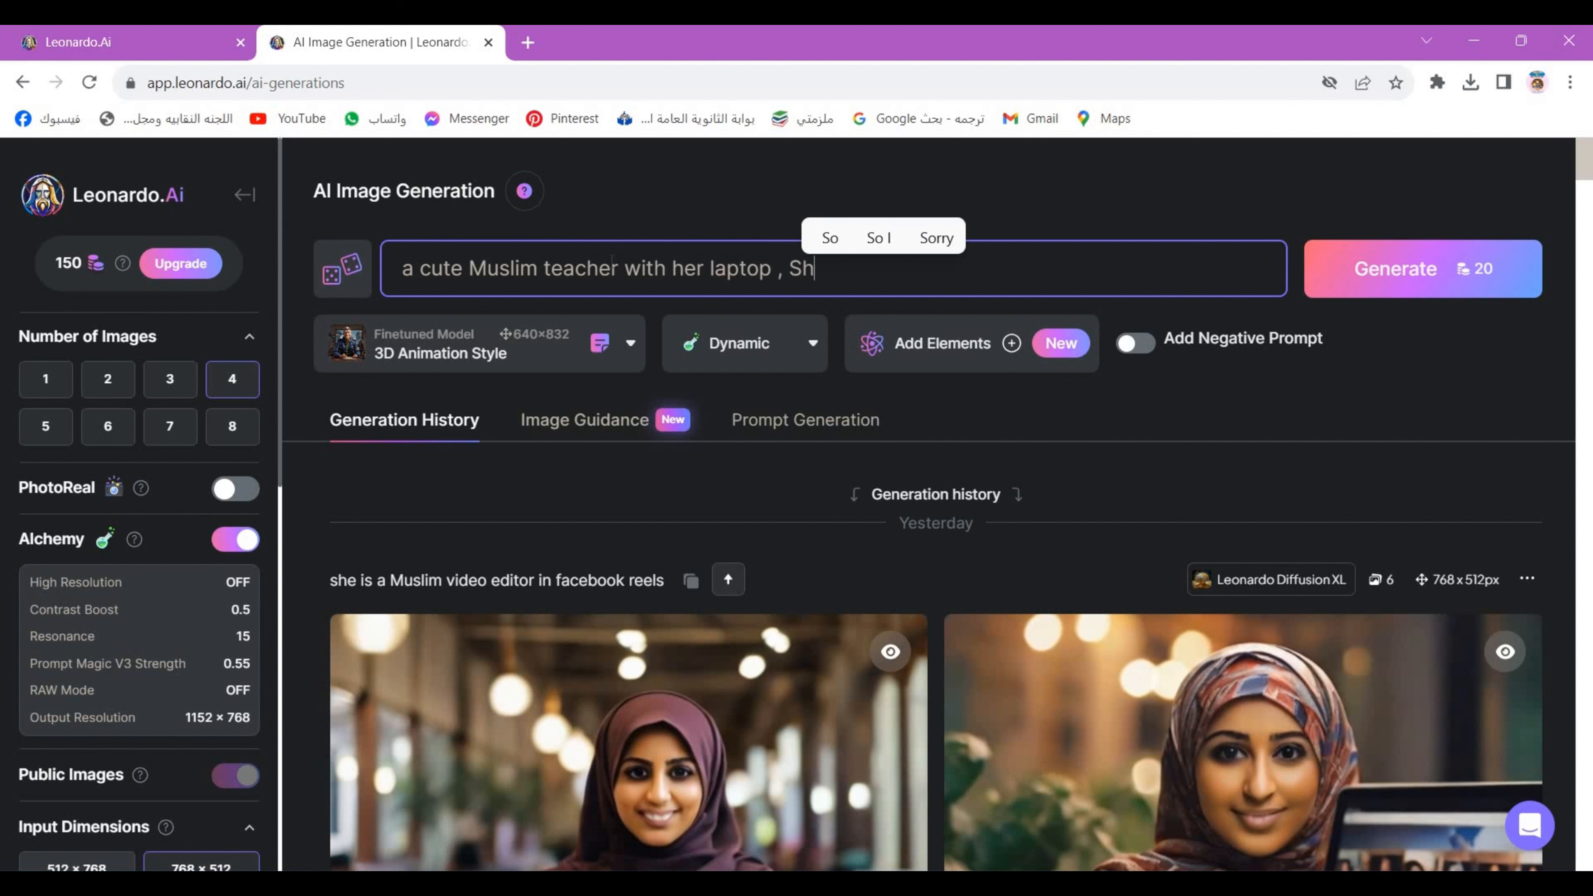
text(e is an online teacher)
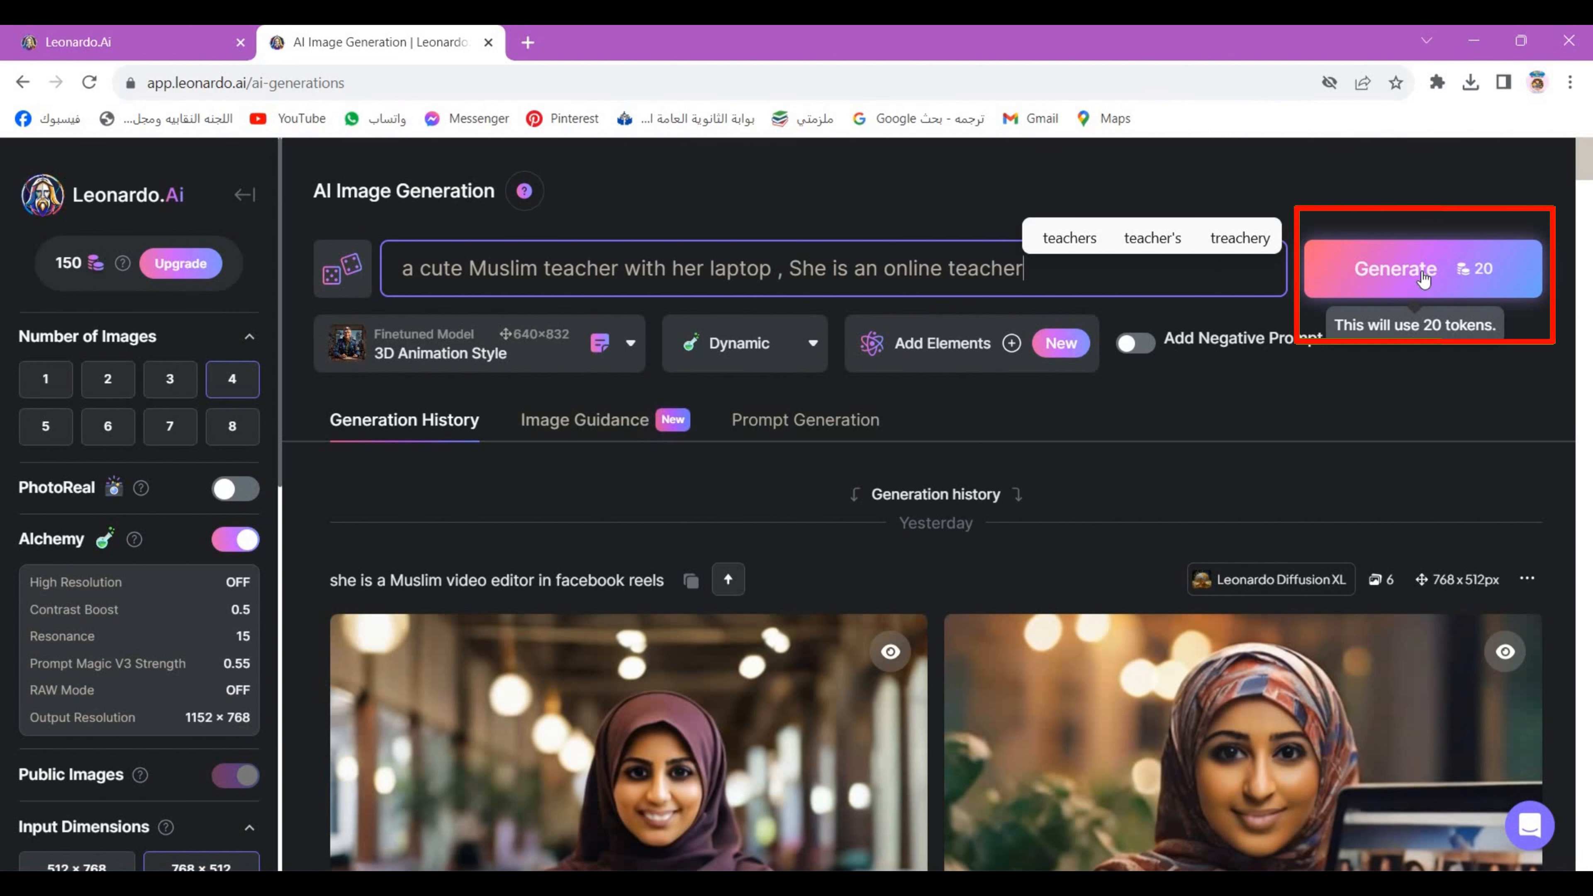
click(1424, 276)
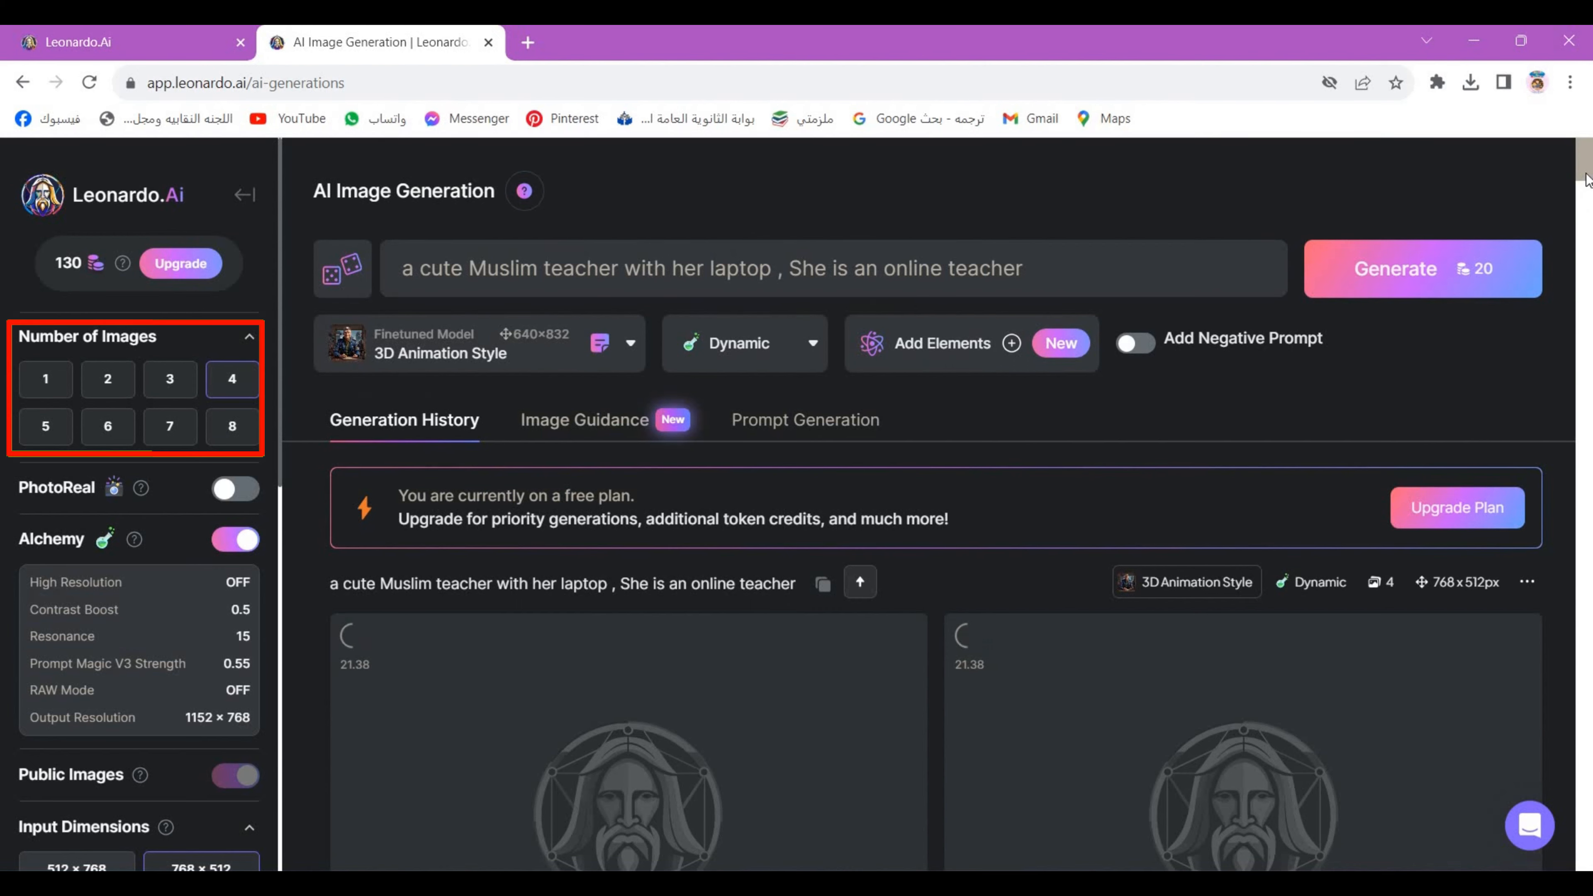
Step: Reveal the NSFW-flagged teacher image and set Number of Images to 8
scroll(1543, 210, down, 8)
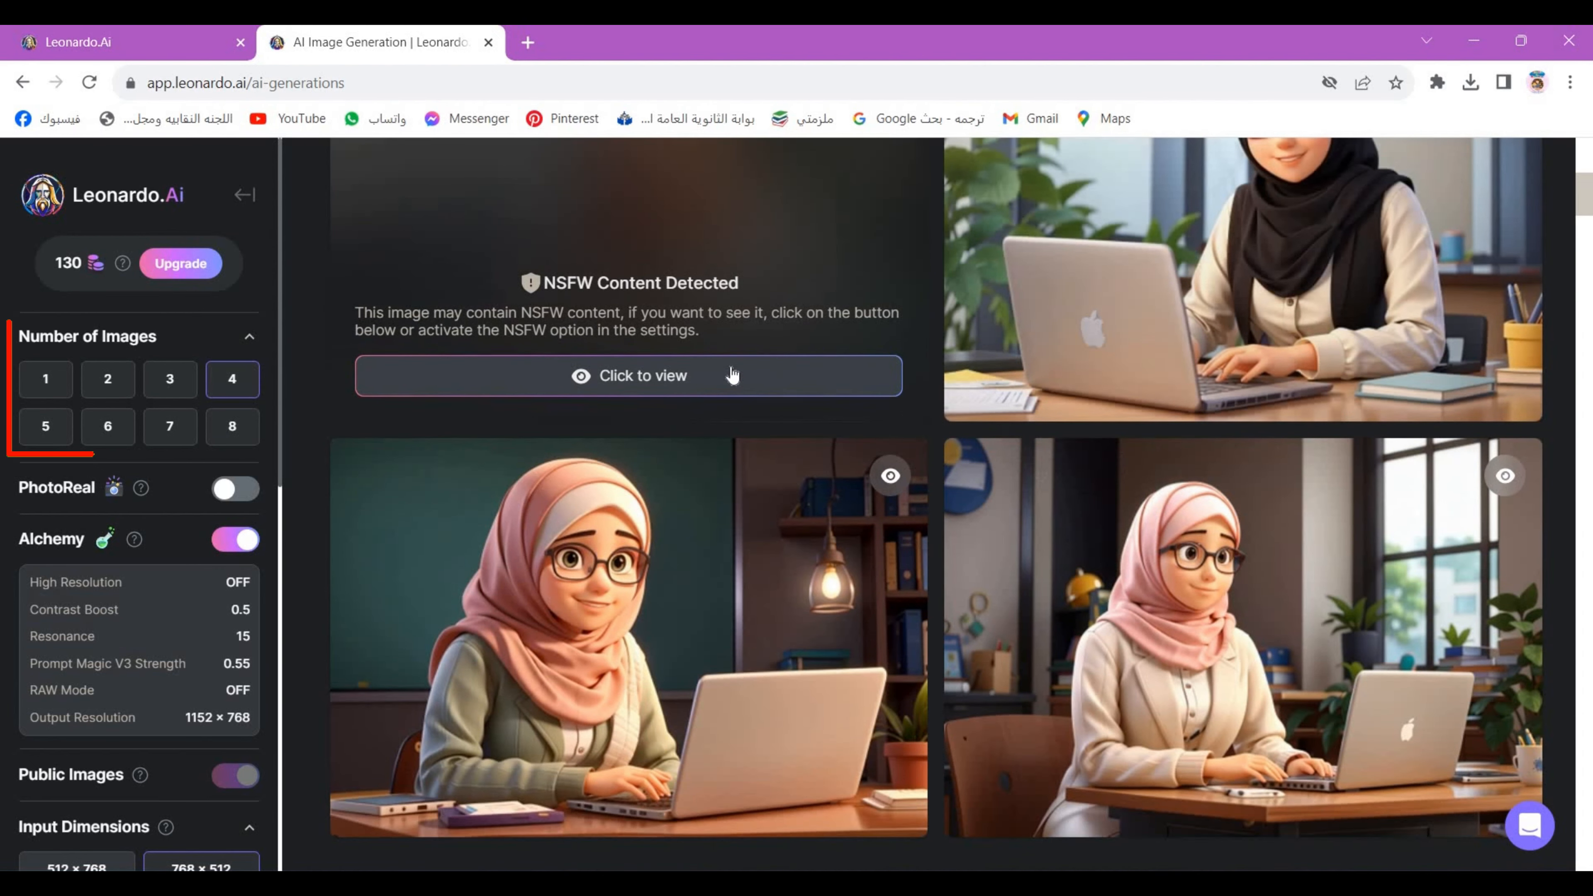
click(652, 383)
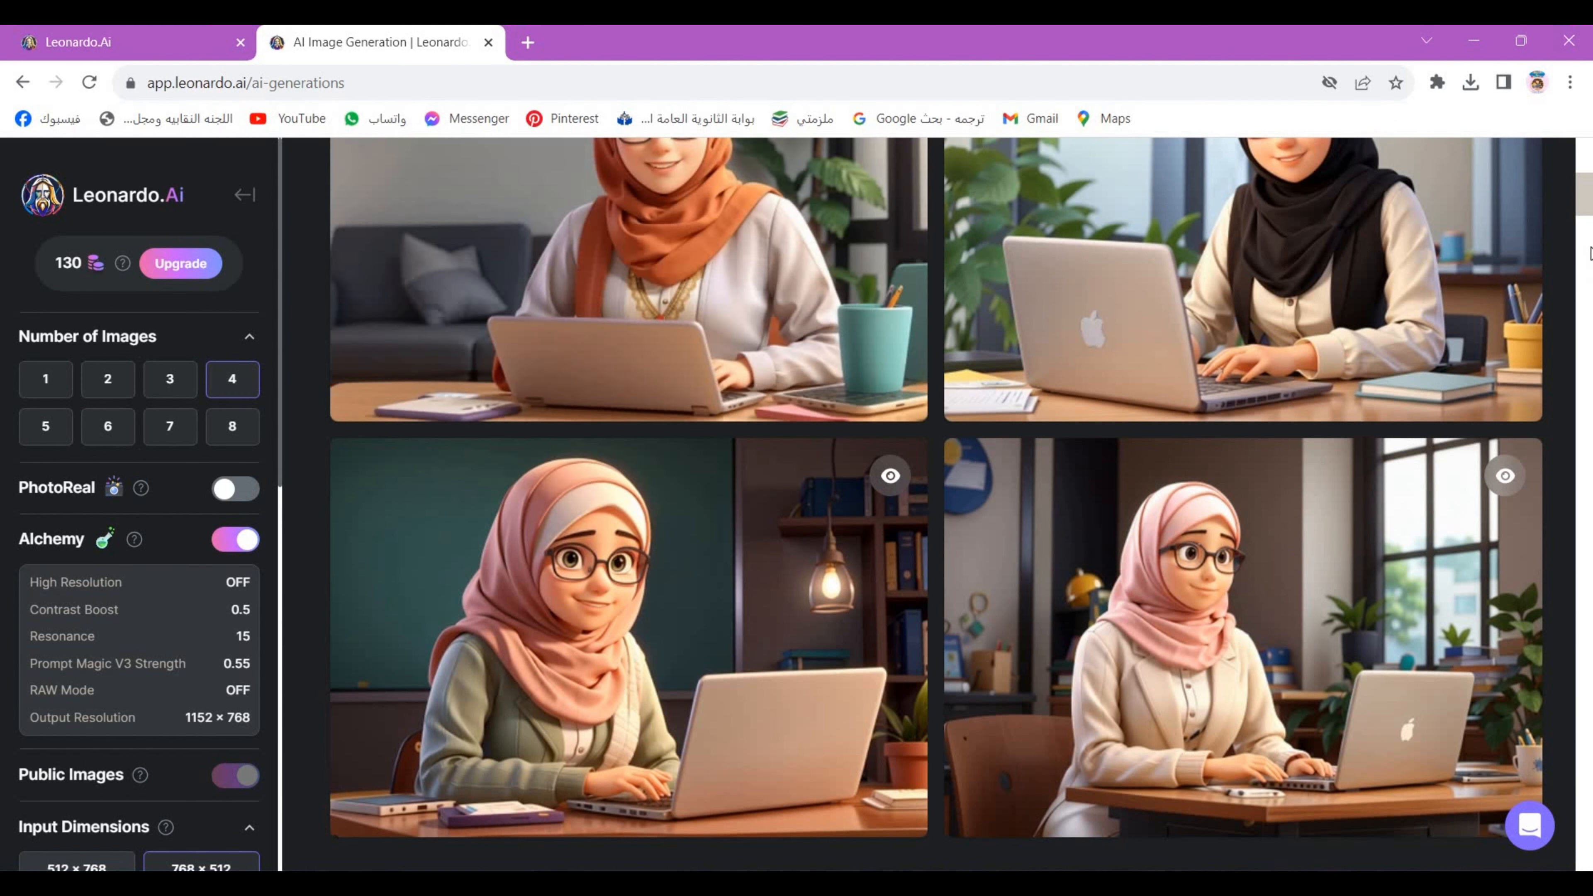
mouse_move(1587, 217)
mouse_down()
mouse_move(1584, 202)
mouse_move(1587, 234)
mouse_up()
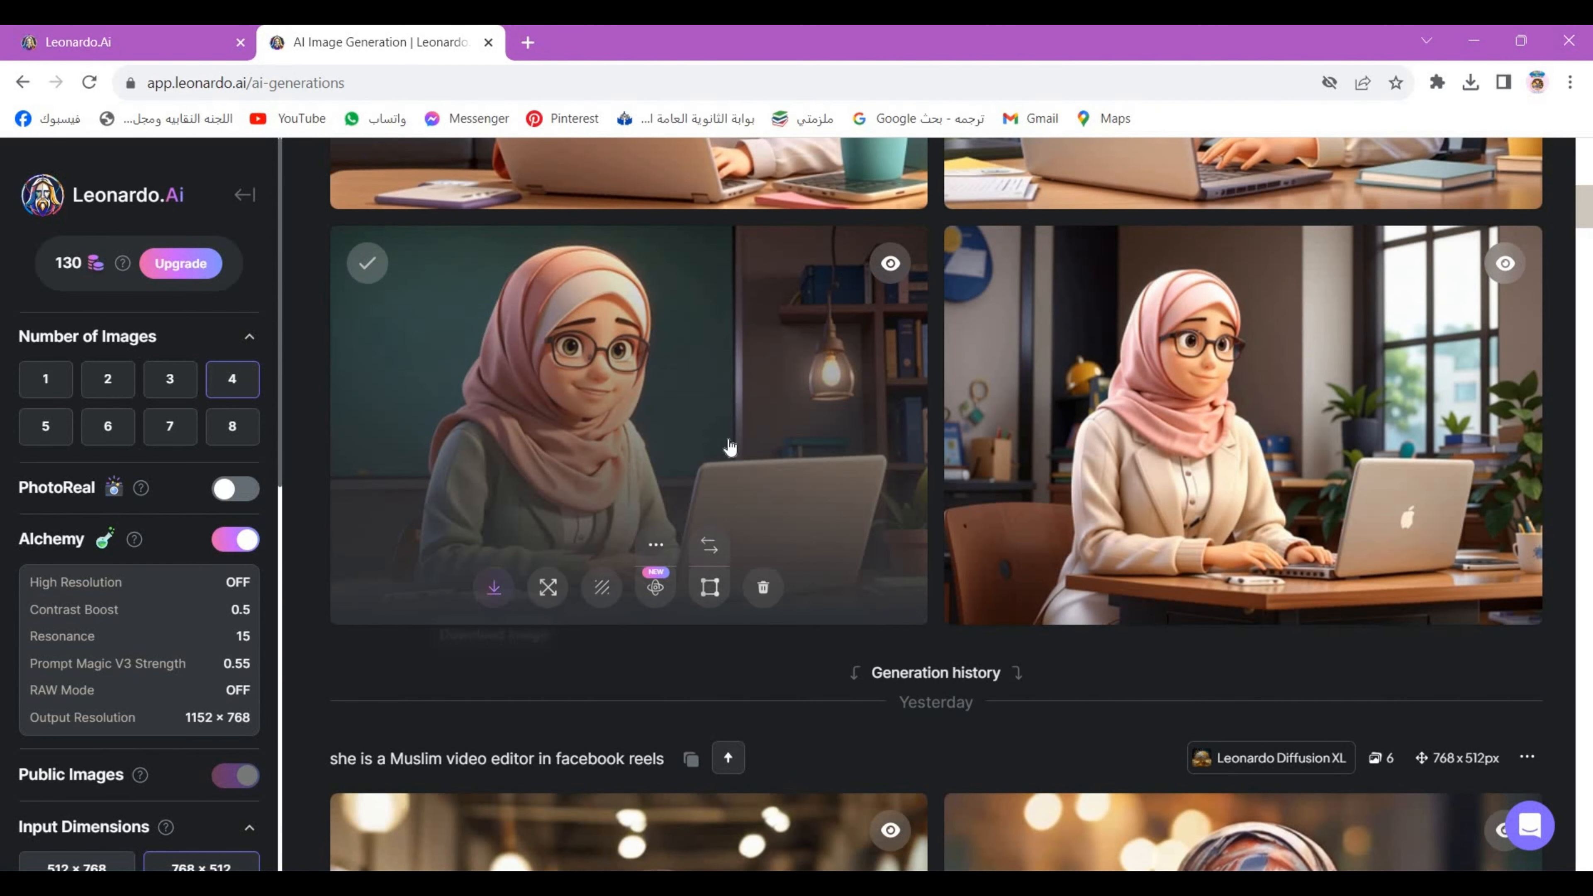
scroll(690, 377, down, 2)
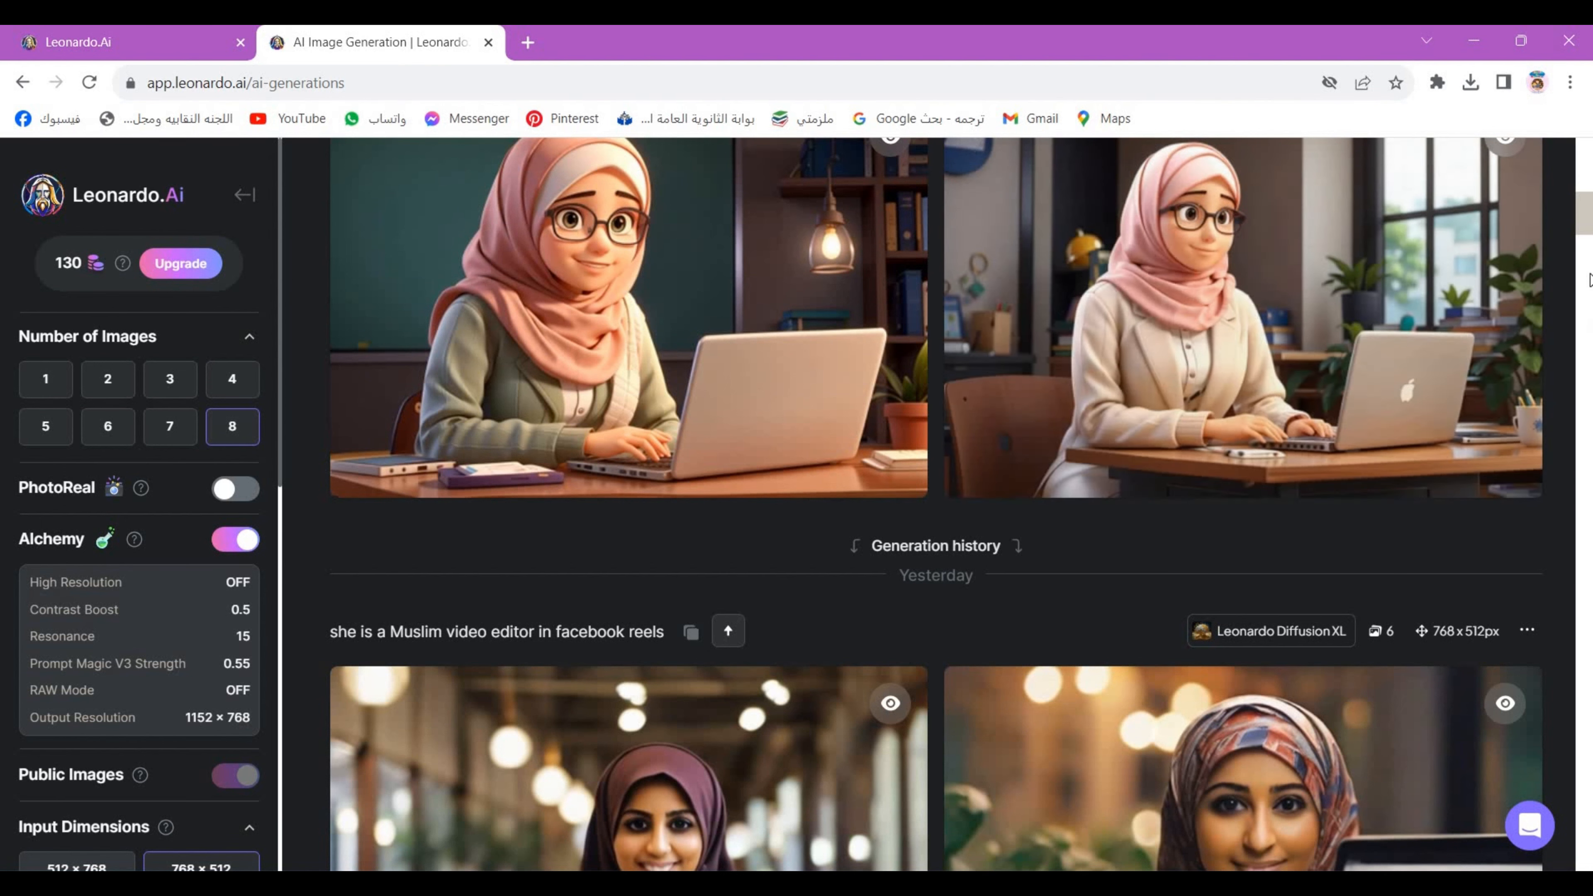
drag(1587, 223, 1587, 168)
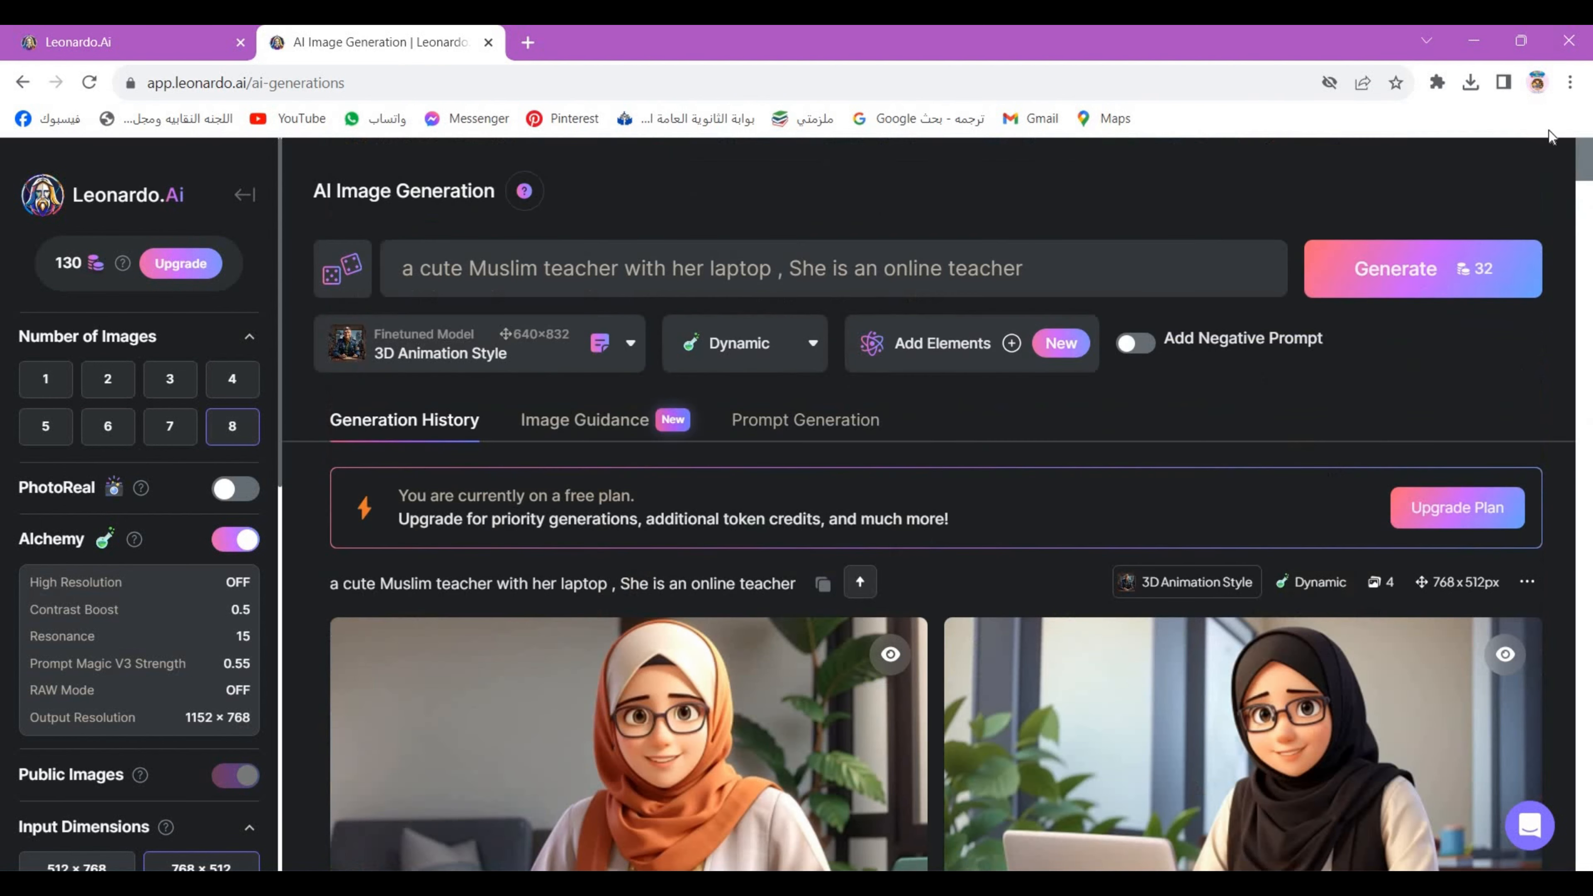
click(1441, 269)
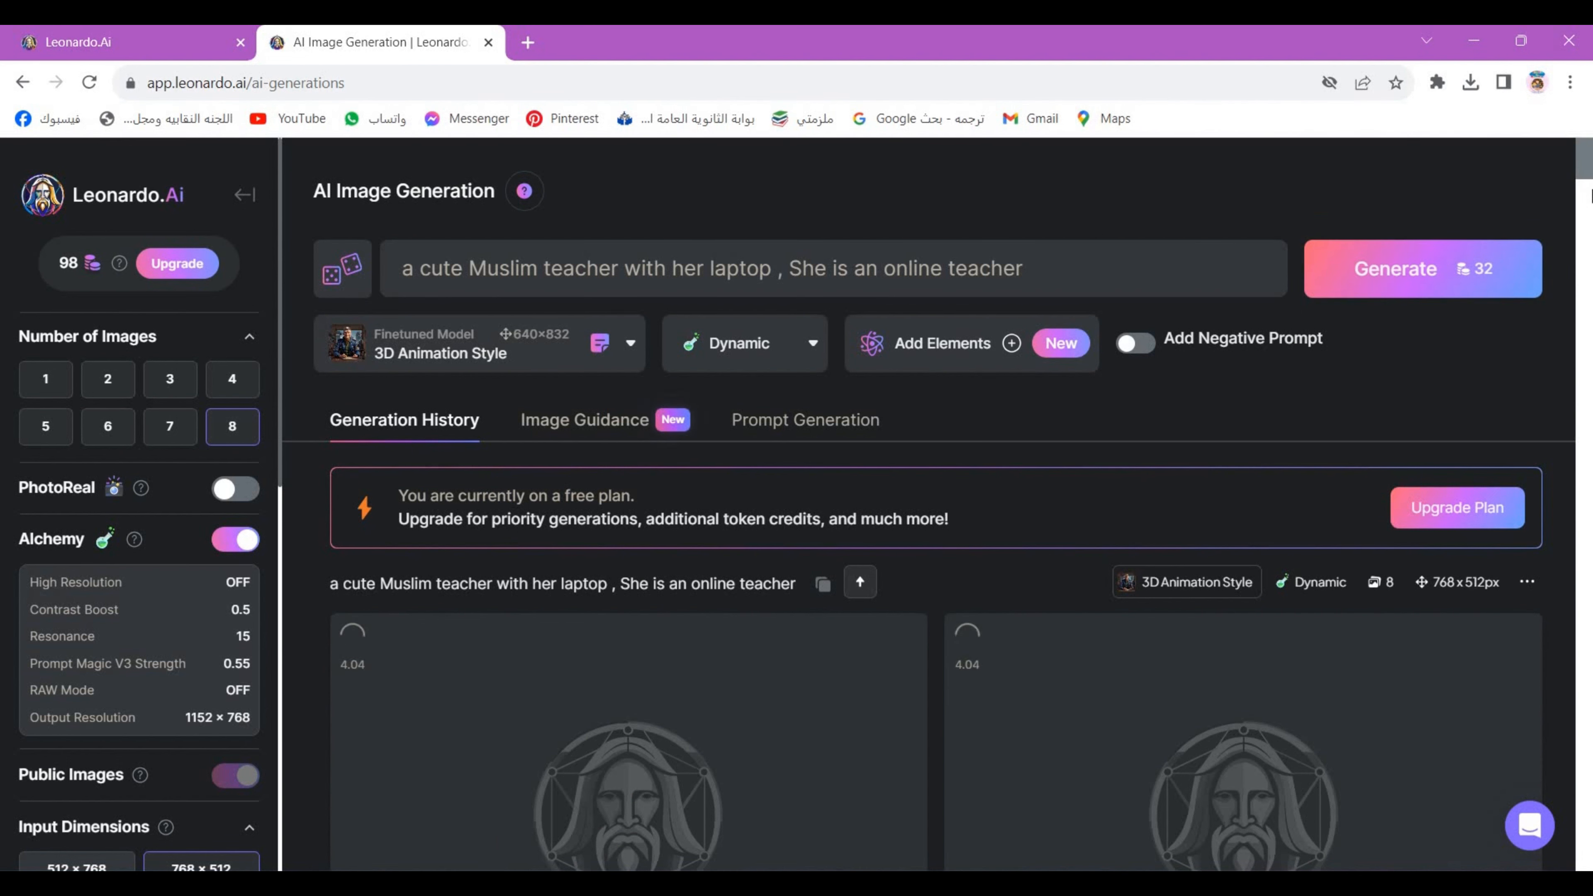
scroll(931, 502, down, 8)
drag(1582, 183, 1548, 162)
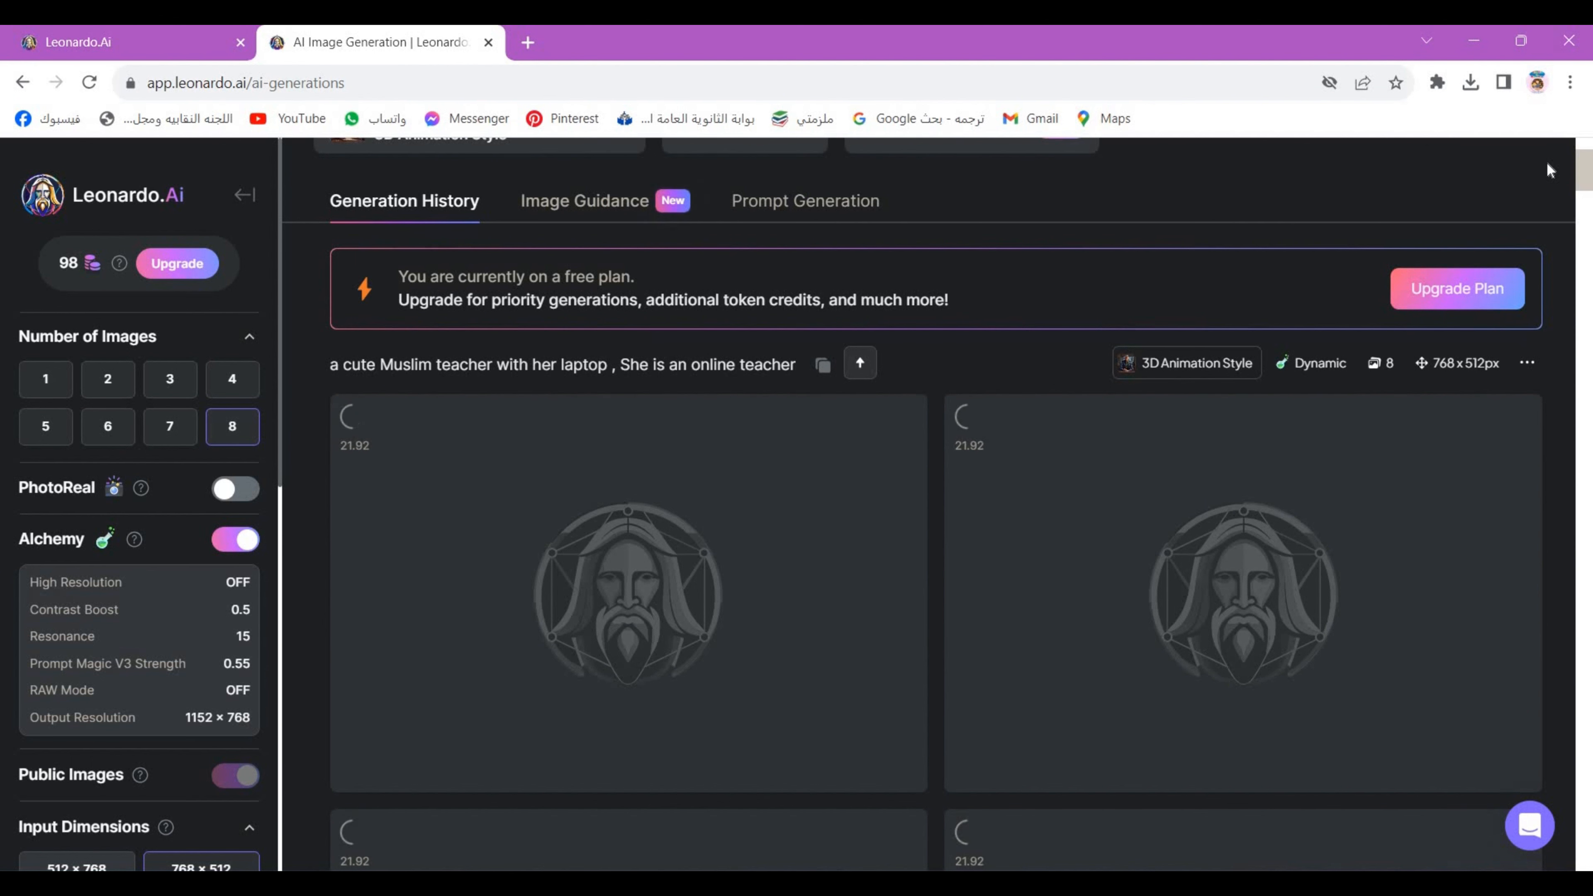
scroll(1348, 533, down, 3)
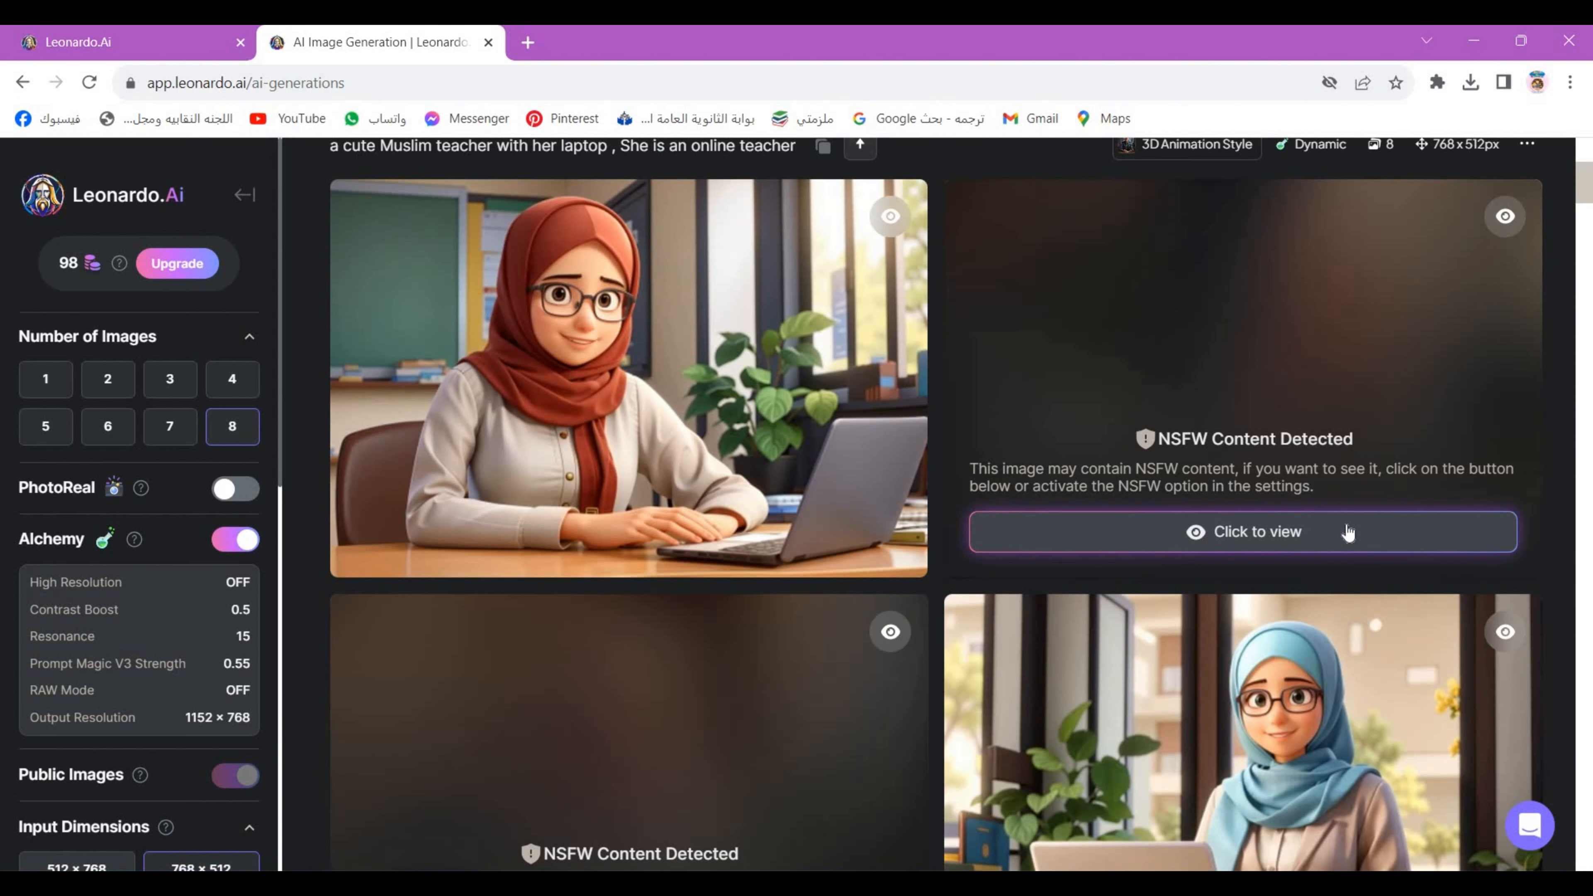
click(1348, 532)
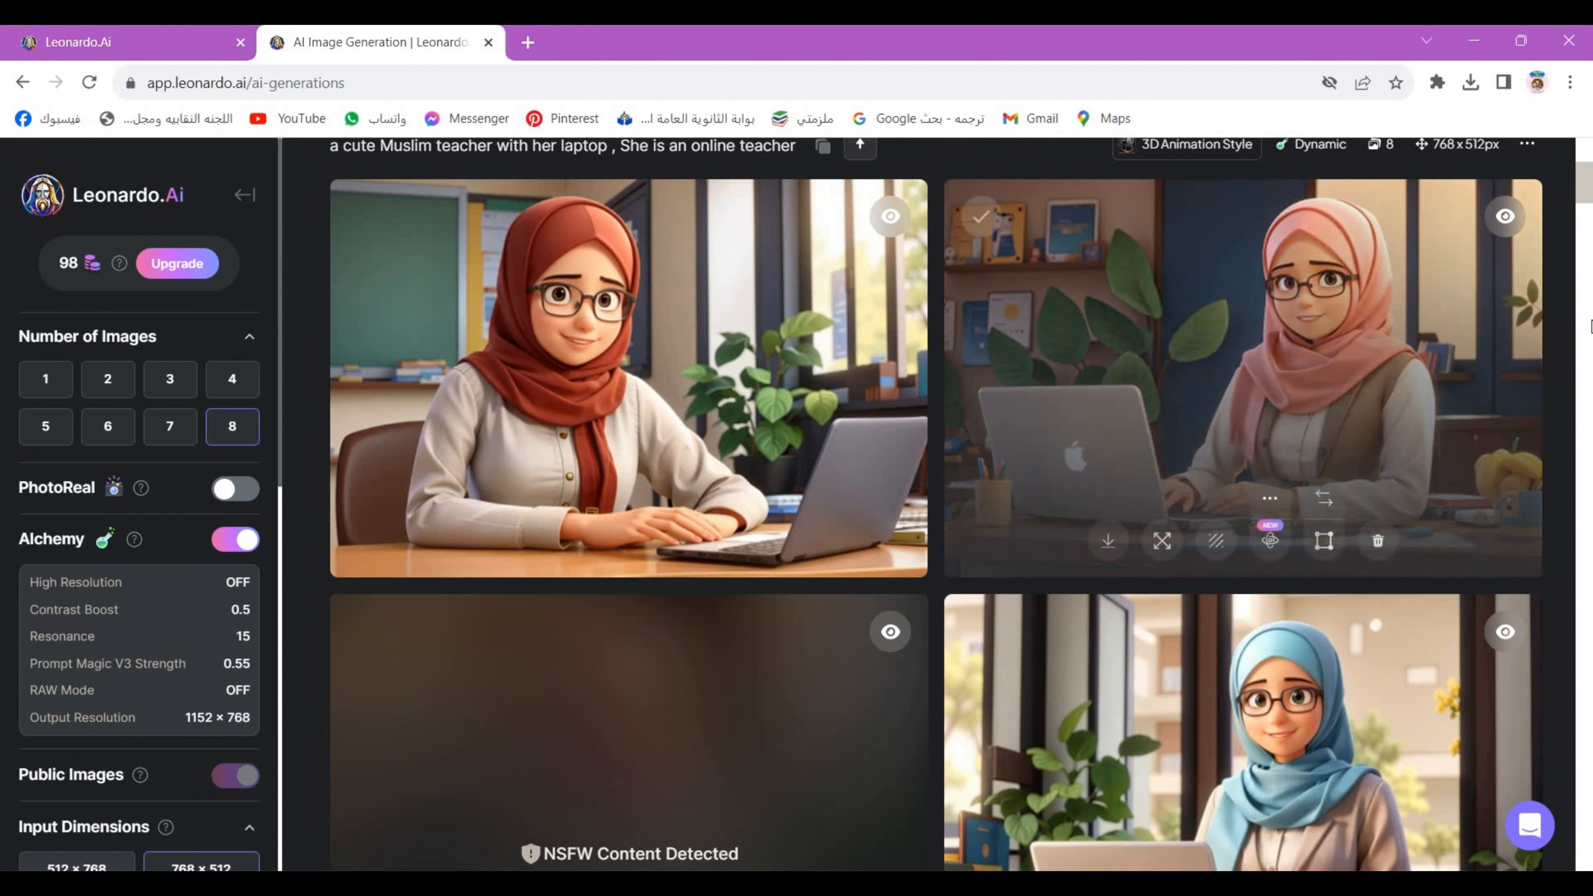
scroll(1591, 224, down, 7)
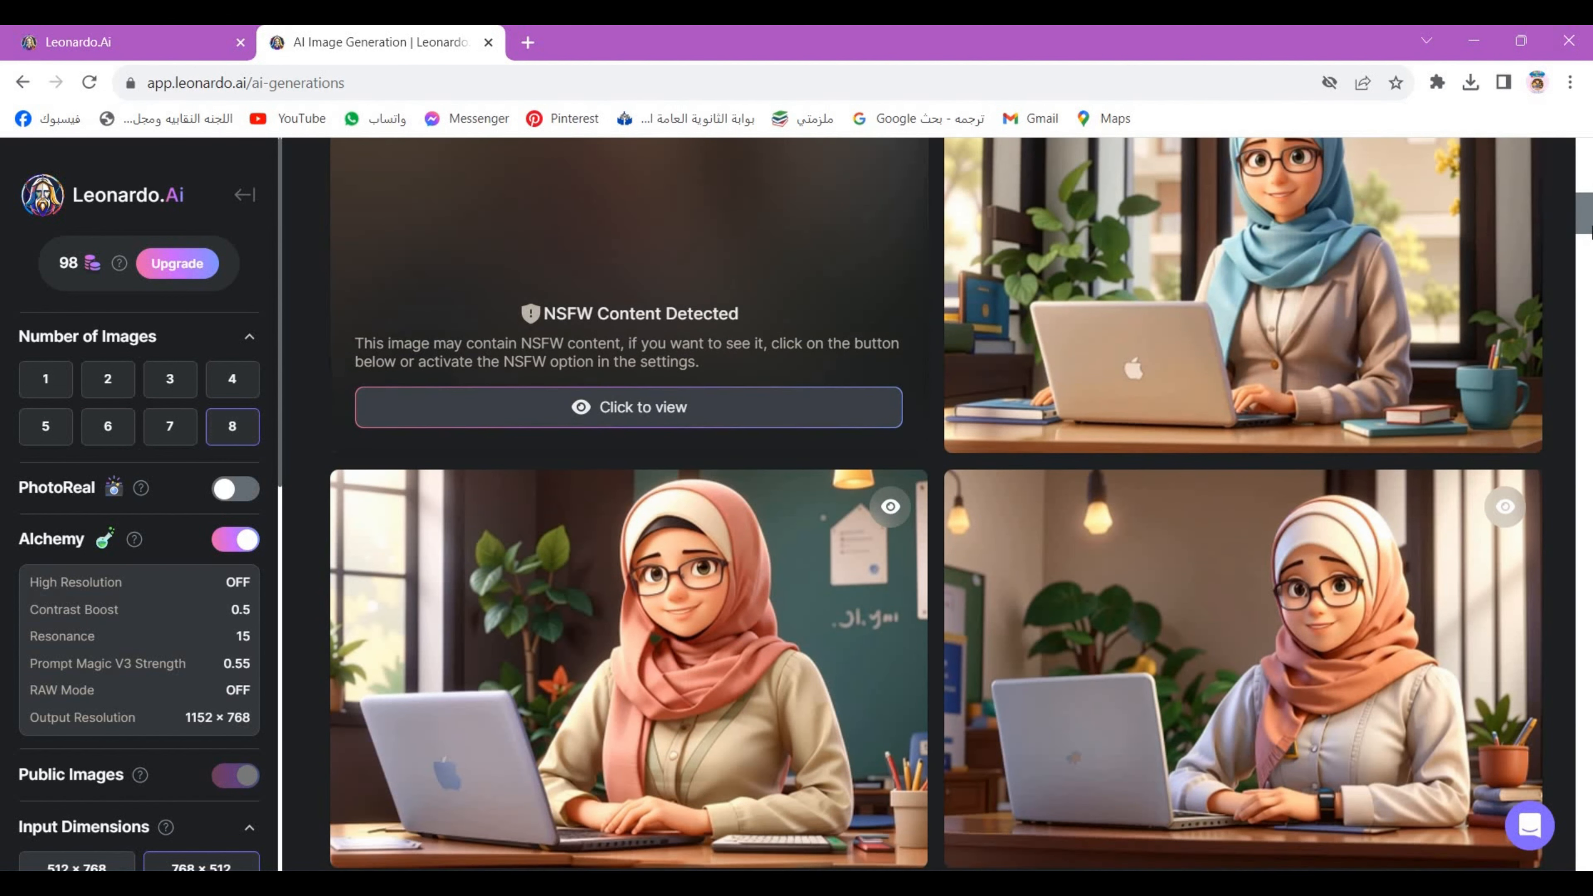
scroll(1590, 224, up, 1)
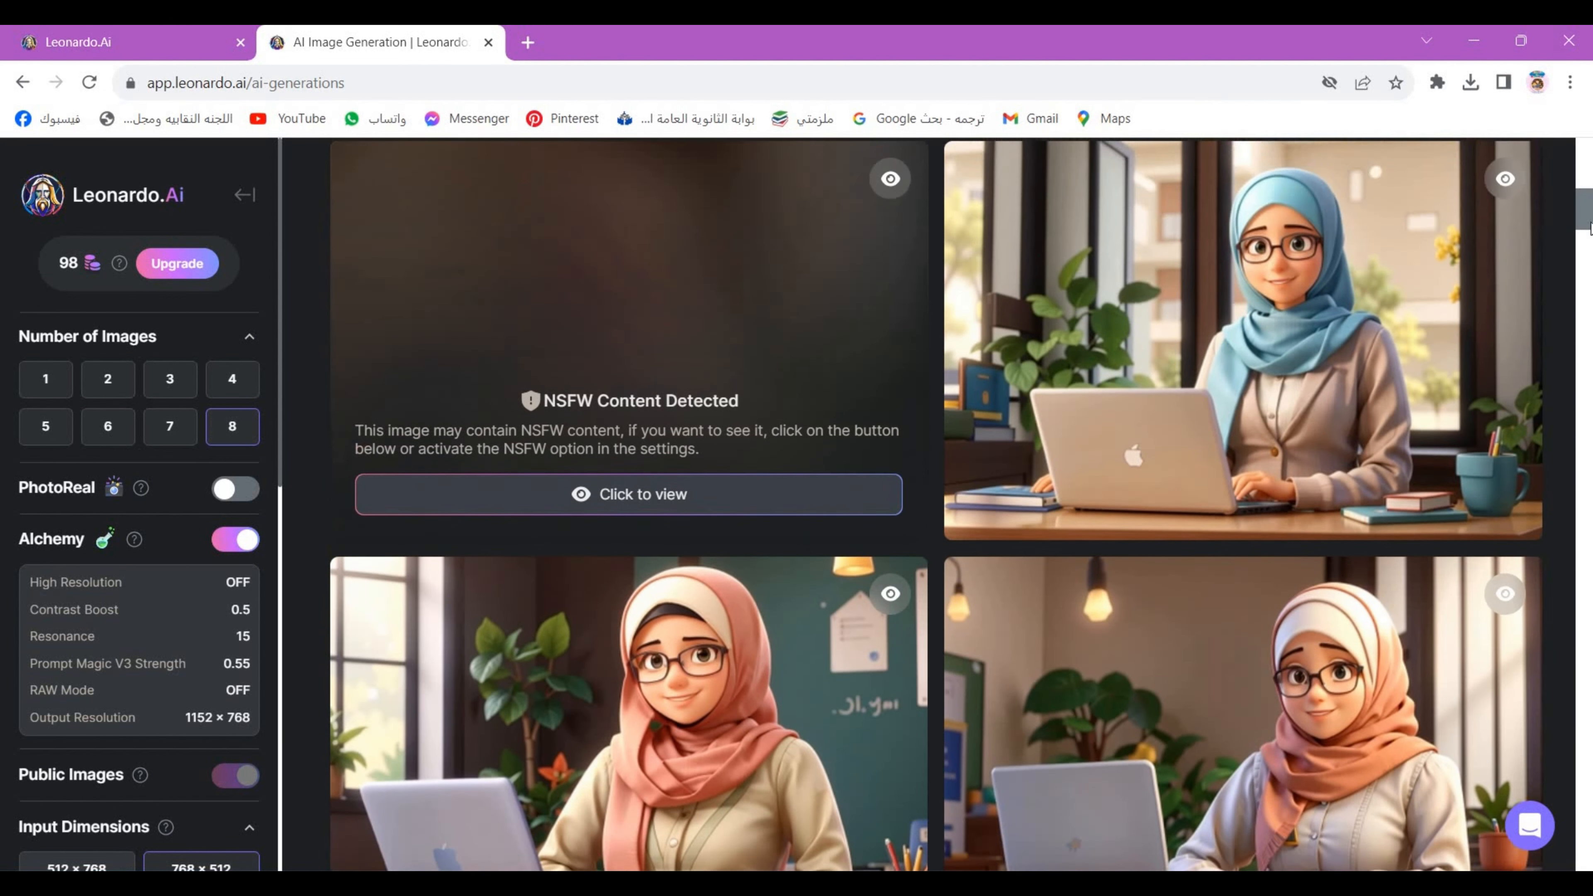
click(760, 512)
scroll(1591, 237, down, 9)
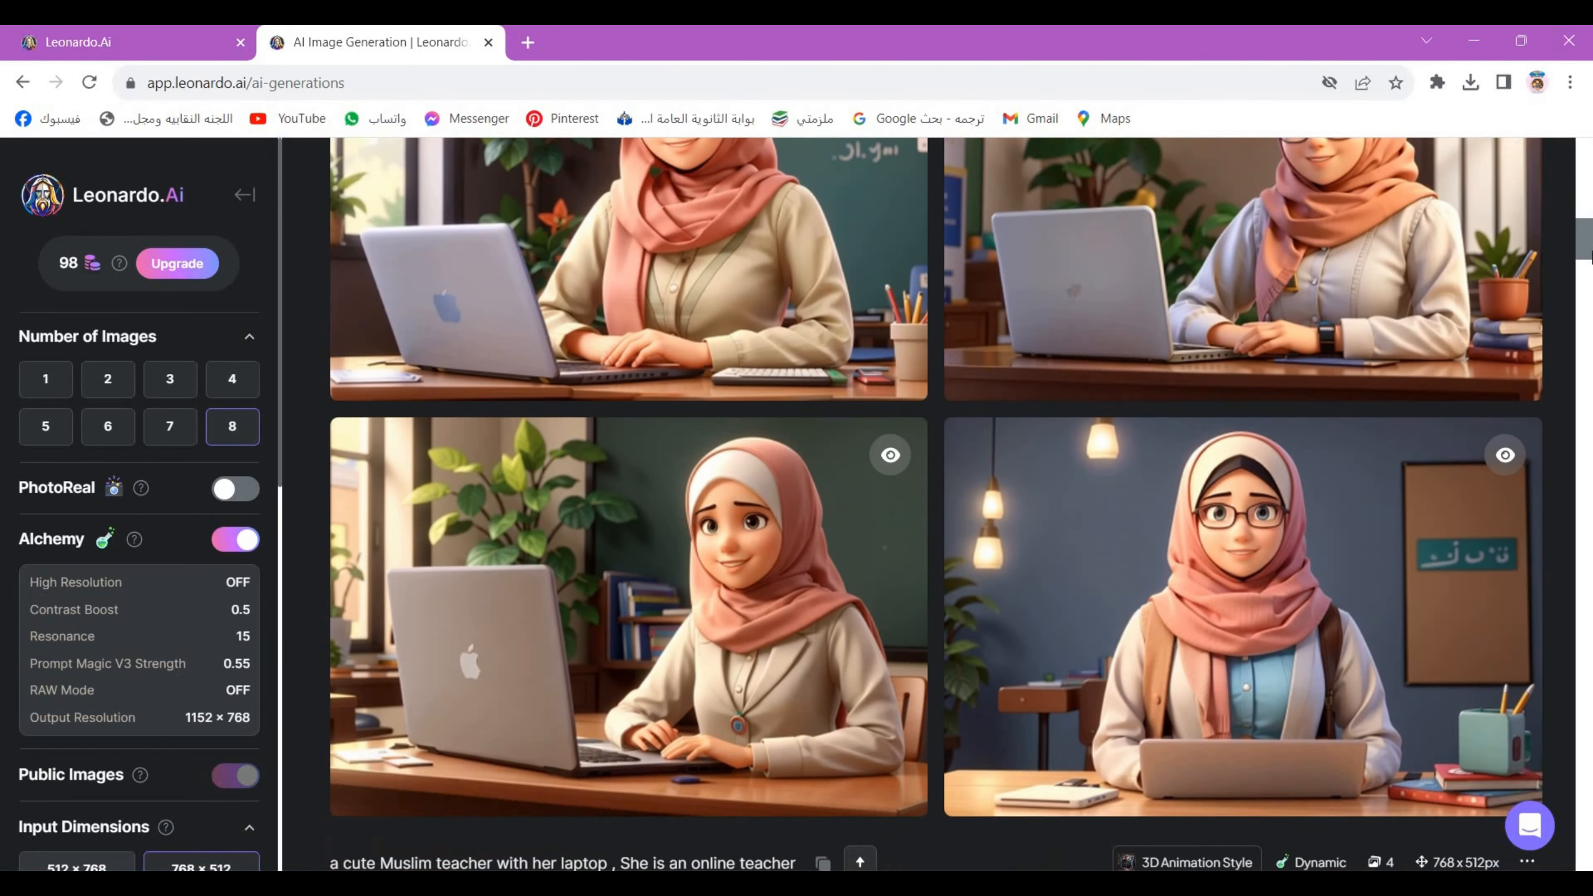
scroll(1561, 266, down, 12)
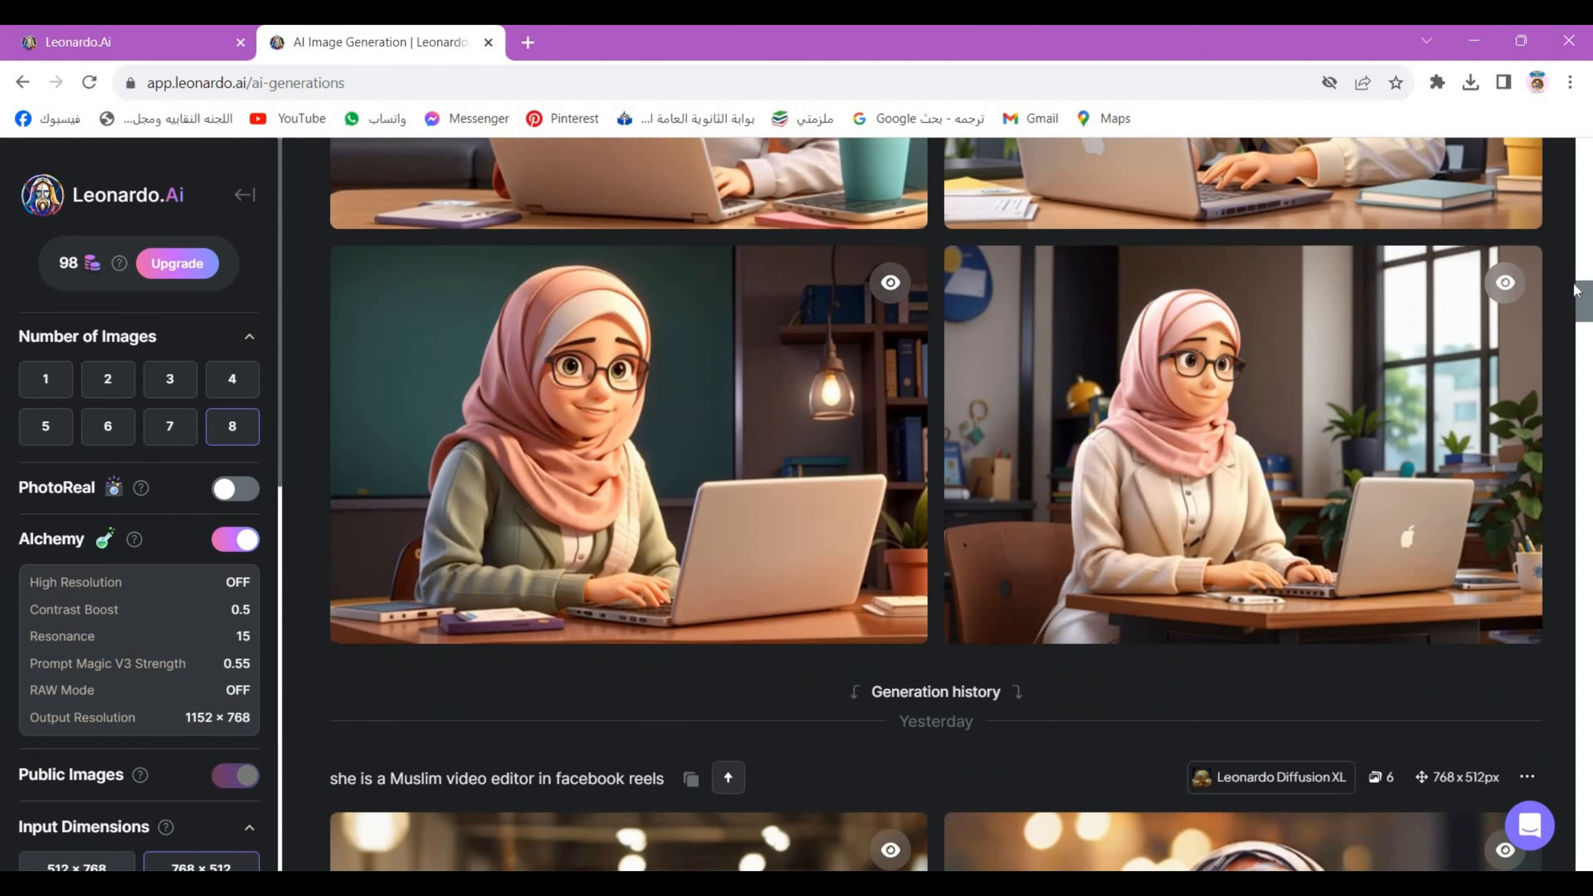
scroll(1560, 265, up, 6)
scroll(1561, 266, up, 6)
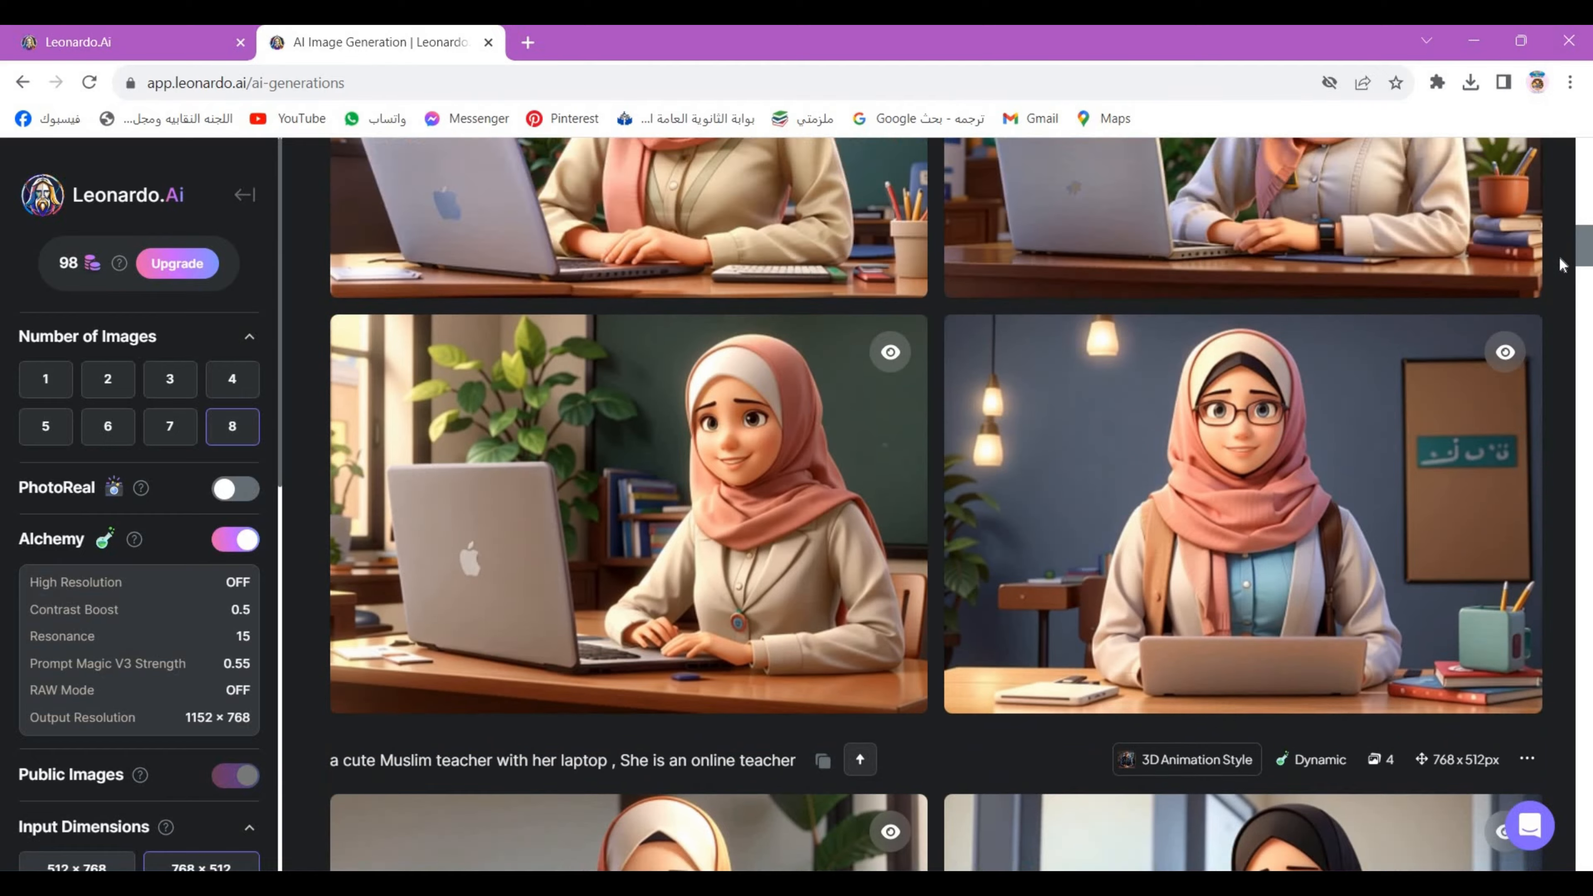
scroll(1559, 257, down, 2)
scroll(1550, 252, up, 8)
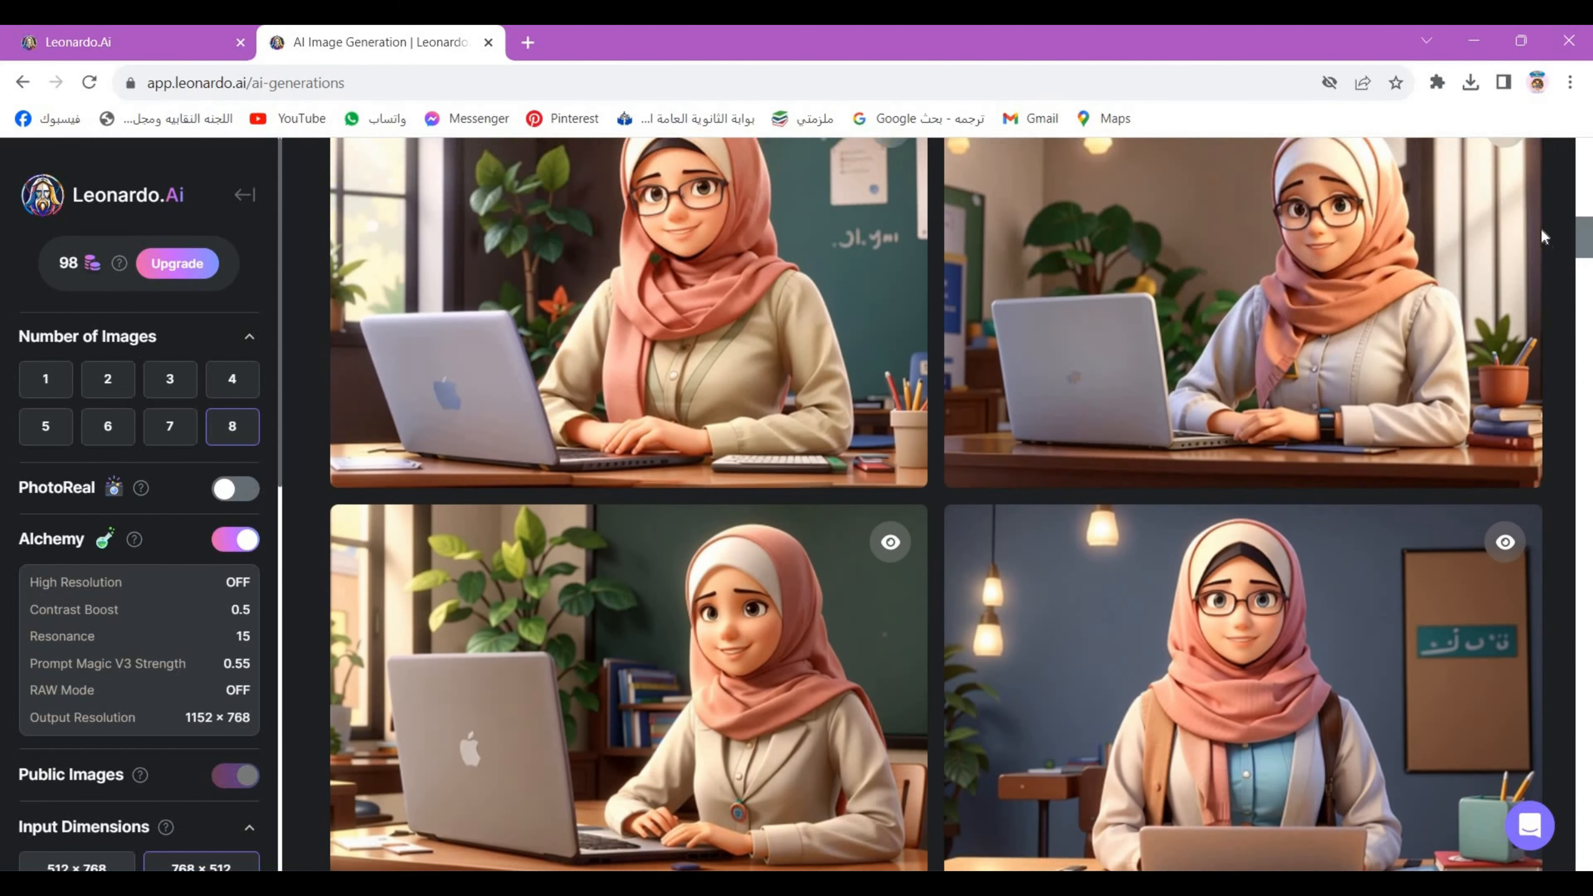
scroll(1536, 213, up, 8)
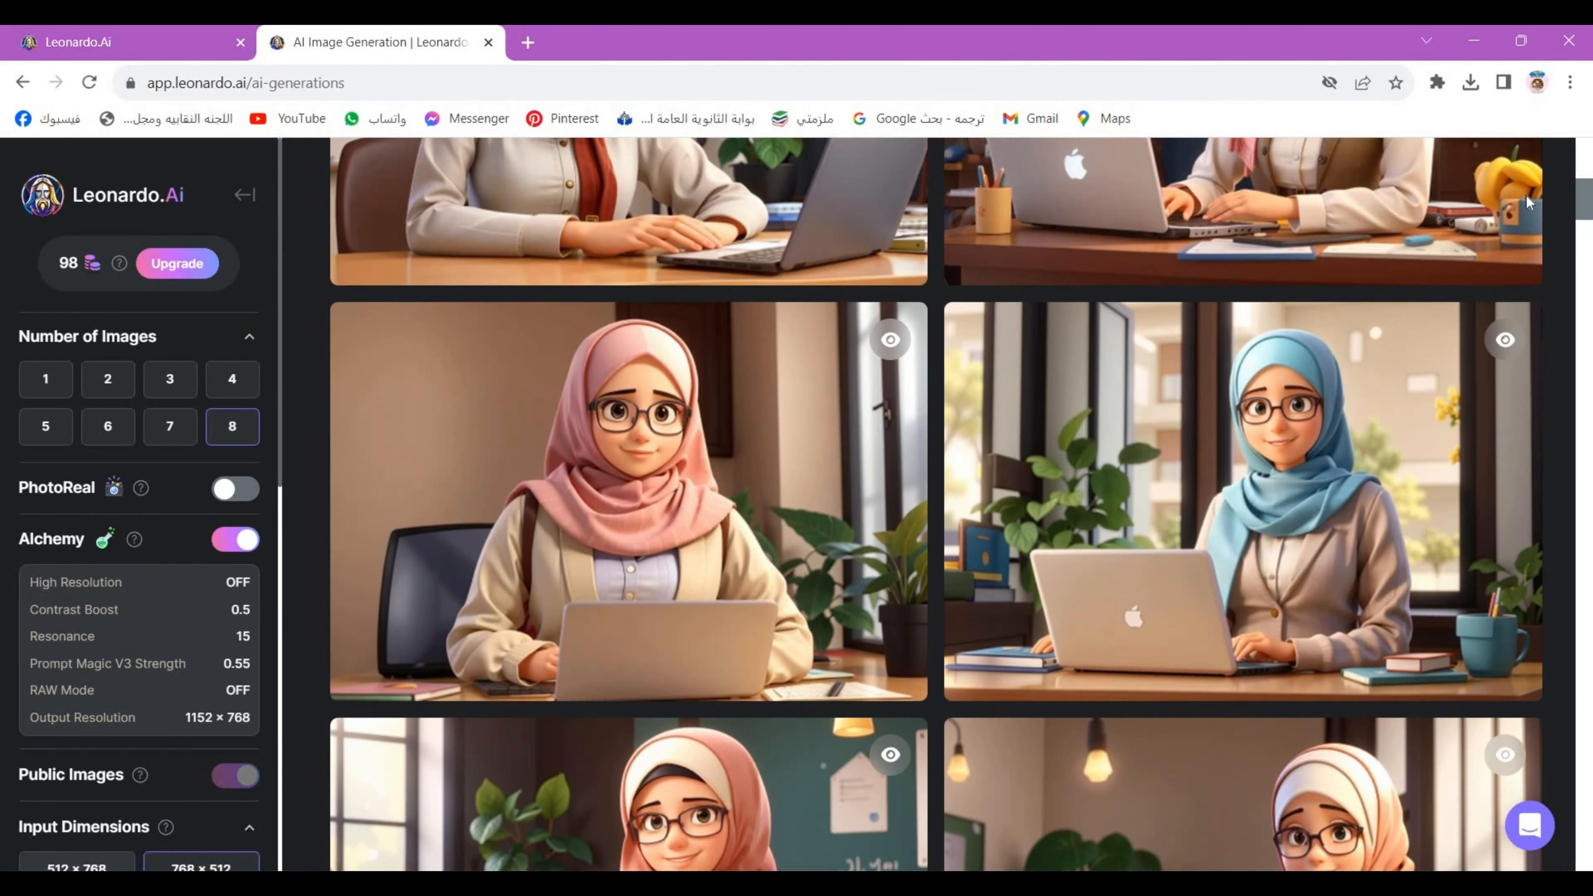
scroll(1541, 201, down, 6)
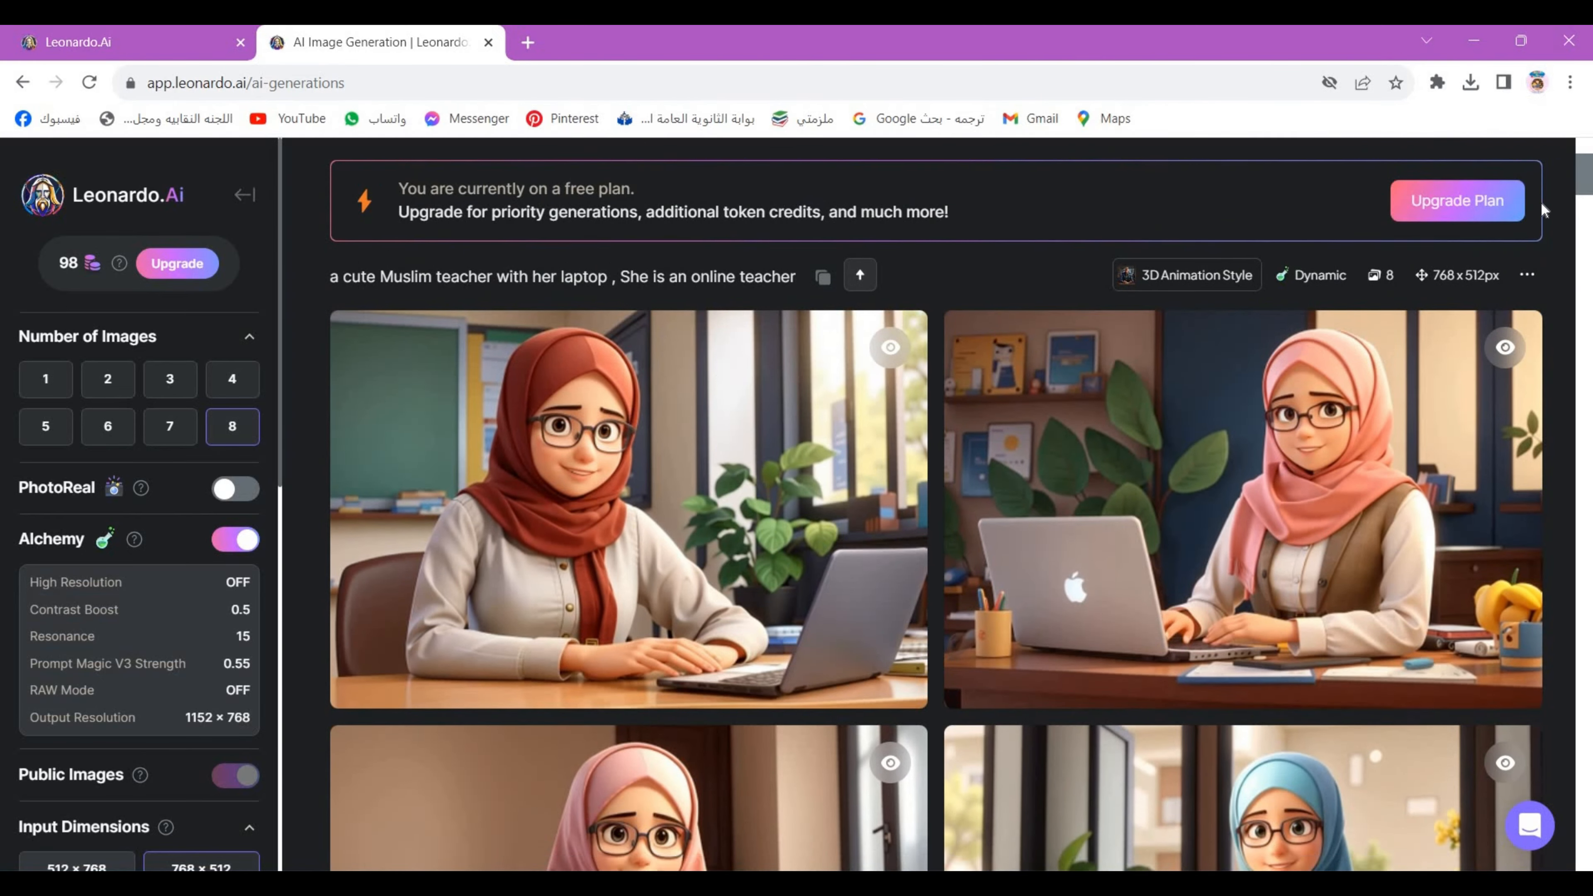
scroll(1532, 191, down, 10)
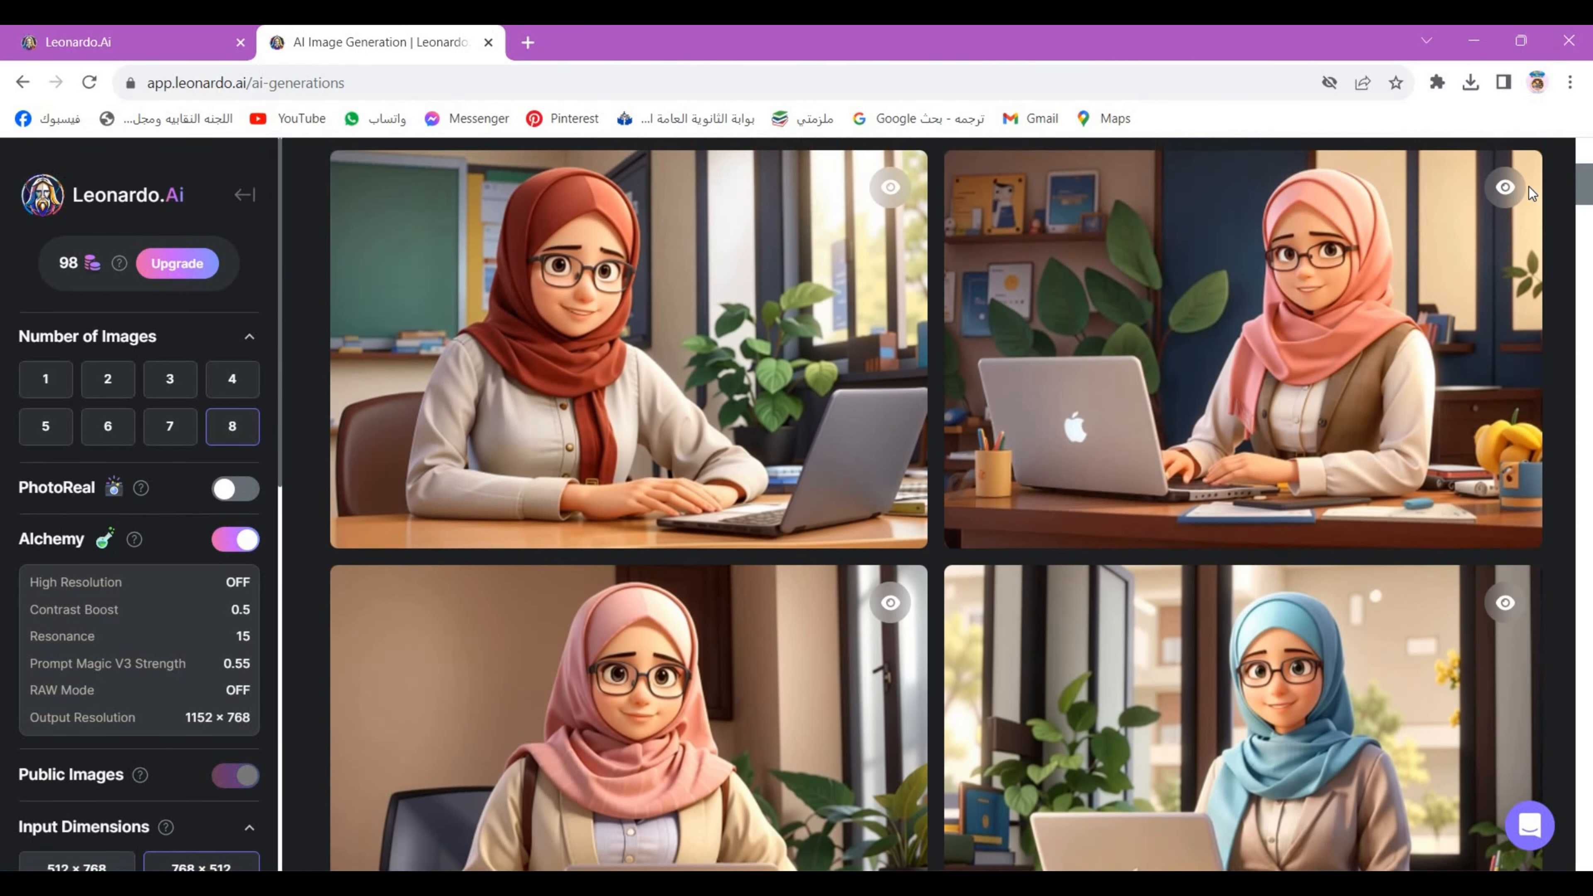
scroll(1588, 258, down, 2)
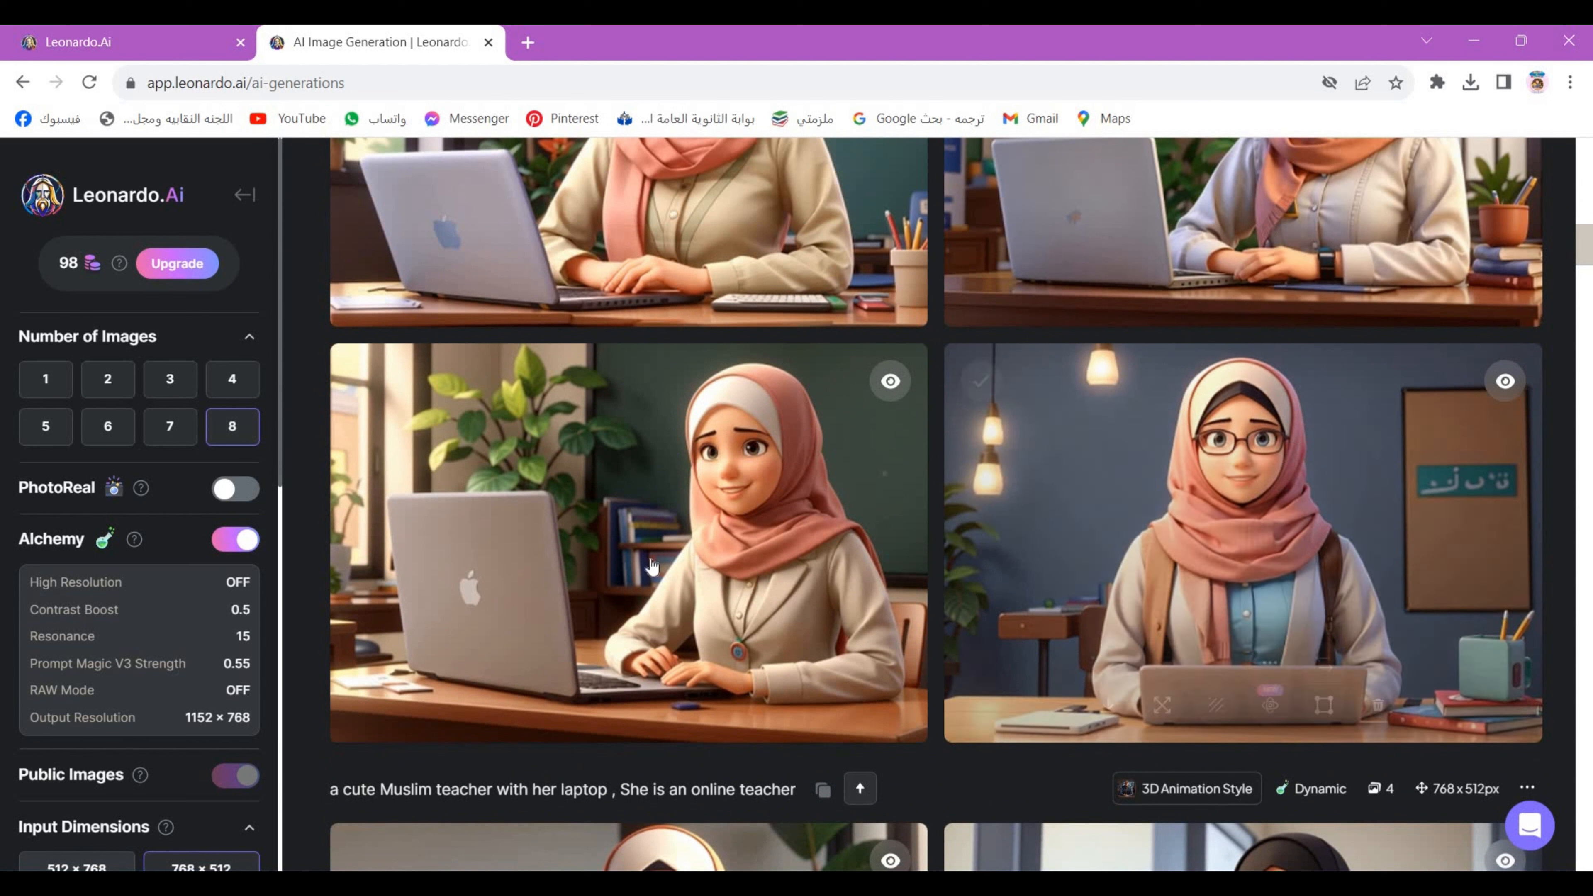
mouse_move(532, 689)
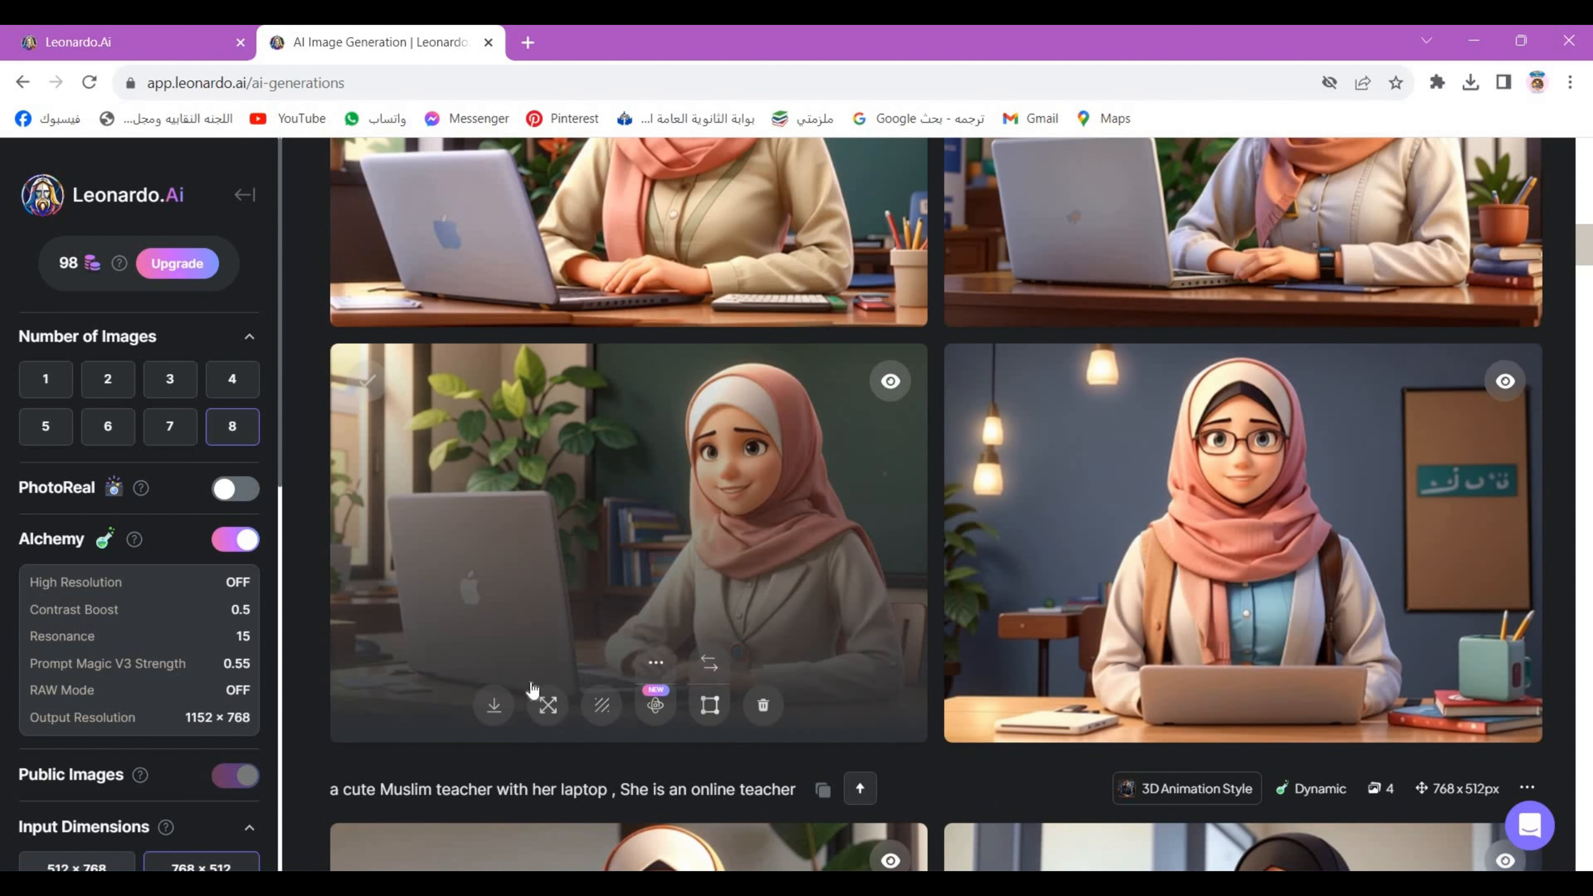
Step: Download the no-glasses teacher image and the brown-vest teacher image
click(494, 710)
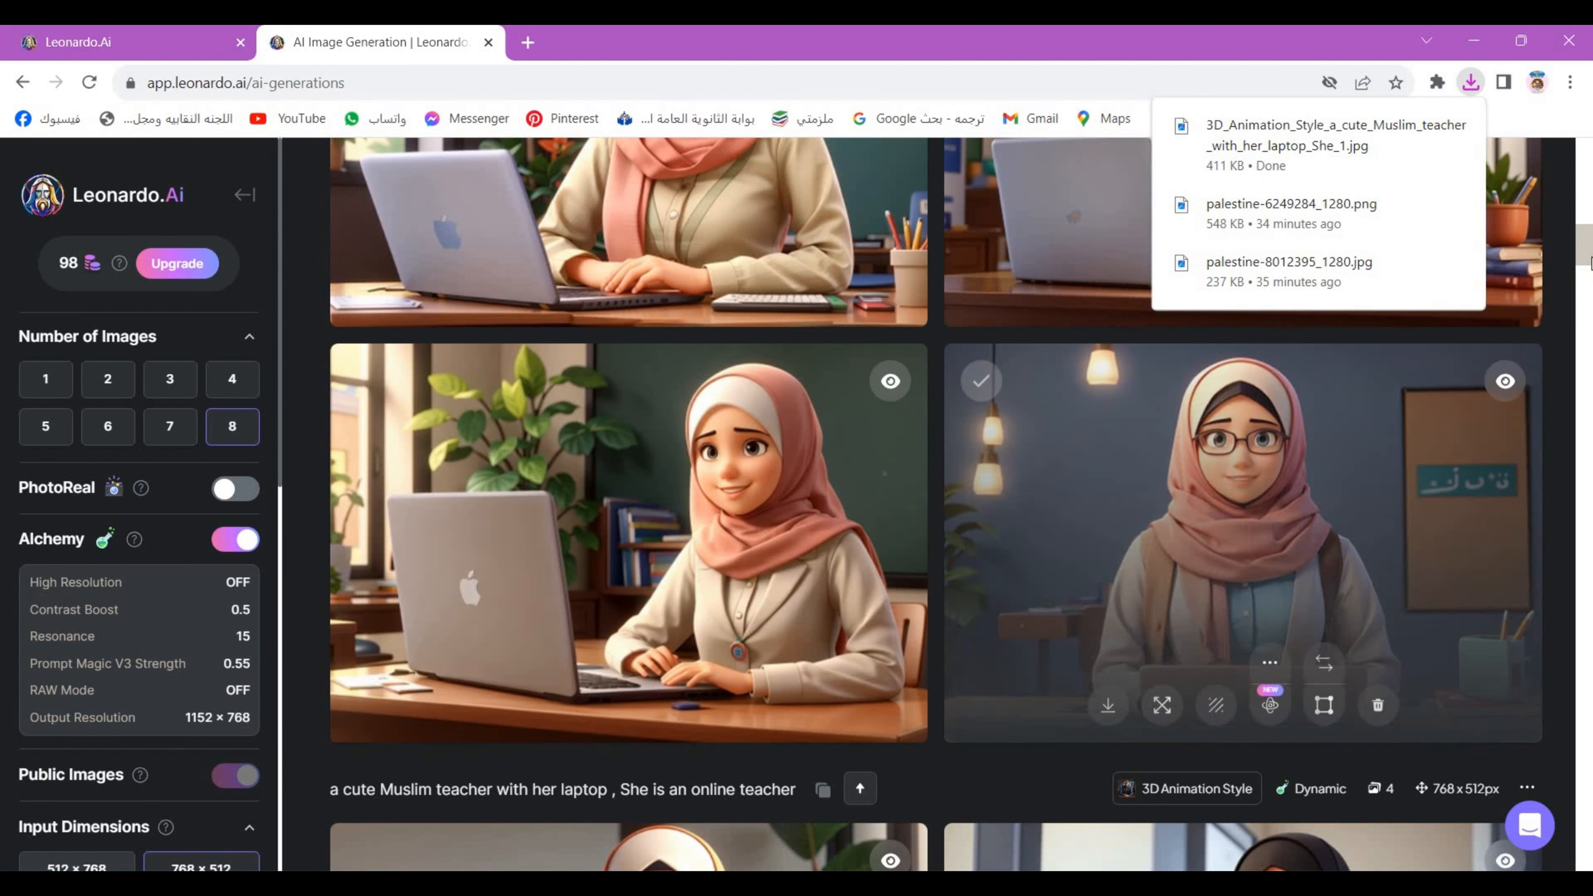
drag(1587, 257, 1567, 194)
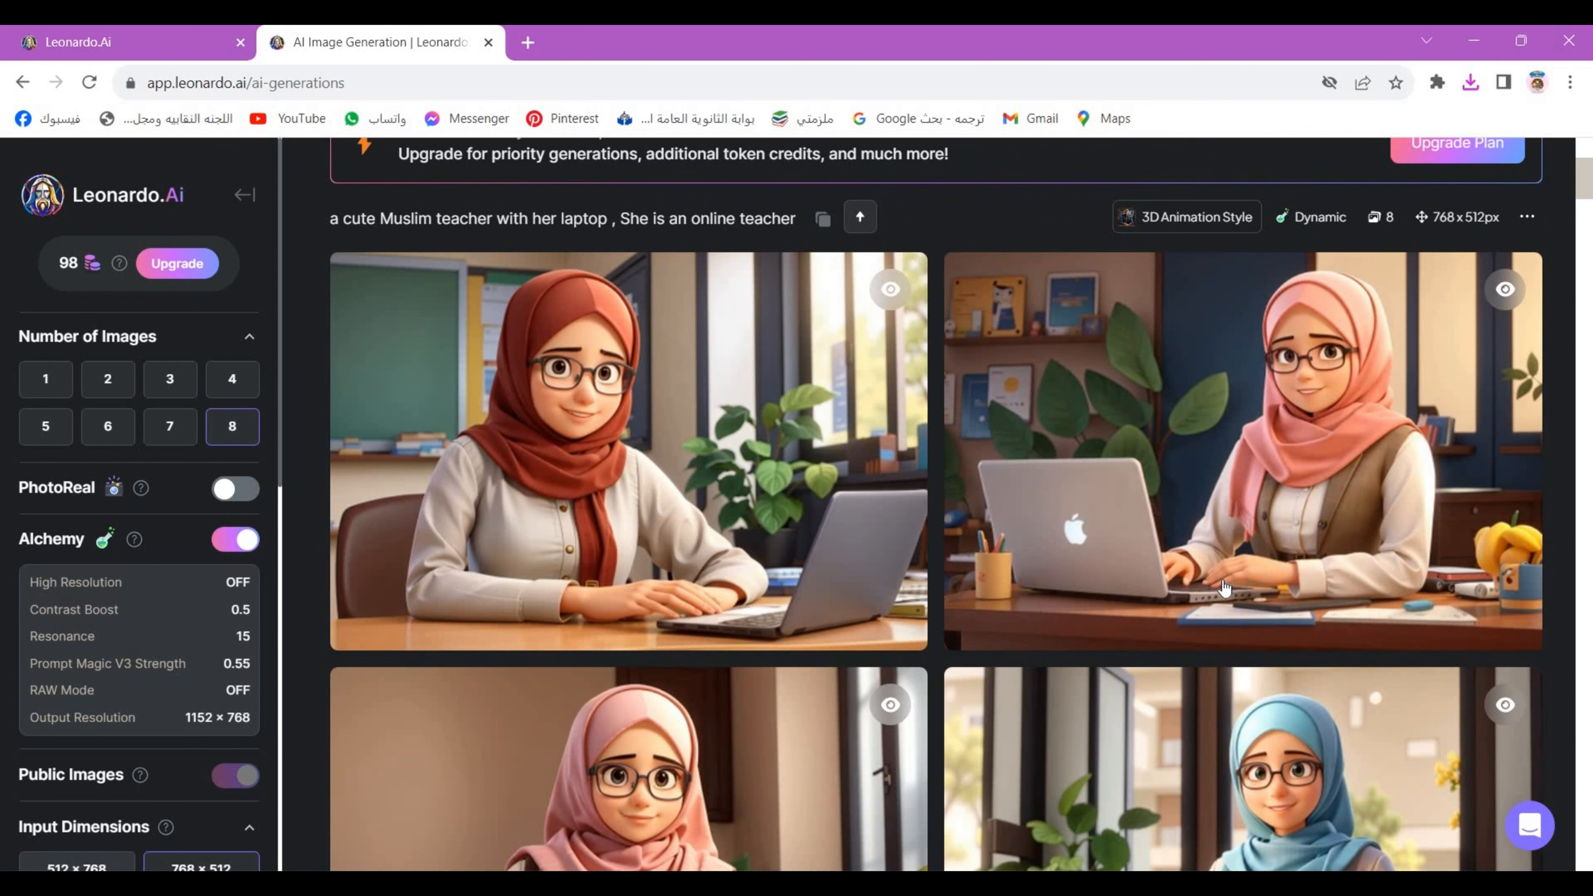
mouse_move(1223, 587)
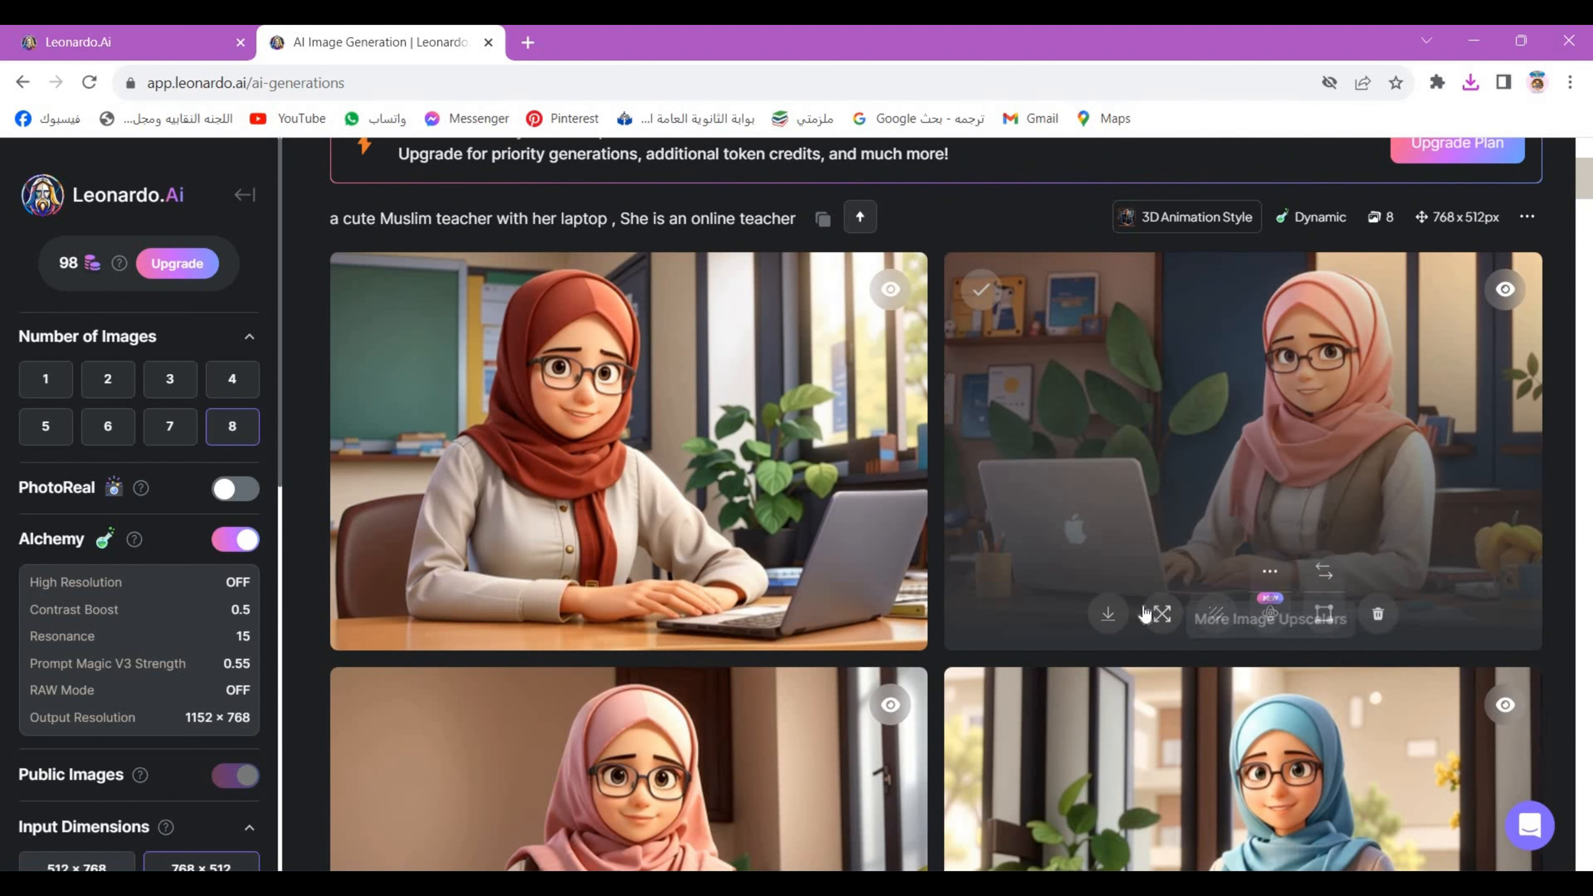
click(1110, 618)
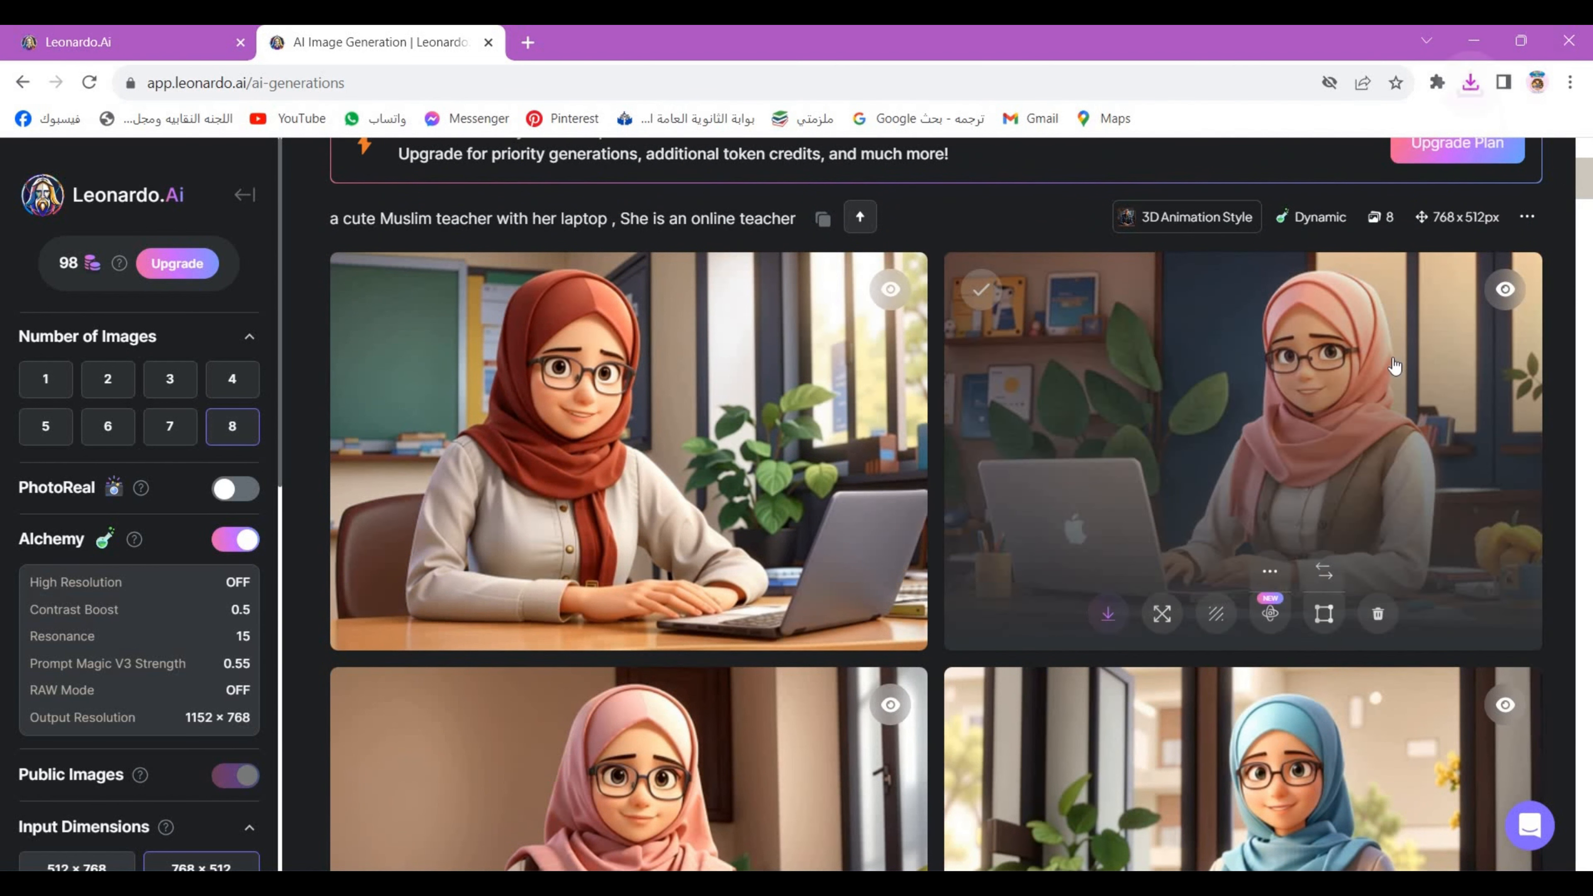
Step: In the full-size viewer, step to the blue-hijab teacher image, download it, and browse the rest
click(1322, 381)
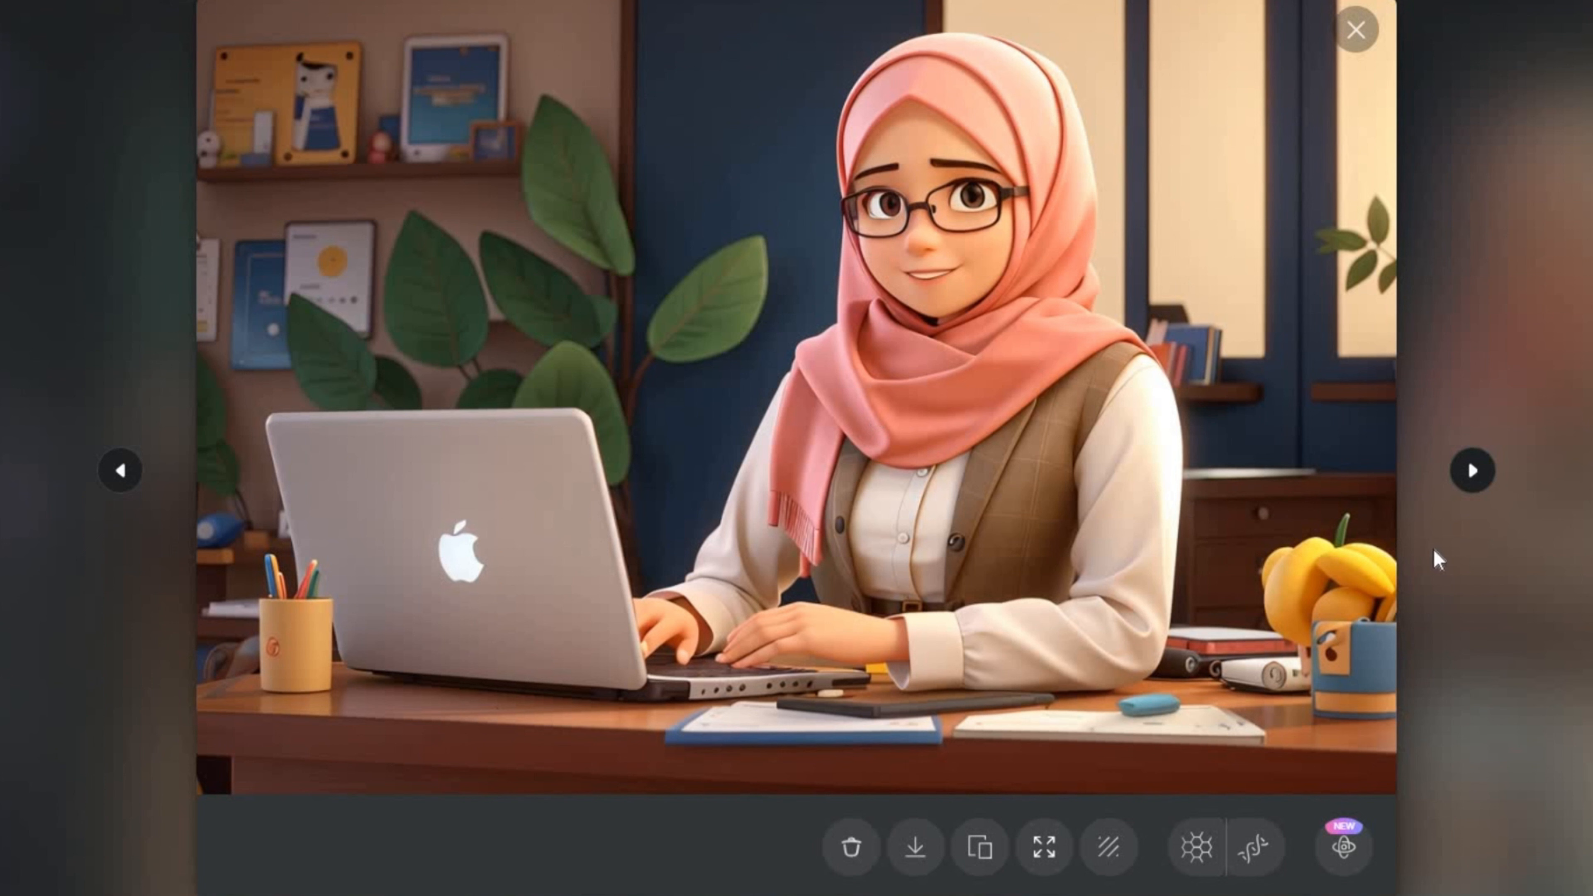
click(1473, 471)
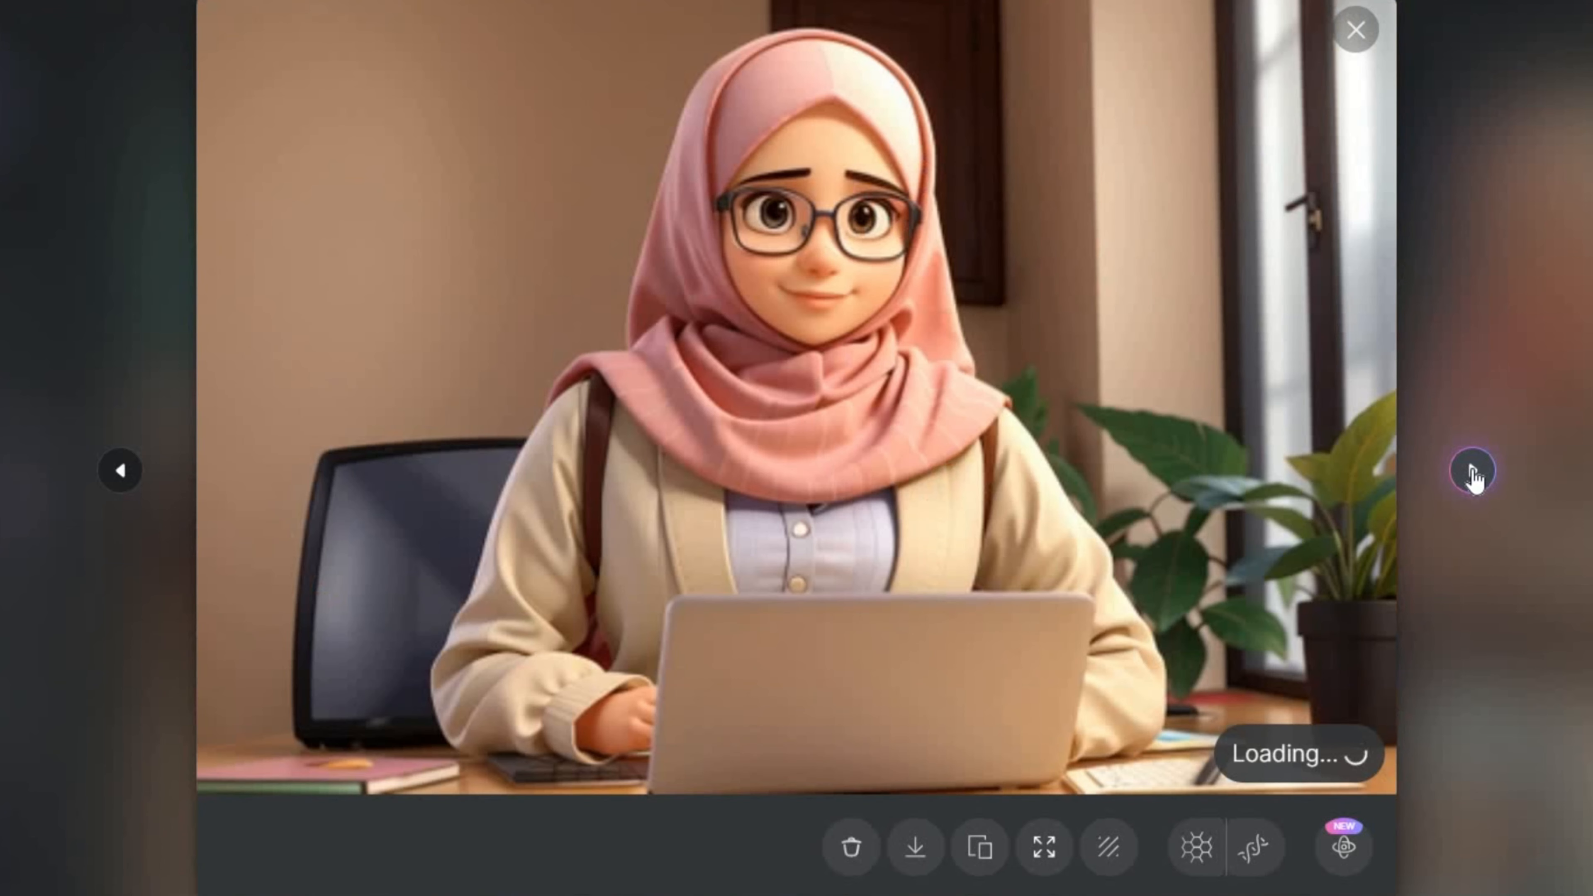
click(1473, 471)
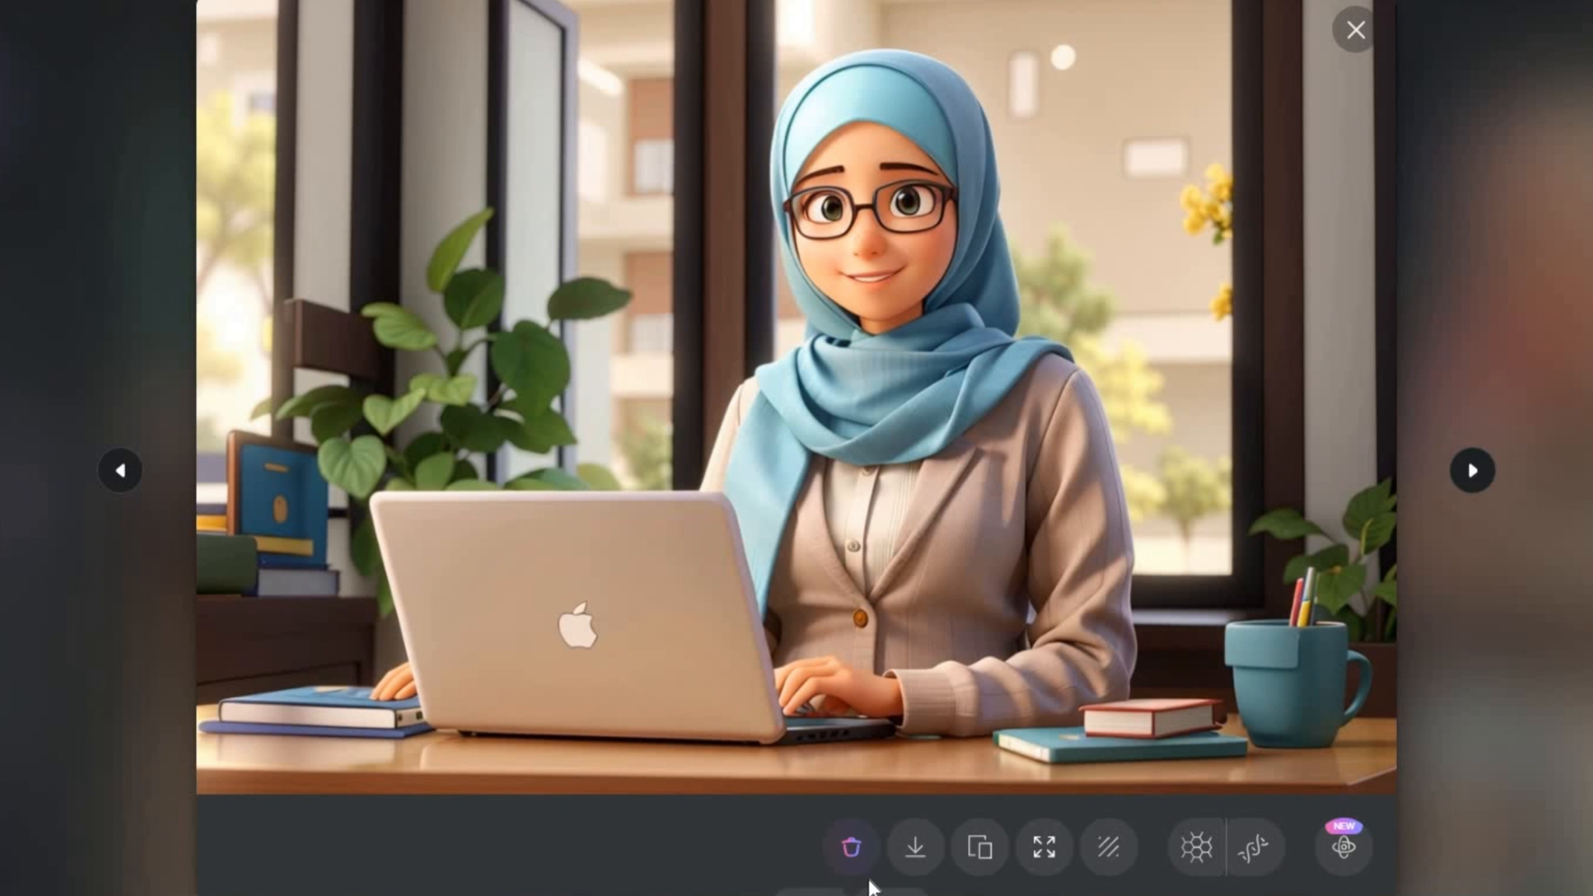
click(913, 865)
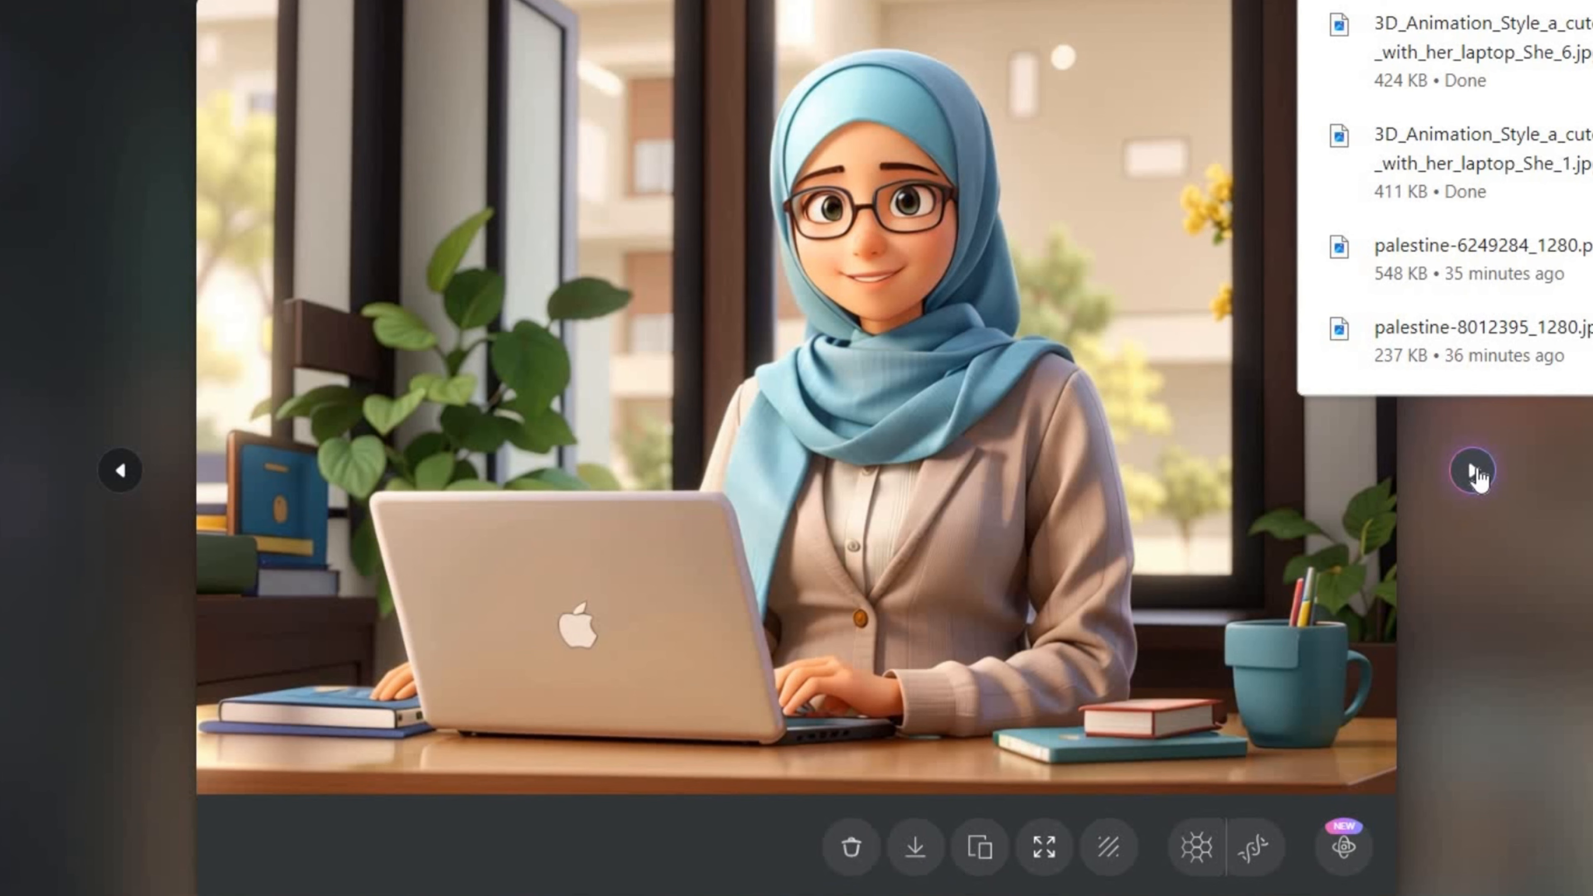
click(1475, 472)
click(1474, 472)
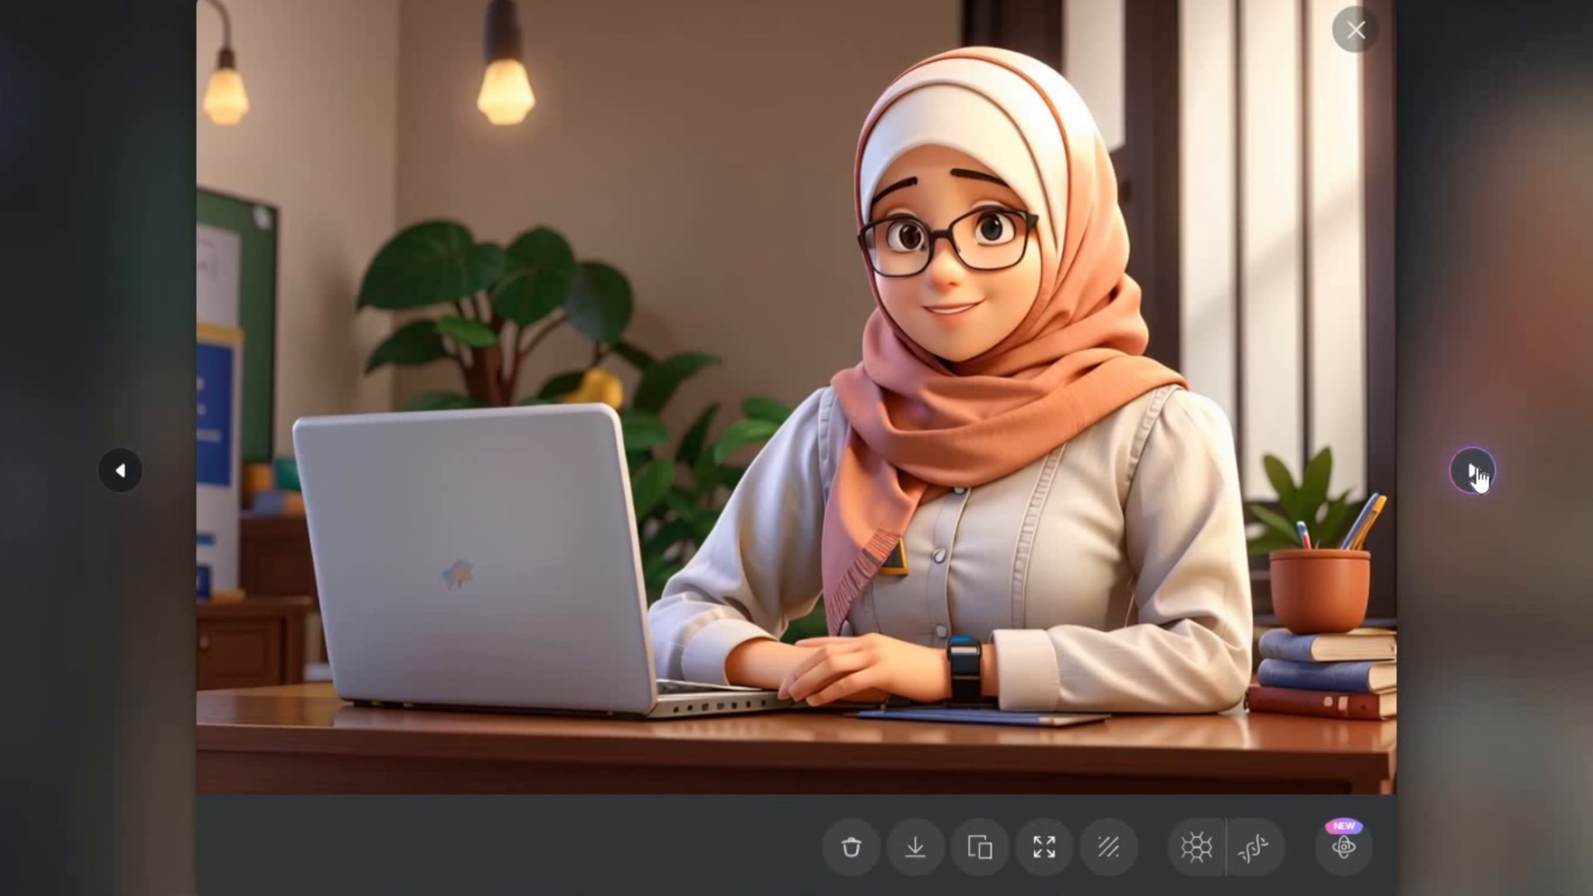
click(1475, 471)
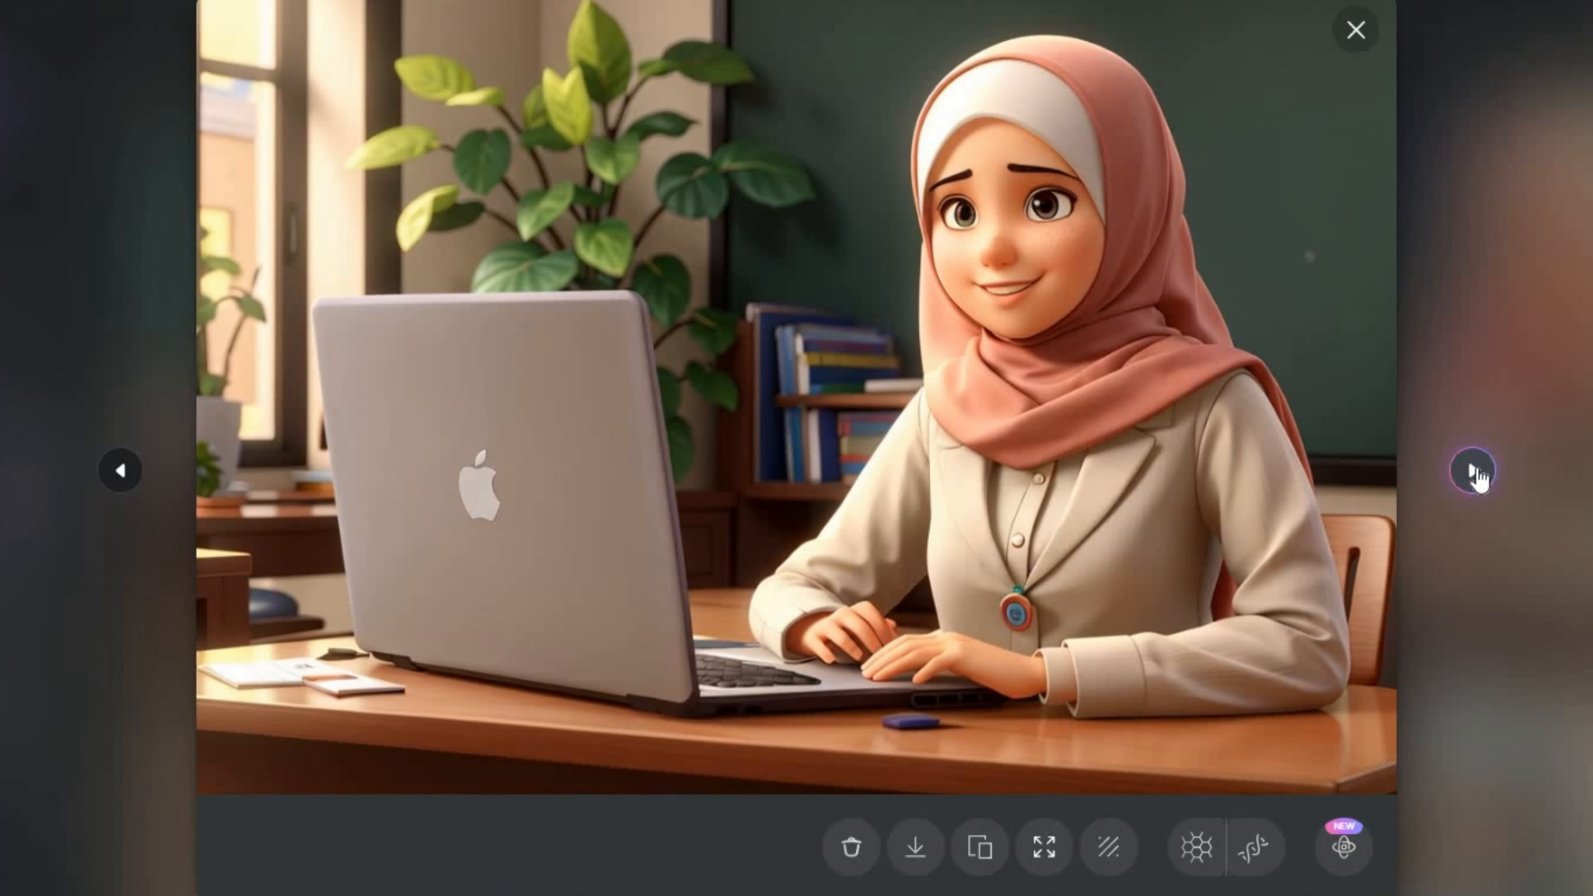
click(1474, 472)
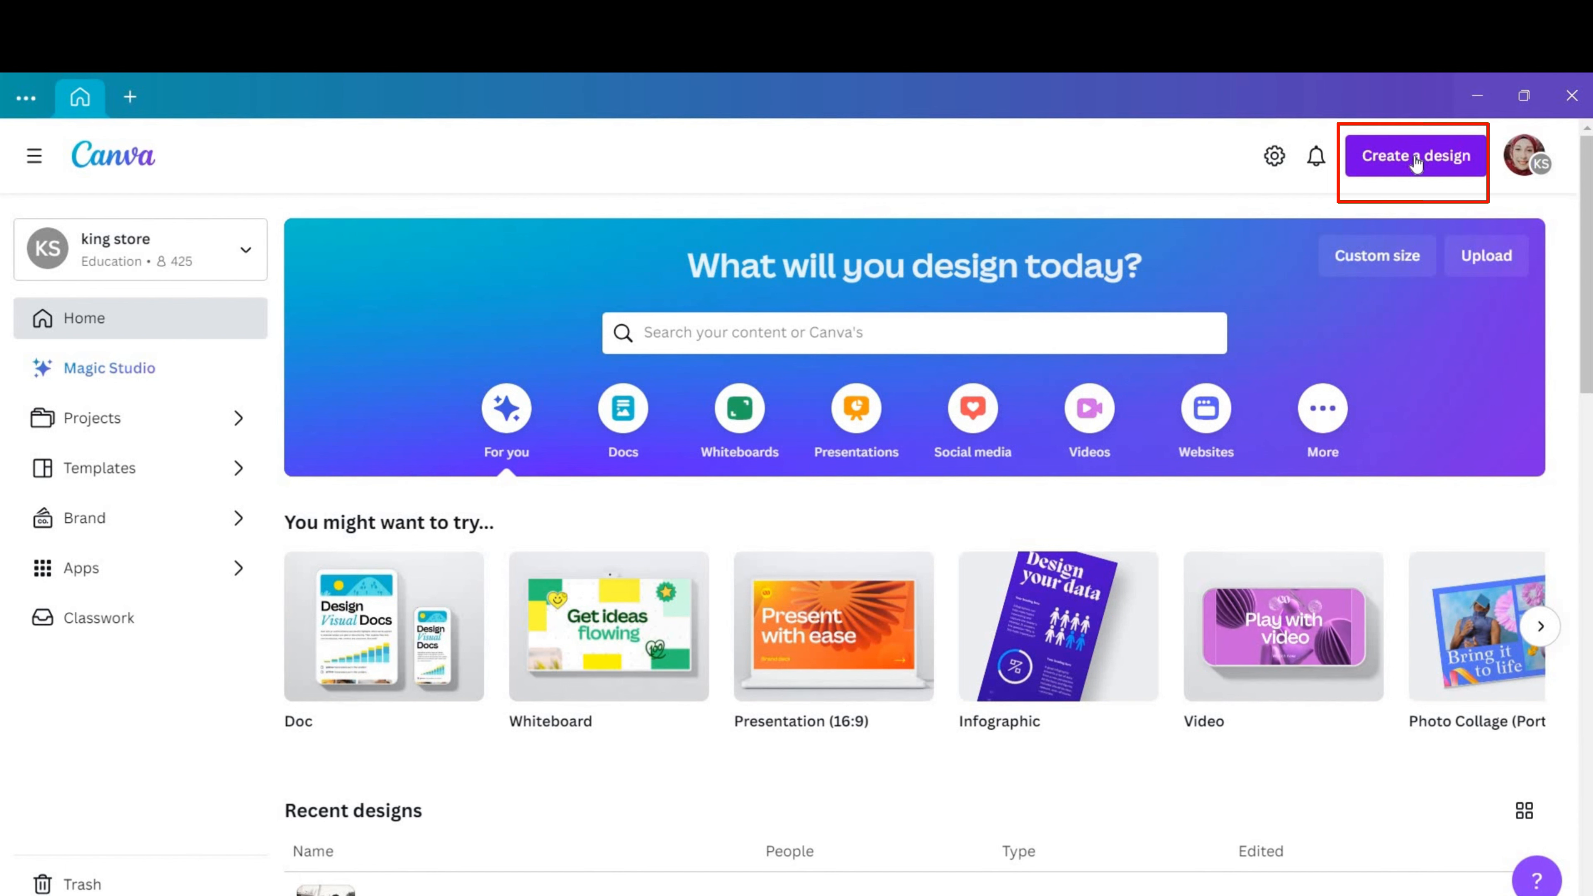
Step: Open the 3D_Animation brown-vest teacher jpg from Downloads in Canva's Edit photo
click(1416, 157)
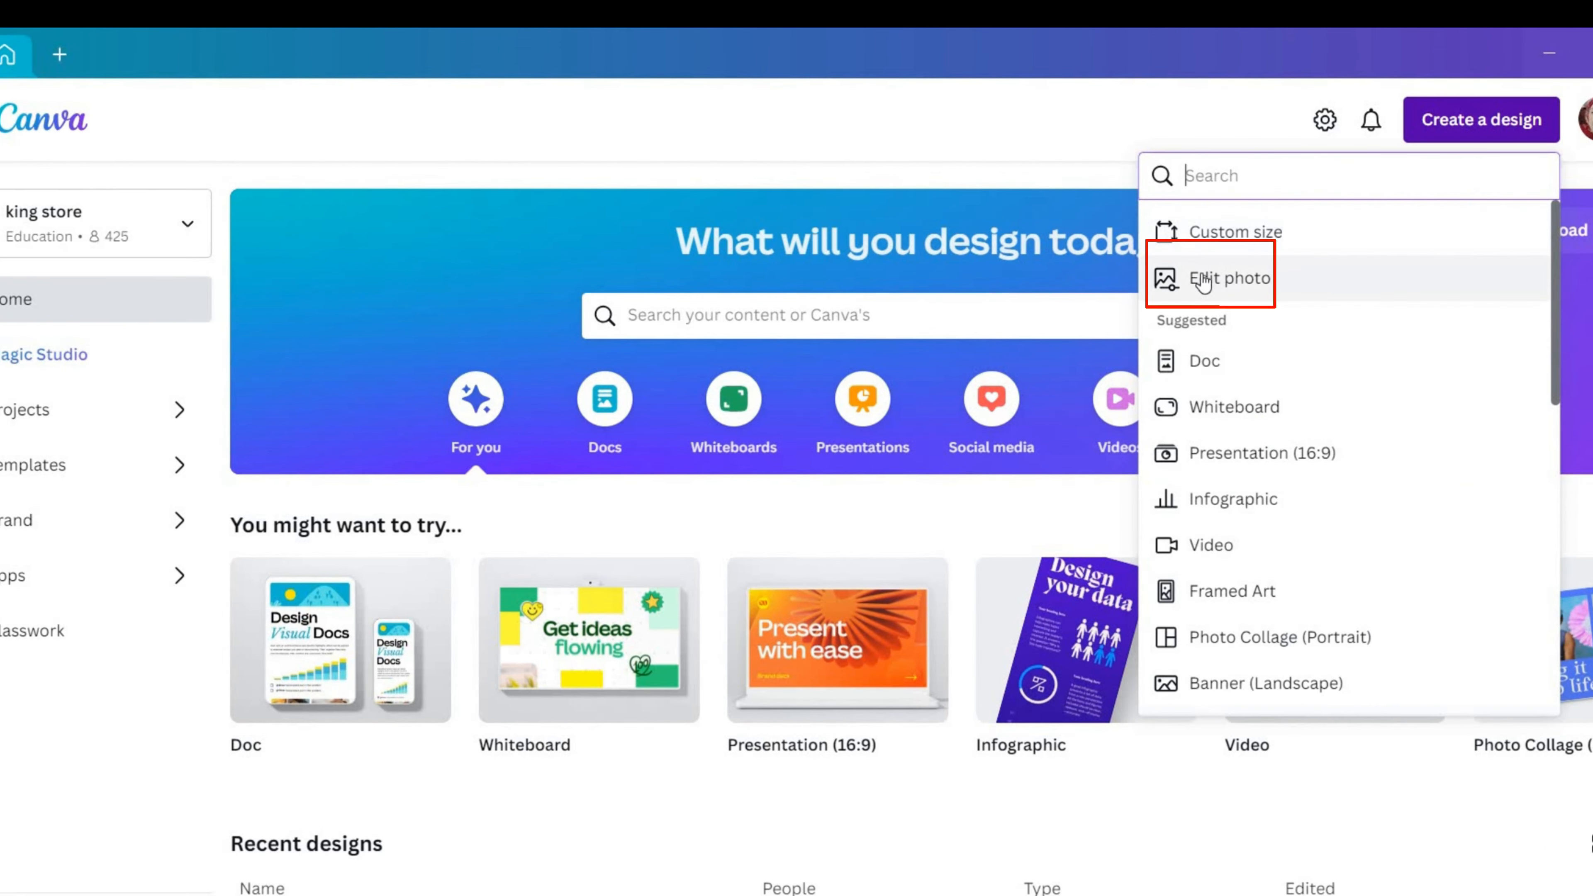
click(1245, 287)
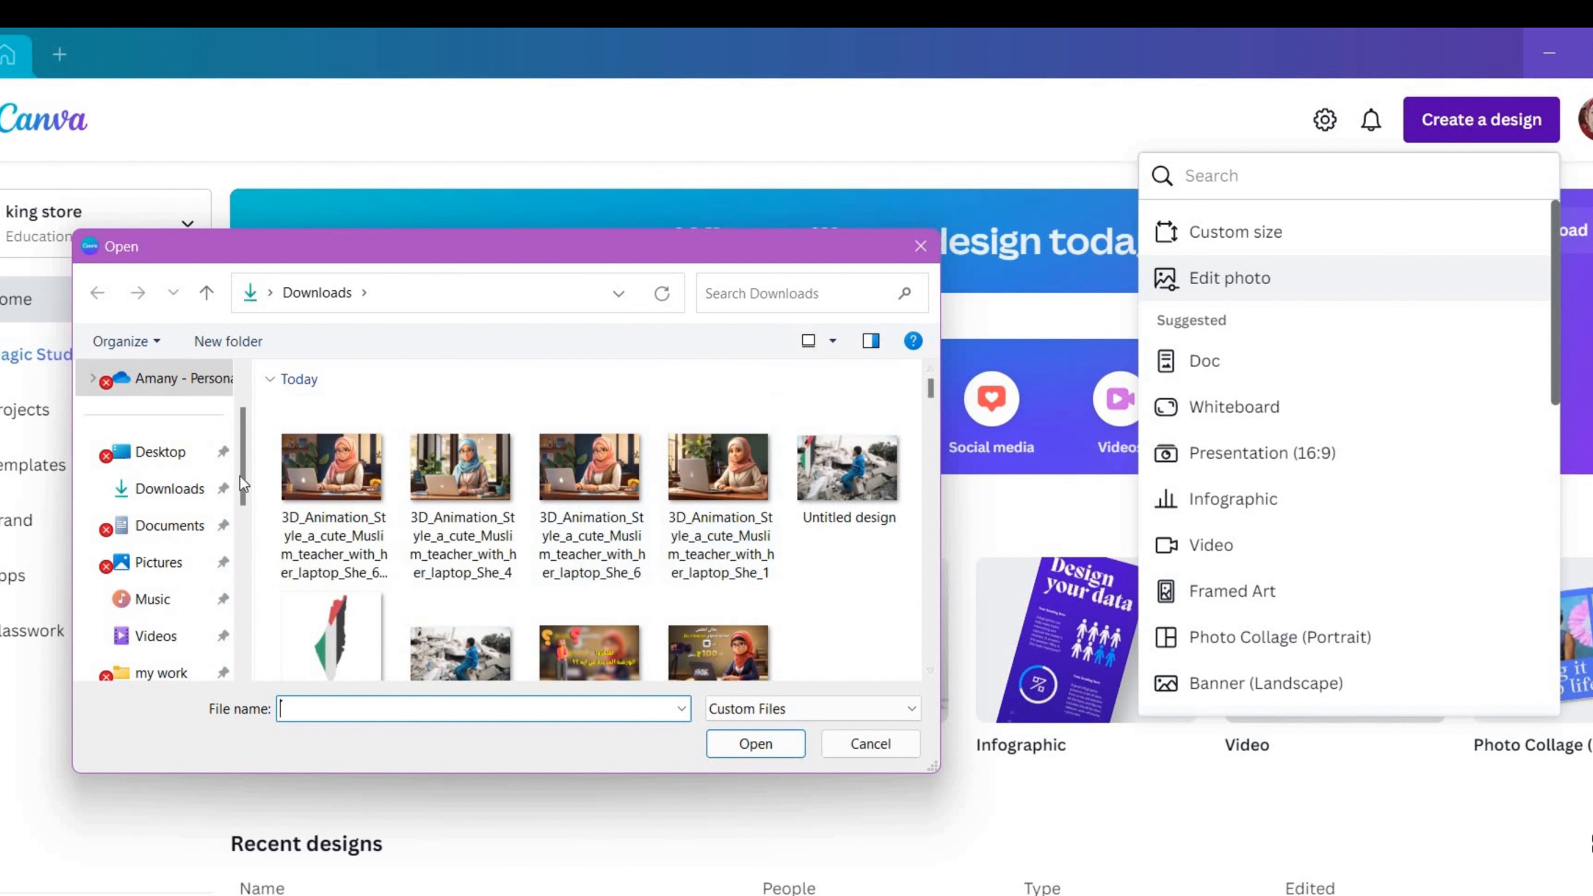
click(339, 469)
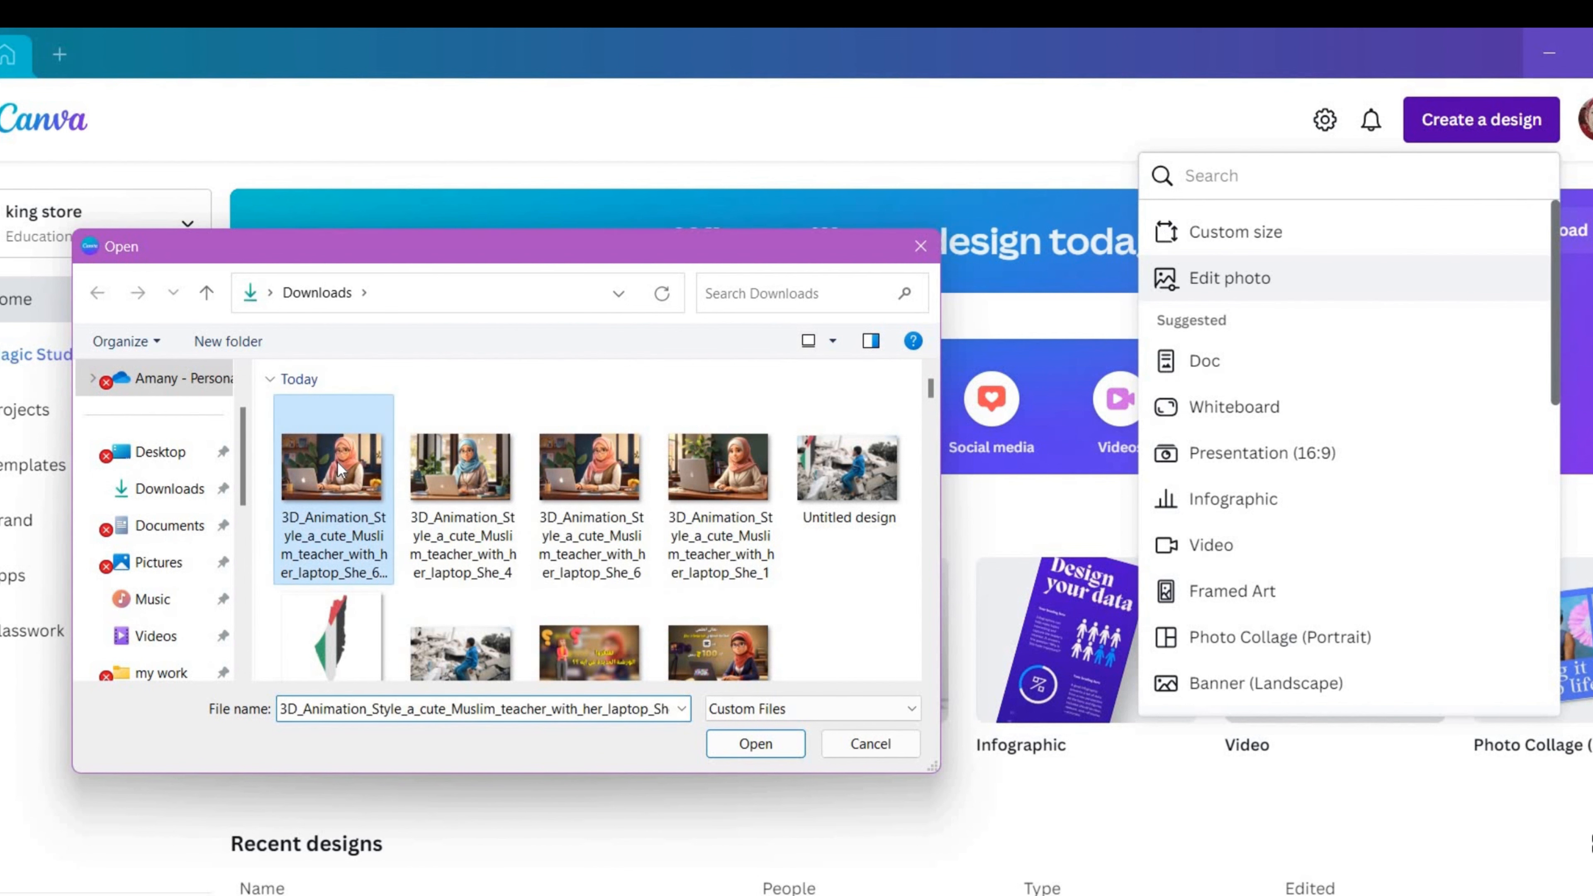
click(753, 743)
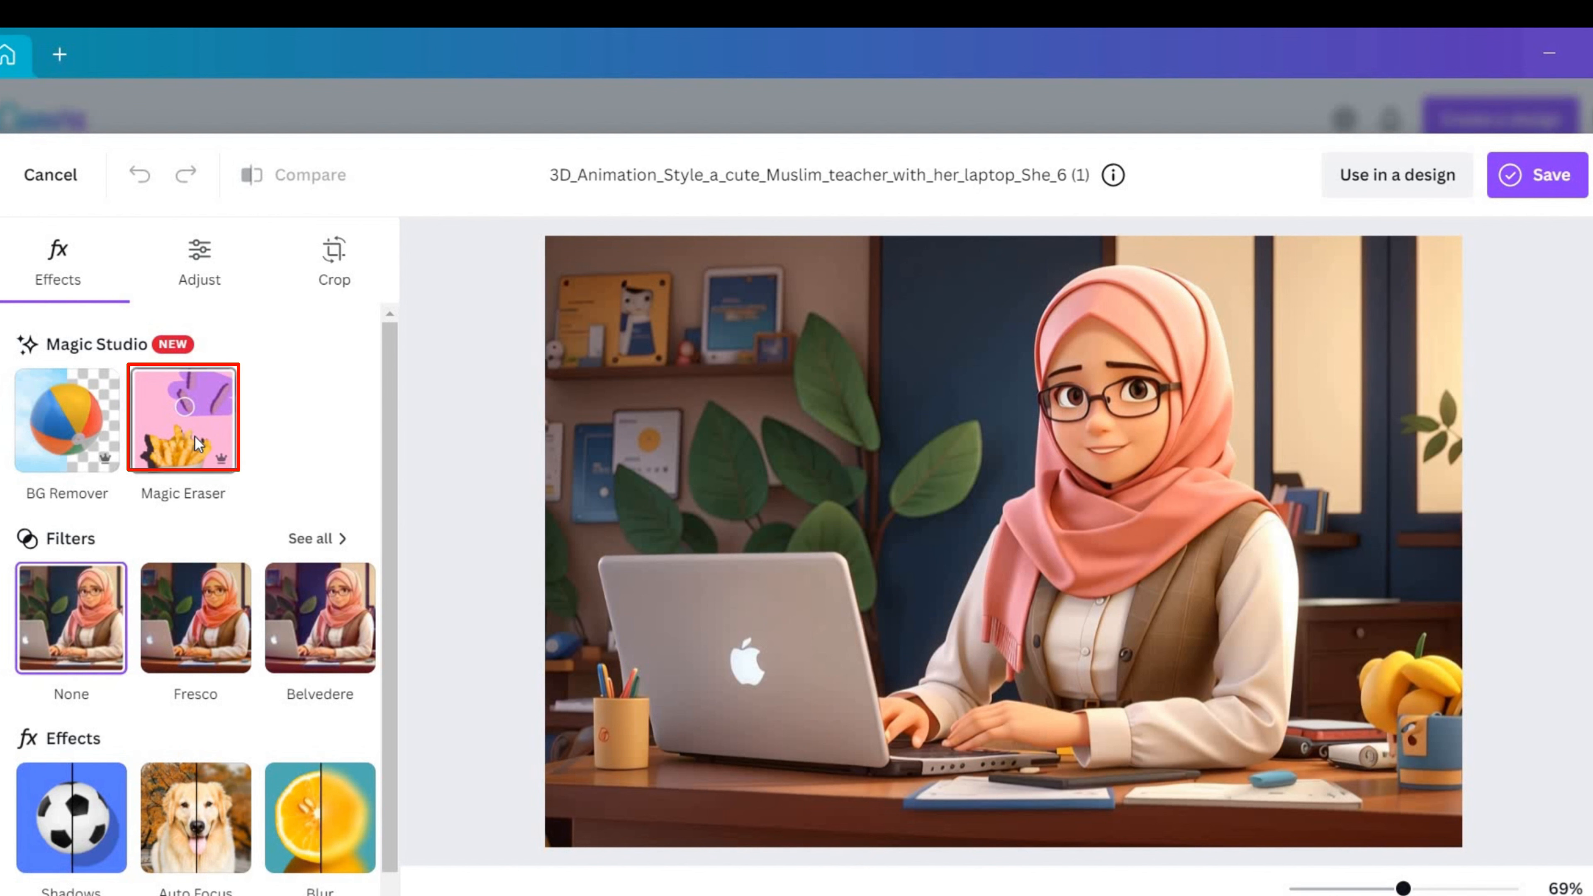
Step: With an enlarged Magic Eraser brush, erase the wall plant, upper-left shelves and a leftover spot
click(198, 443)
drag(82, 338, 199, 339)
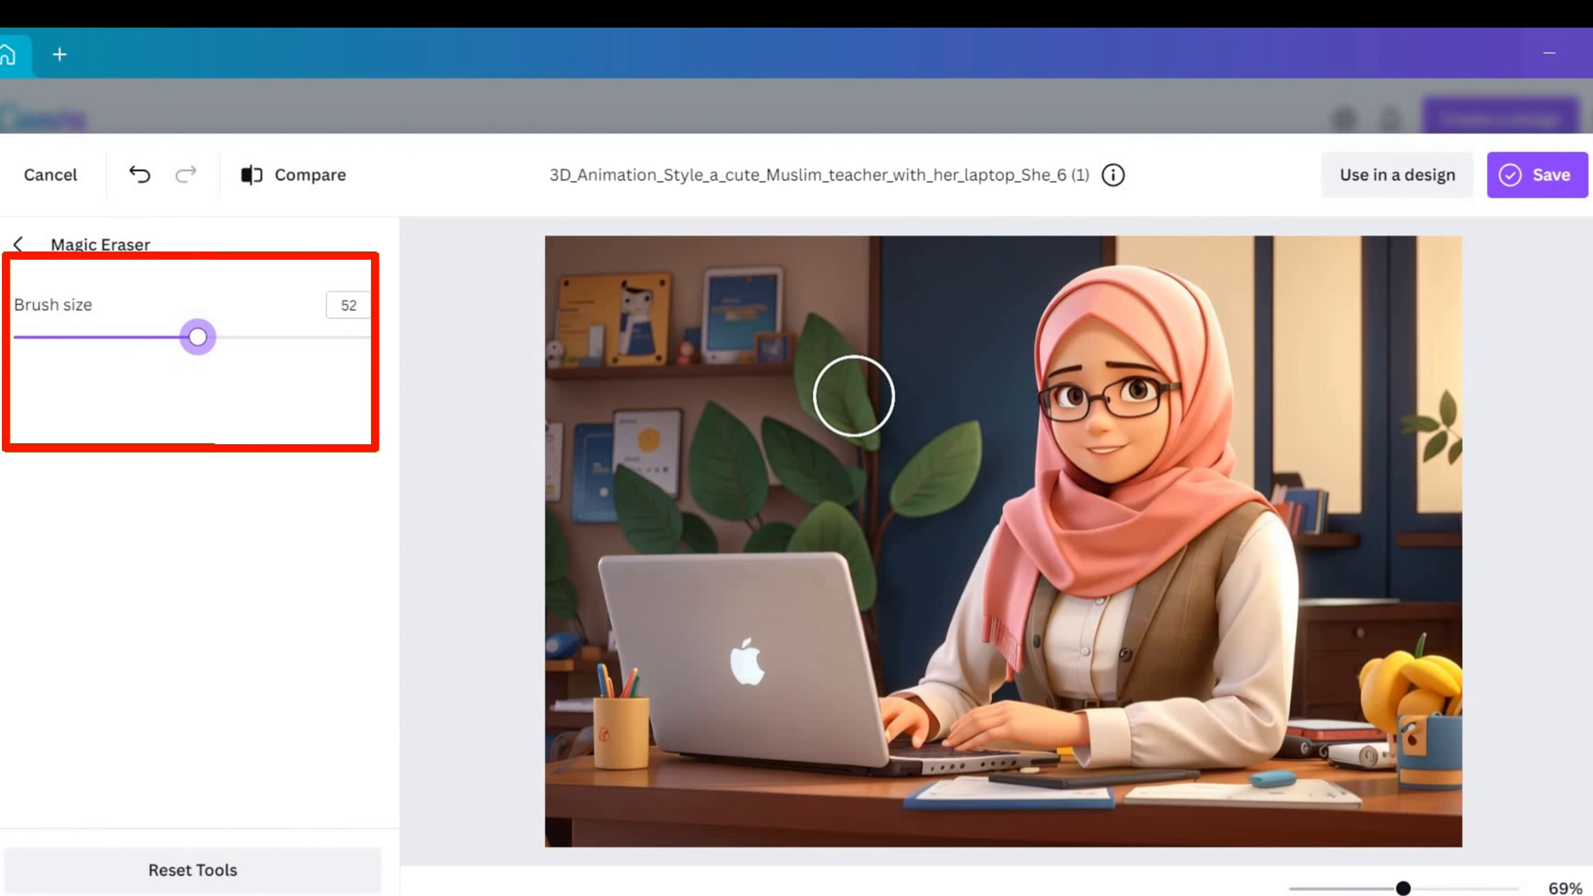
mouse_move(854, 392)
mouse_down()
mouse_move(810, 359)
mouse_move(795, 378)
mouse_move(853, 405)
mouse_move(862, 383)
mouse_move(805, 329)
mouse_move(716, 320)
mouse_move(751, 331)
mouse_move(769, 288)
mouse_move(557, 302)
mouse_move(729, 336)
mouse_move(568, 356)
mouse_move(812, 401)
mouse_move(675, 431)
mouse_move(580, 414)
mouse_move(951, 430)
mouse_move(921, 472)
mouse_move(953, 458)
mouse_move(916, 487)
mouse_up()
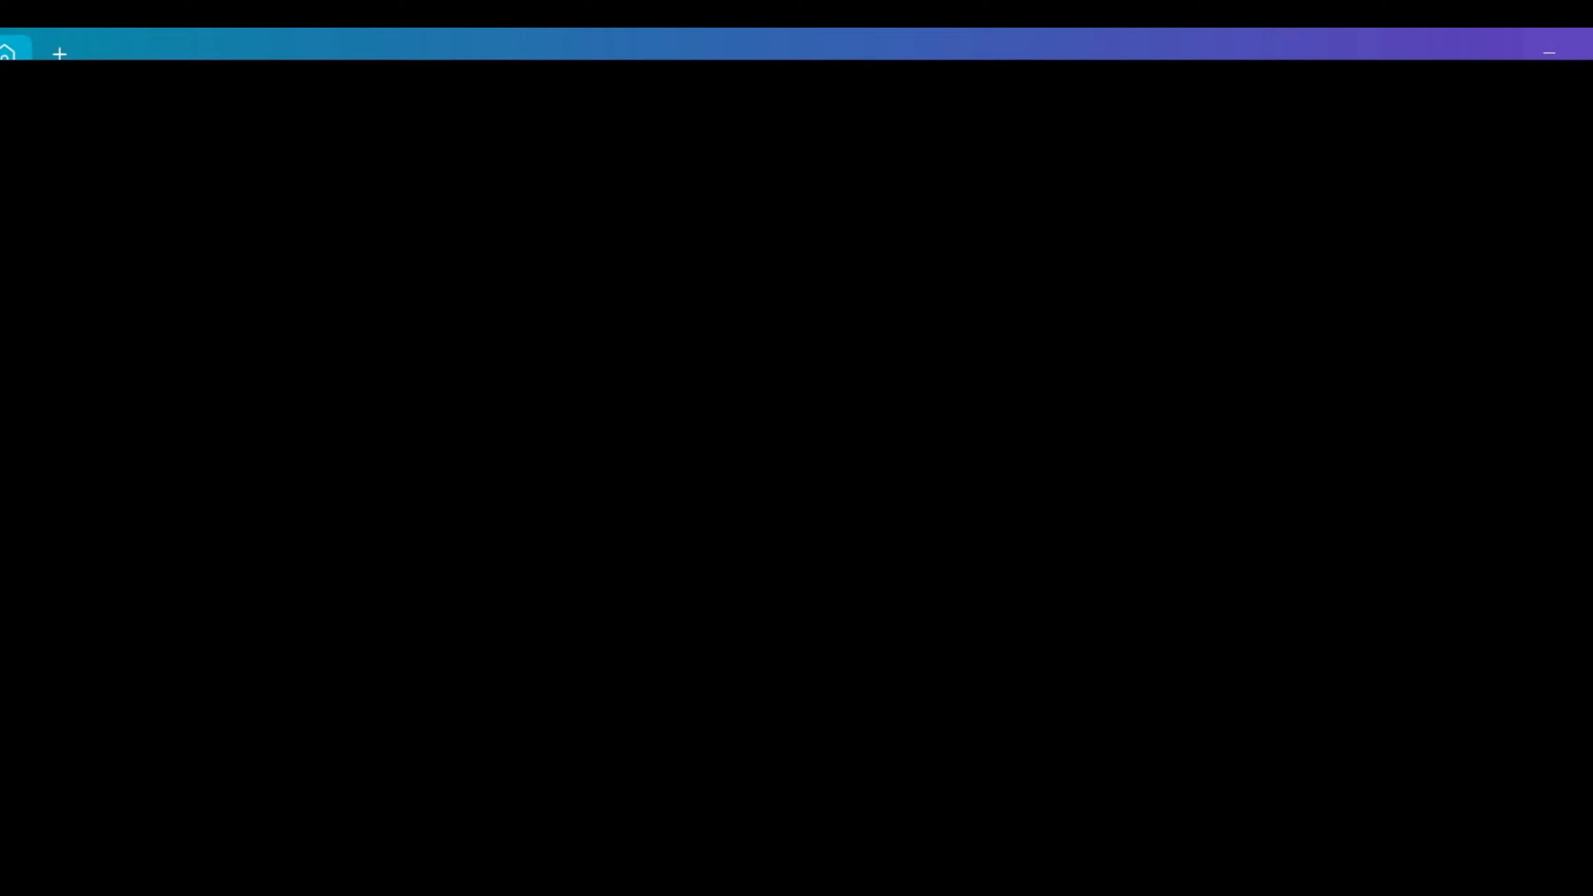
mouse_move(734, 356)
mouse_down()
mouse_move(597, 377)
mouse_move(586, 408)
mouse_move(569, 299)
mouse_move(576, 509)
mouse_move(607, 502)
mouse_move(640, 416)
mouse_move(694, 427)
mouse_move(715, 467)
mouse_move(708, 427)
mouse_move(732, 359)
mouse_move(824, 509)
mouse_move(679, 499)
mouse_move(775, 509)
mouse_move(566, 516)
mouse_move(619, 516)
mouse_up()
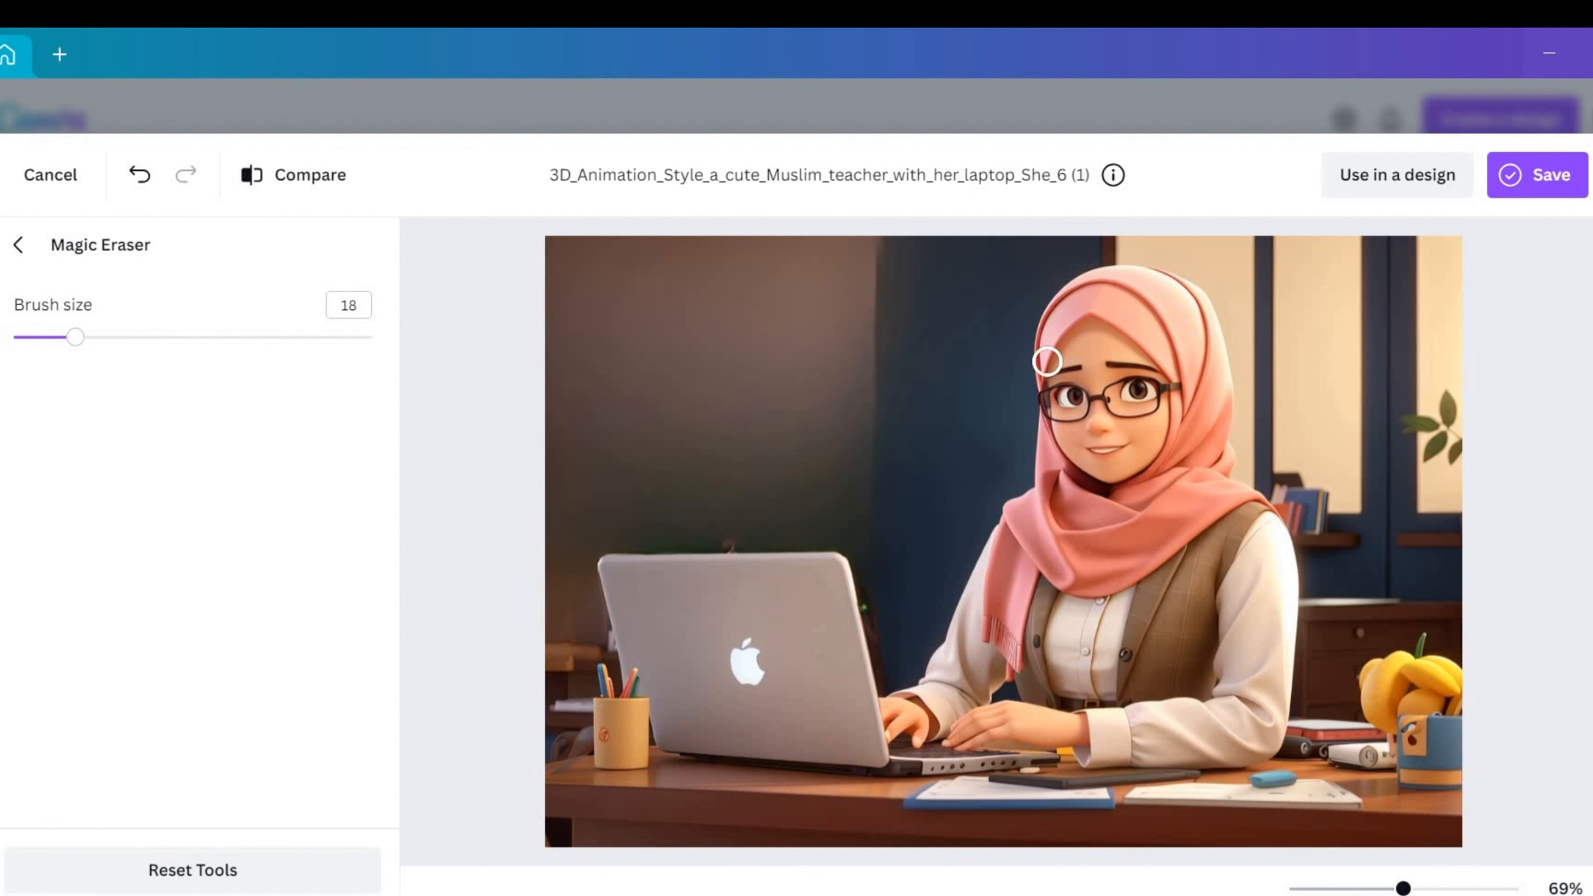
drag(720, 536, 739, 534)
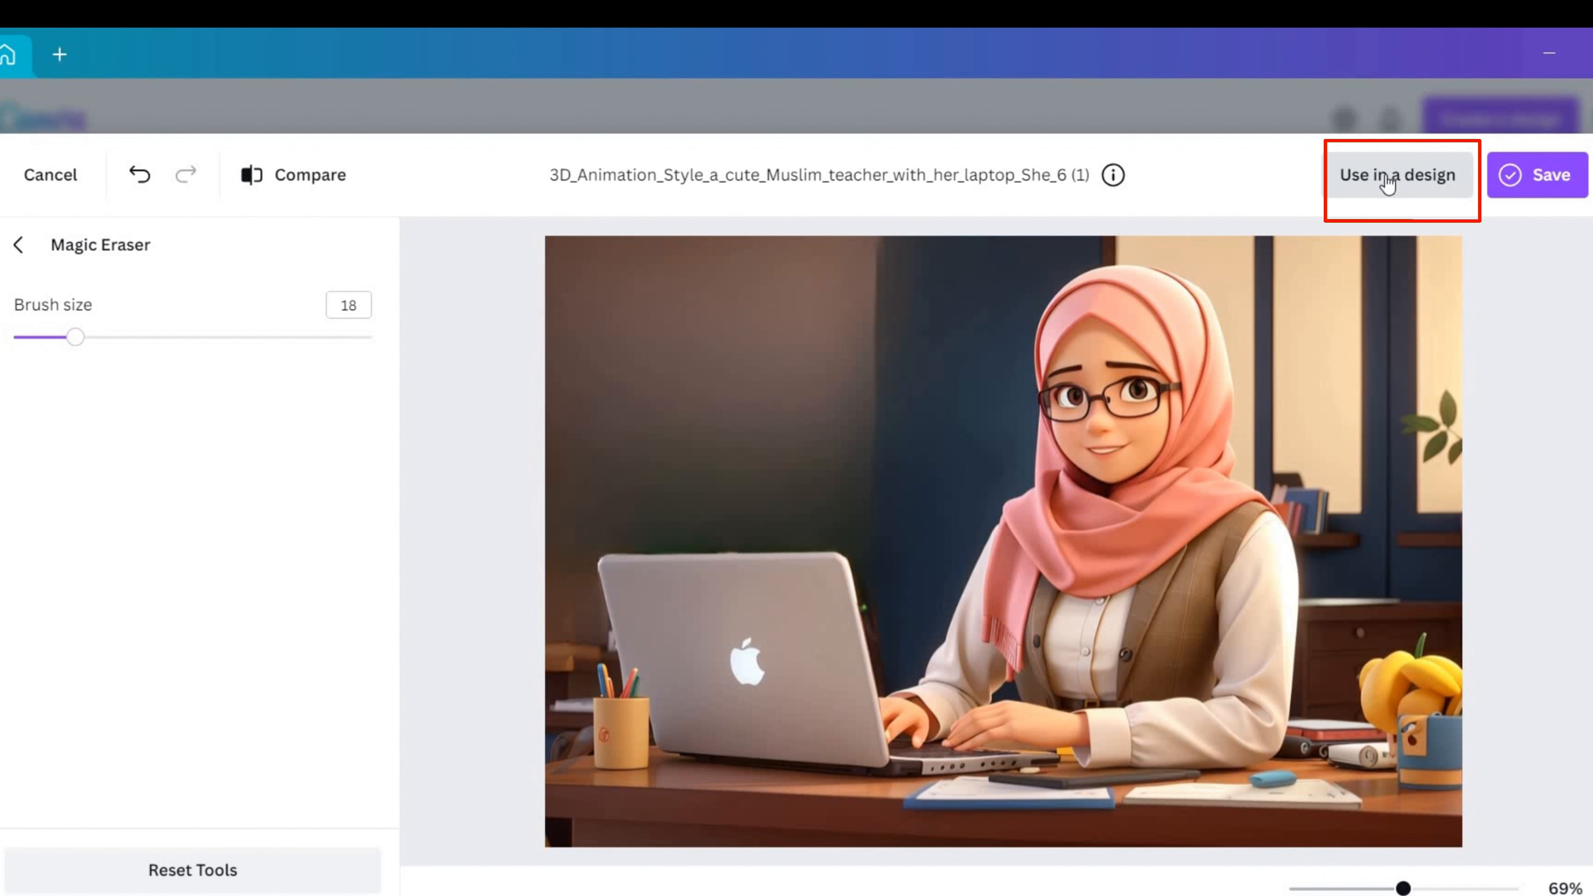
Step: Use the edited photo in a new design and apply BG Remover to the teacher photo
click(1388, 183)
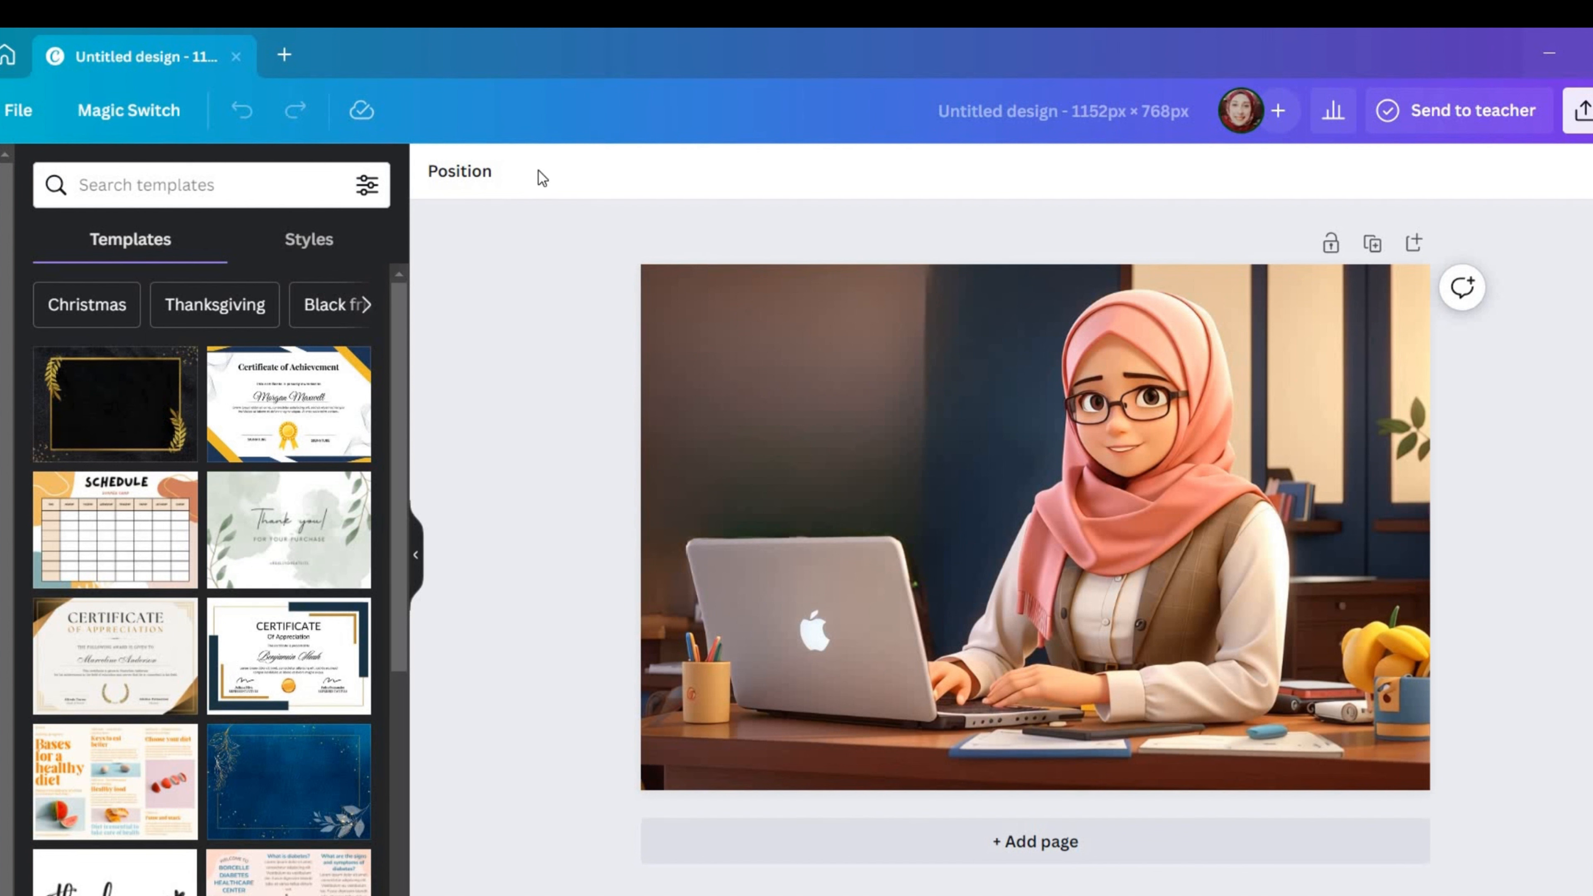
click(660, 314)
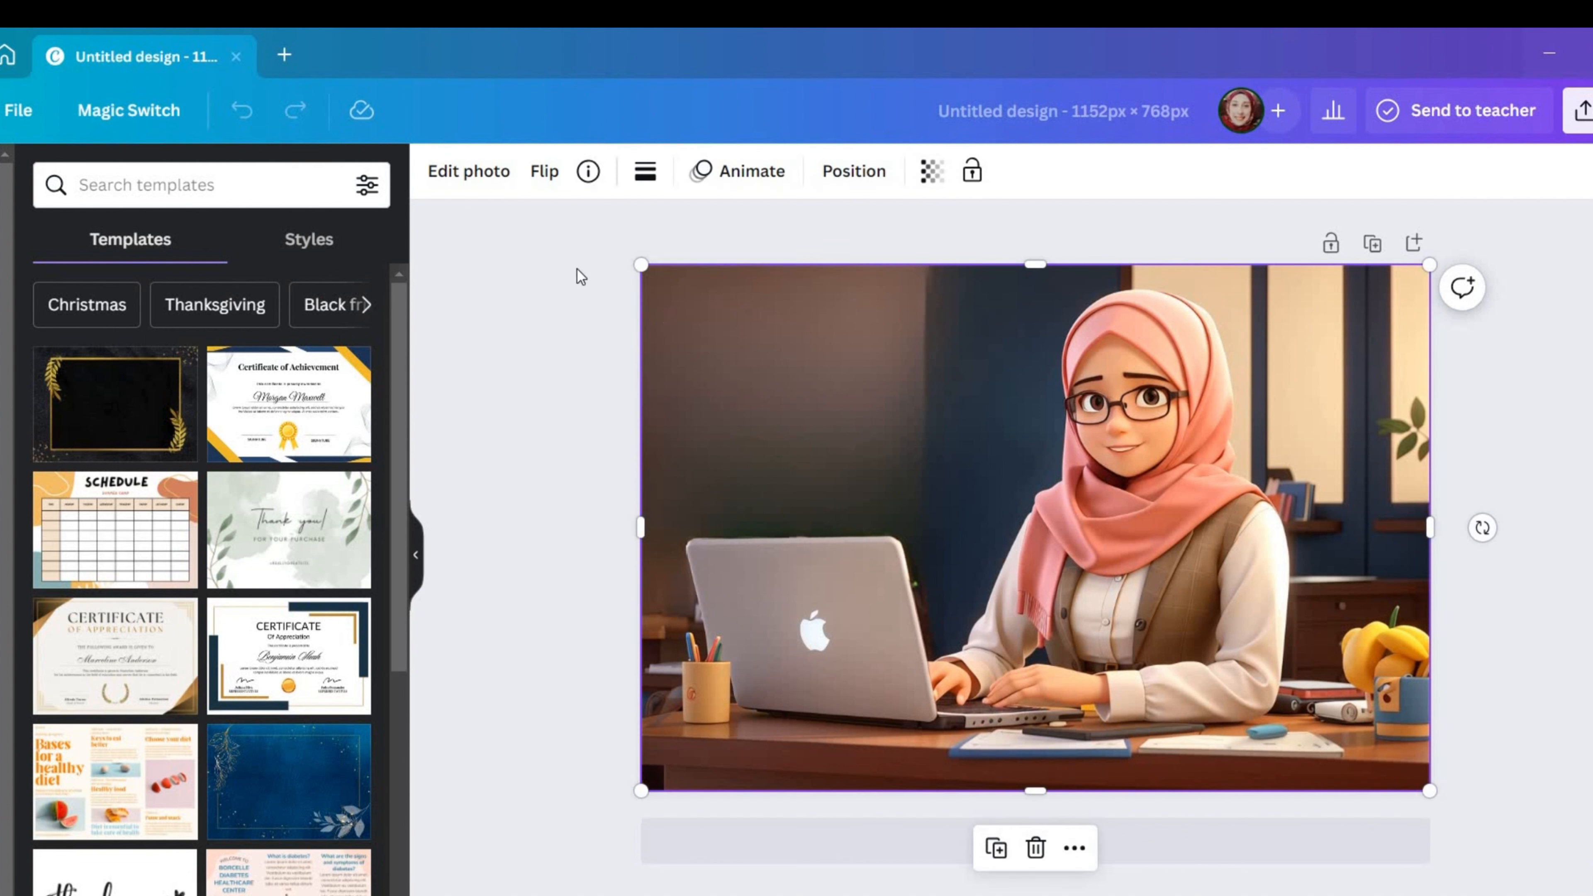
click(491, 178)
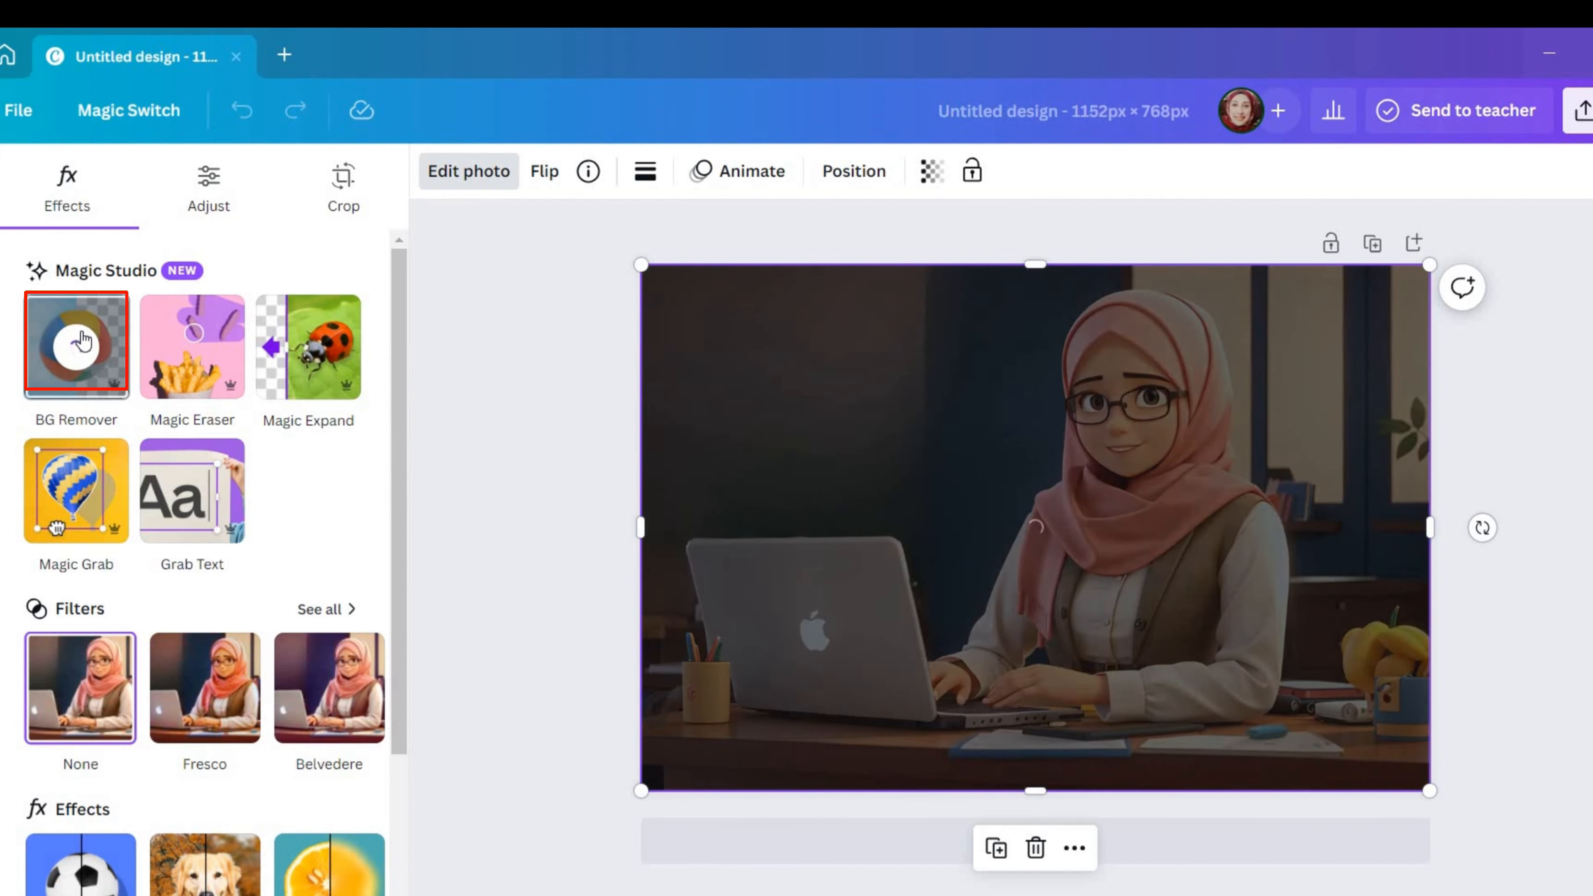
click(83, 341)
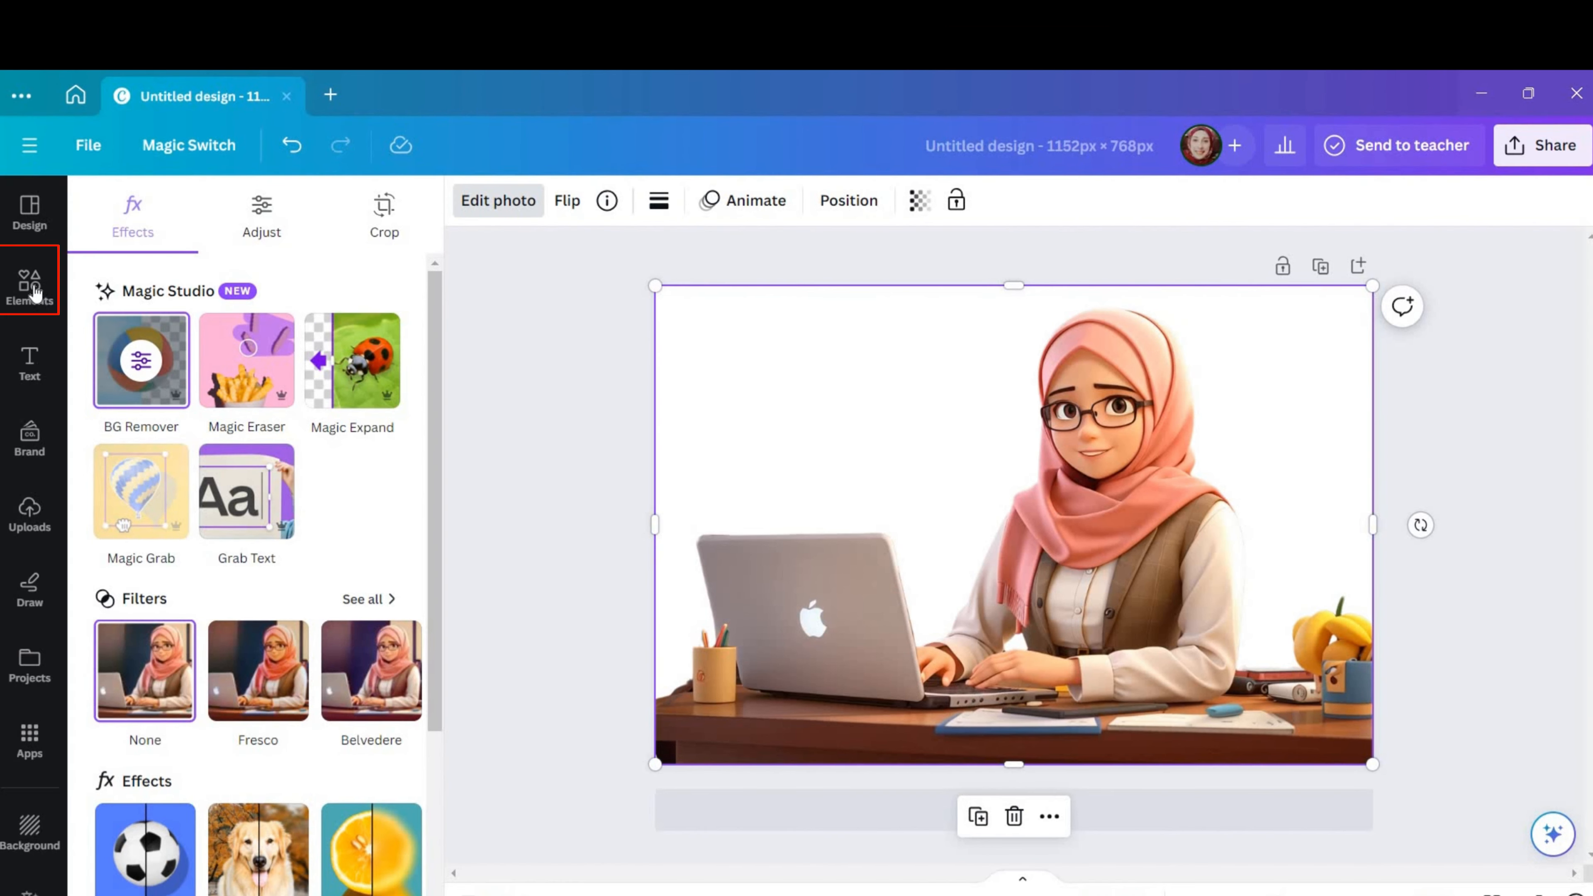
Step: Search Elements for 'gradient background' and browse all the graphic results
click(33, 287)
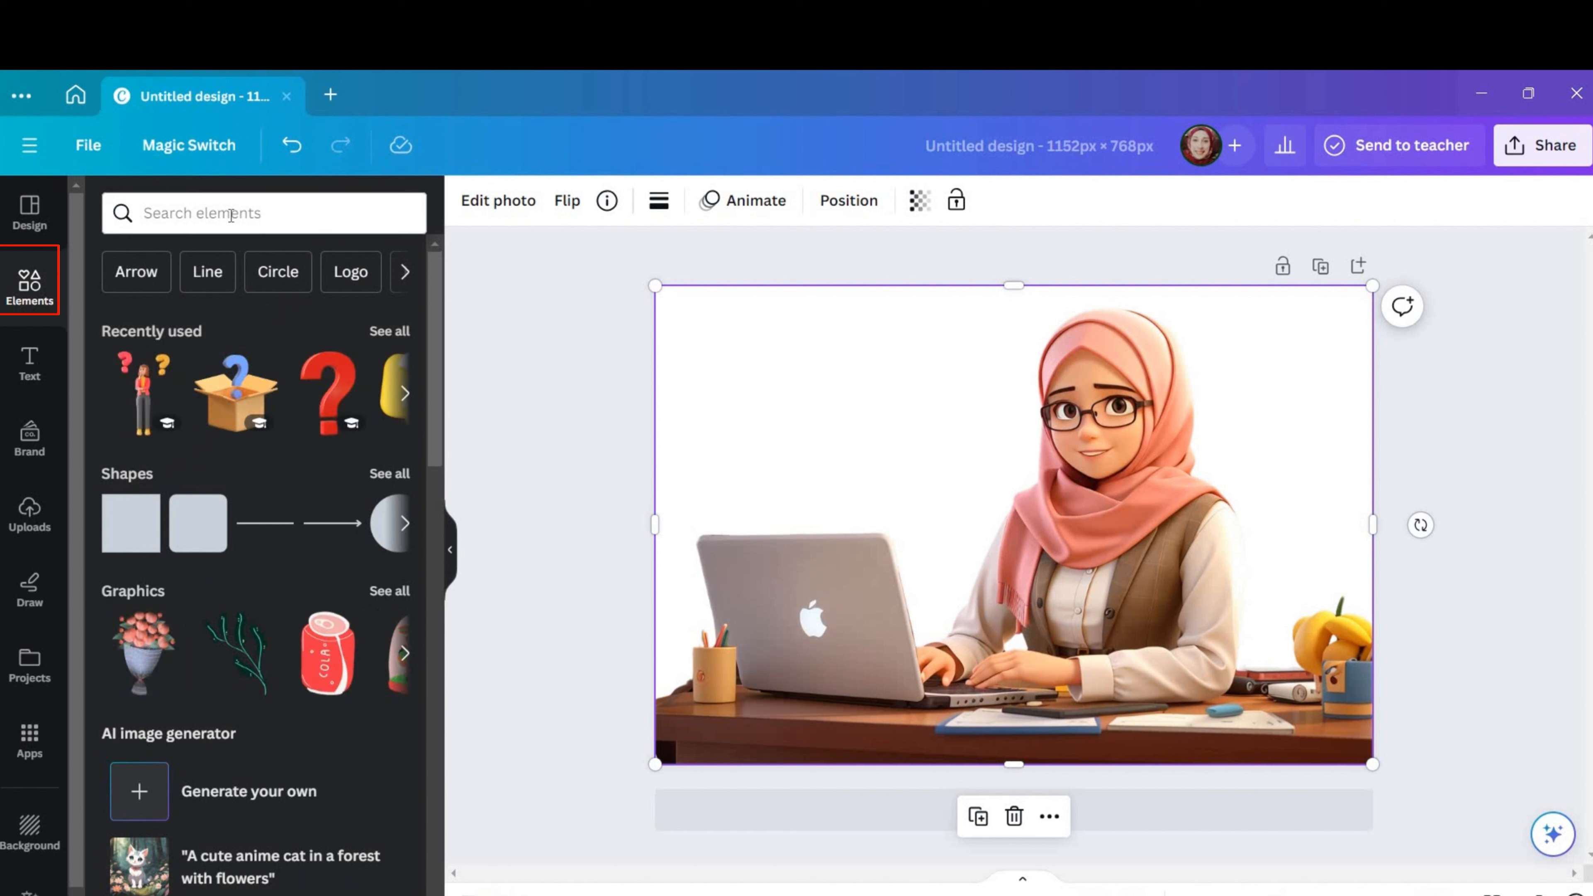
click(230, 215)
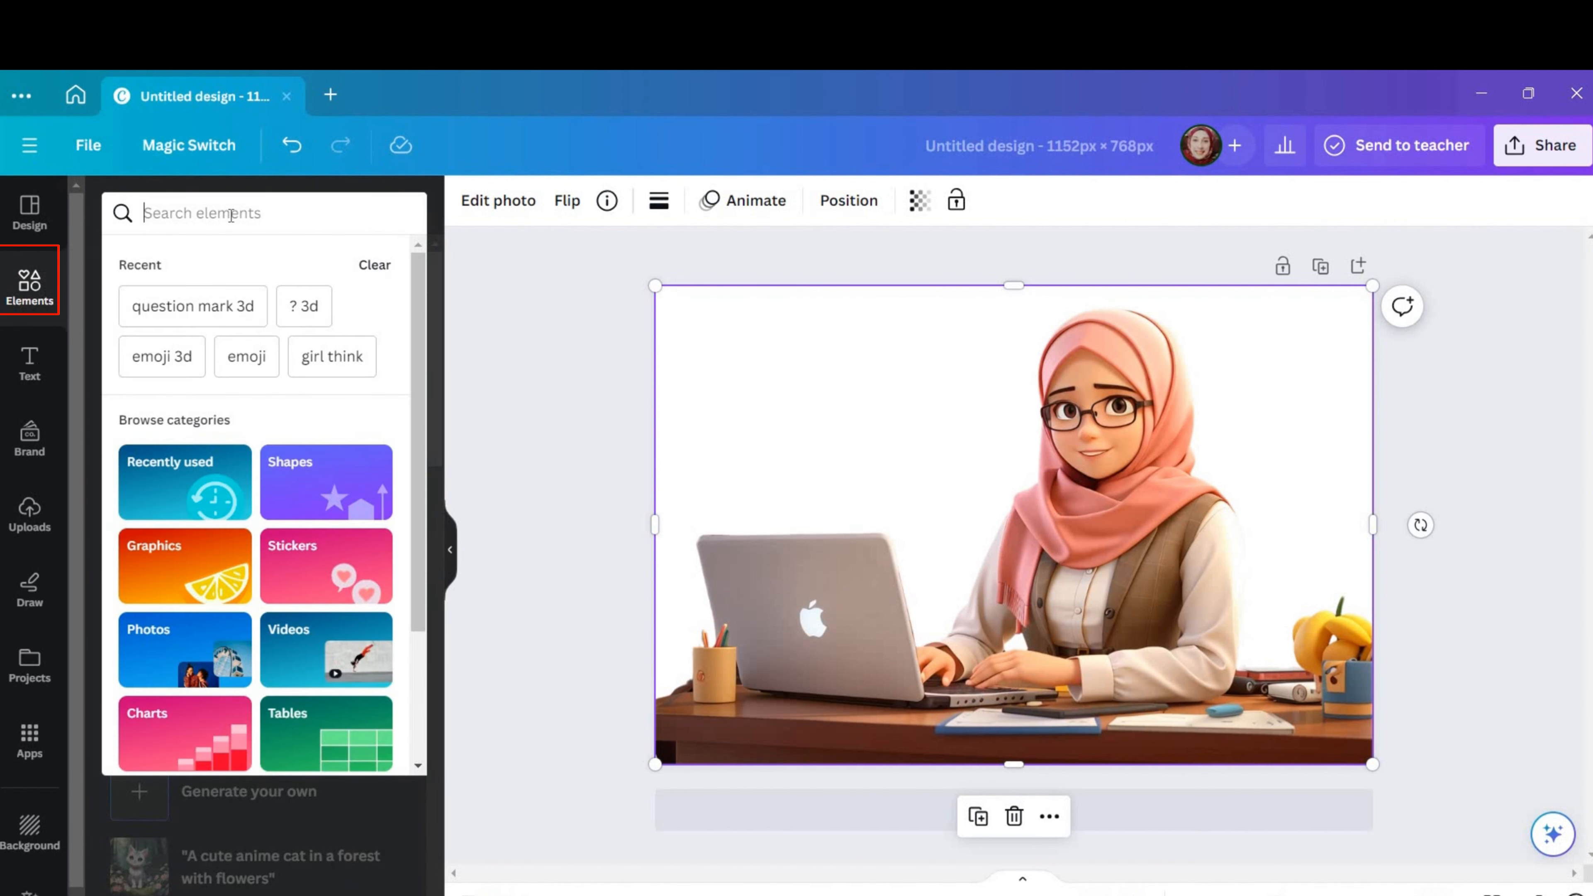
text(g)
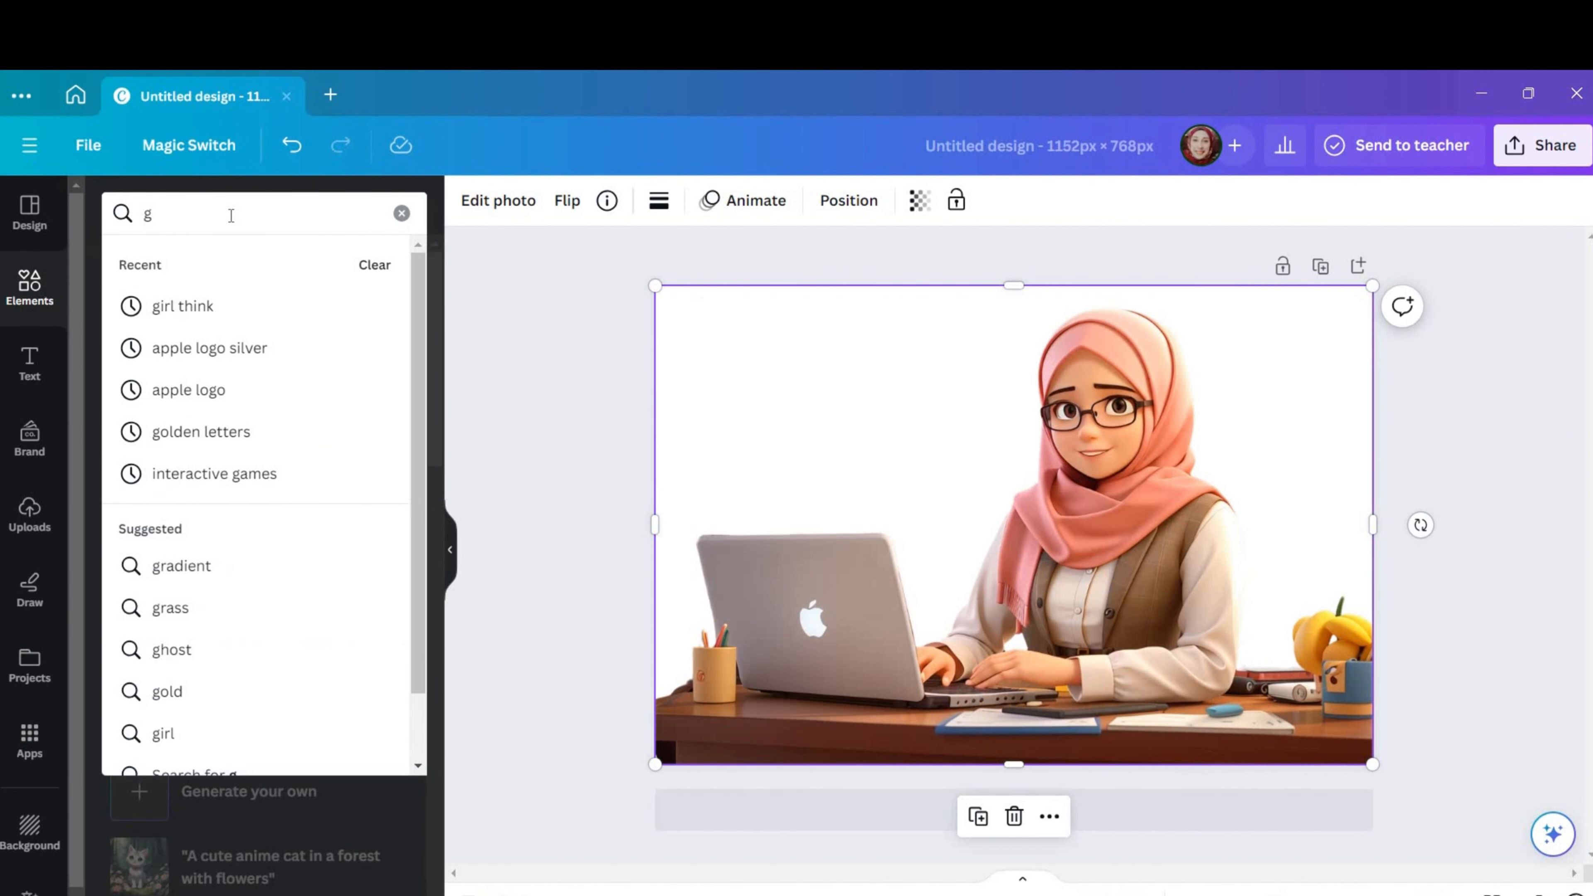
text(r)
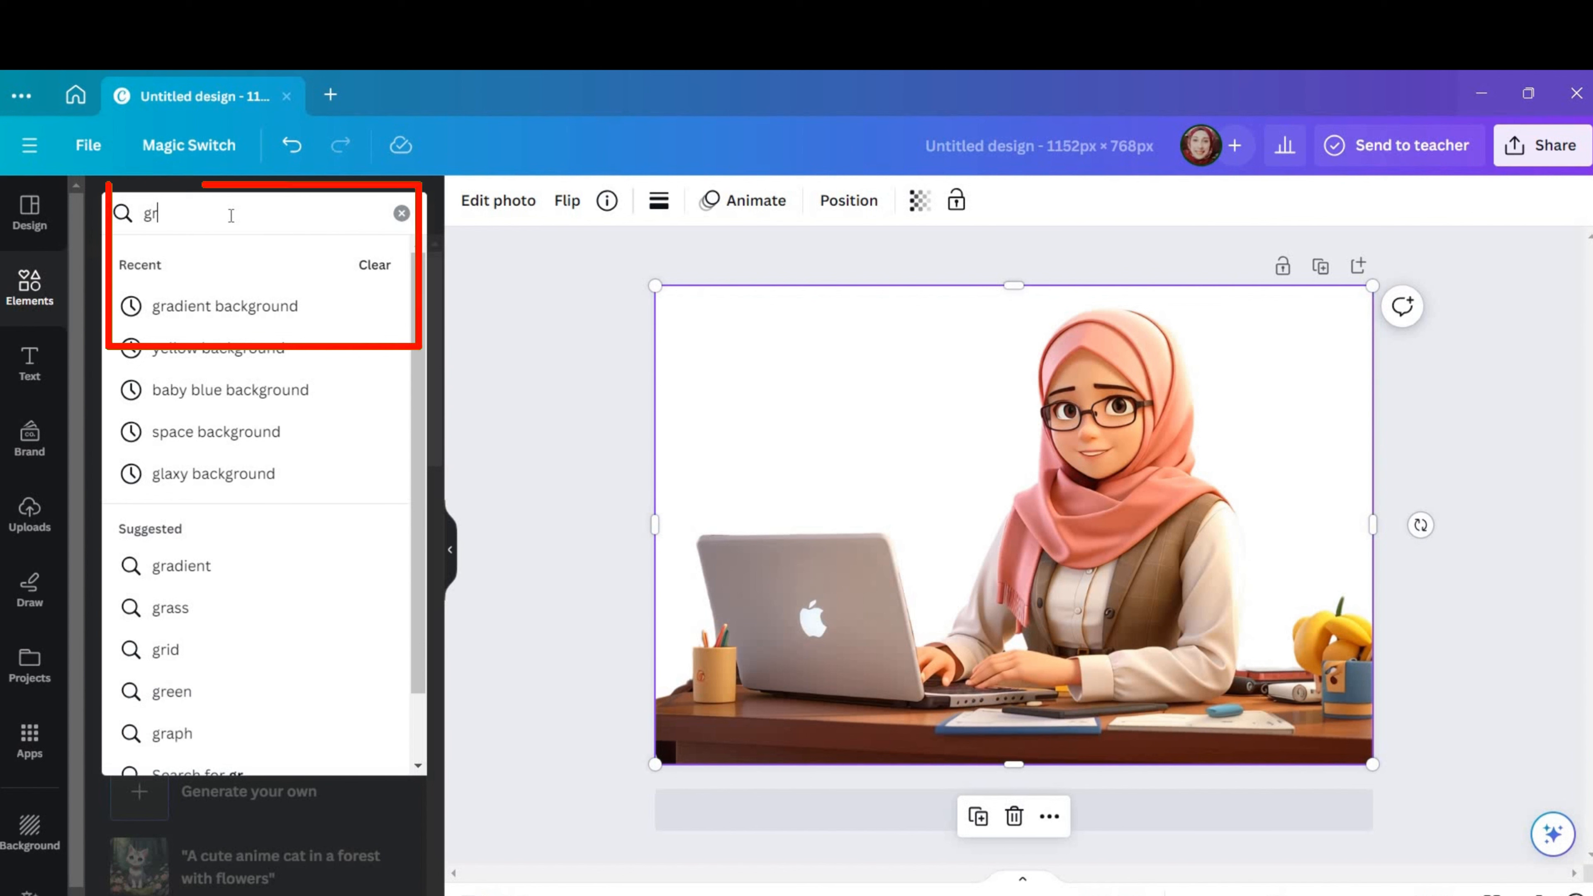
click(294, 324)
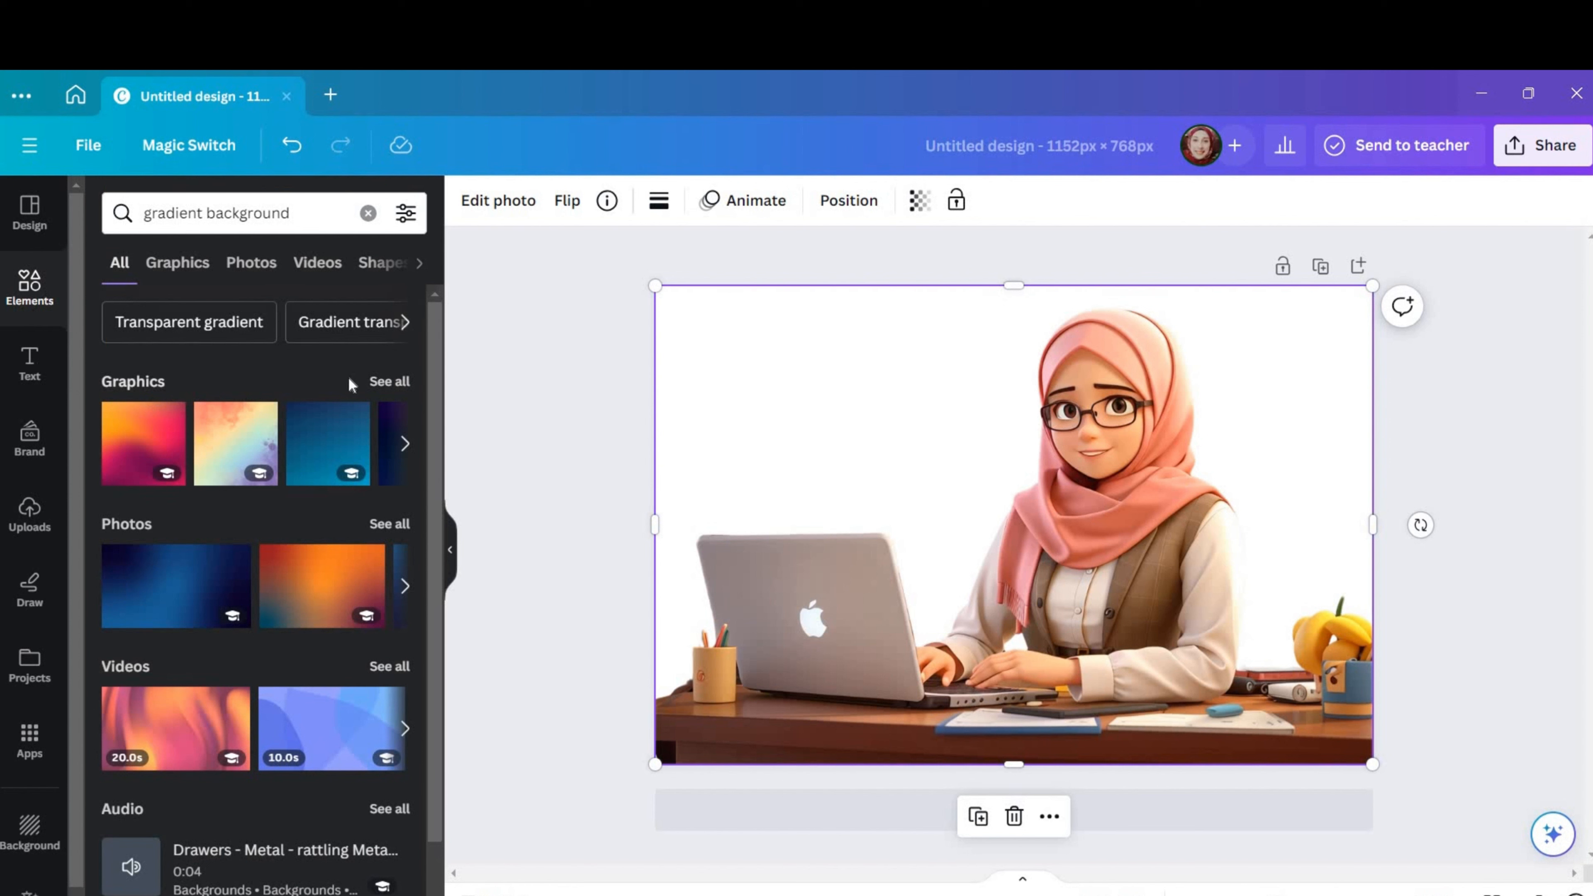
click(381, 384)
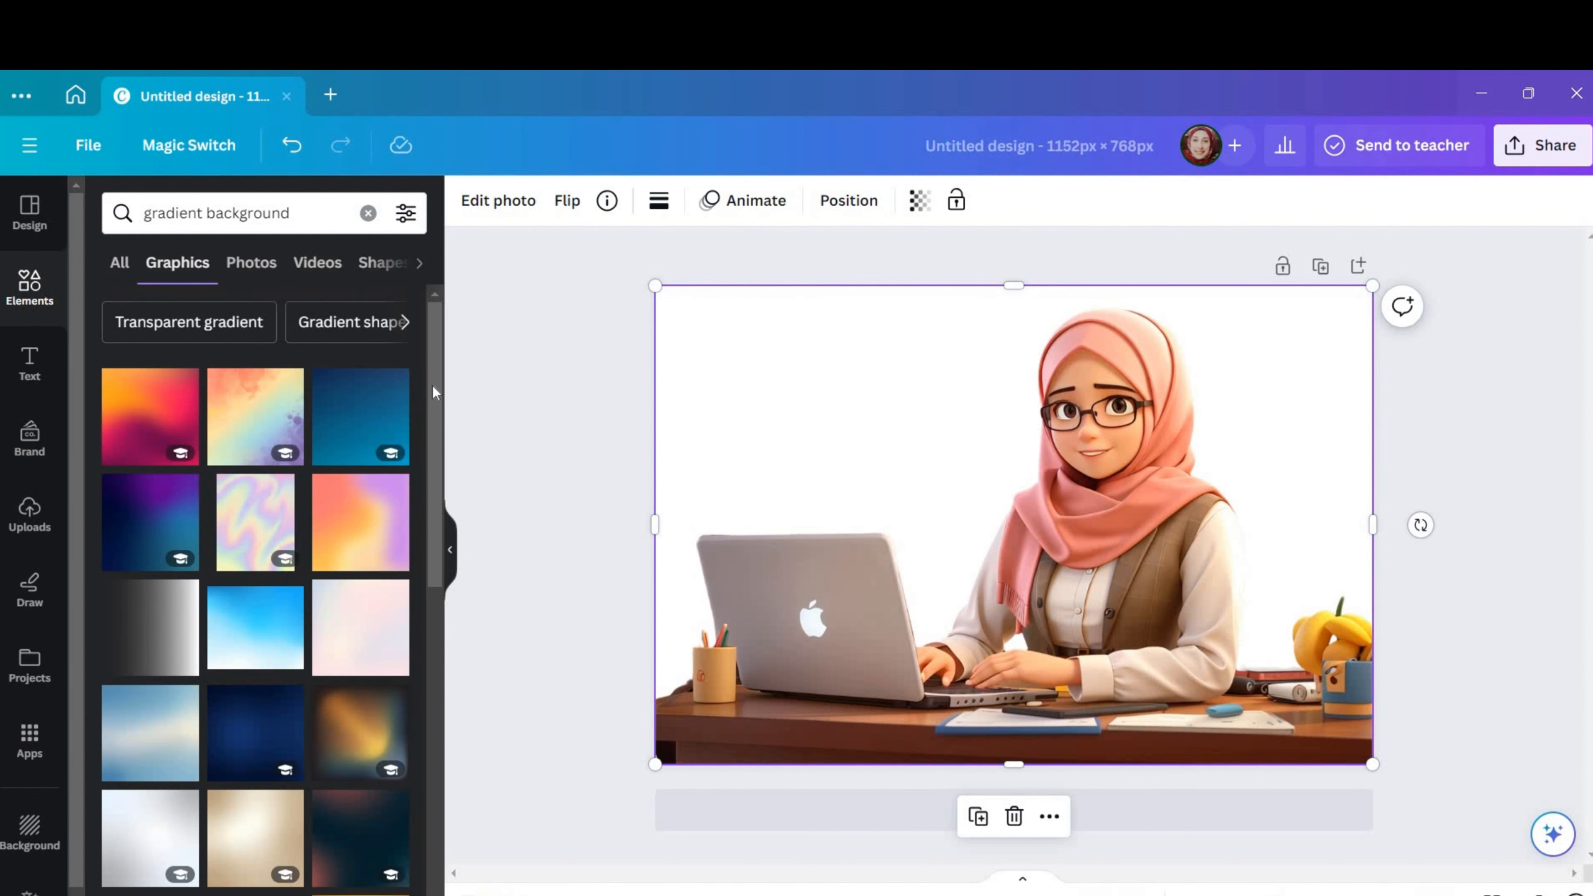
scroll(438, 402, down, 5)
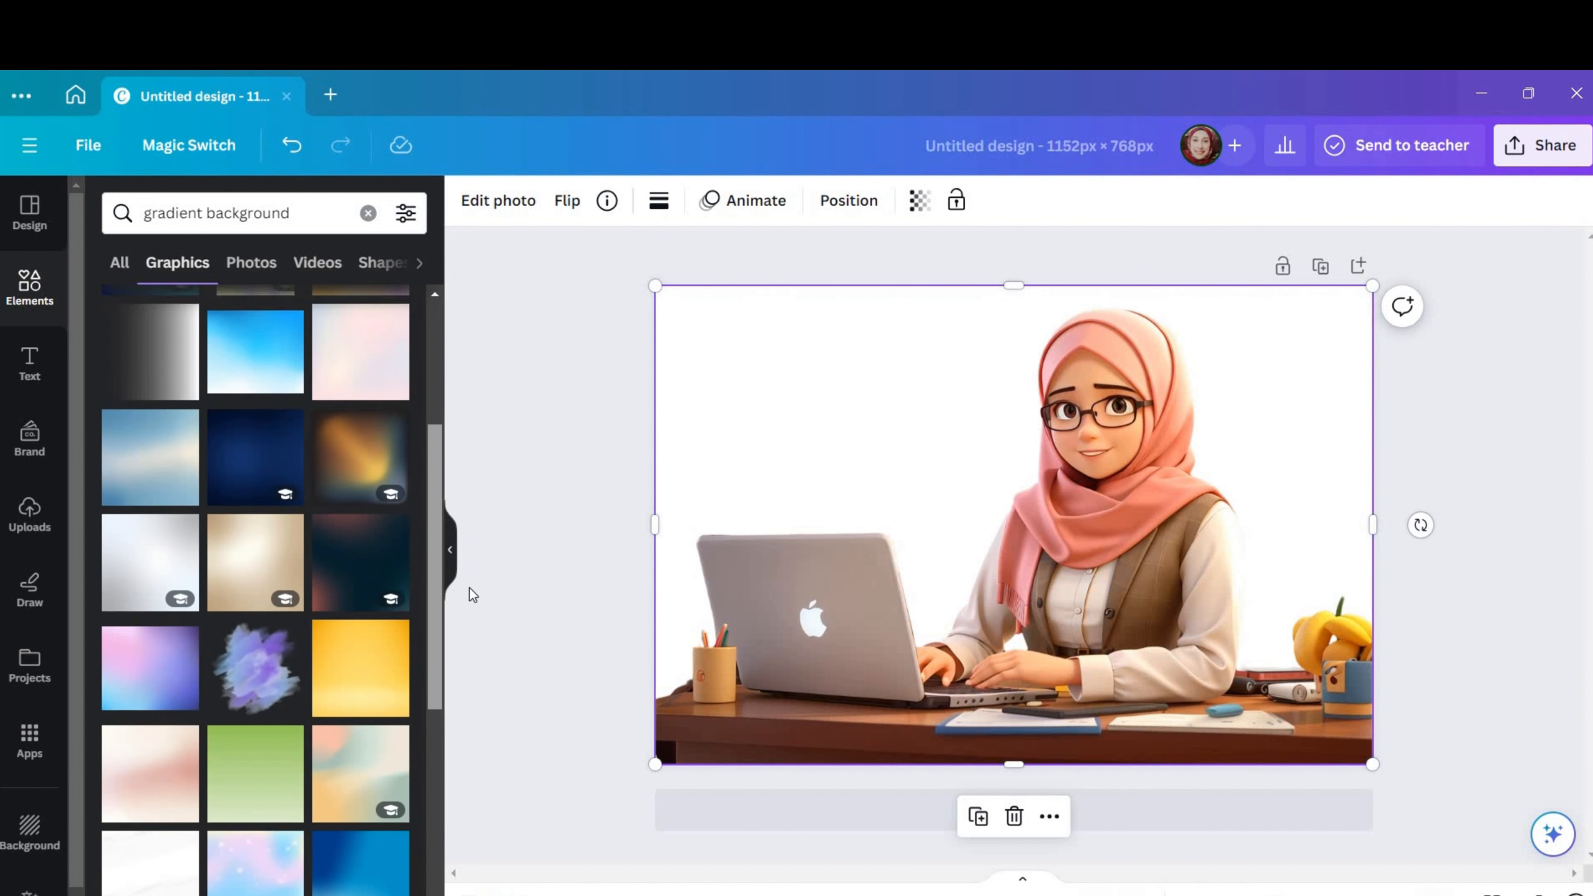
drag(470, 588, 440, 766)
scroll(373, 715, down, 1)
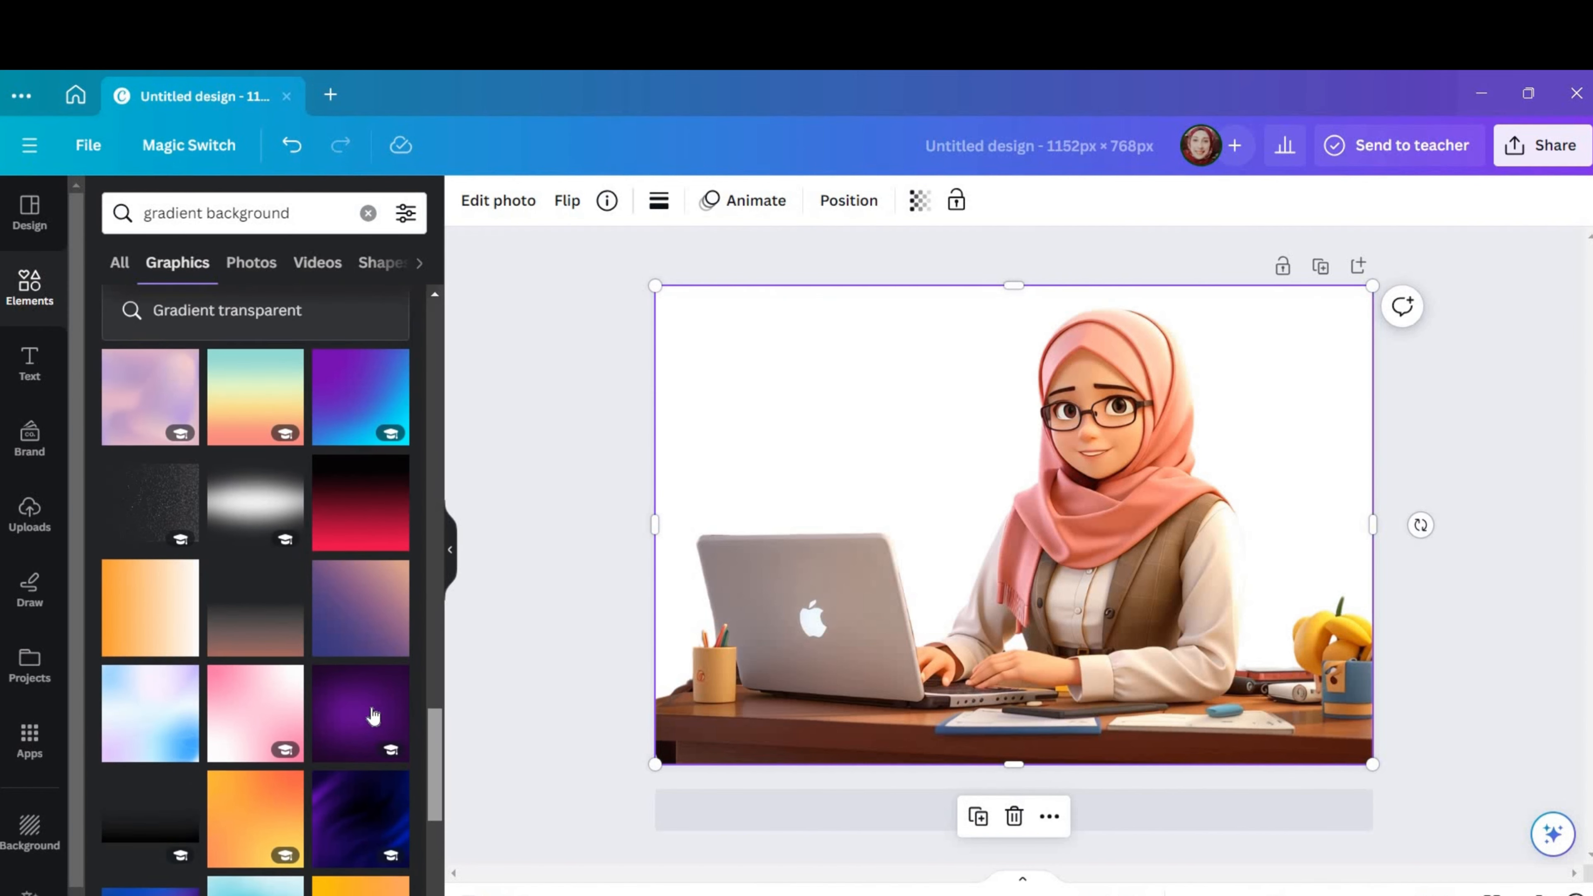
Step: Add the dark purple gradient and stretch it from the left edge to about 1162×691
click(359, 687)
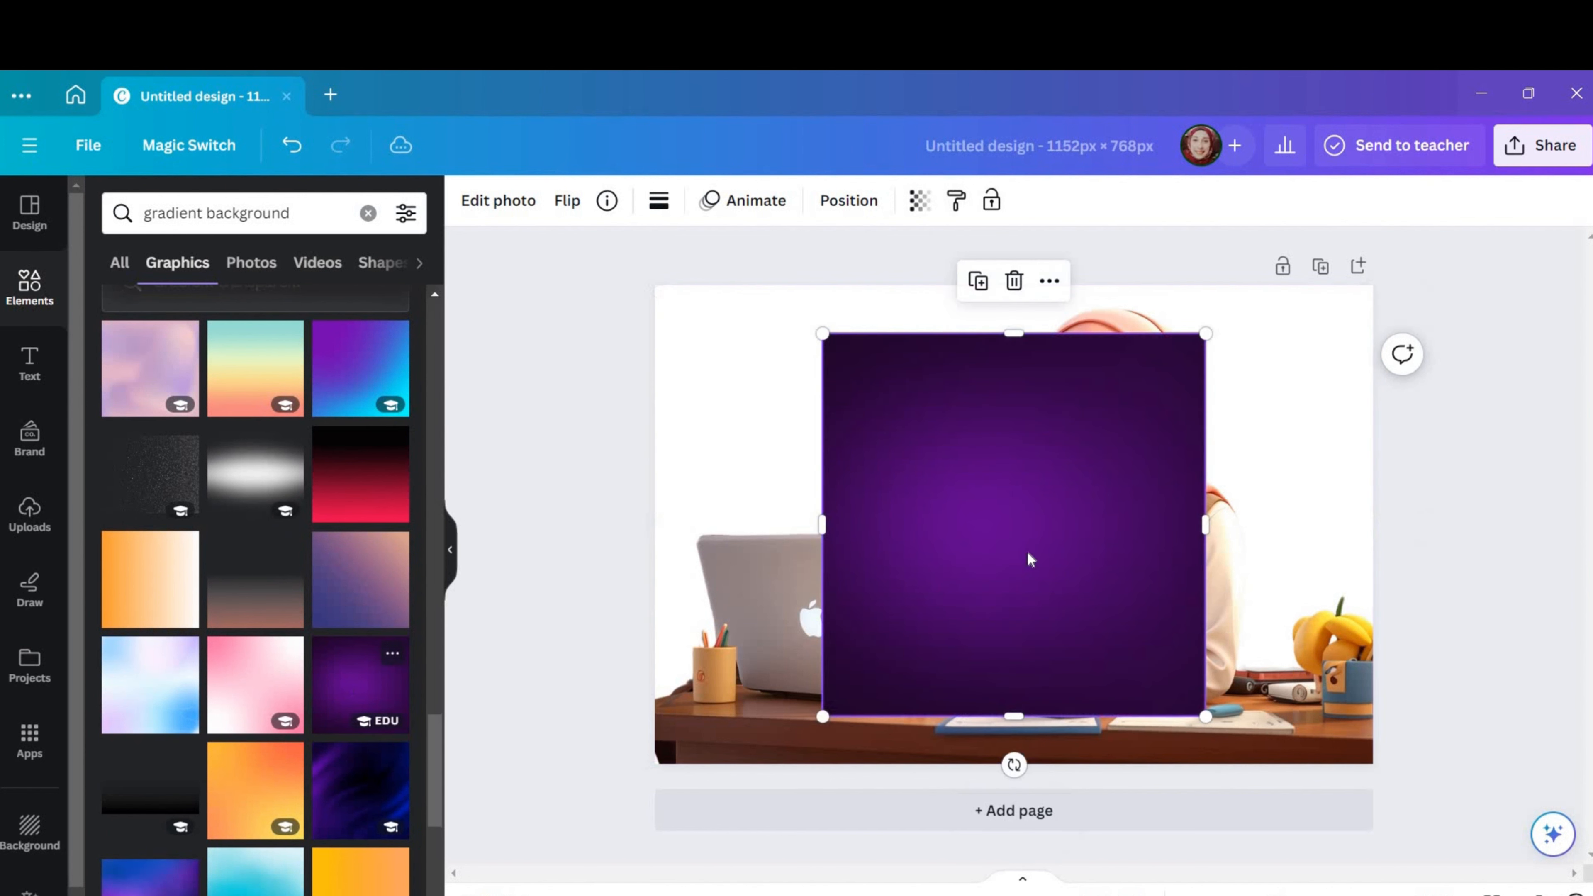
drag(931, 494, 857, 506)
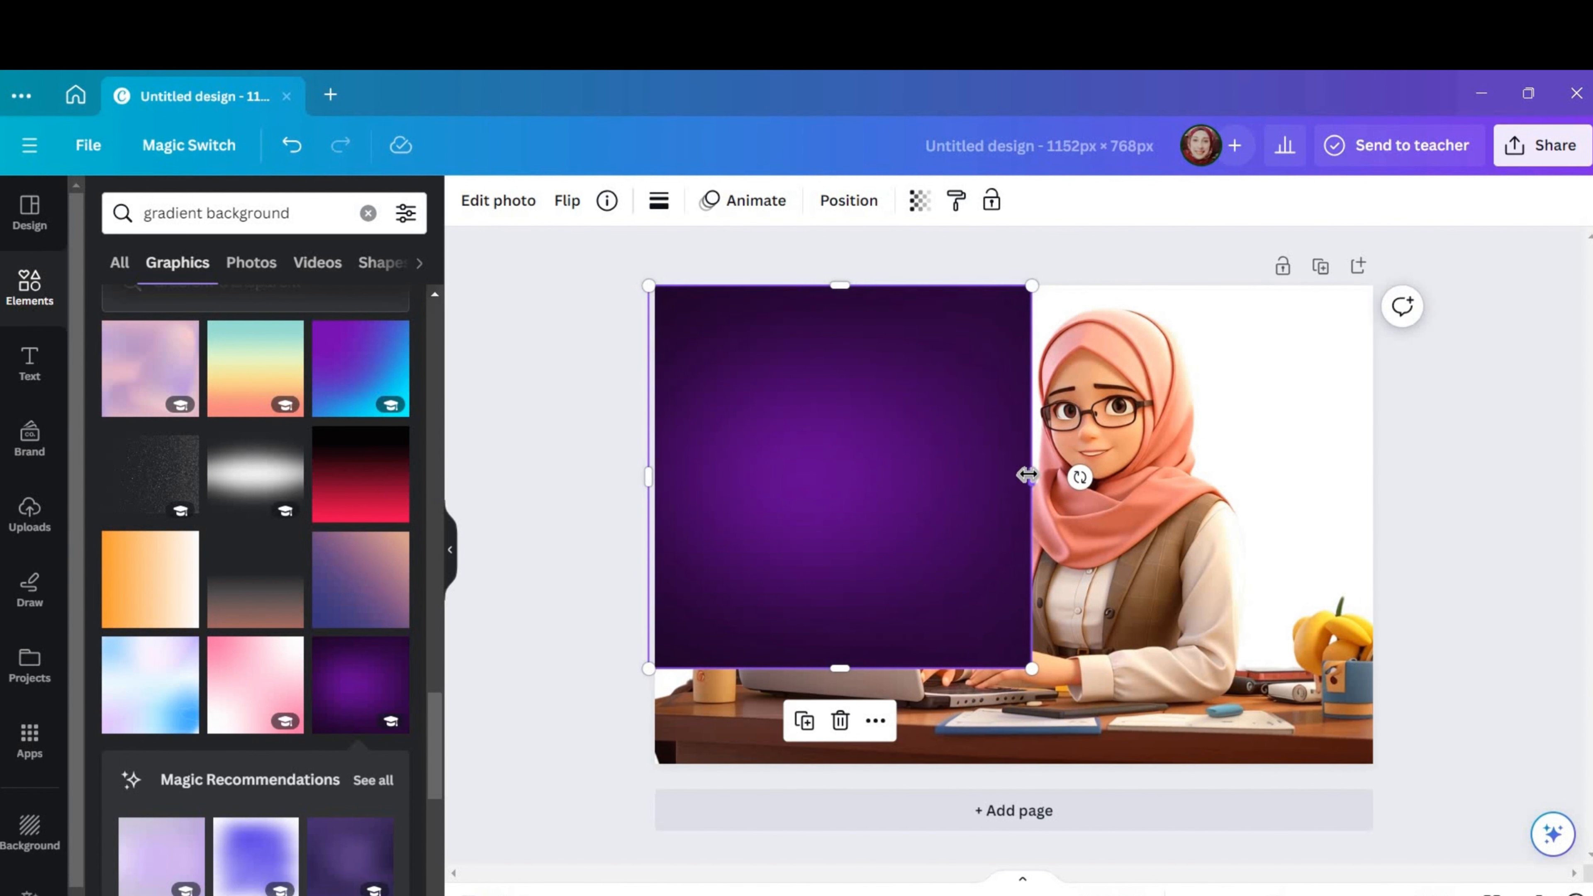
drag(1028, 474, 1375, 464)
drag(1014, 668, 1022, 716)
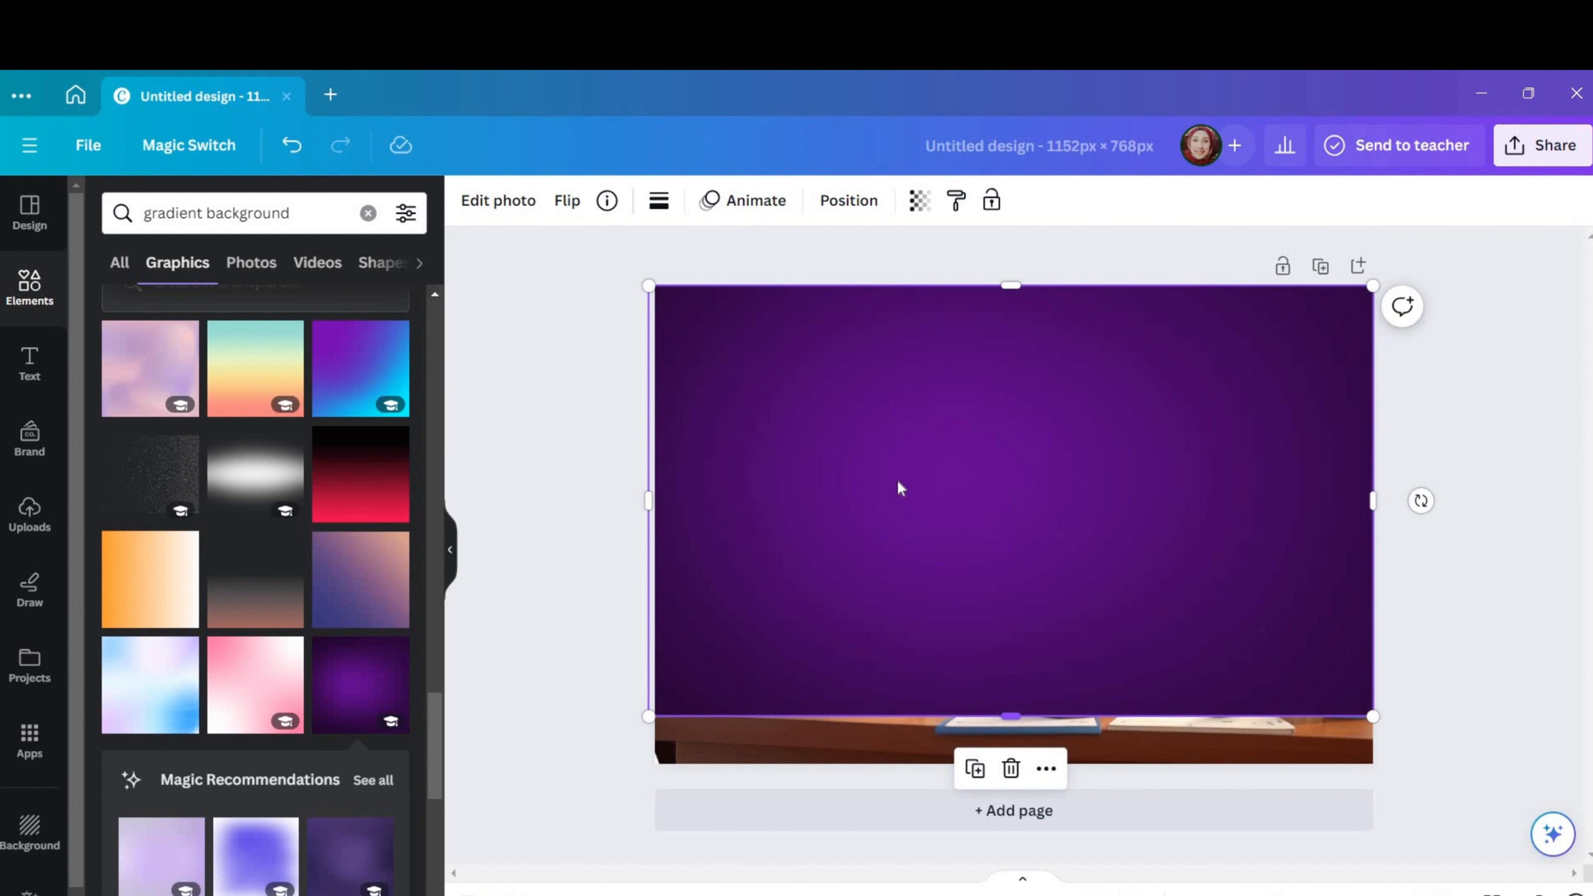
Step: Send the purple gradient backward behind the teacher, then bring up Edit photo for her image
click(850, 201)
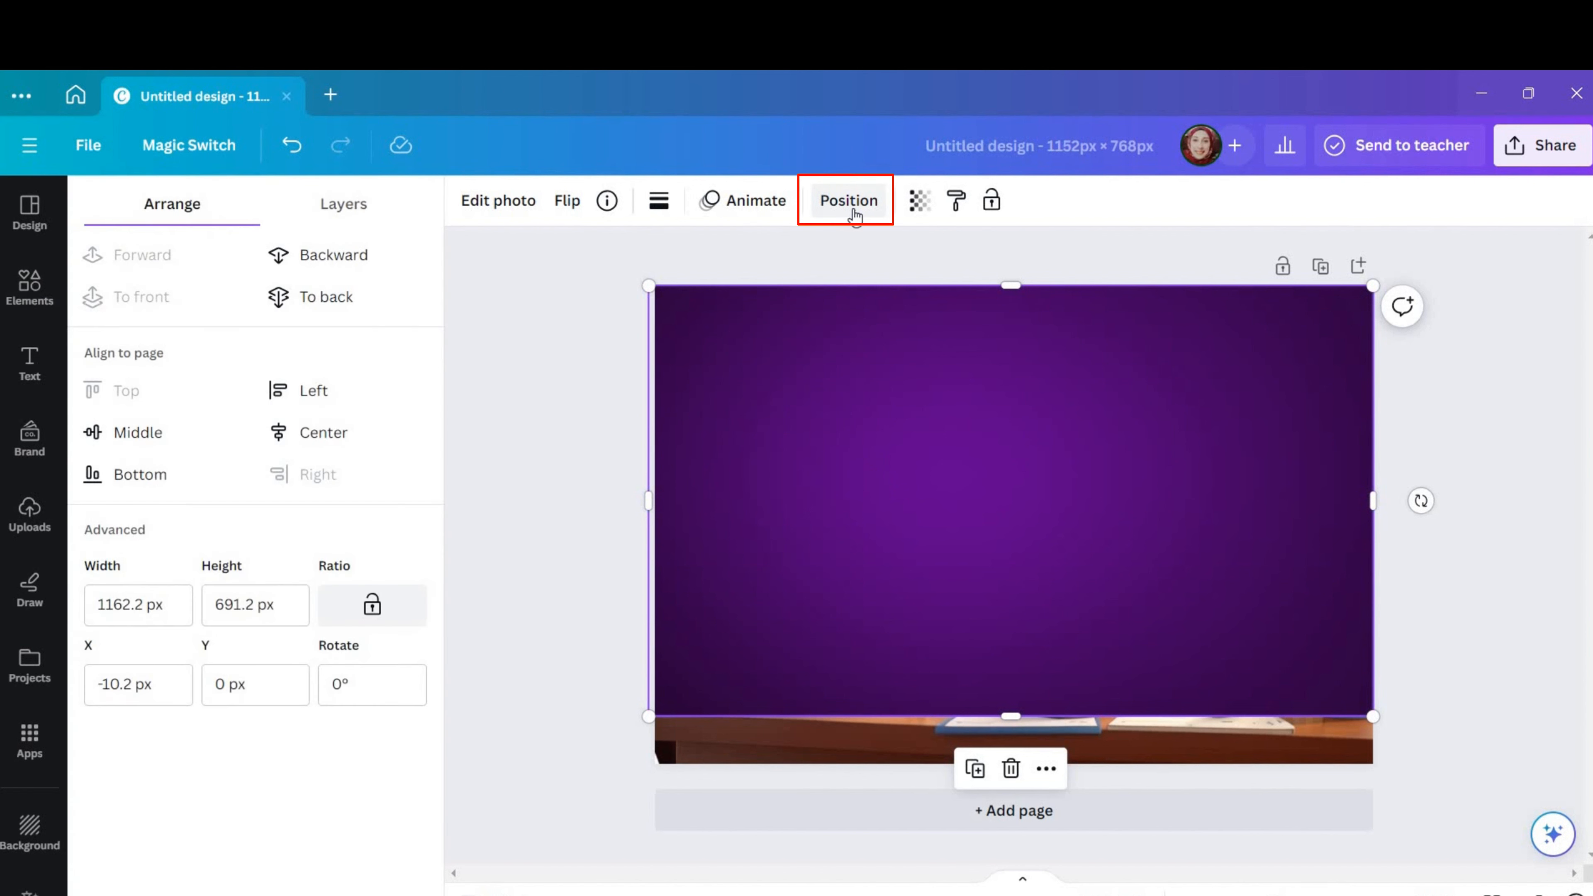
click(351, 260)
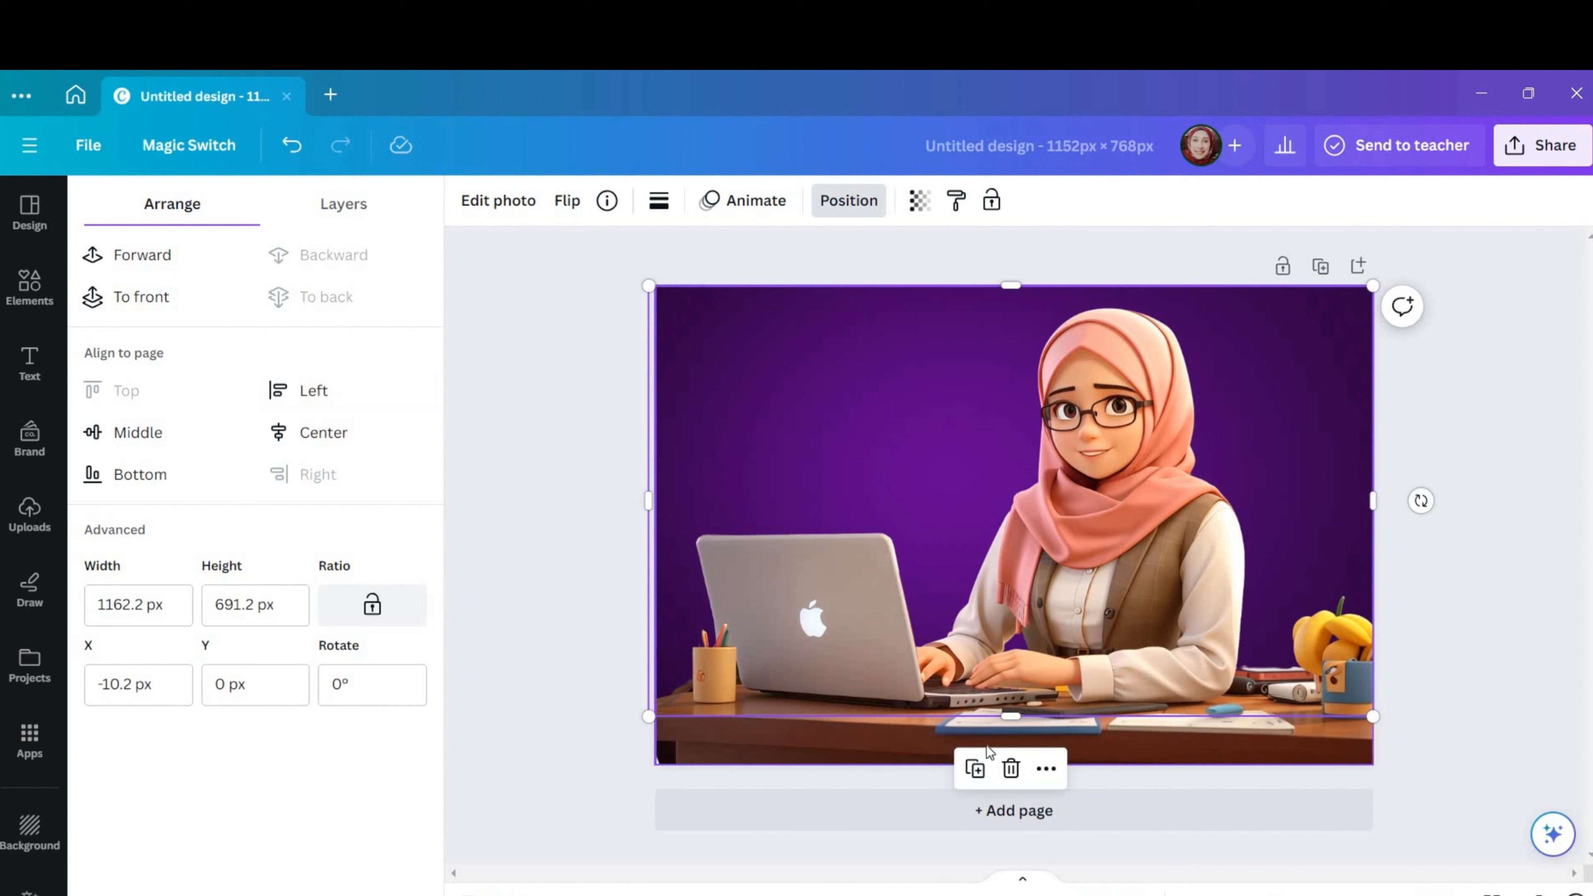
click(1124, 533)
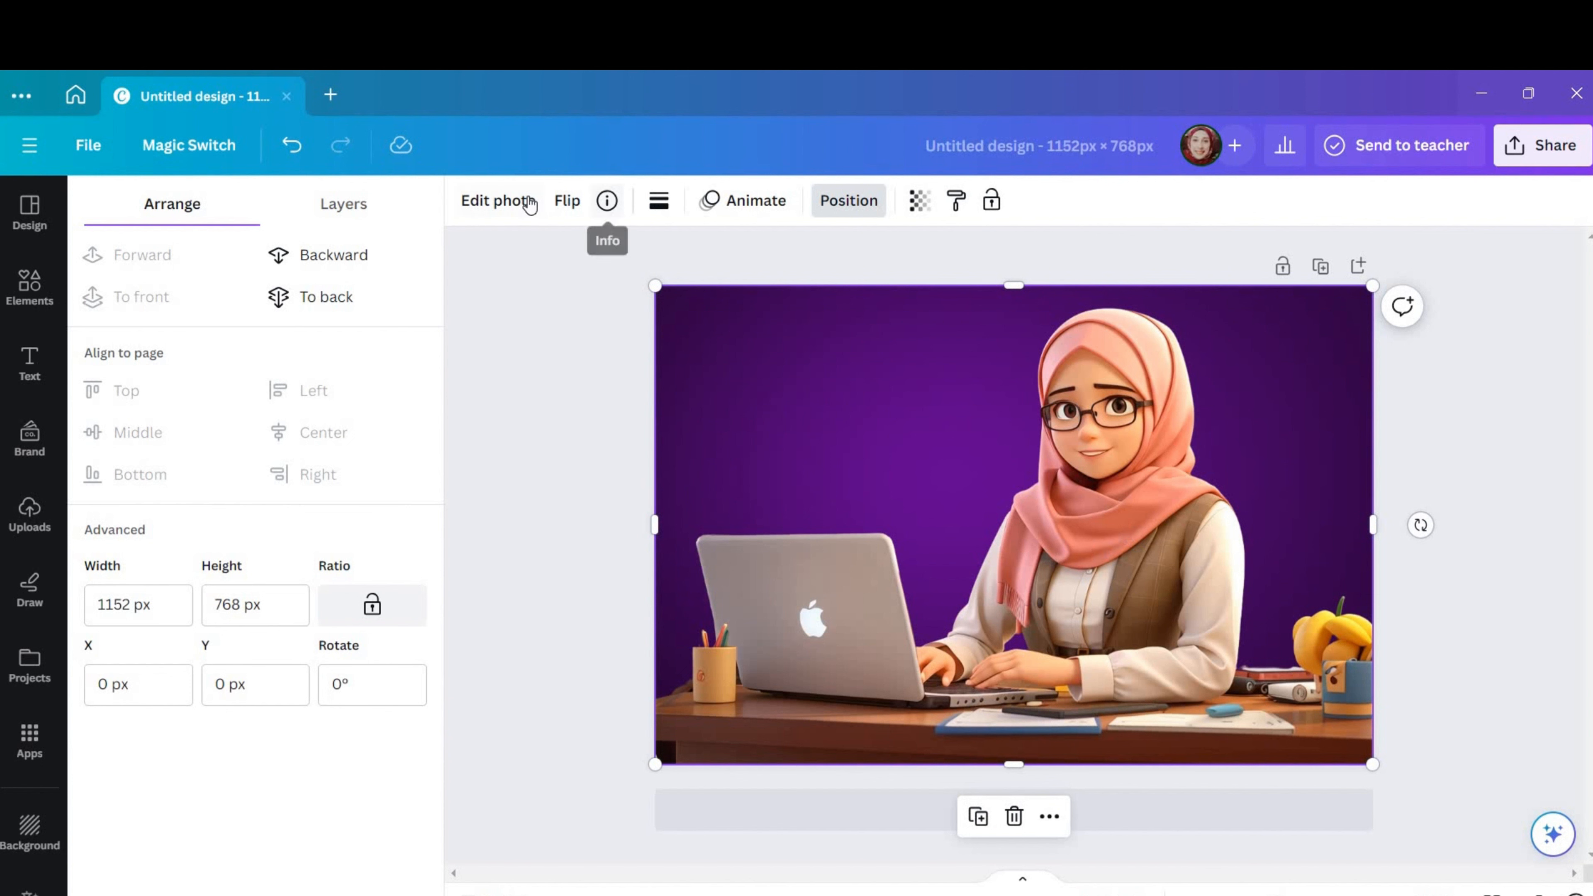
click(530, 202)
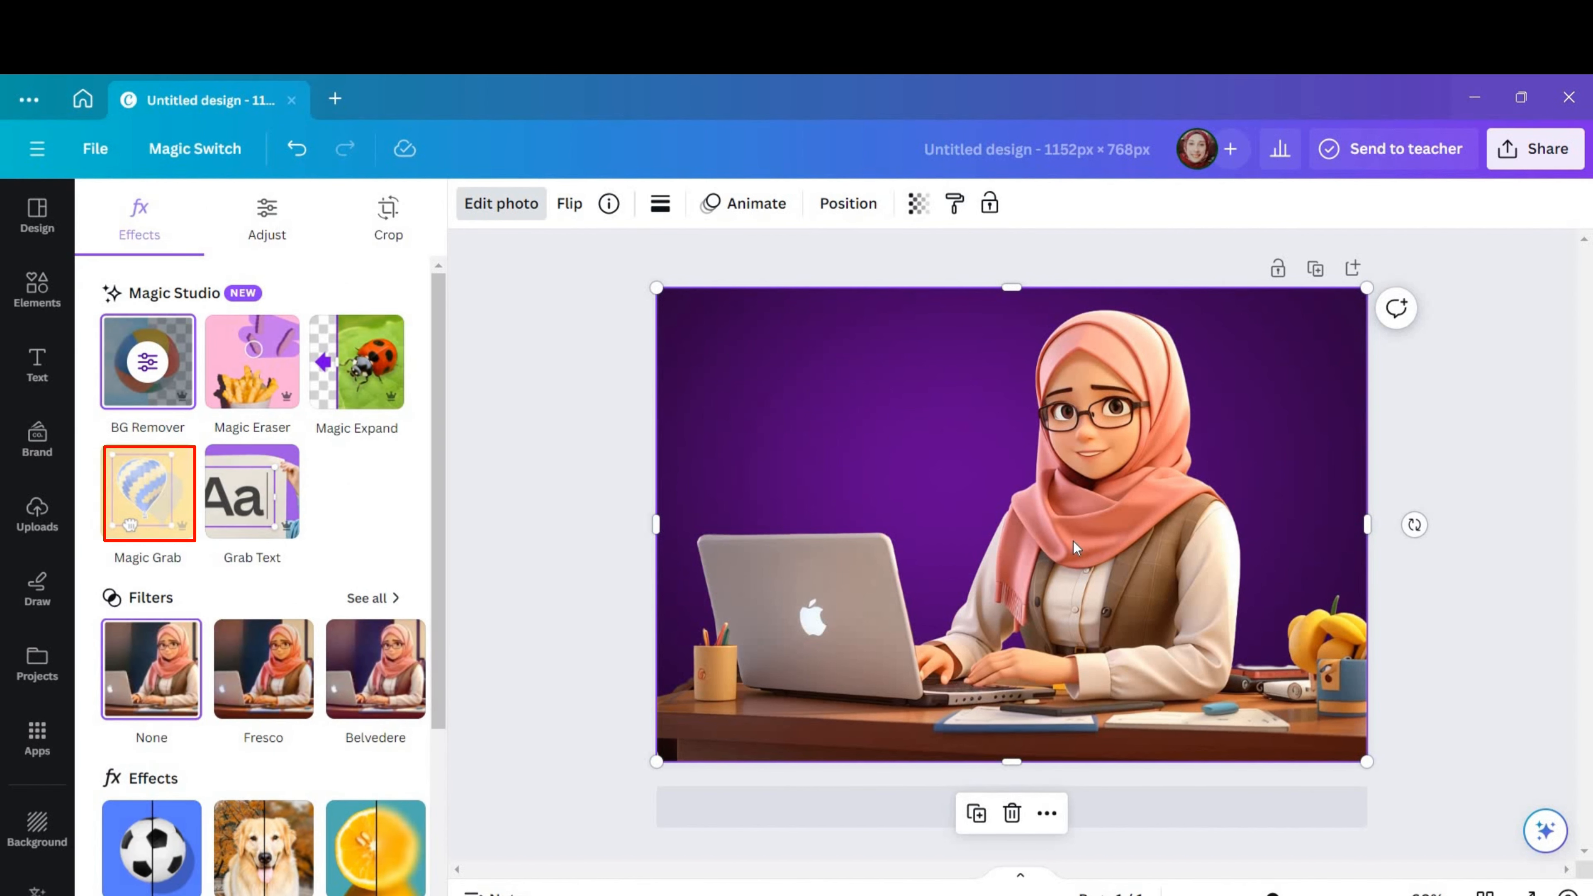
Step: Shift the teacher illustration right and stretch the purple gradient to the full page height (about 1162×768)
drag(1073, 541, 1210, 558)
click(675, 537)
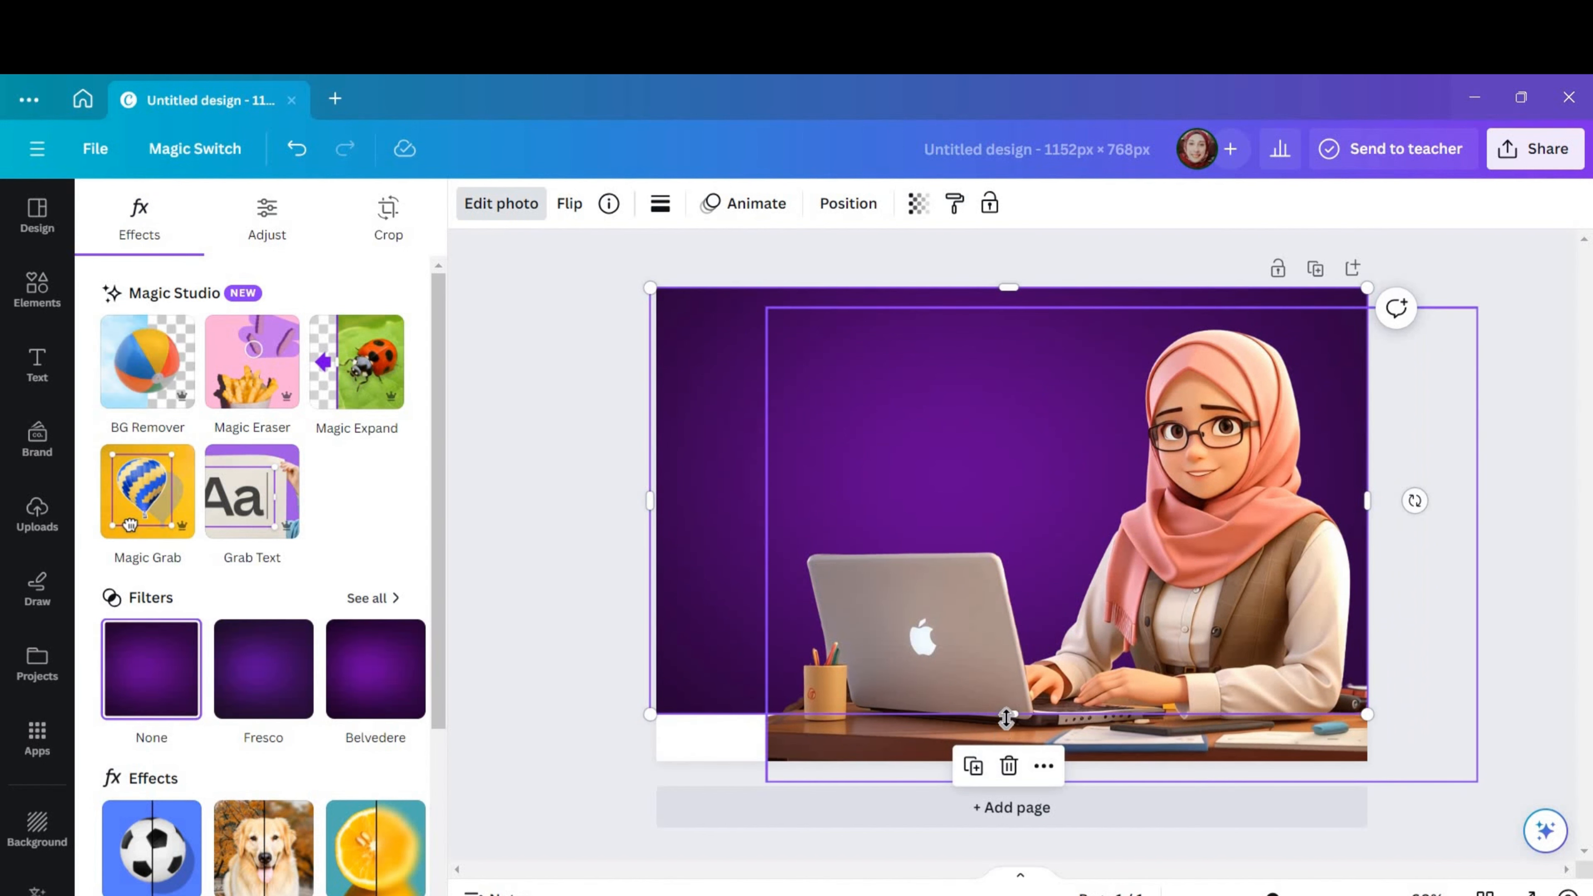
drag(1006, 716, 1014, 769)
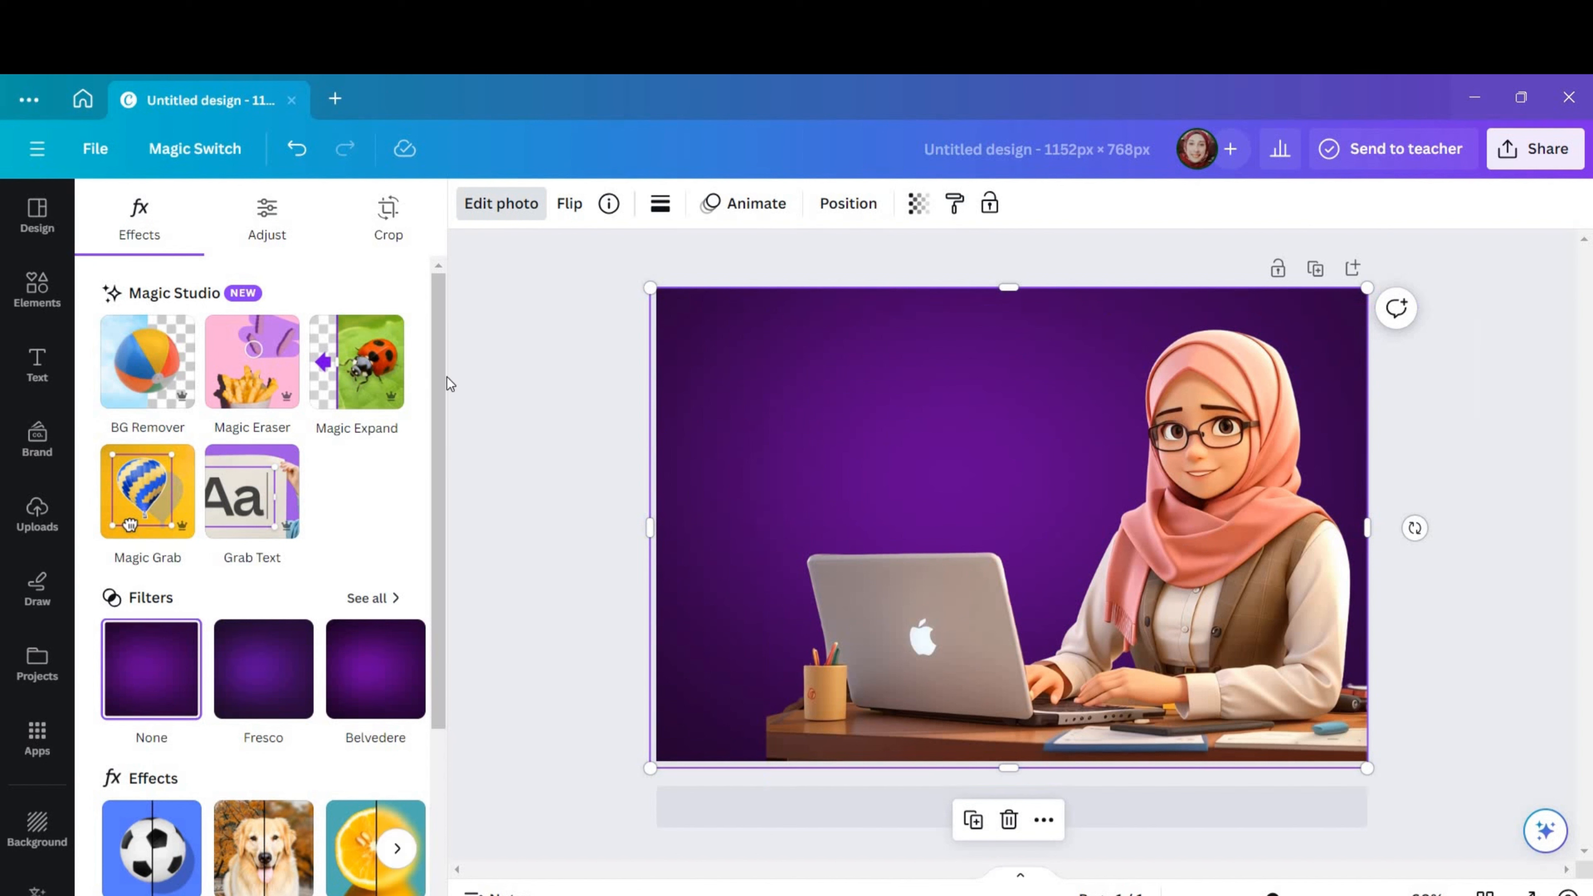
scroll(439, 439, down, 2)
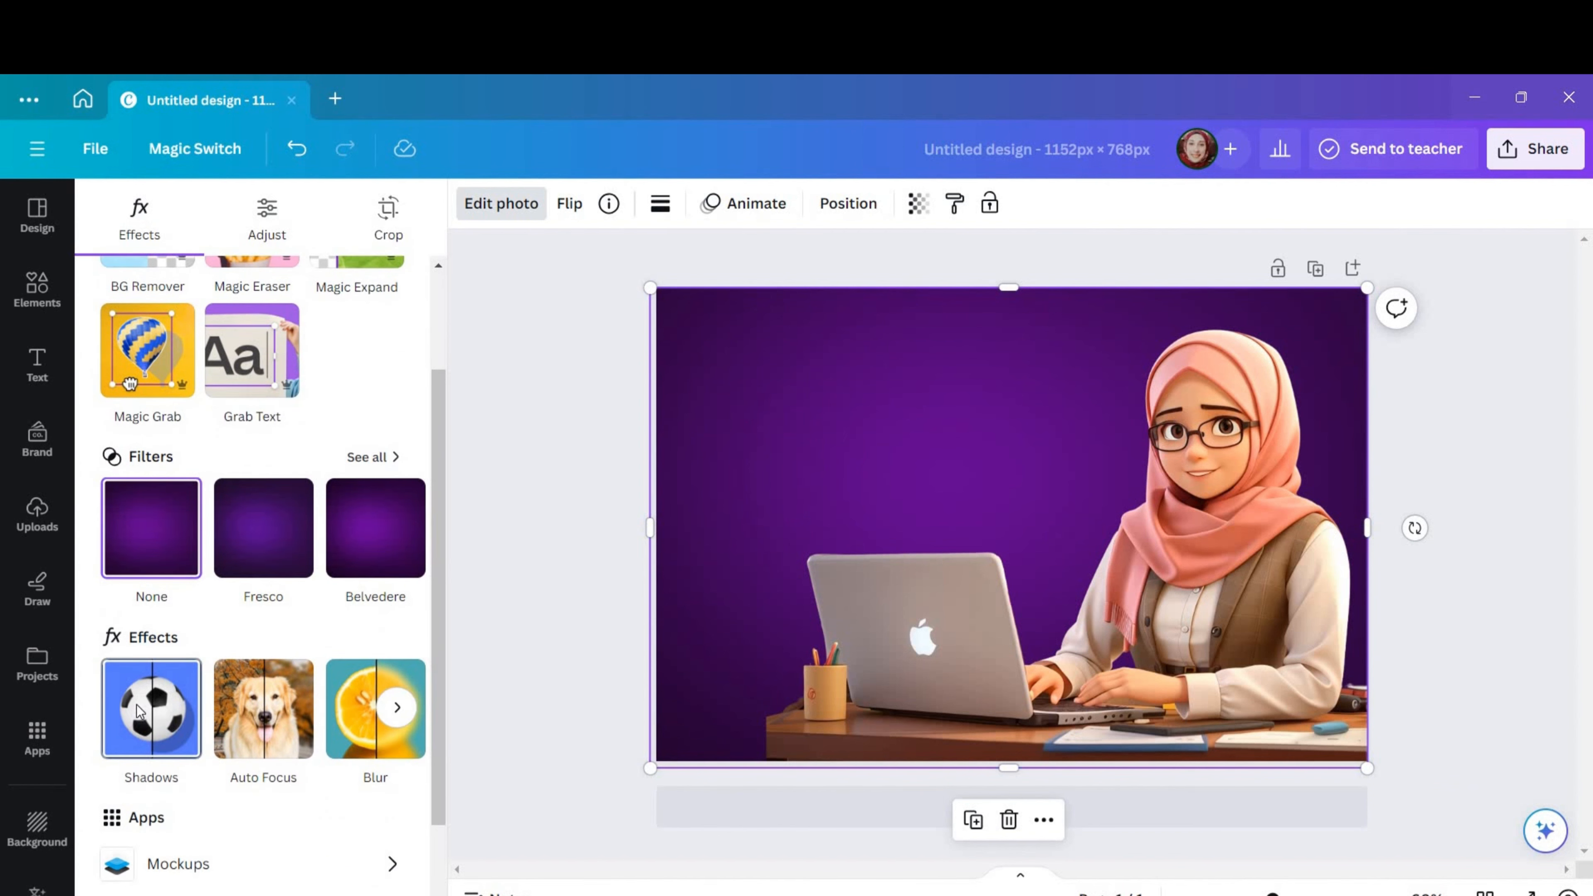
Step: Compare Glow, Drop and Outline shadows on the teacher illustration, settling on a soft Drop shadow
click(139, 712)
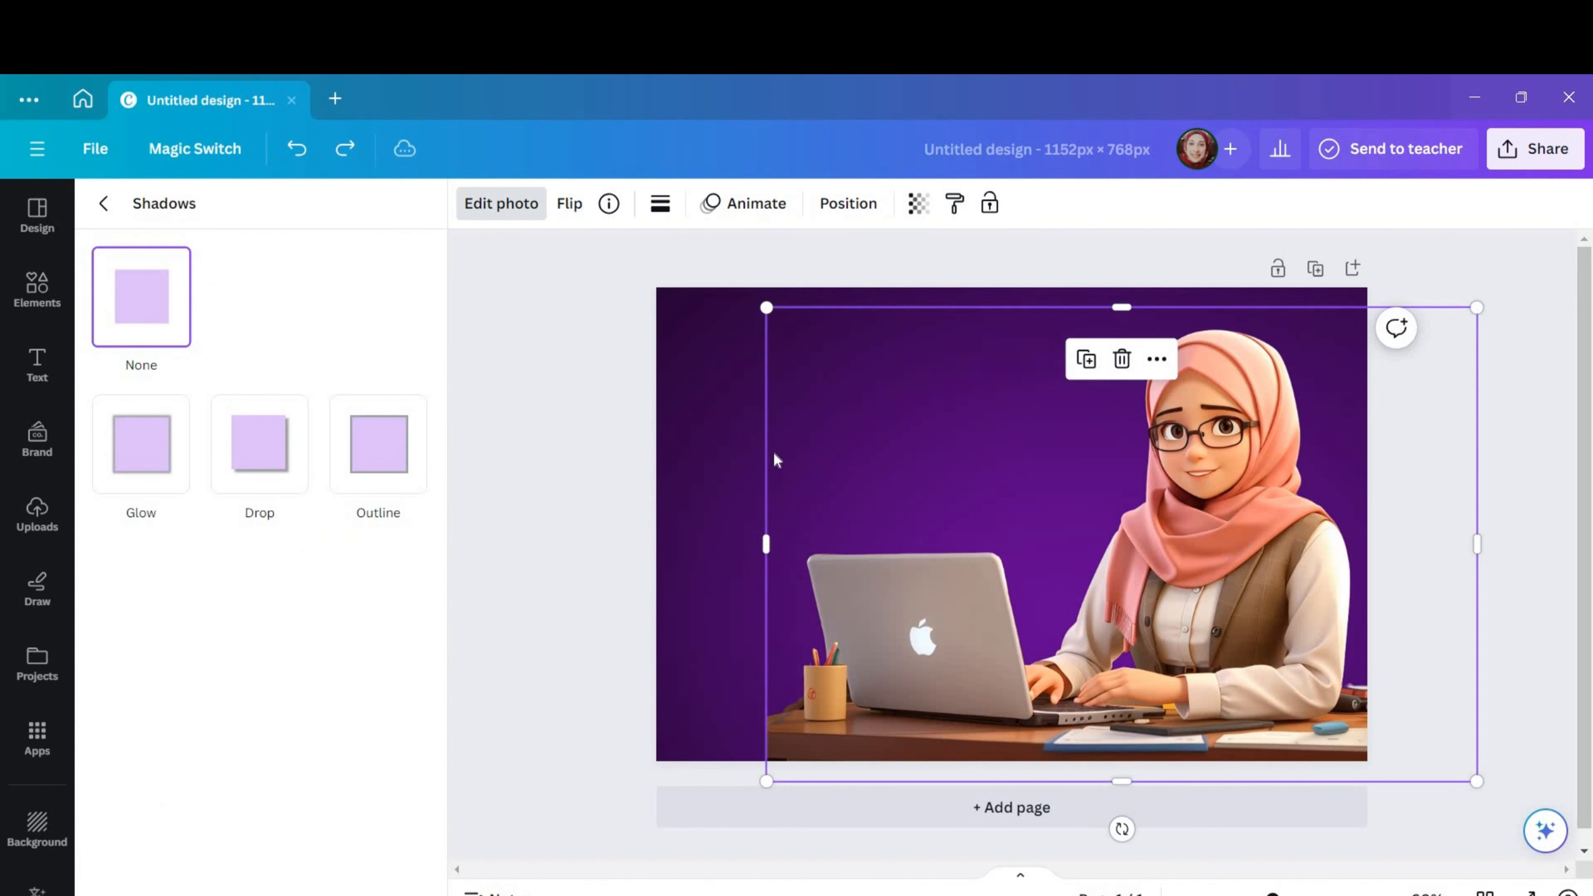
click(127, 460)
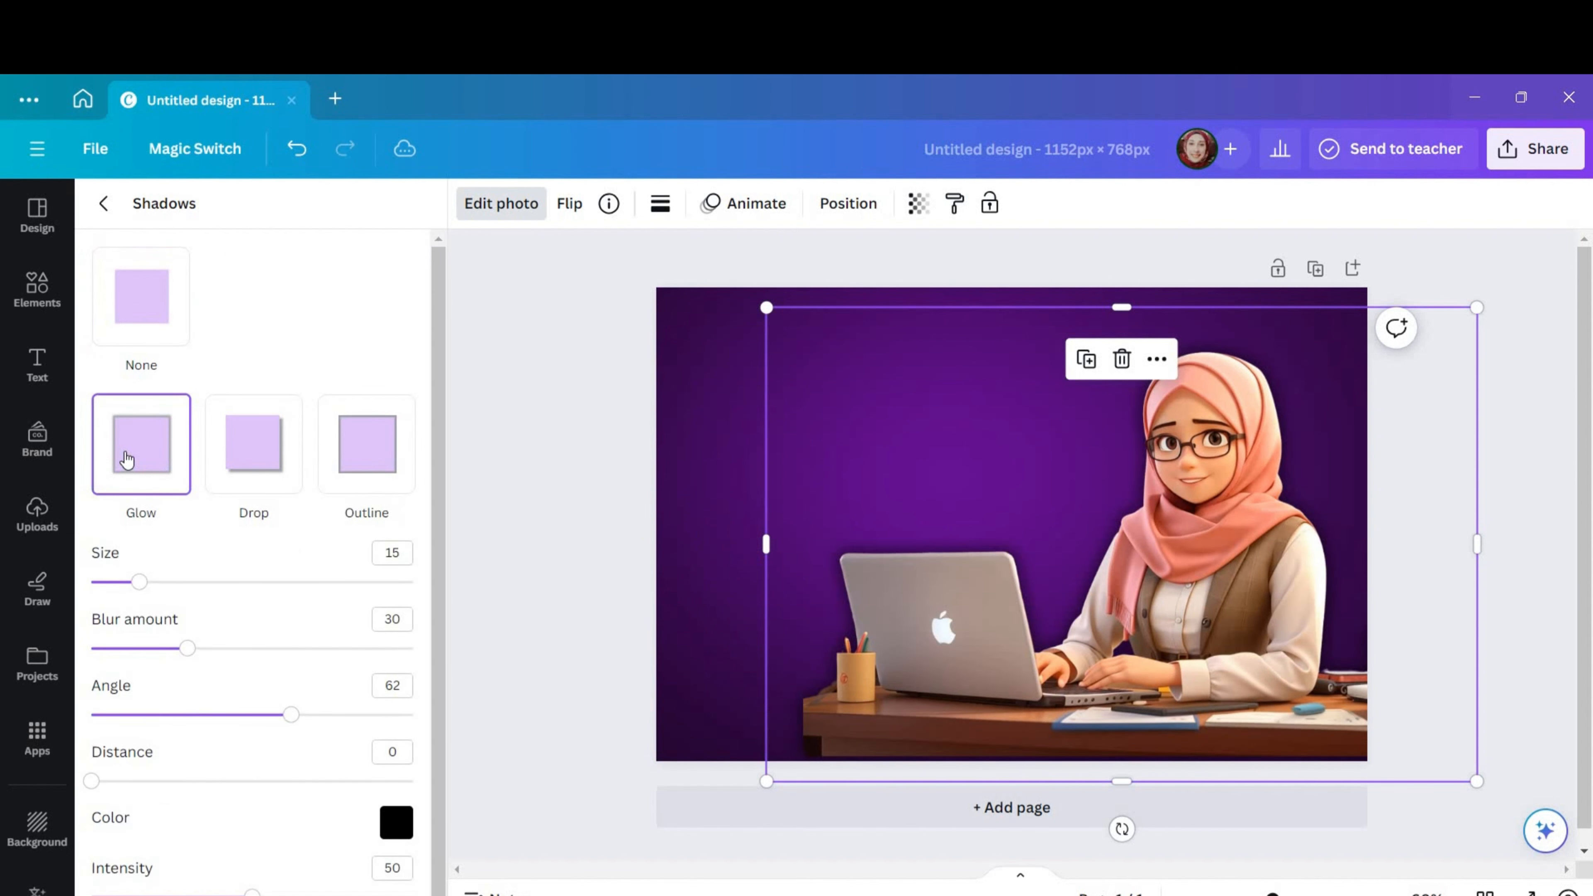
click(264, 486)
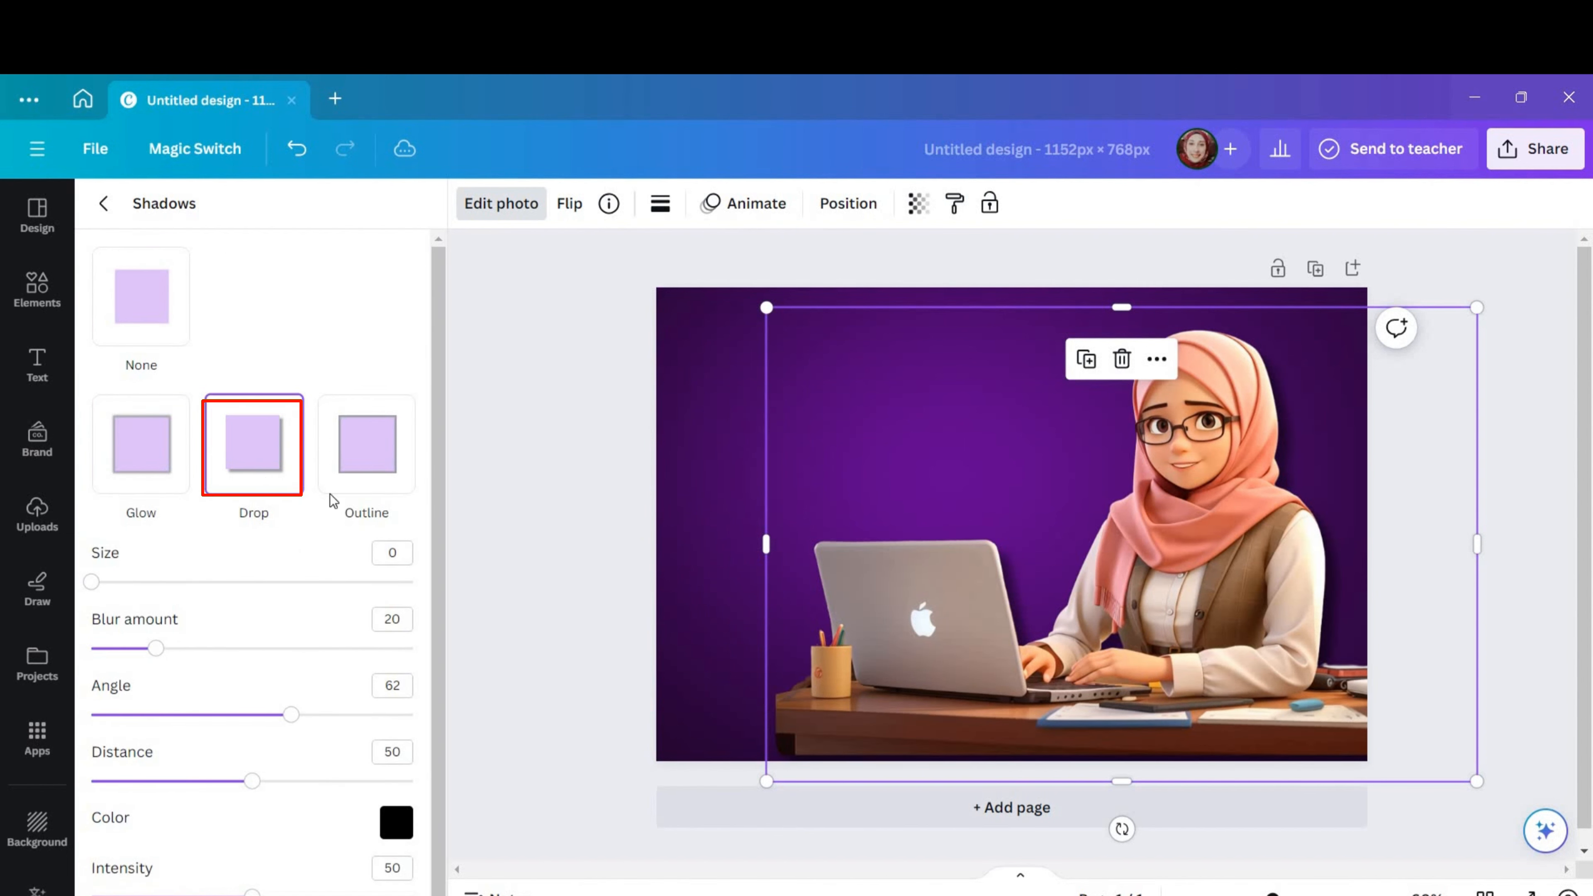
click(371, 470)
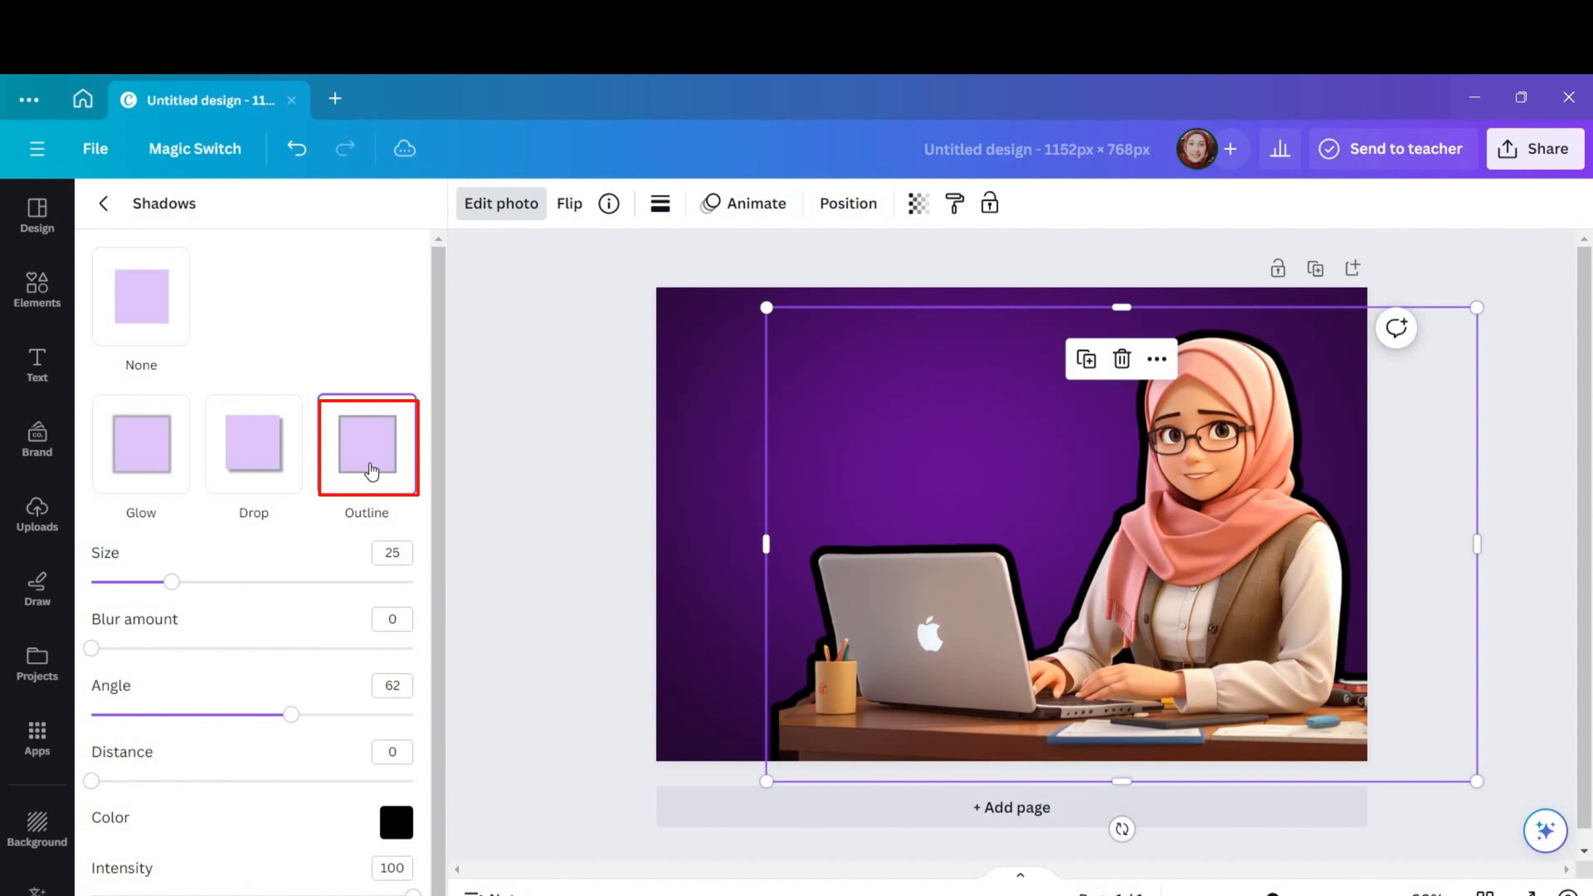
click(263, 458)
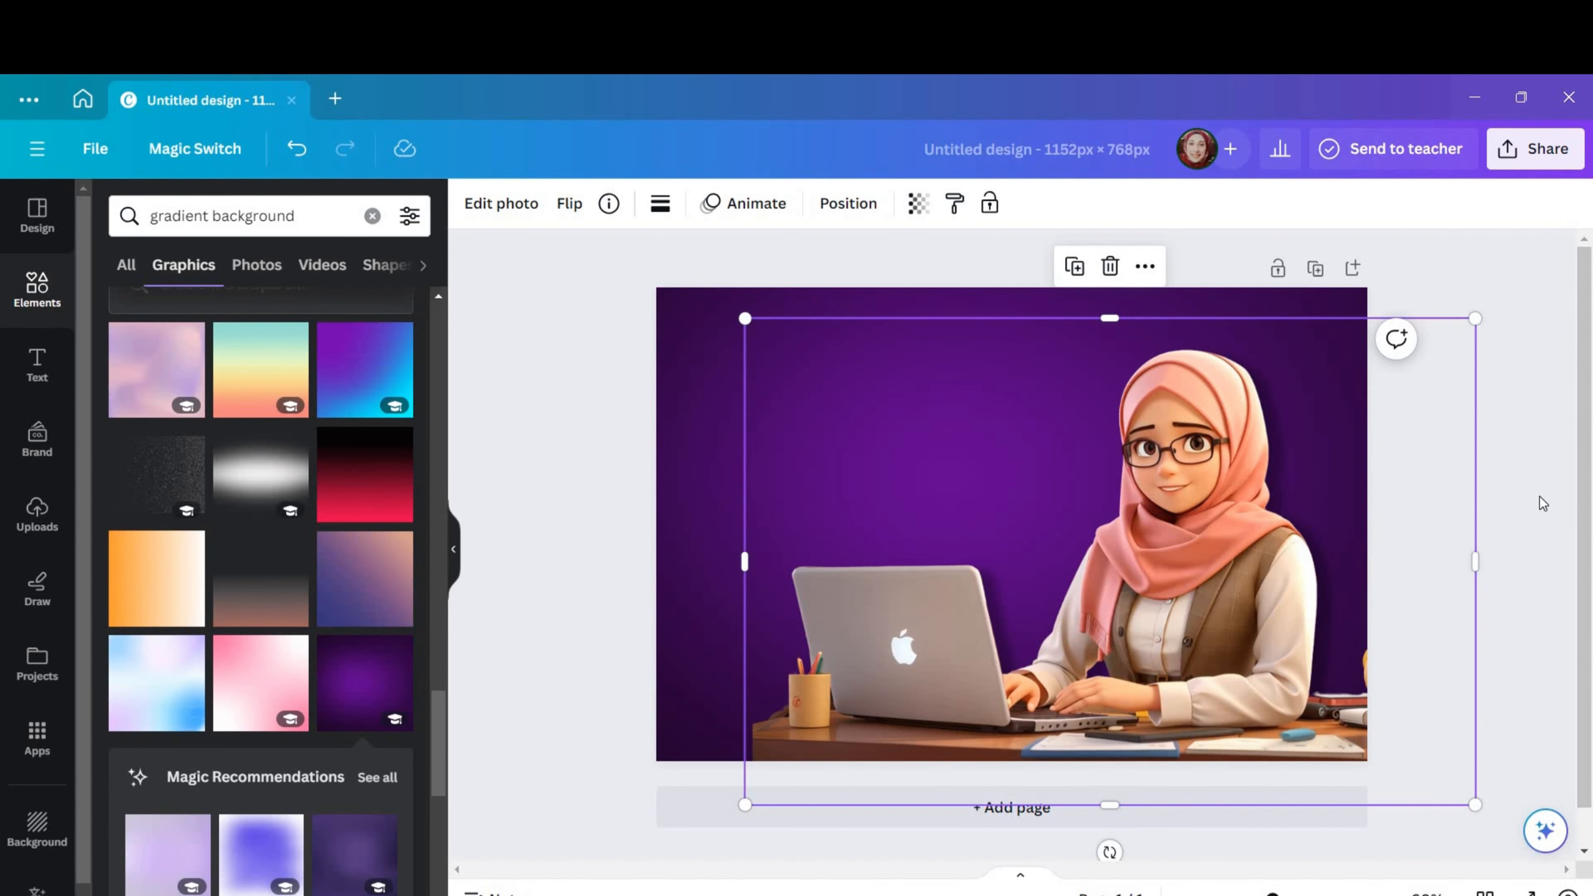
click(1544, 504)
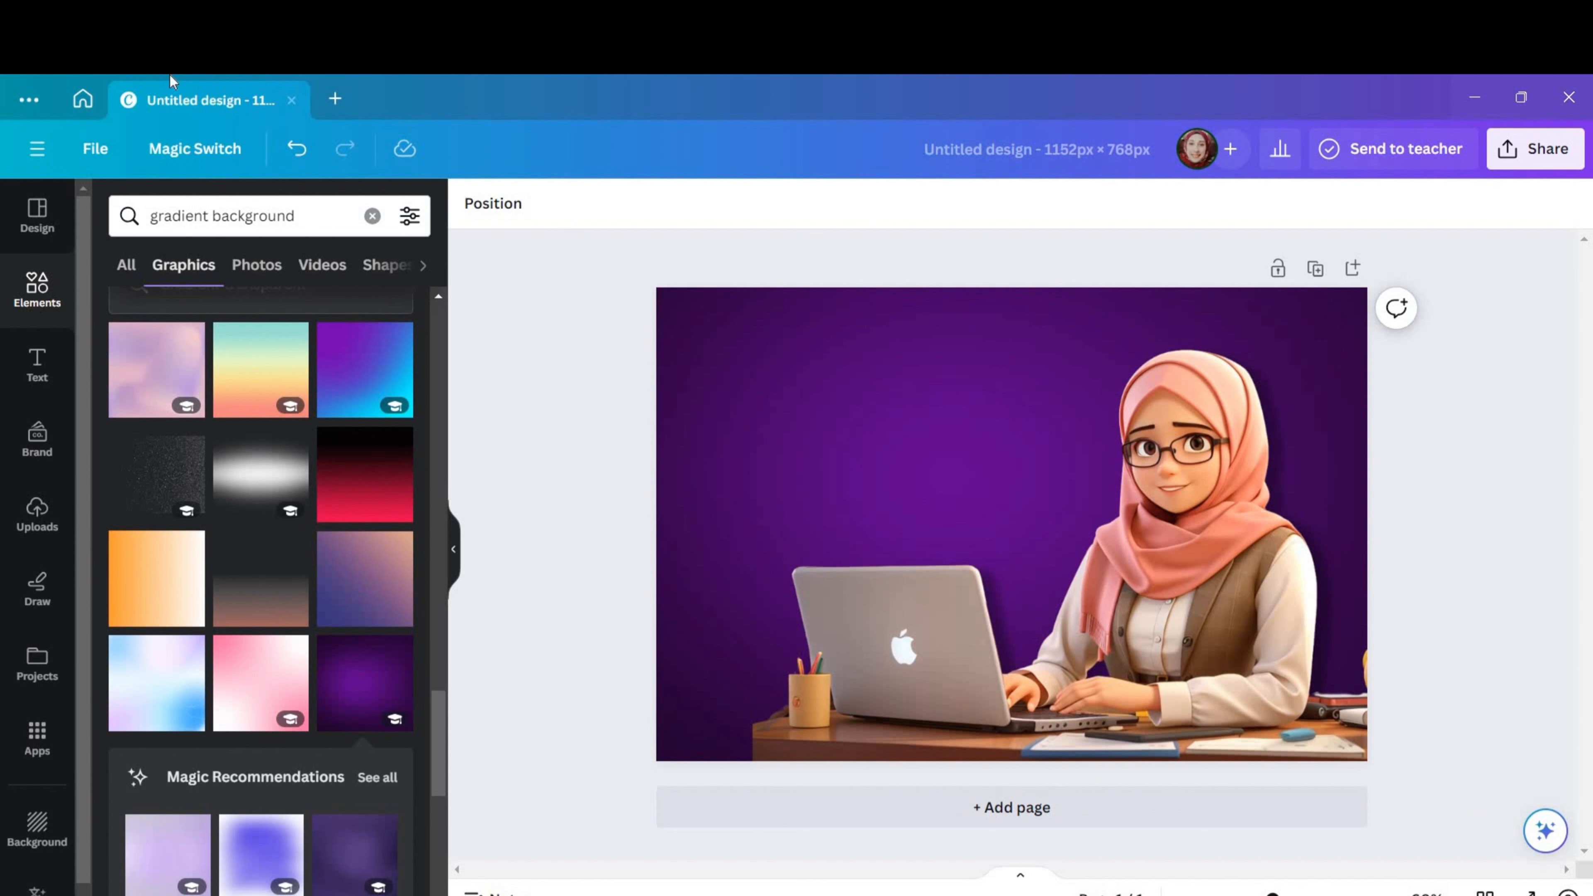
Step: Bring up the Text panel with its heading, subheading and body text styles
click(37, 368)
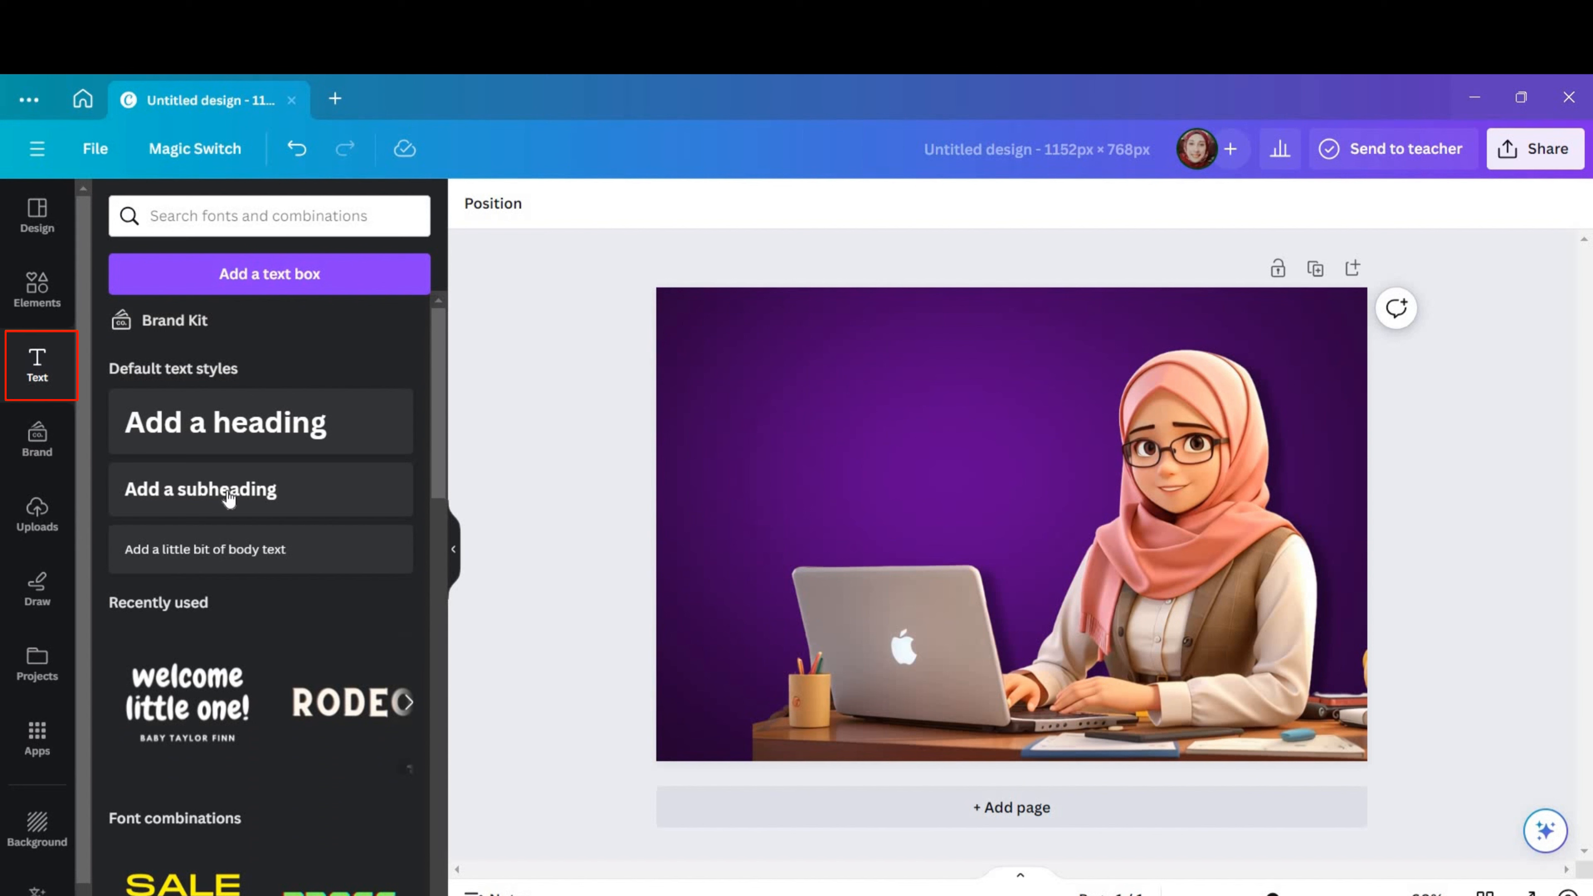
Step: Add a two-line heading 'كوني معلمة اونلاين / بدون خبرة' and move it up toward the top-left
click(241, 430)
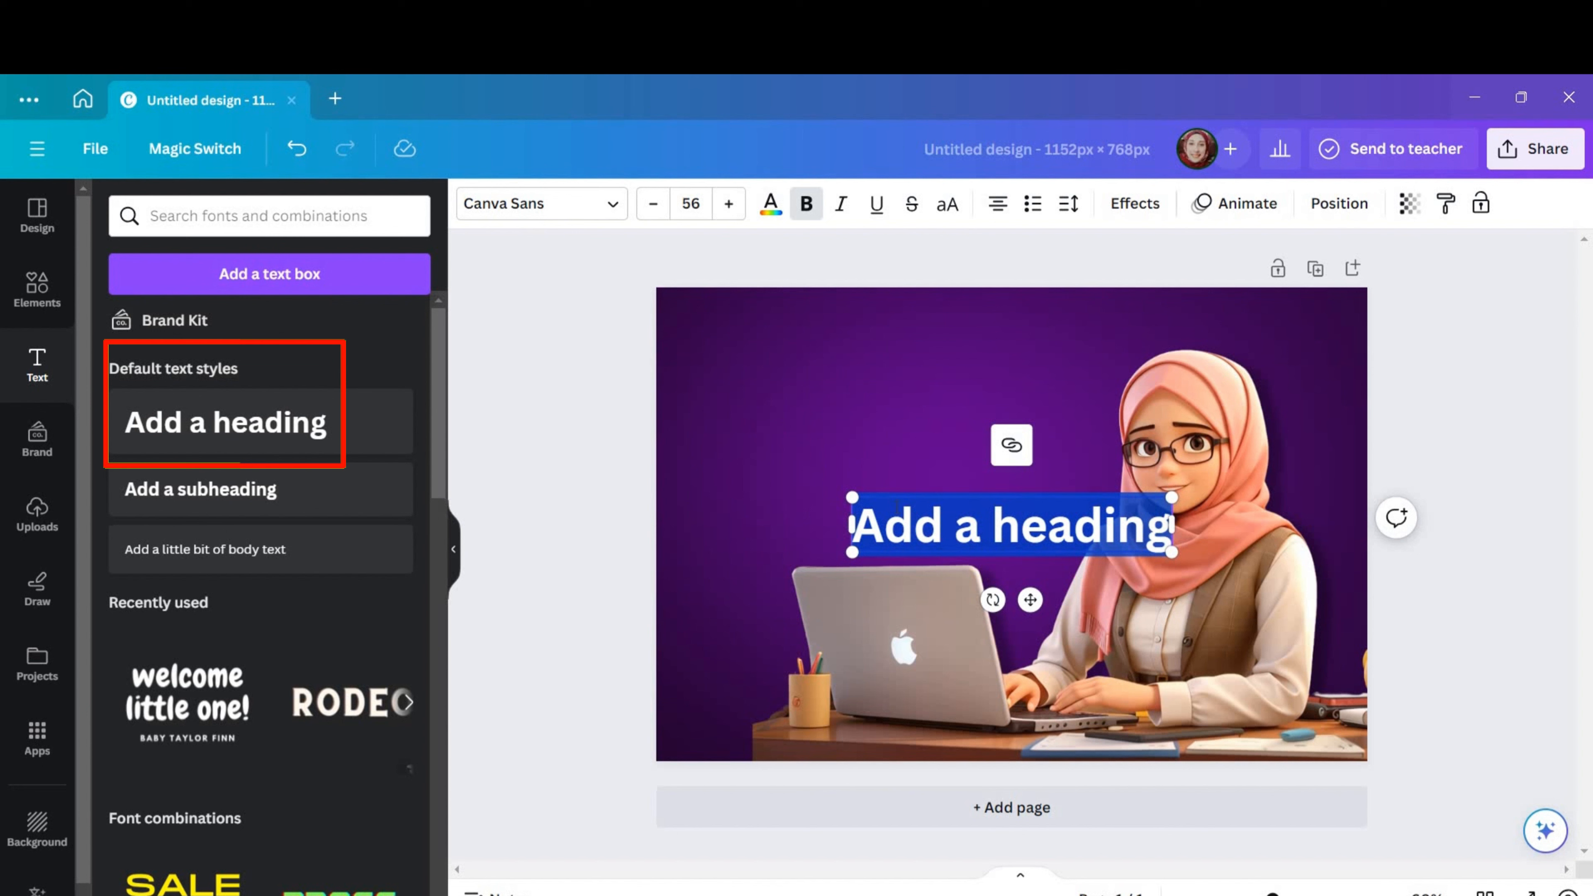
text(كوني)
text( معل)
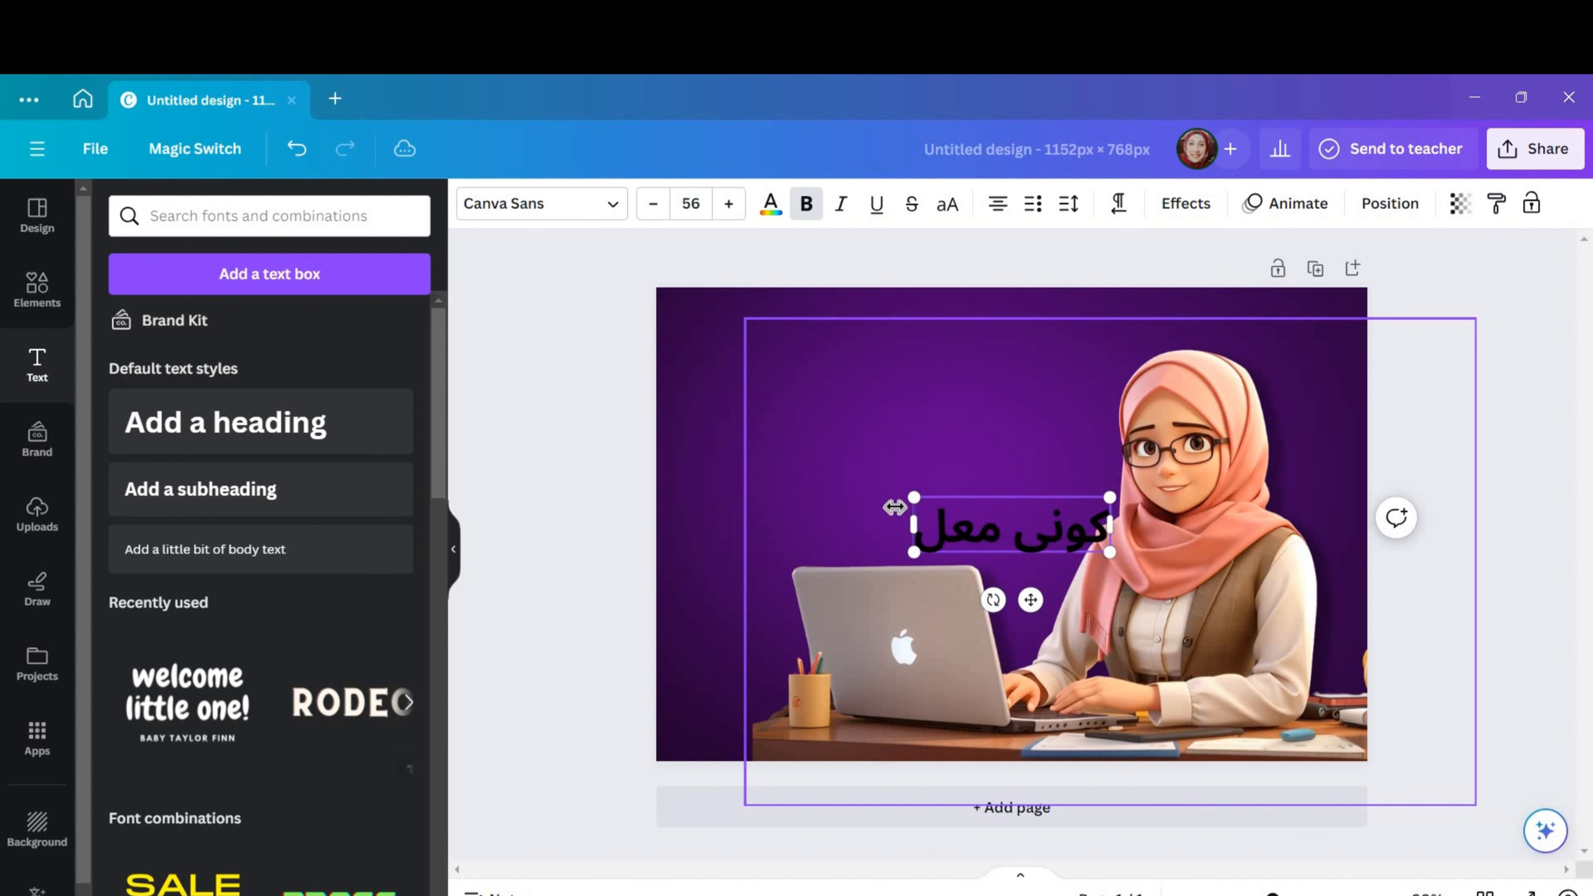
text(مة اون)
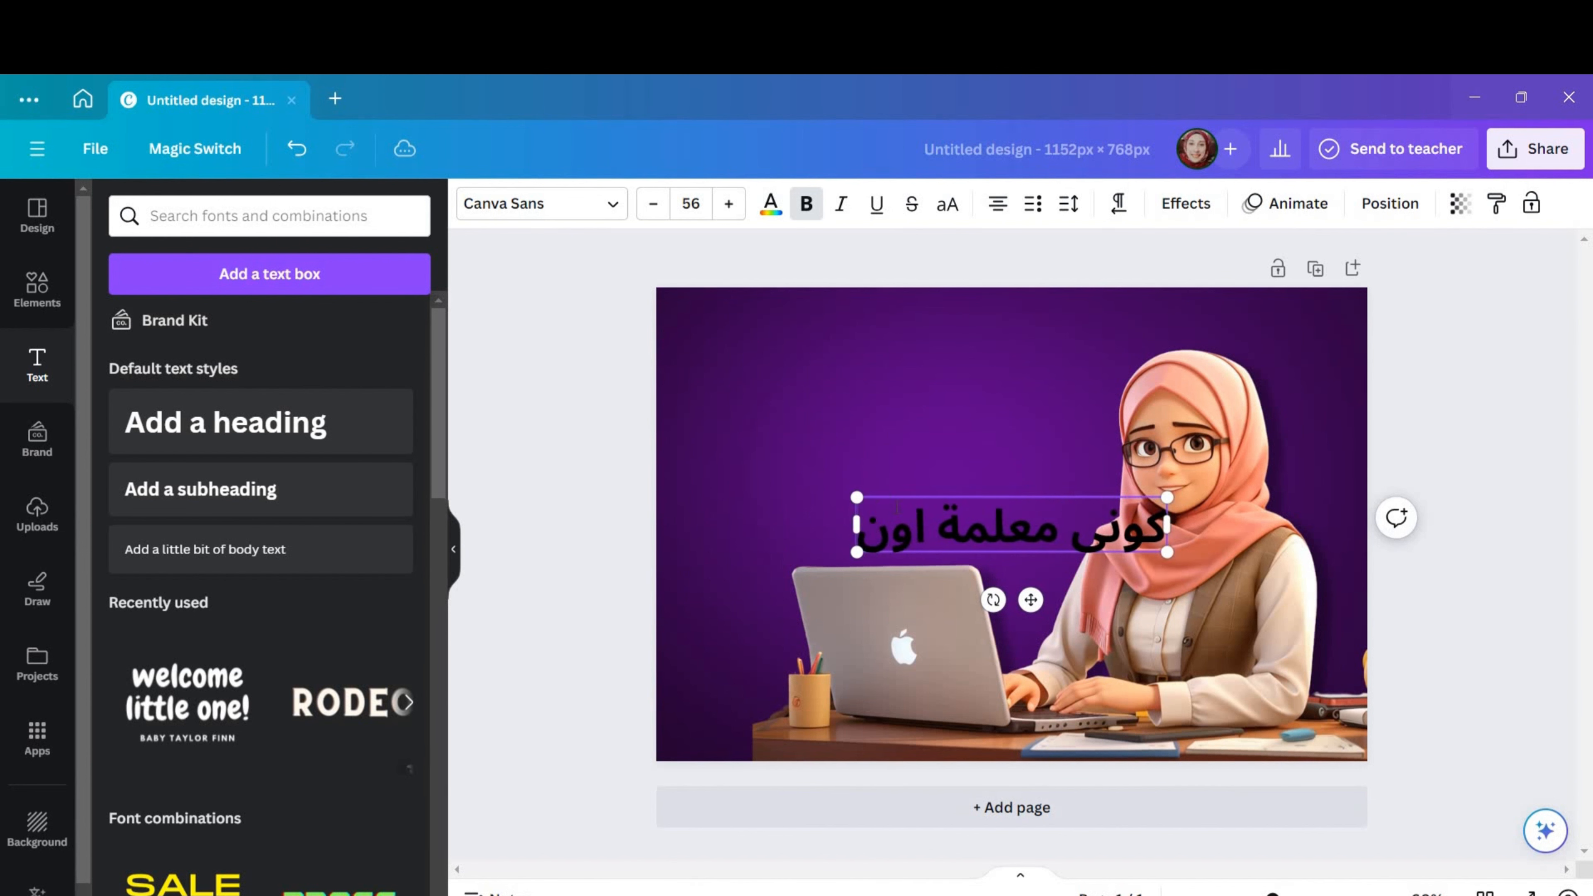
text(لاين)
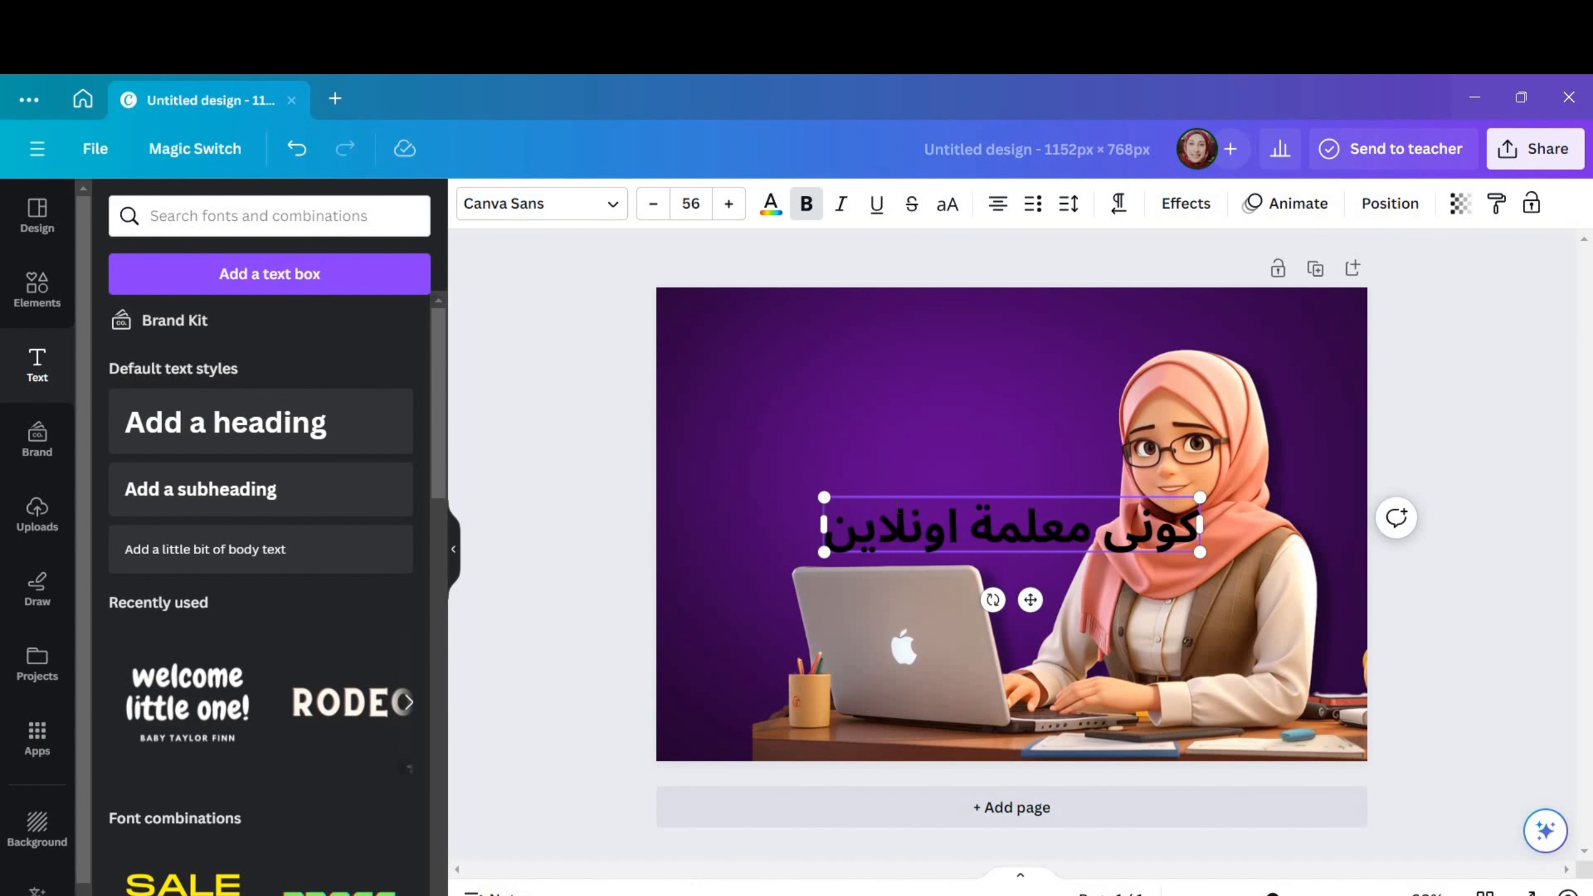
key(Return)
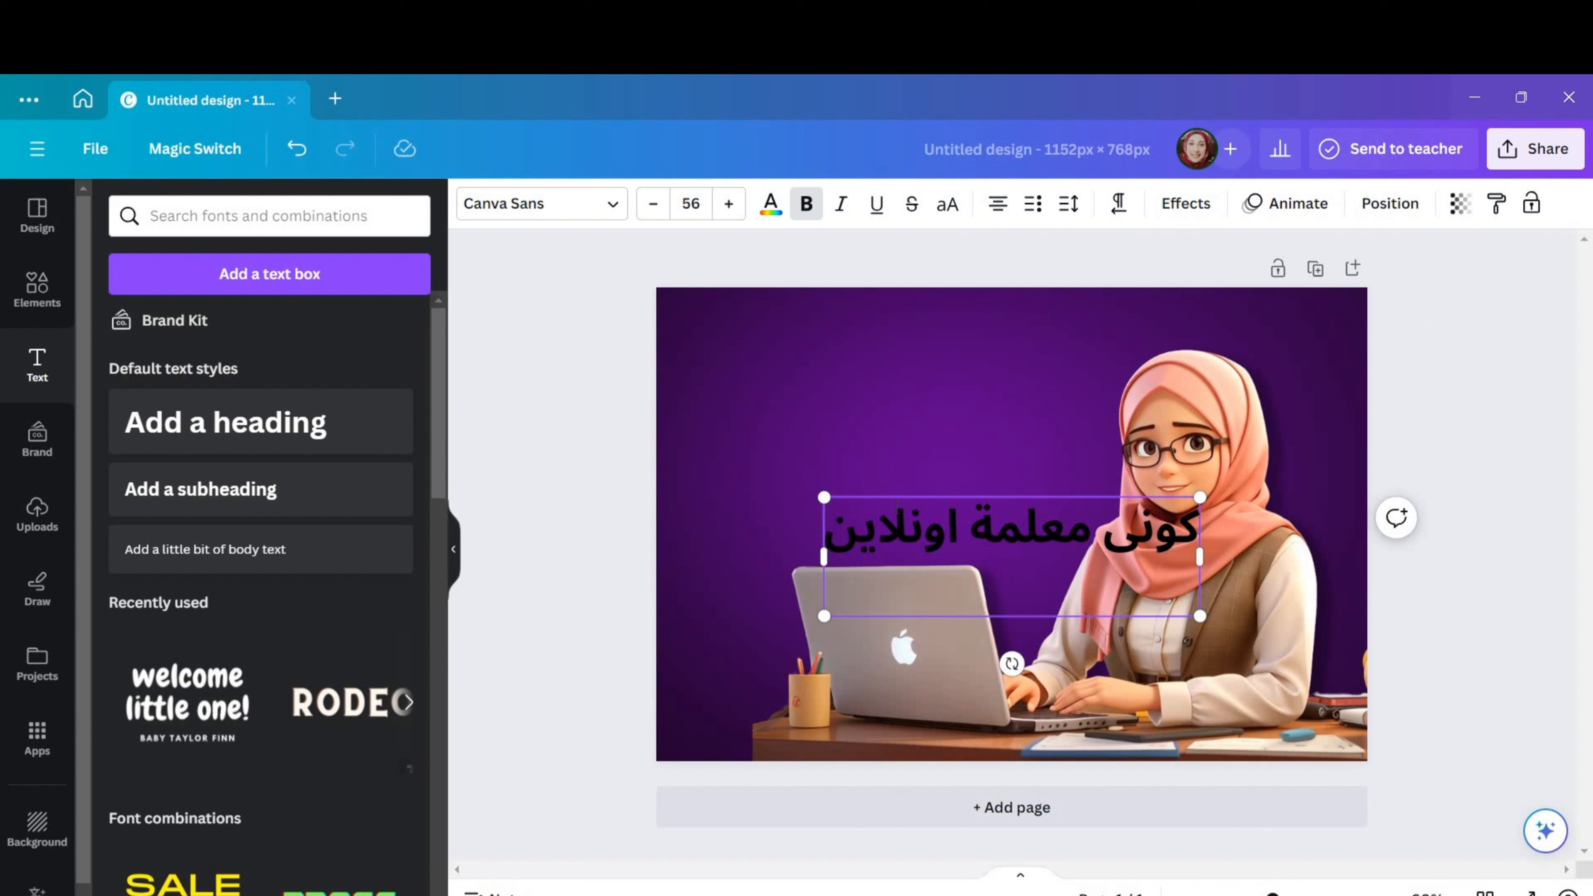
text(بدون)
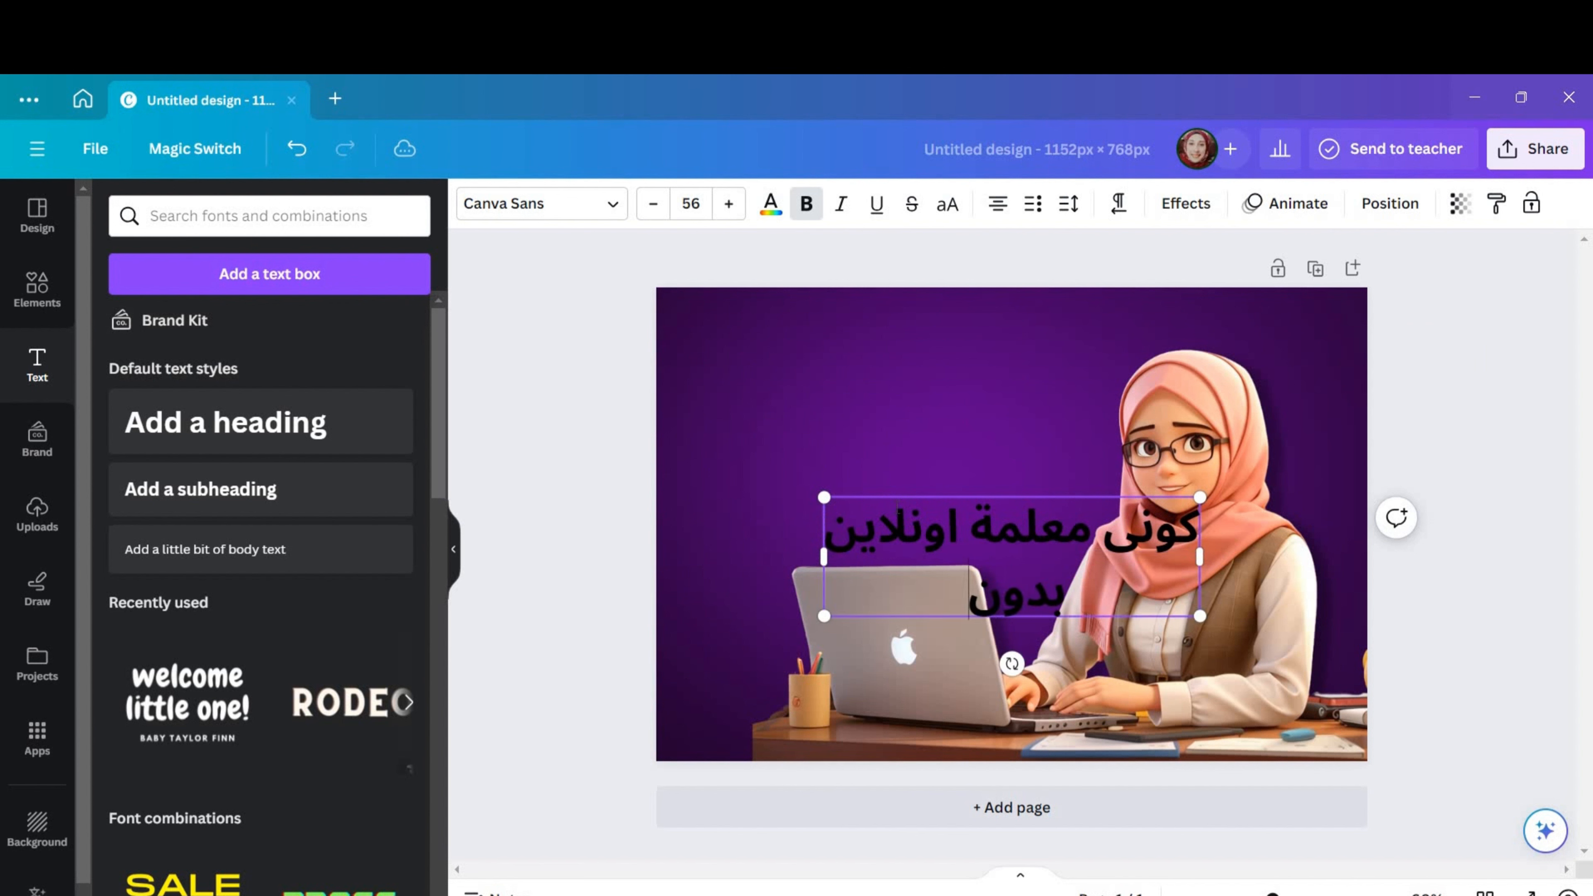
text( خبرة)
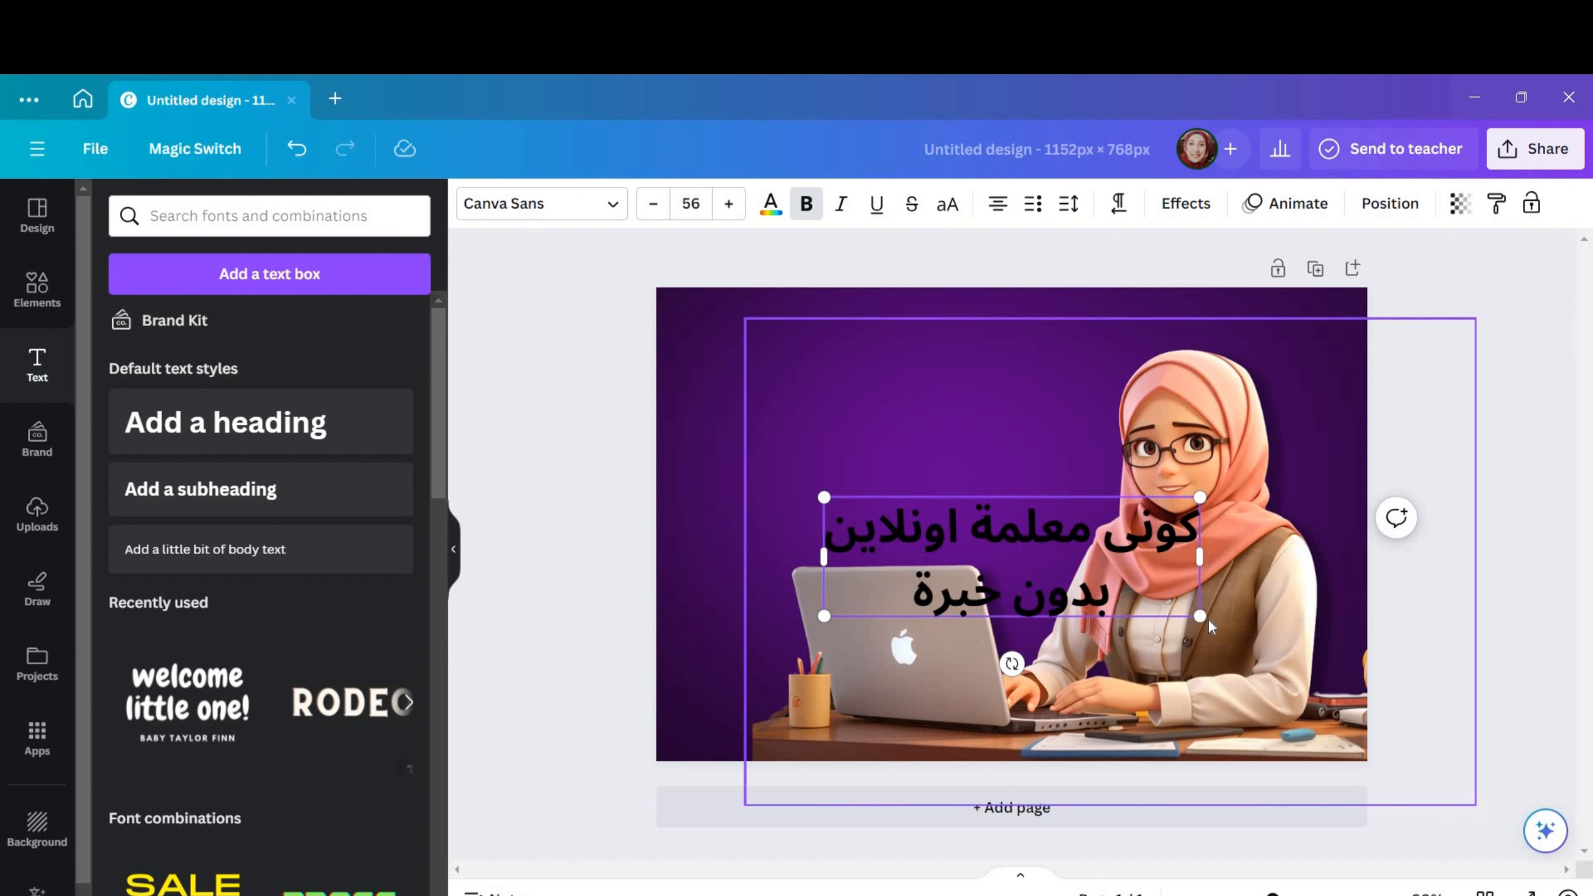
click(1238, 632)
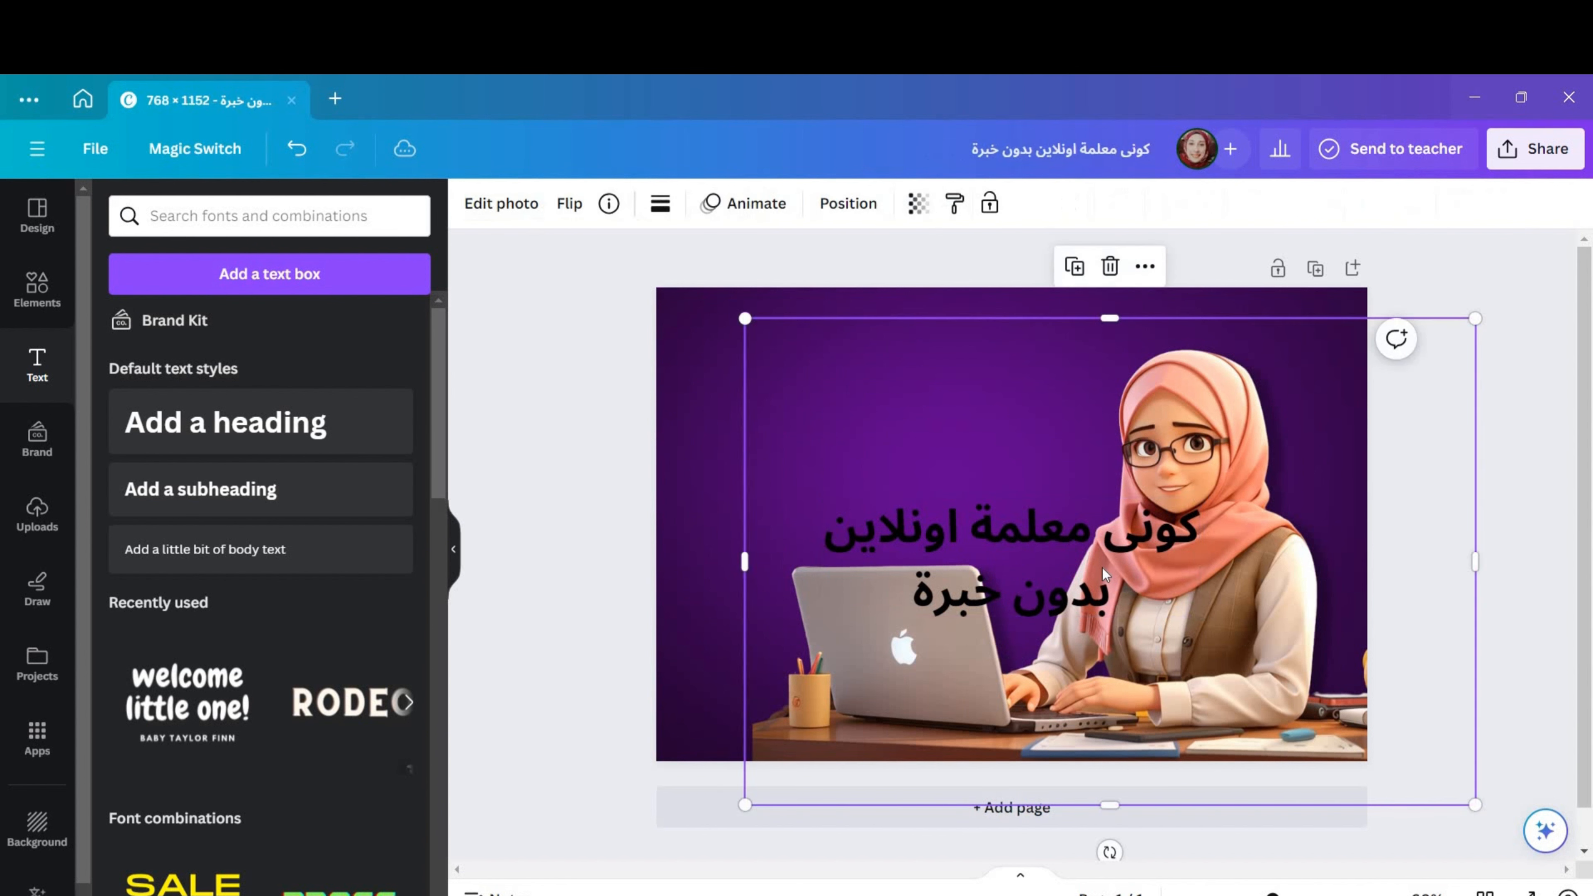
click(1077, 568)
drag(1077, 568, 974, 491)
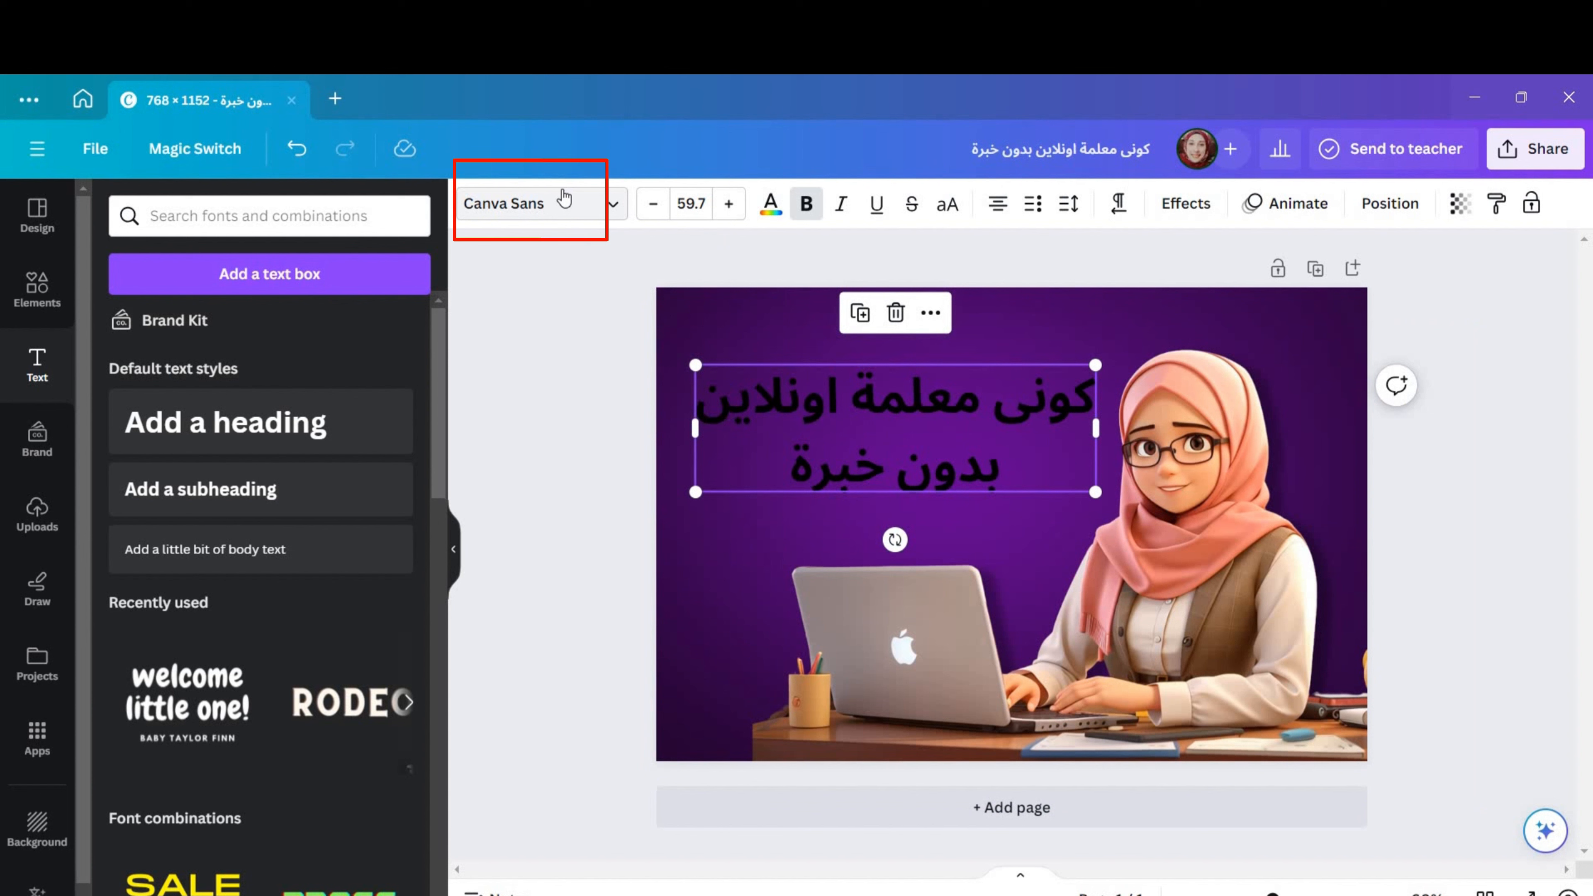
Step: Try the Open Dyslexic and Blueberry fonts on the Arabic heading, ending on Batangas
click(613, 207)
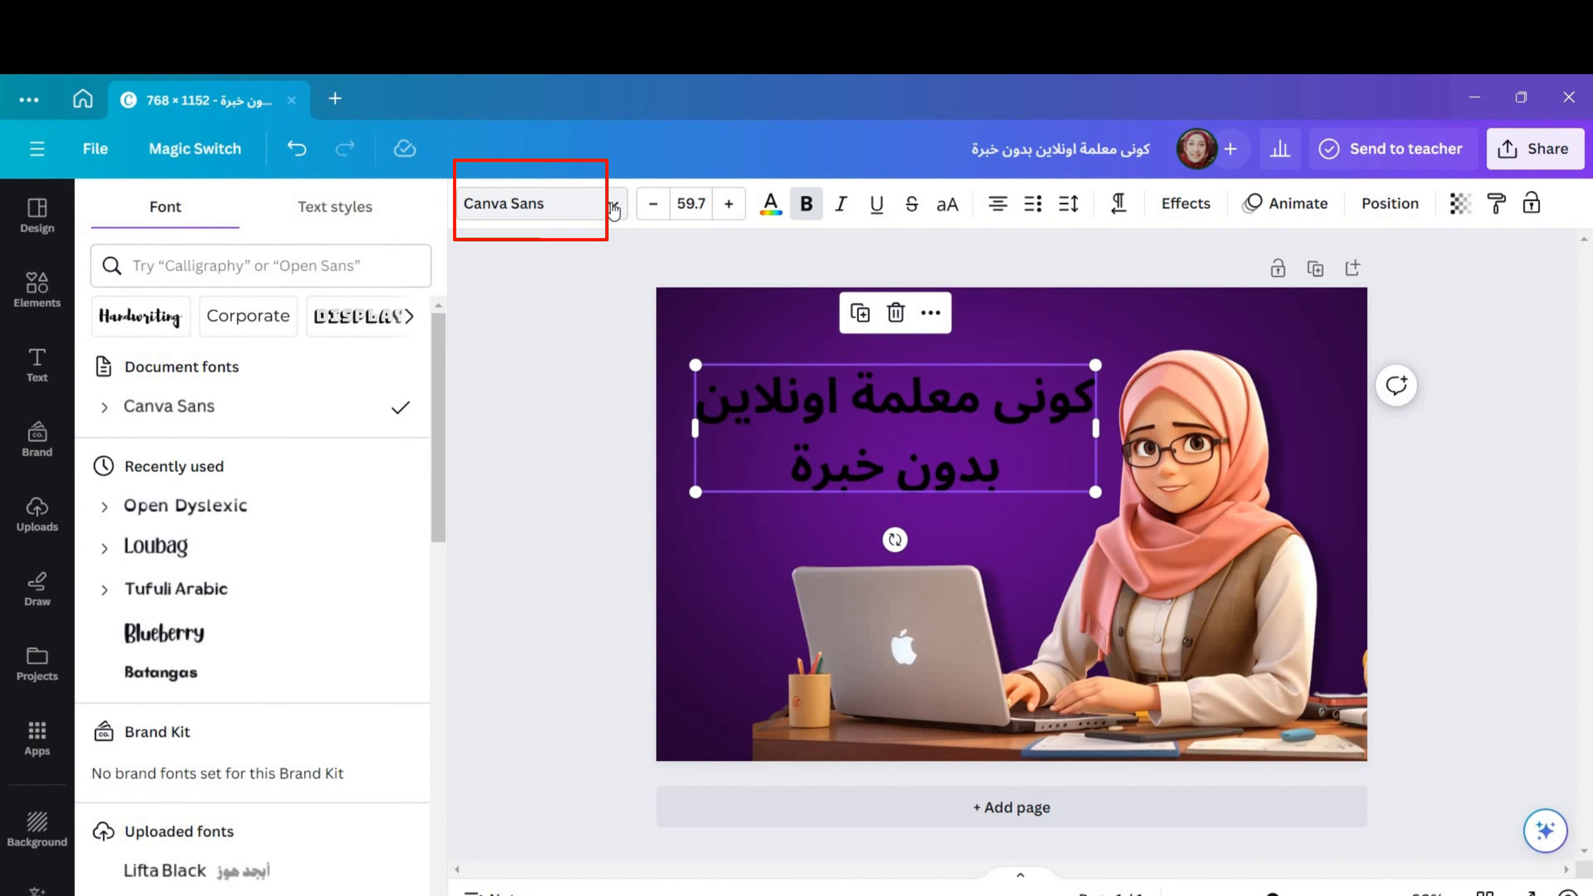
click(218, 518)
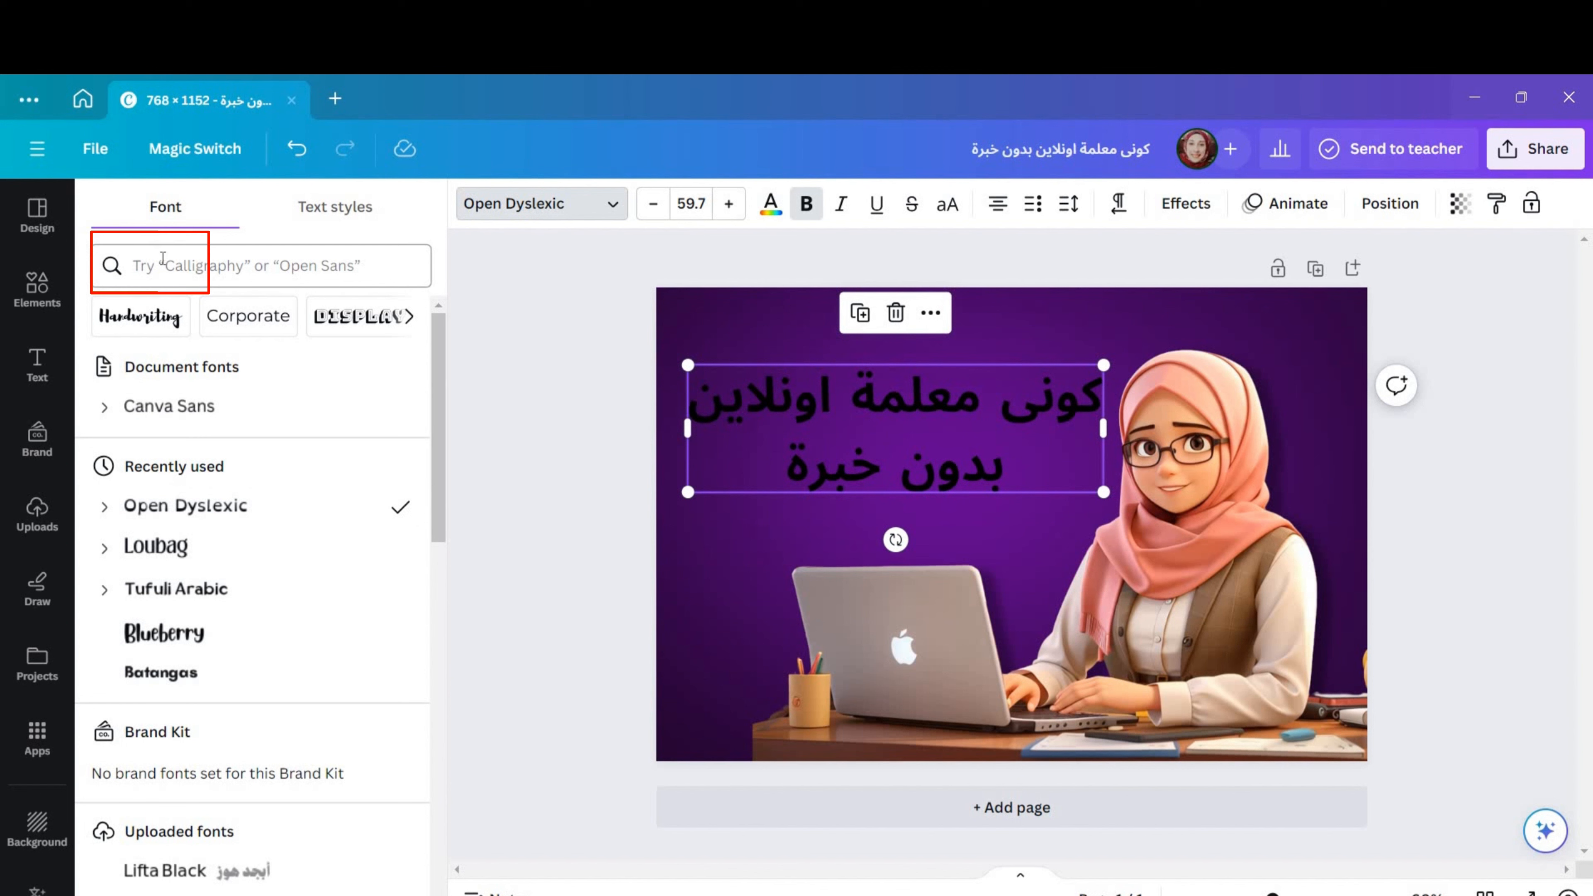
click(190, 629)
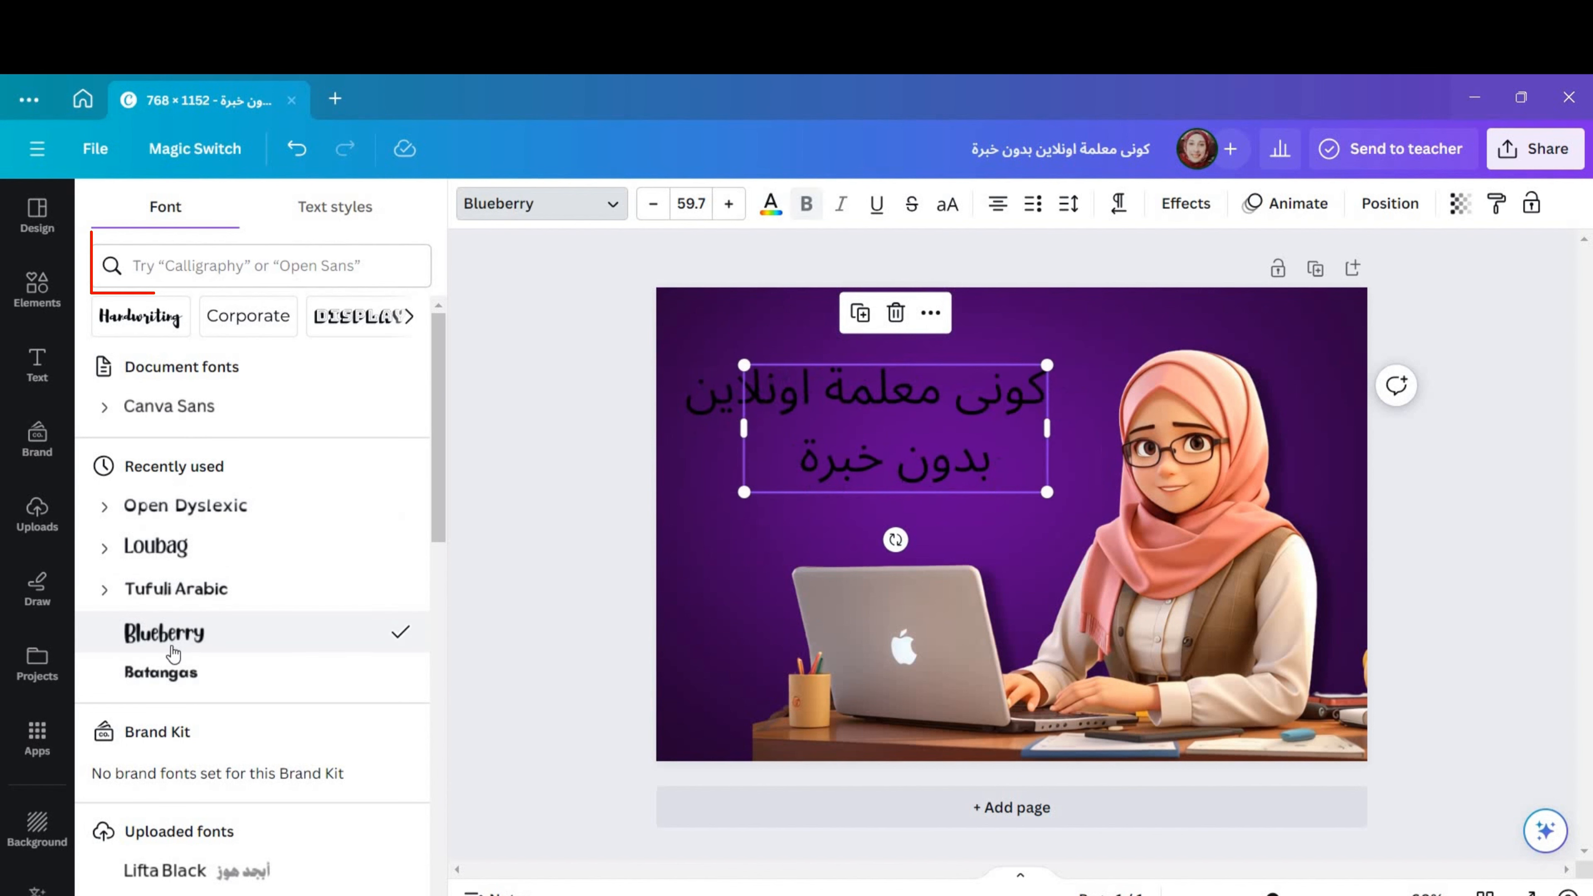
click(170, 683)
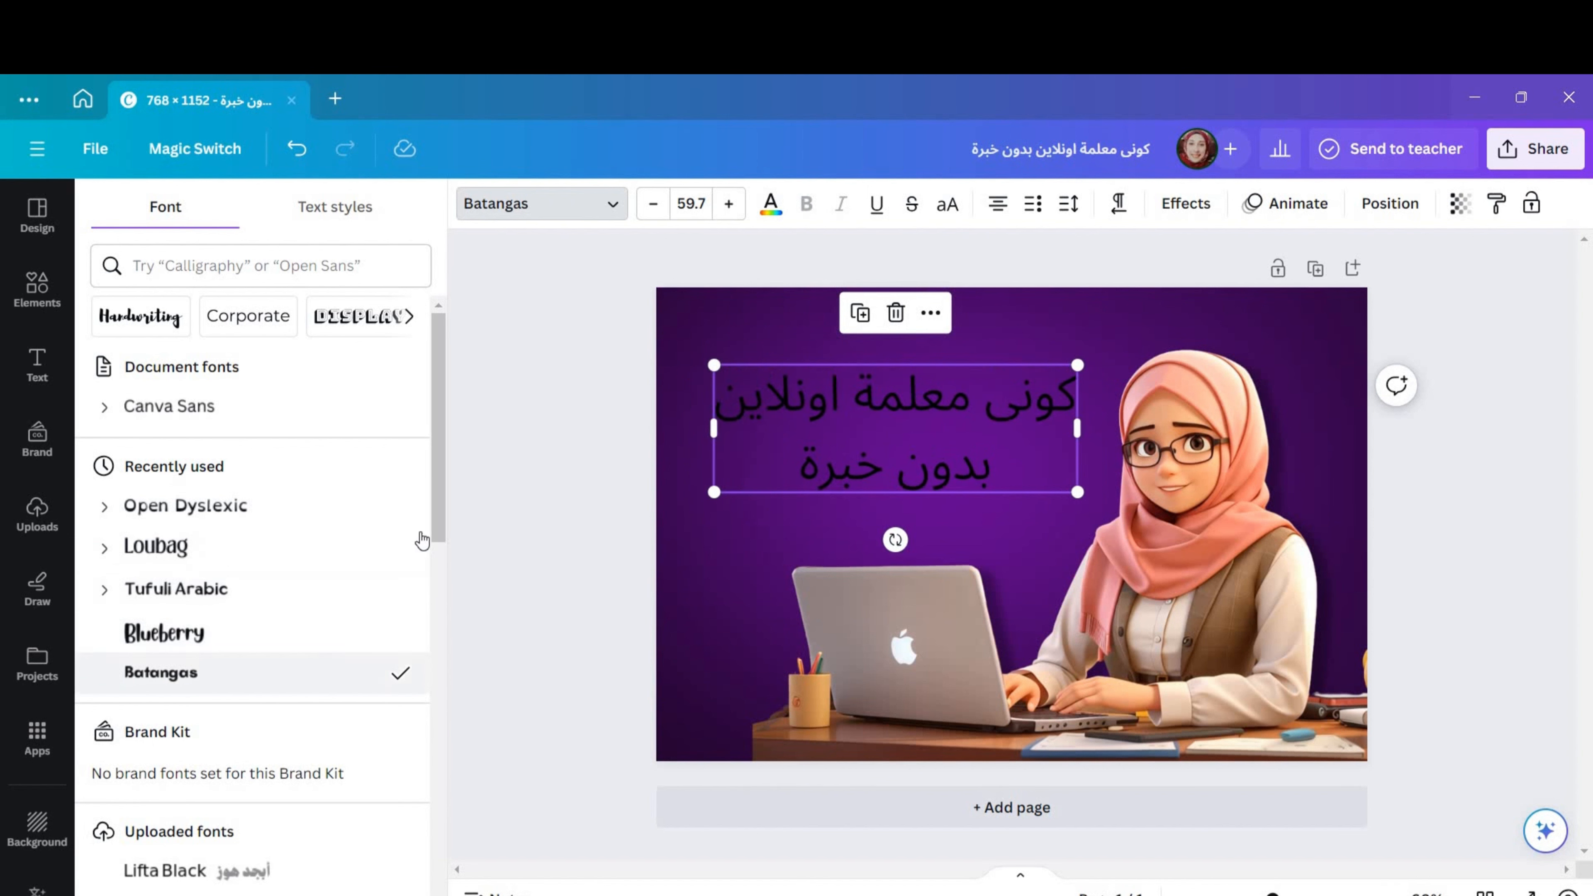
scroll(446, 602, down, 3)
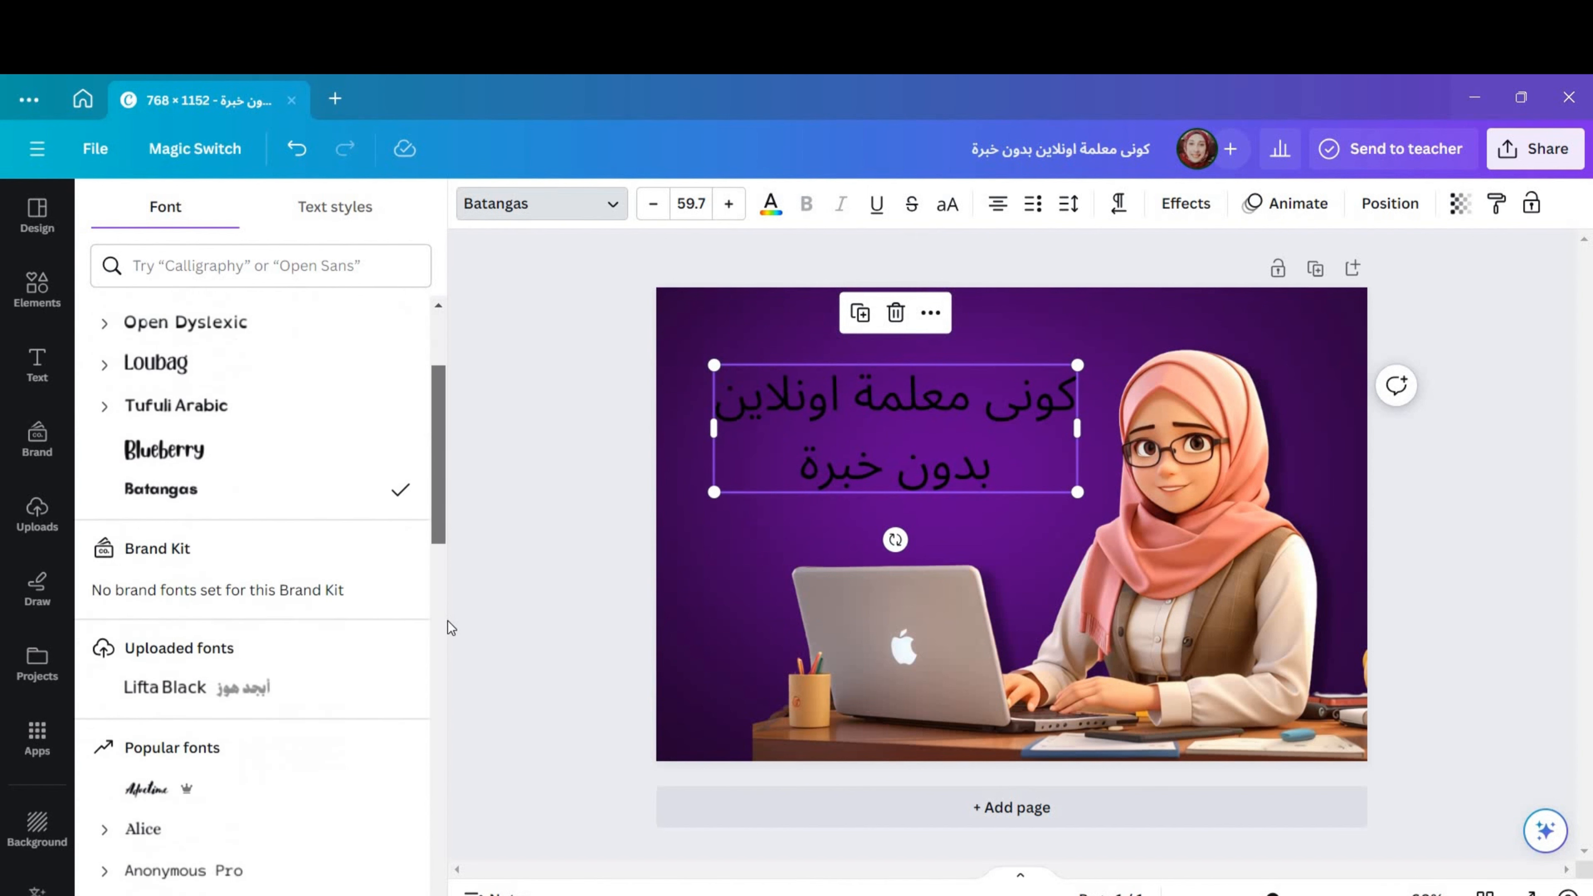
scroll(448, 621, down, 6)
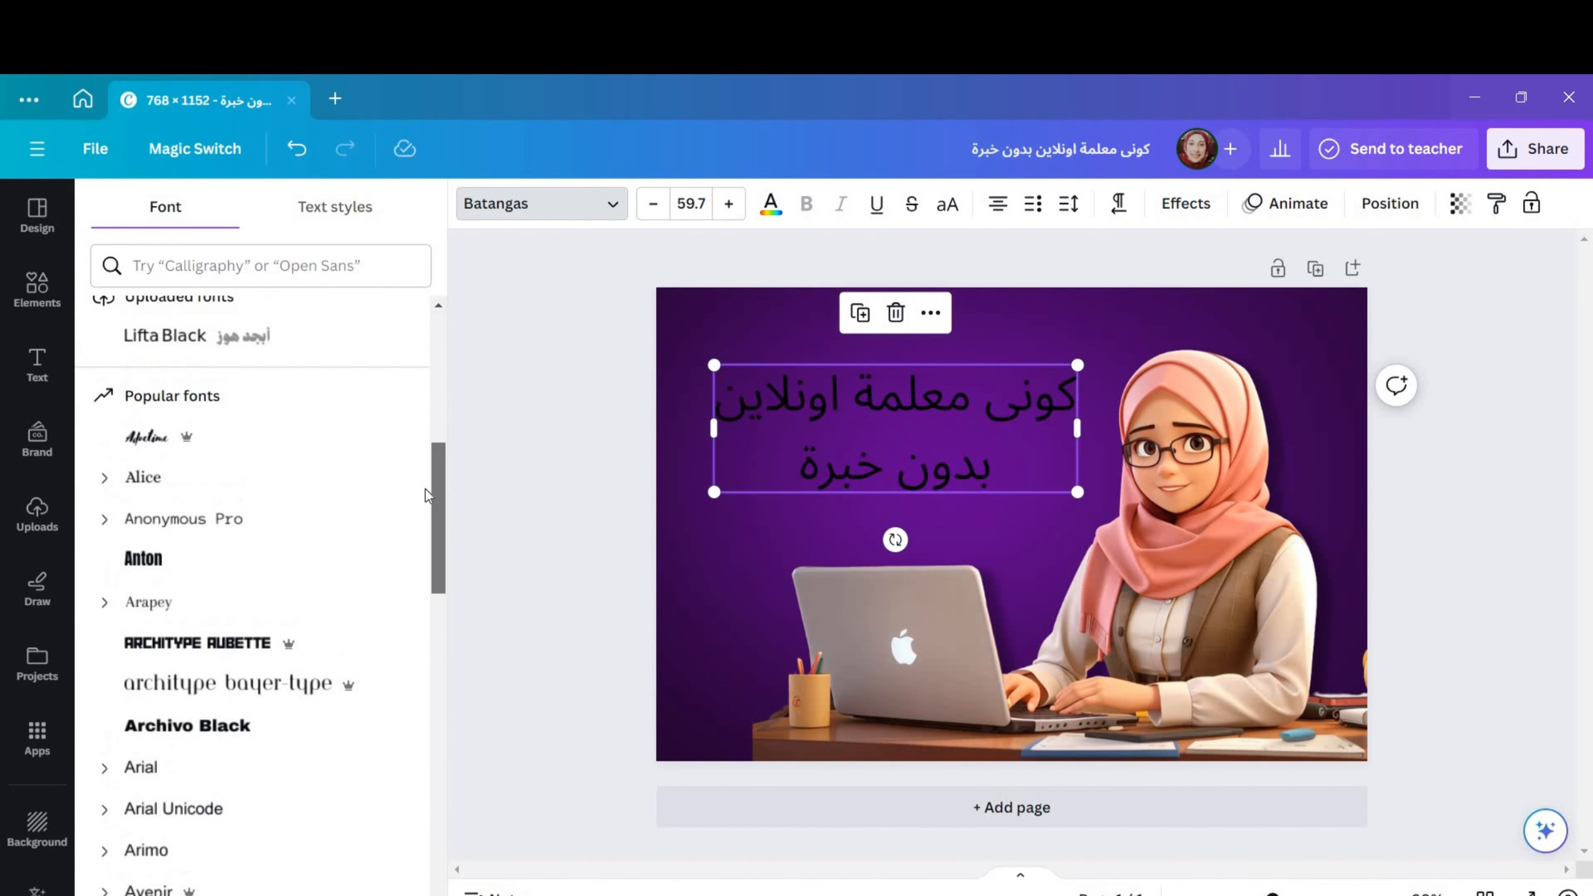
scroll(426, 490, up, 9)
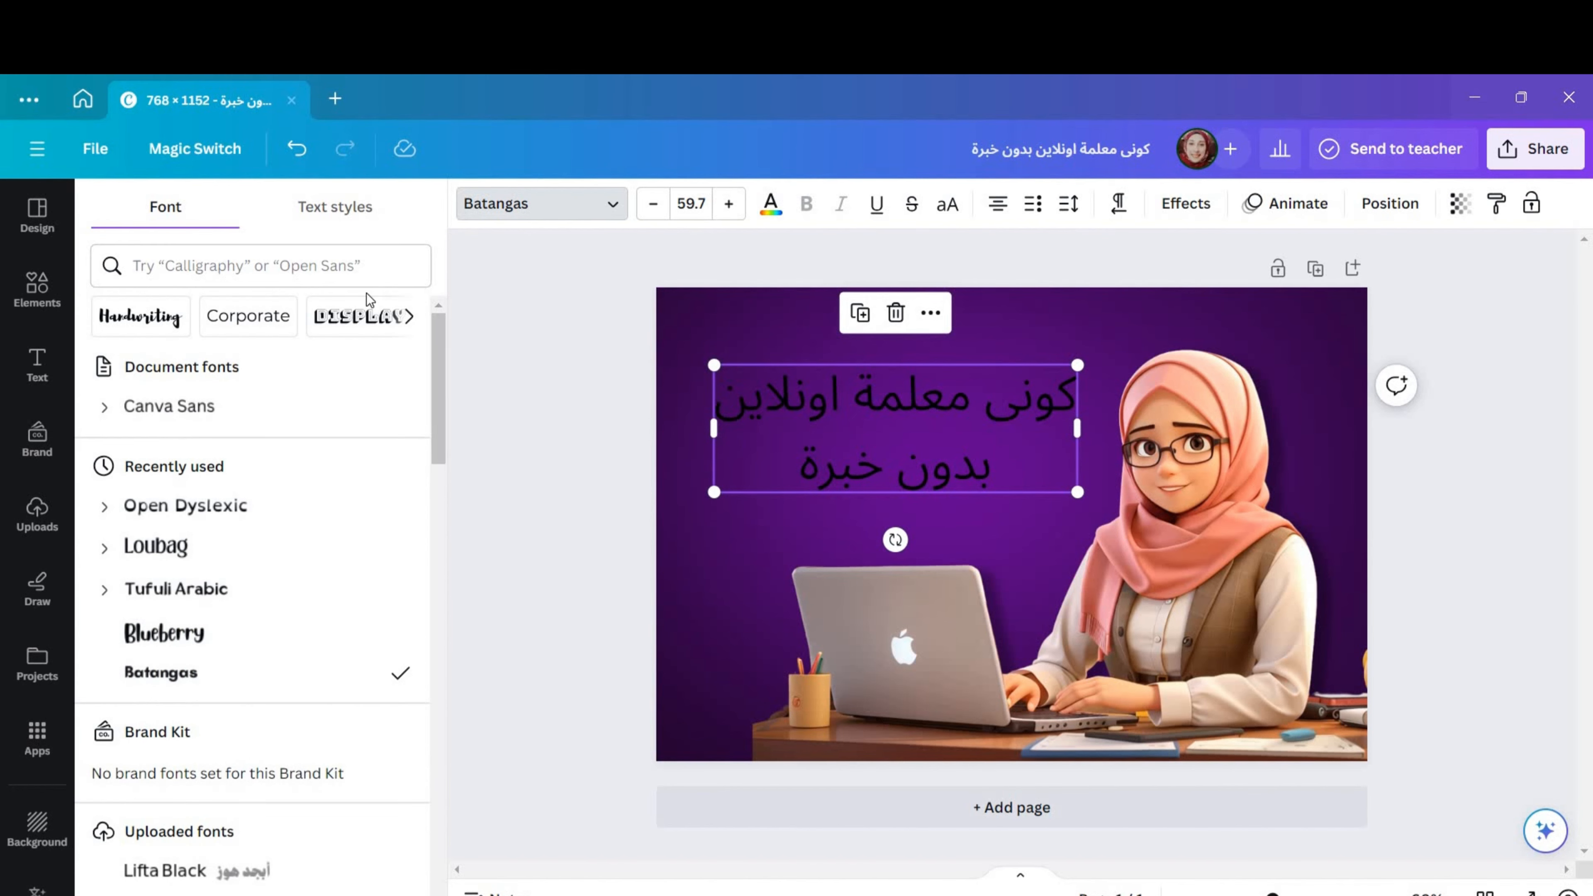
Step: Search the fonts for 'arabic' and pick the Egypt suggestion
click(358, 268)
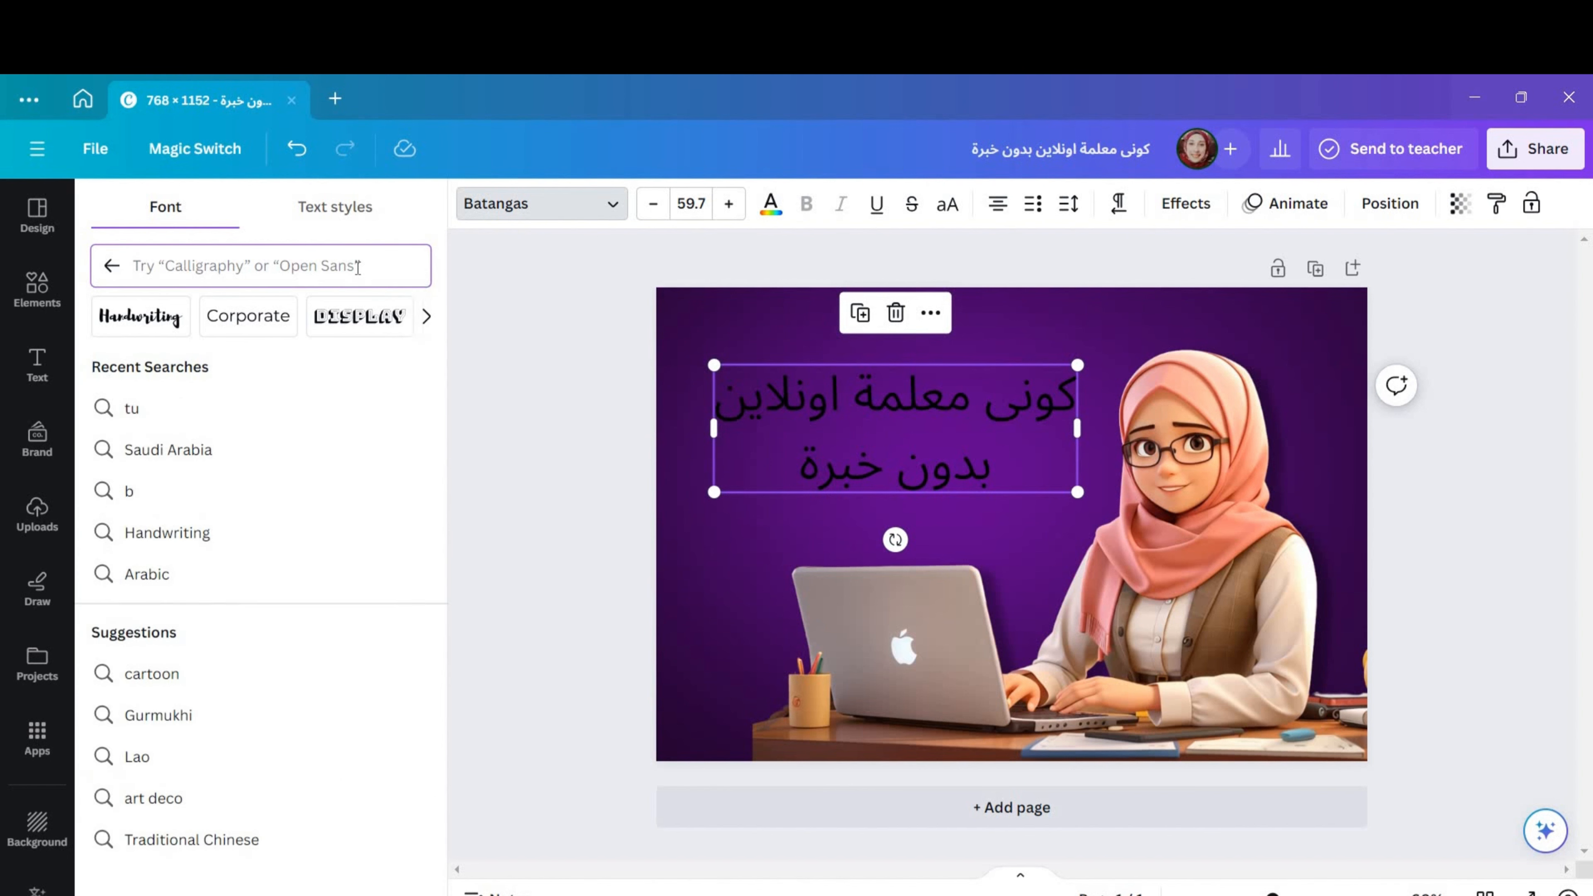
text(شق)
key(BackSpace)
key(BackSpace)
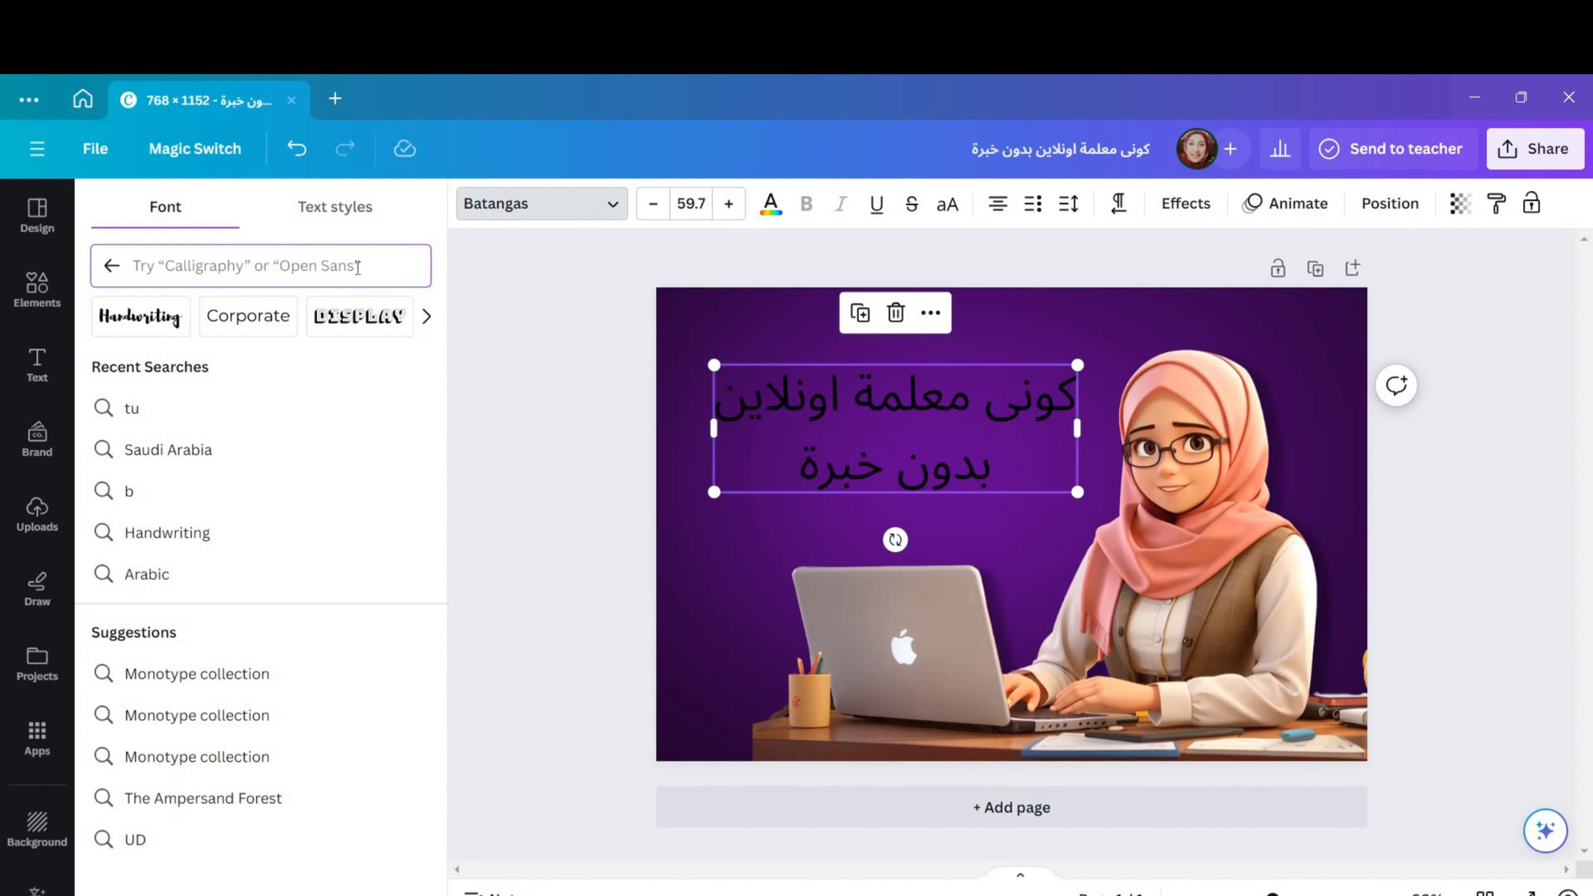
text(ara)
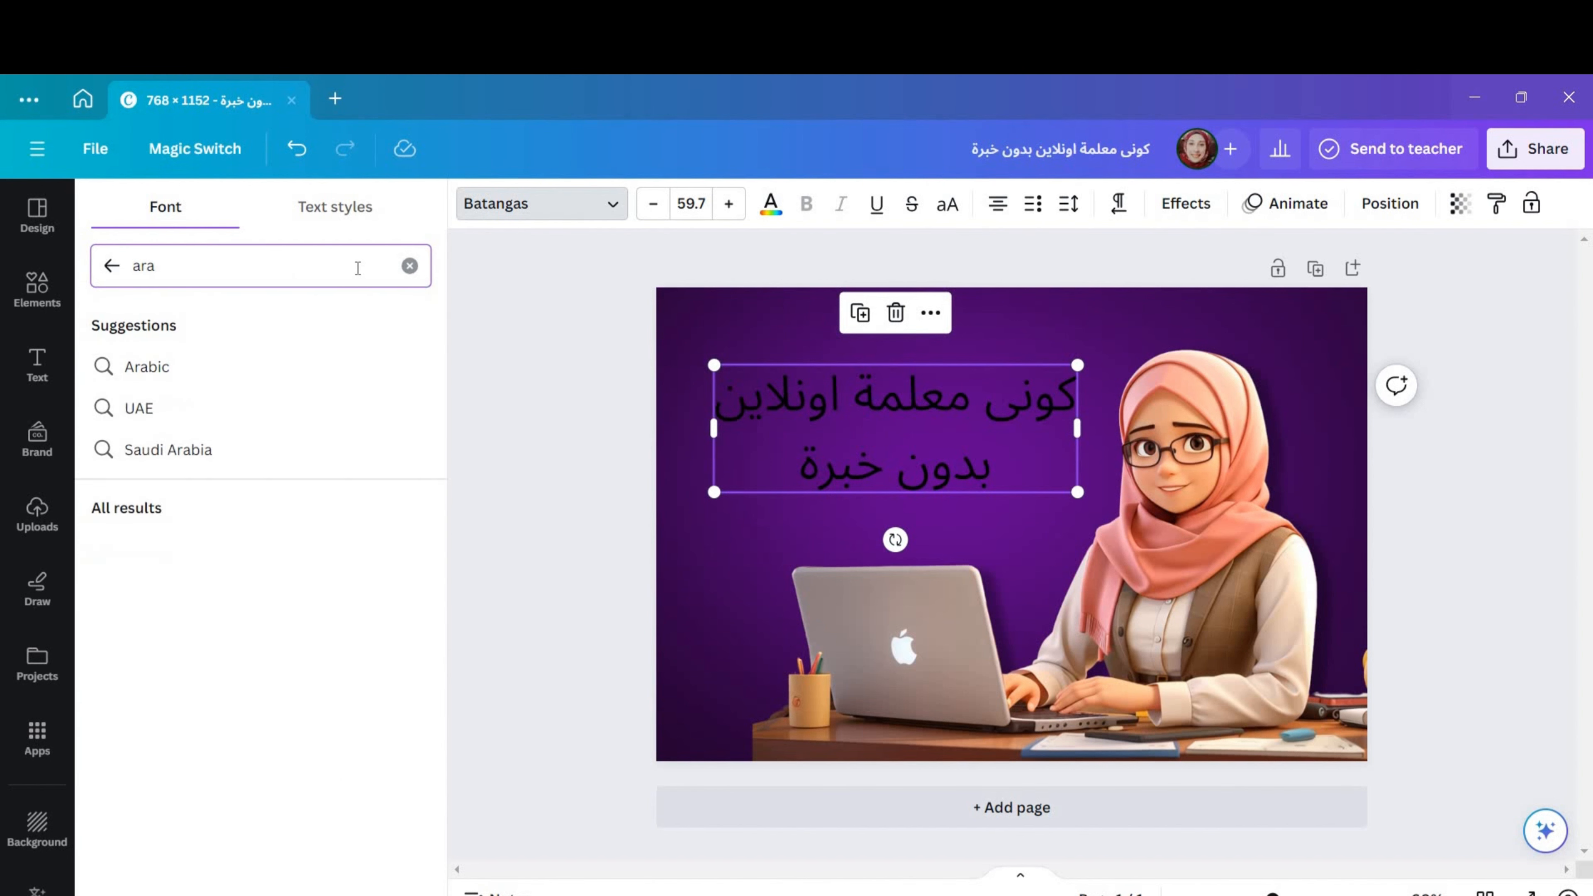
text(biv)
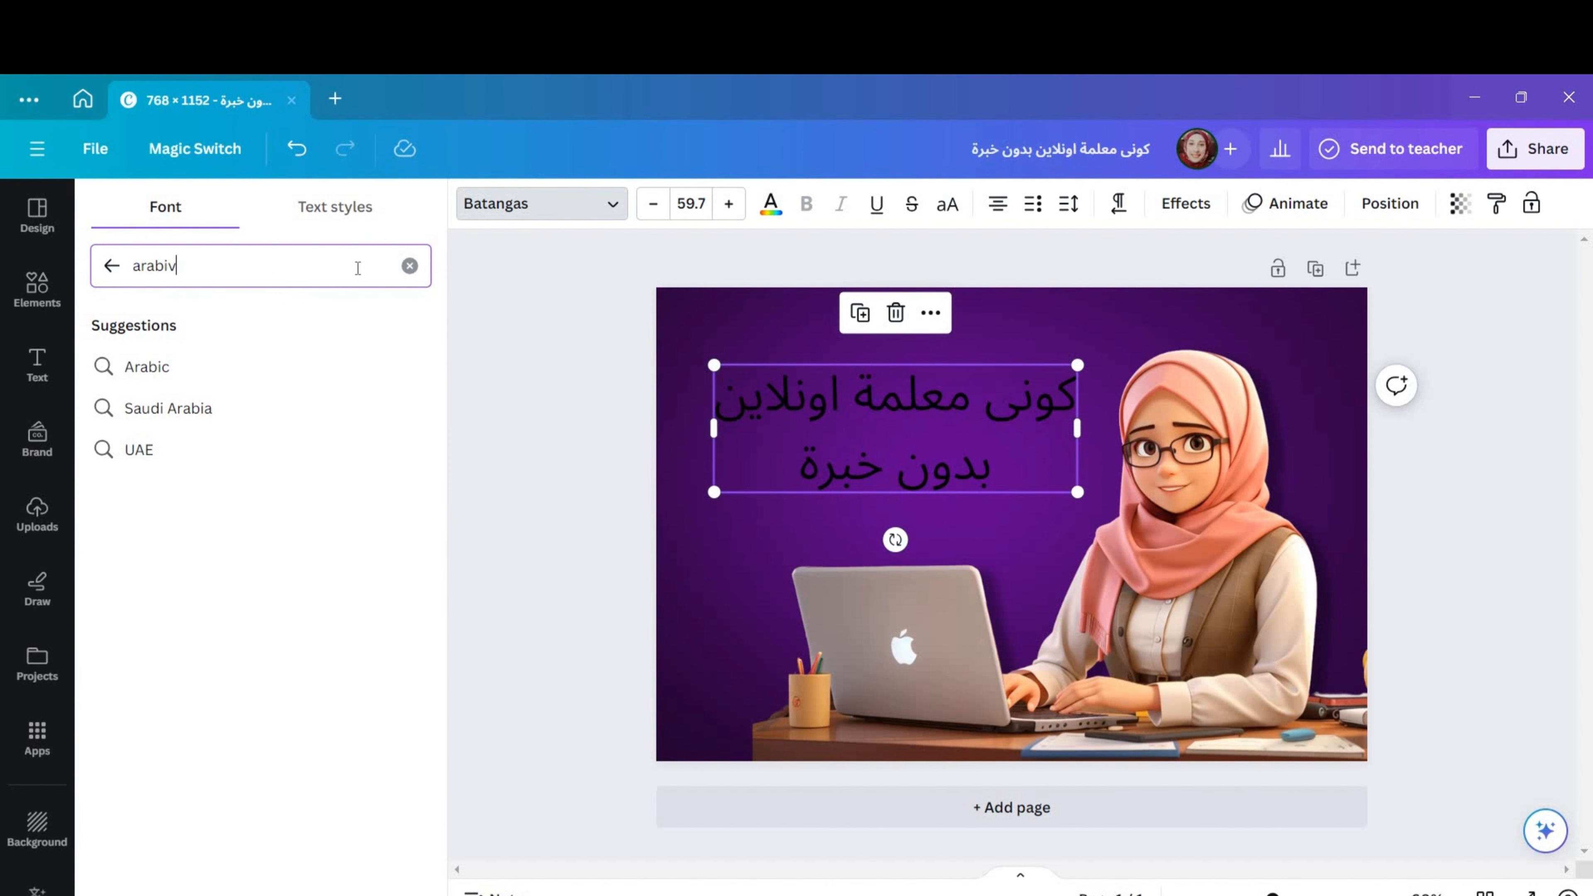
key(BackSpace)
text(c)
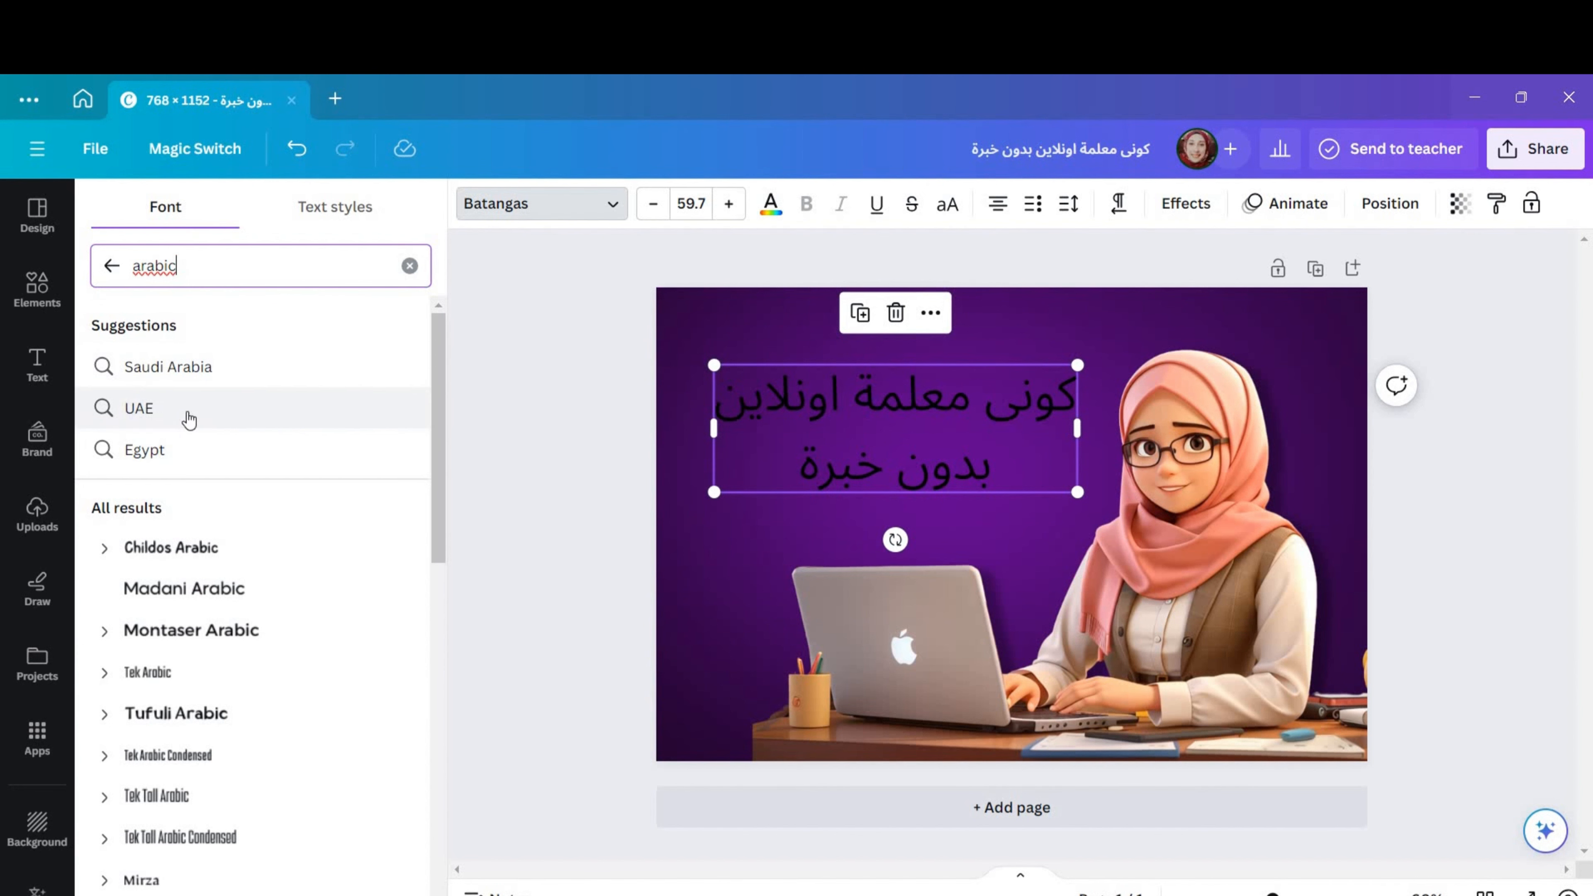
click(133, 464)
Step: Try Helvetica World, Tahoma and Bahjaa, then set the heading in Tufuli Arabic and select all its text
click(160, 411)
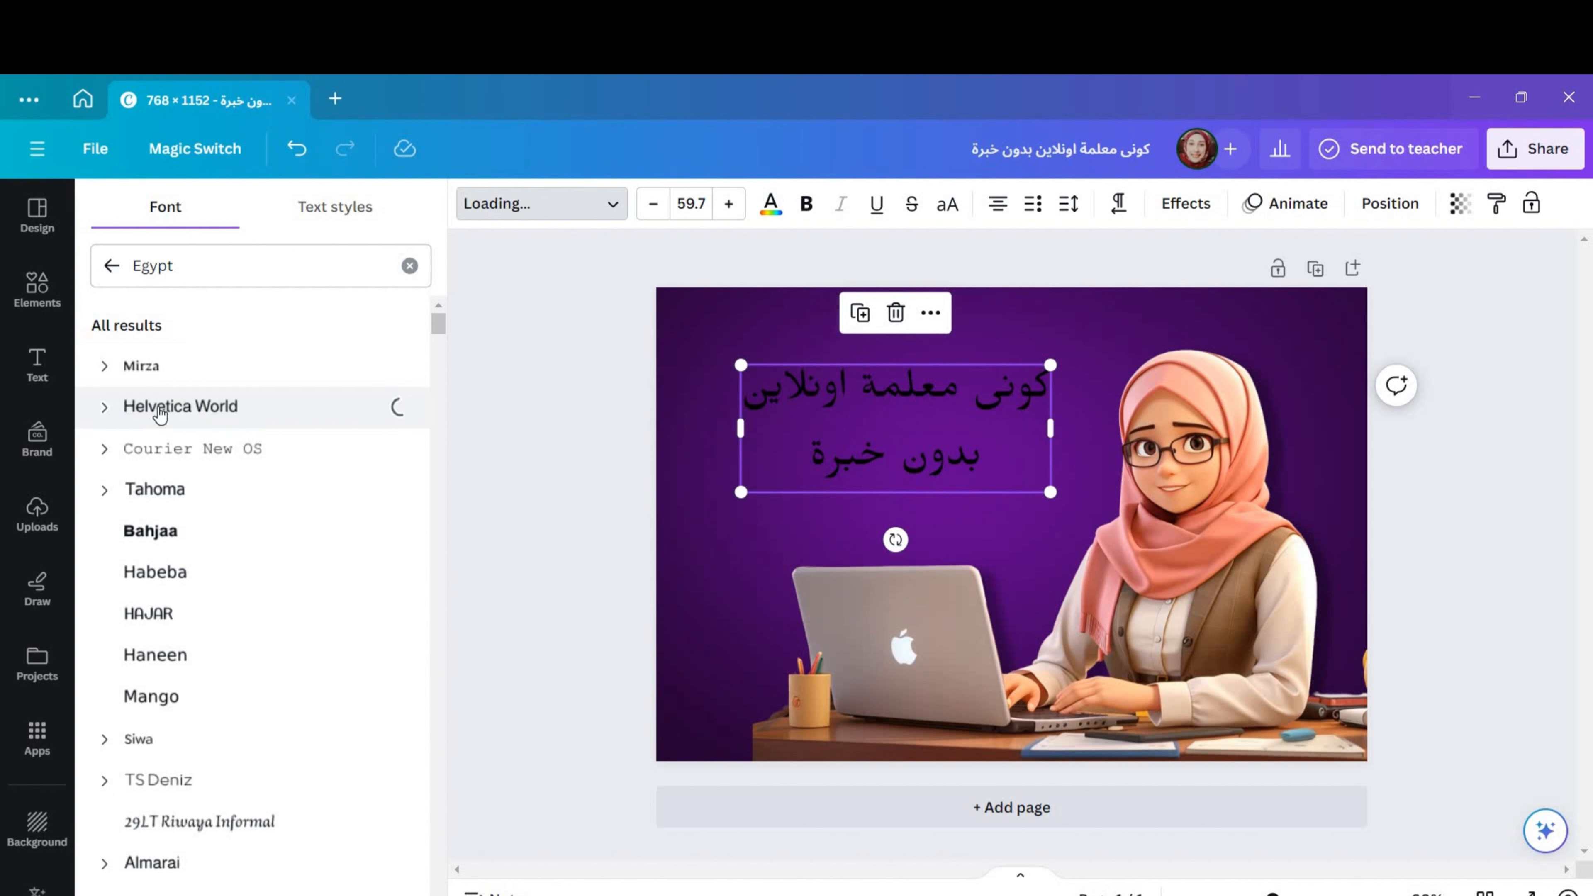
click(146, 502)
click(143, 537)
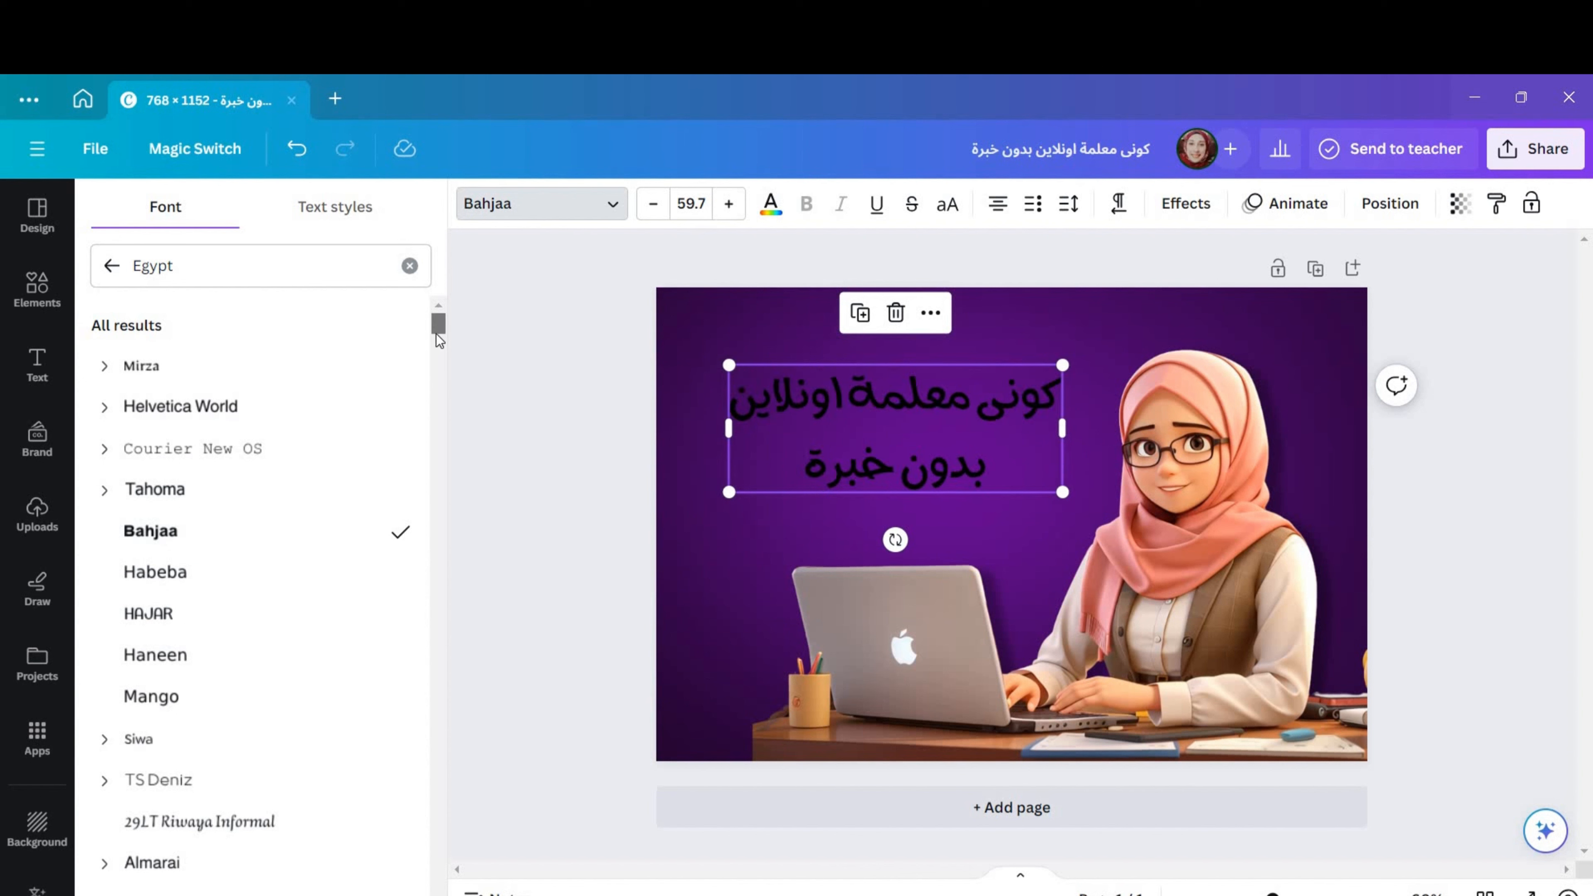
drag(436, 329, 439, 317)
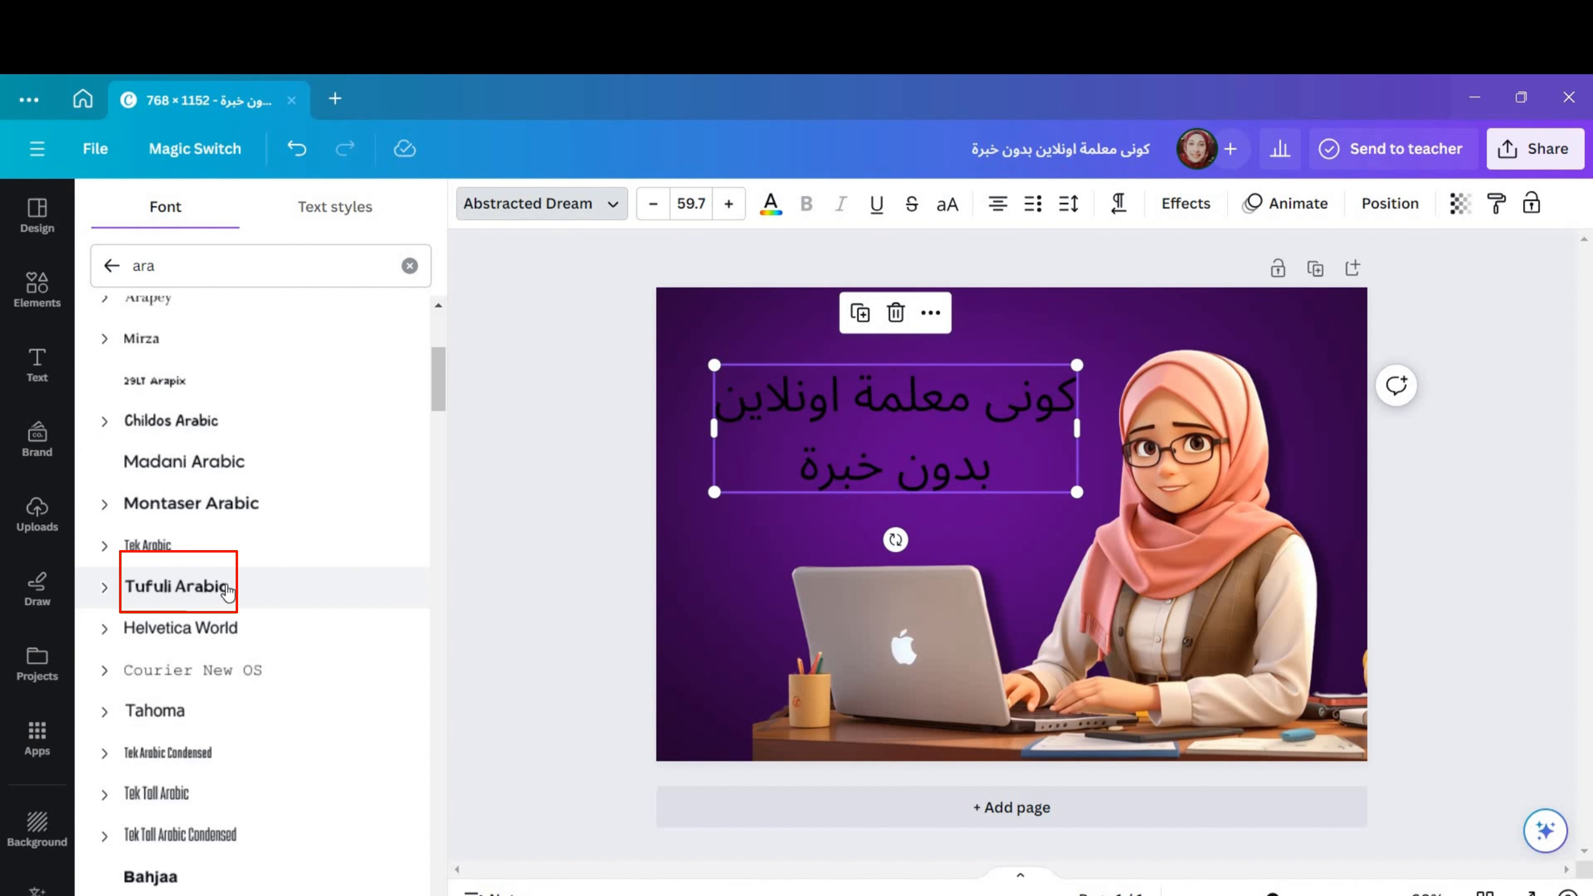
click(227, 590)
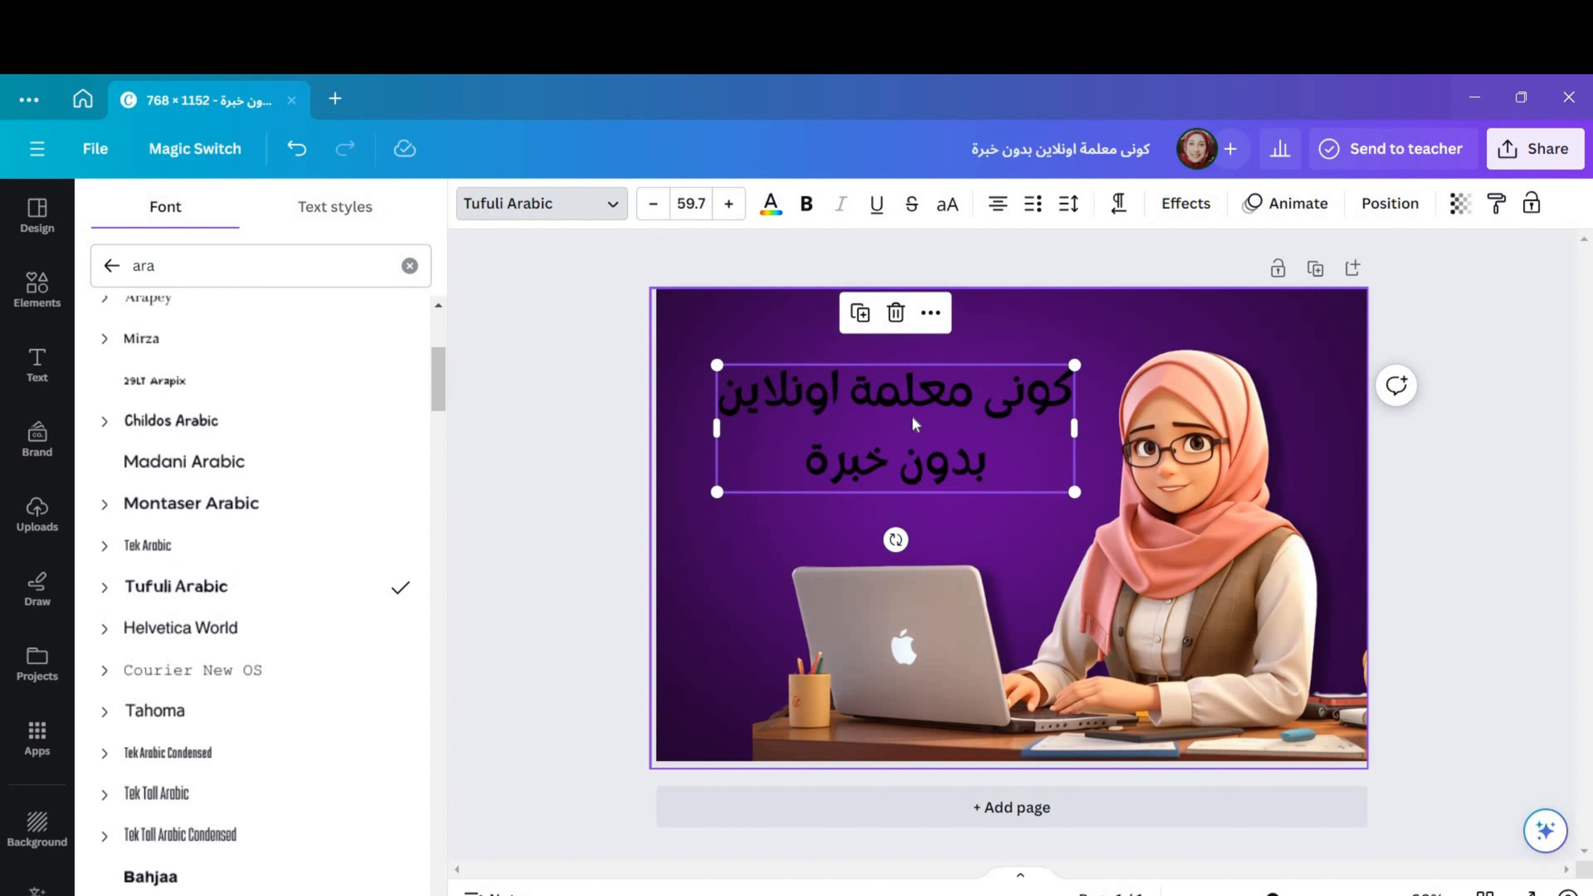
click(800, 464)
drag(800, 464, 1071, 392)
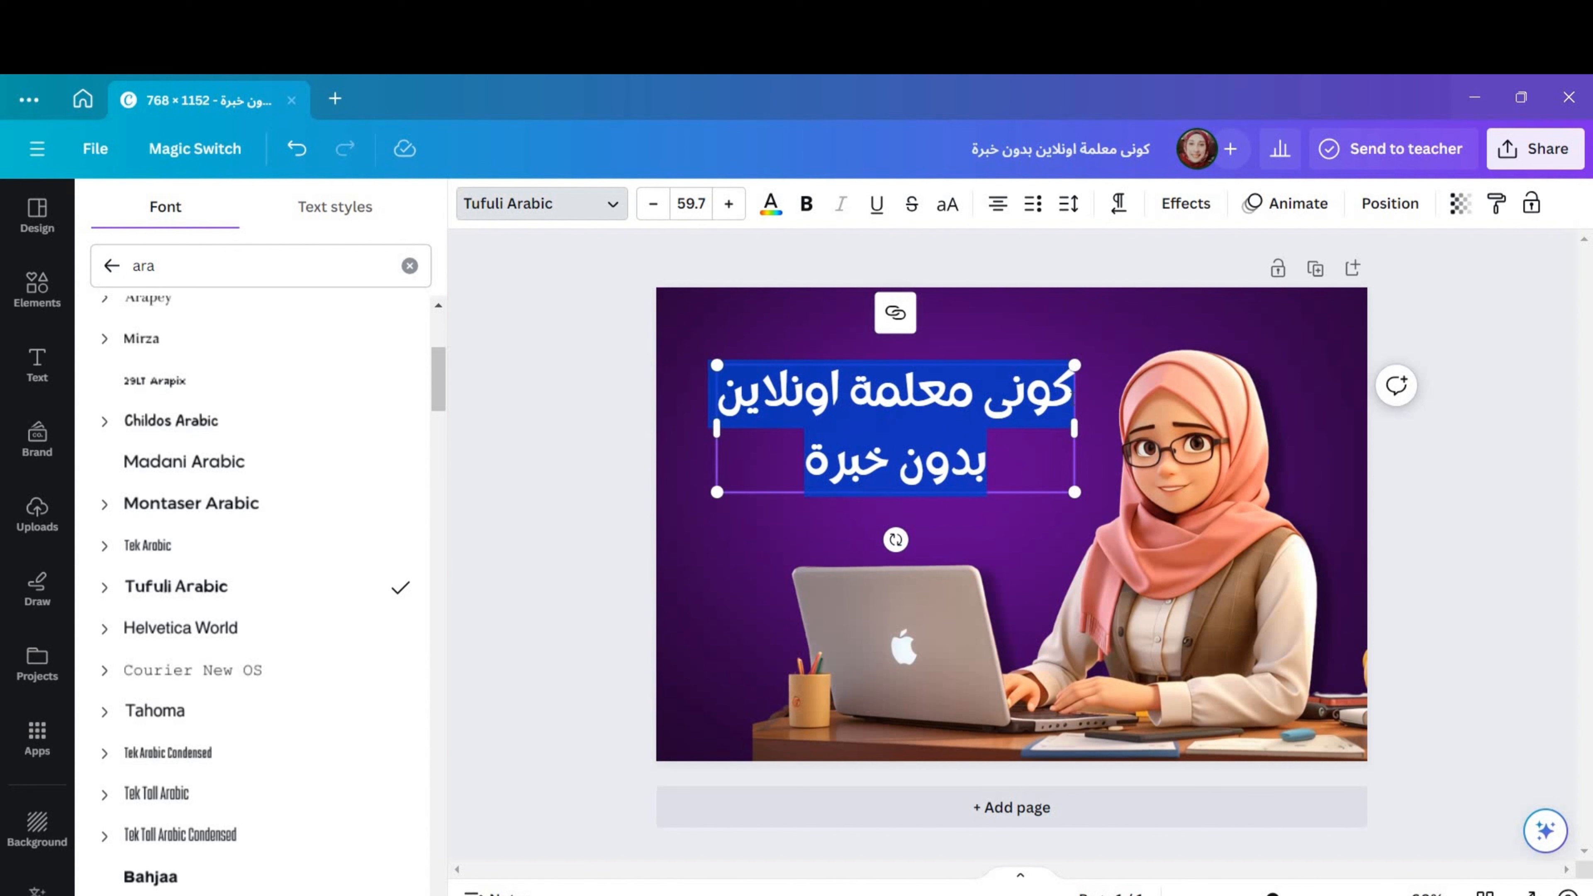
Step: Colour the Arabic heading white (#ffffff) and deselect it to check the result
click(771, 204)
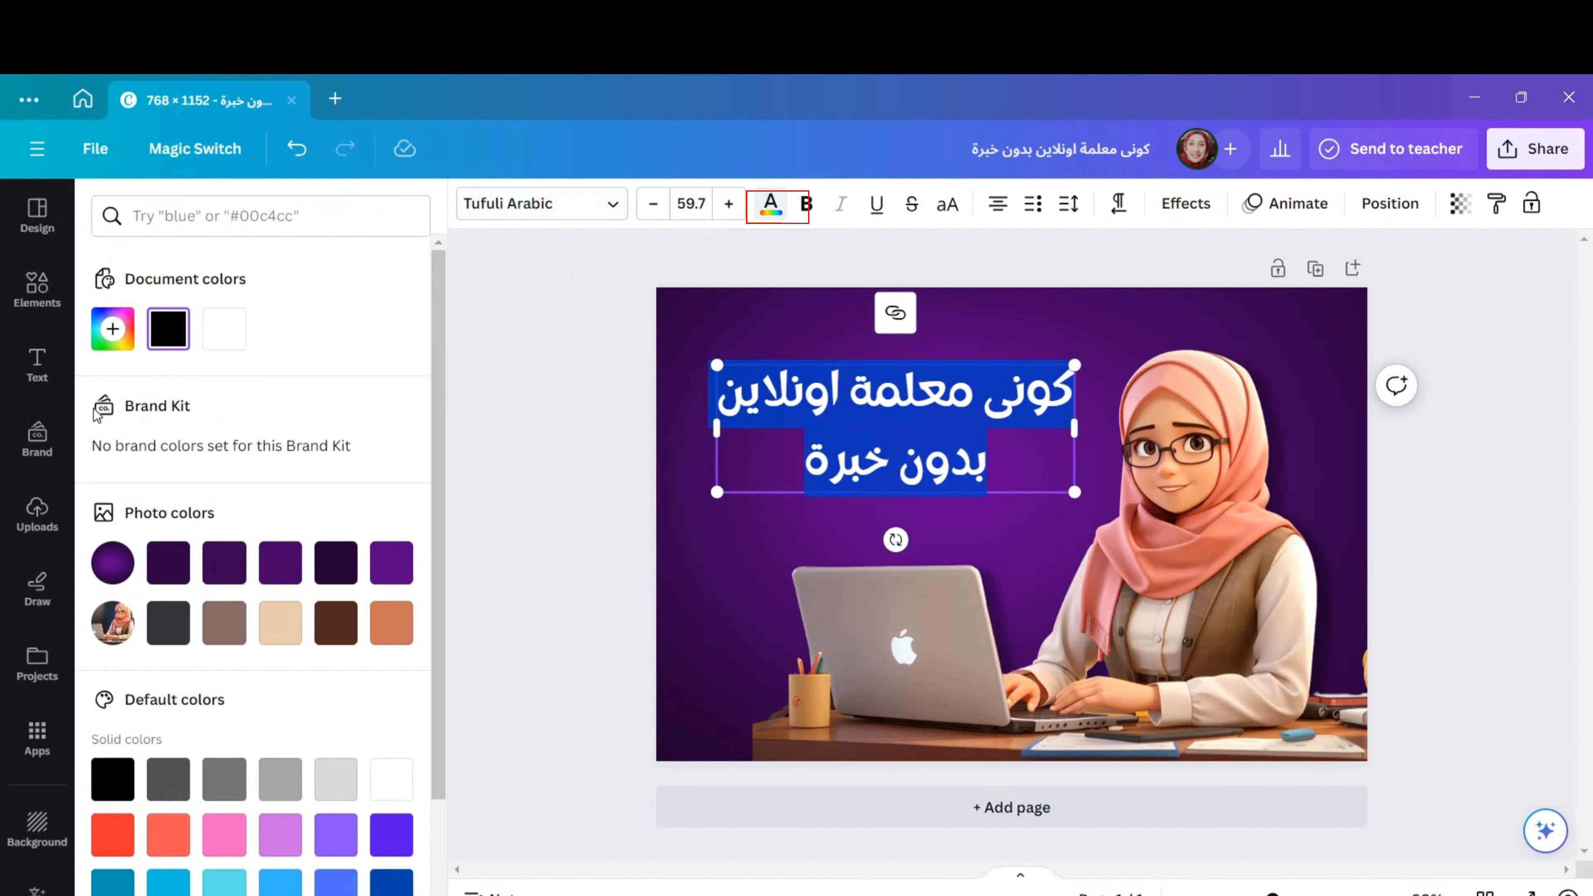
click(222, 351)
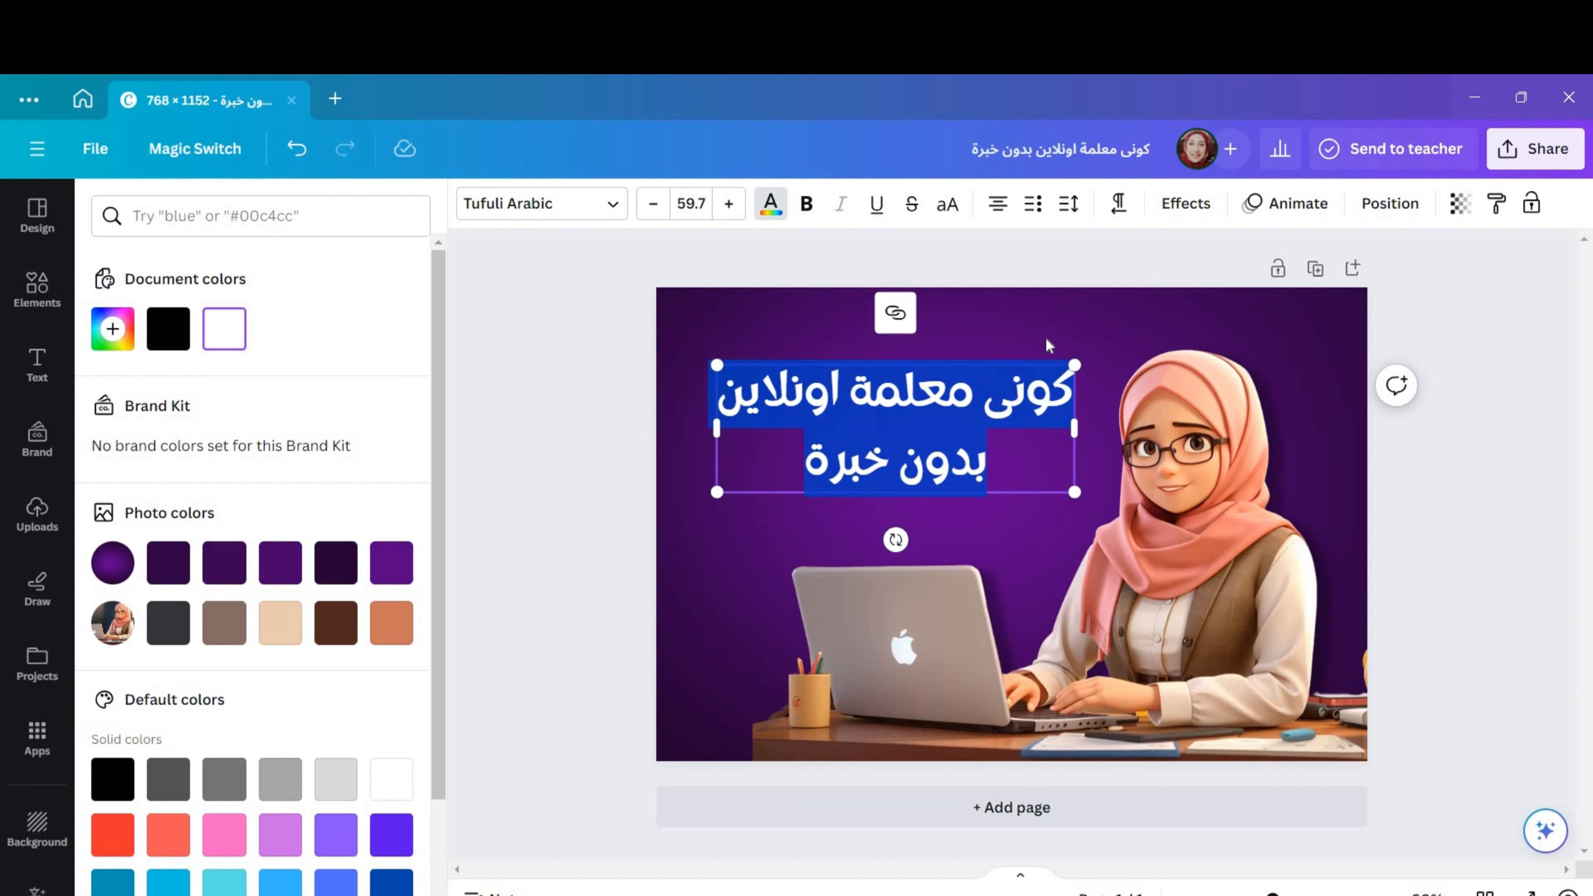
click(607, 502)
click(766, 539)
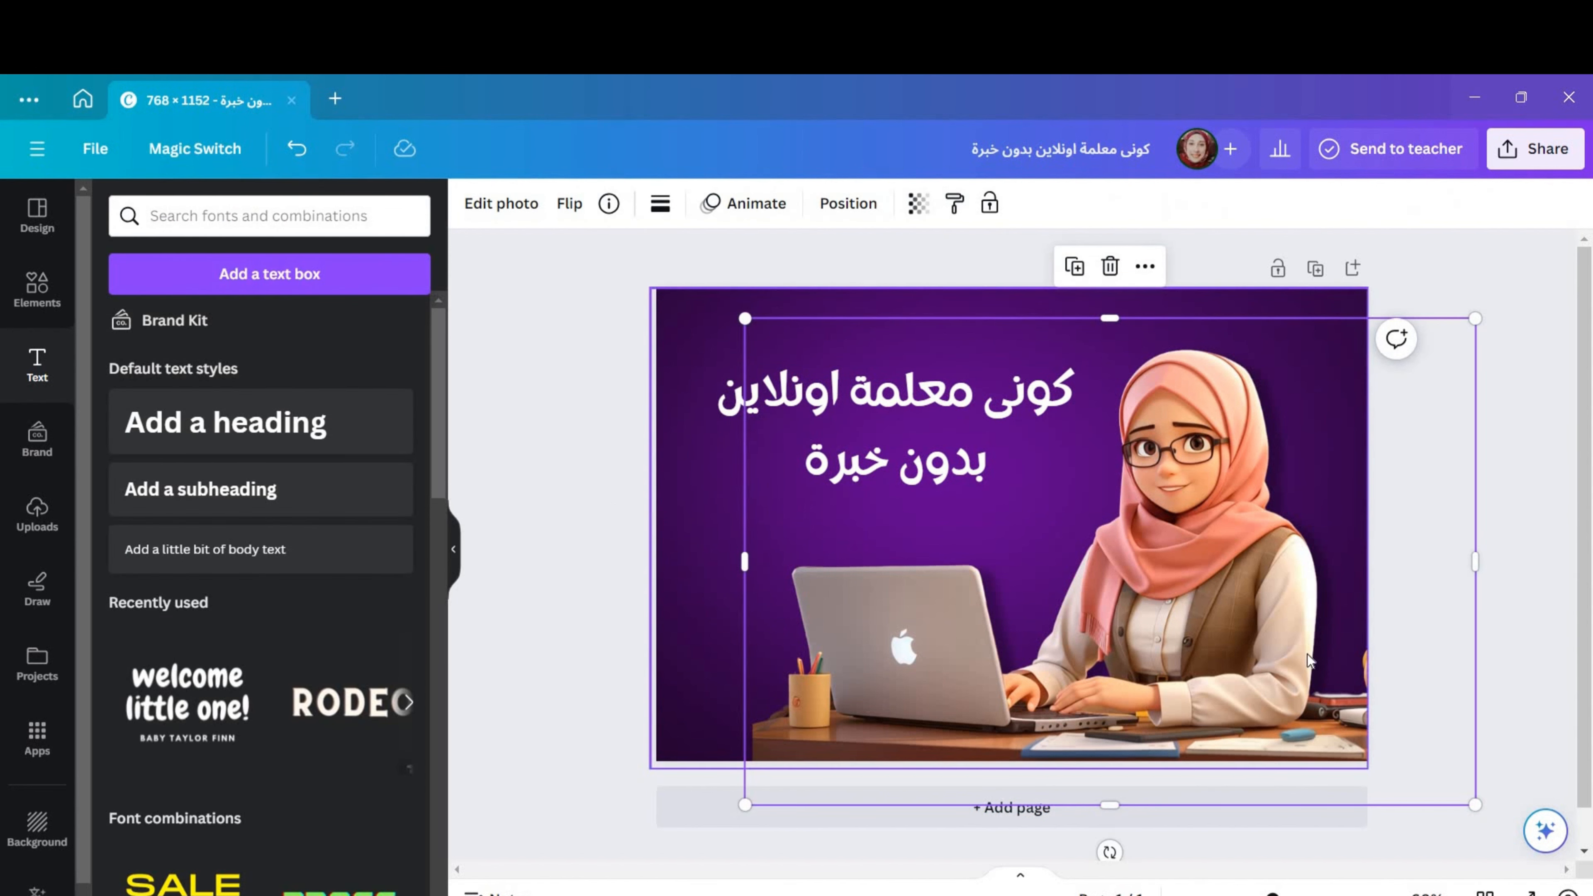
click(1552, 481)
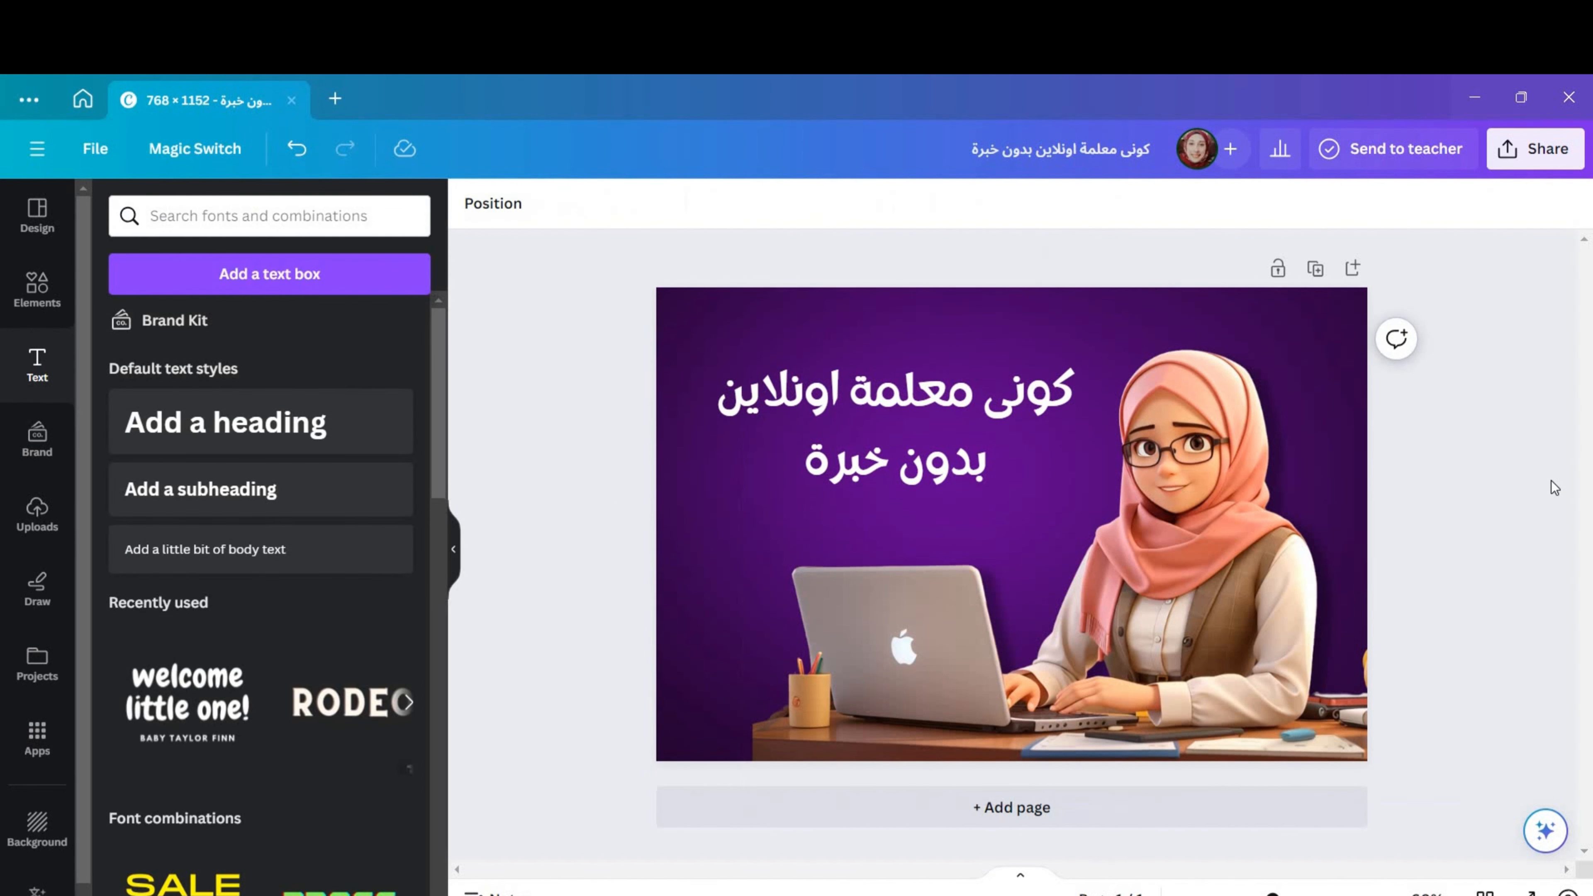
Step: Try a black Shadow and then a black Outline effect on the Arabic heading
click(957, 425)
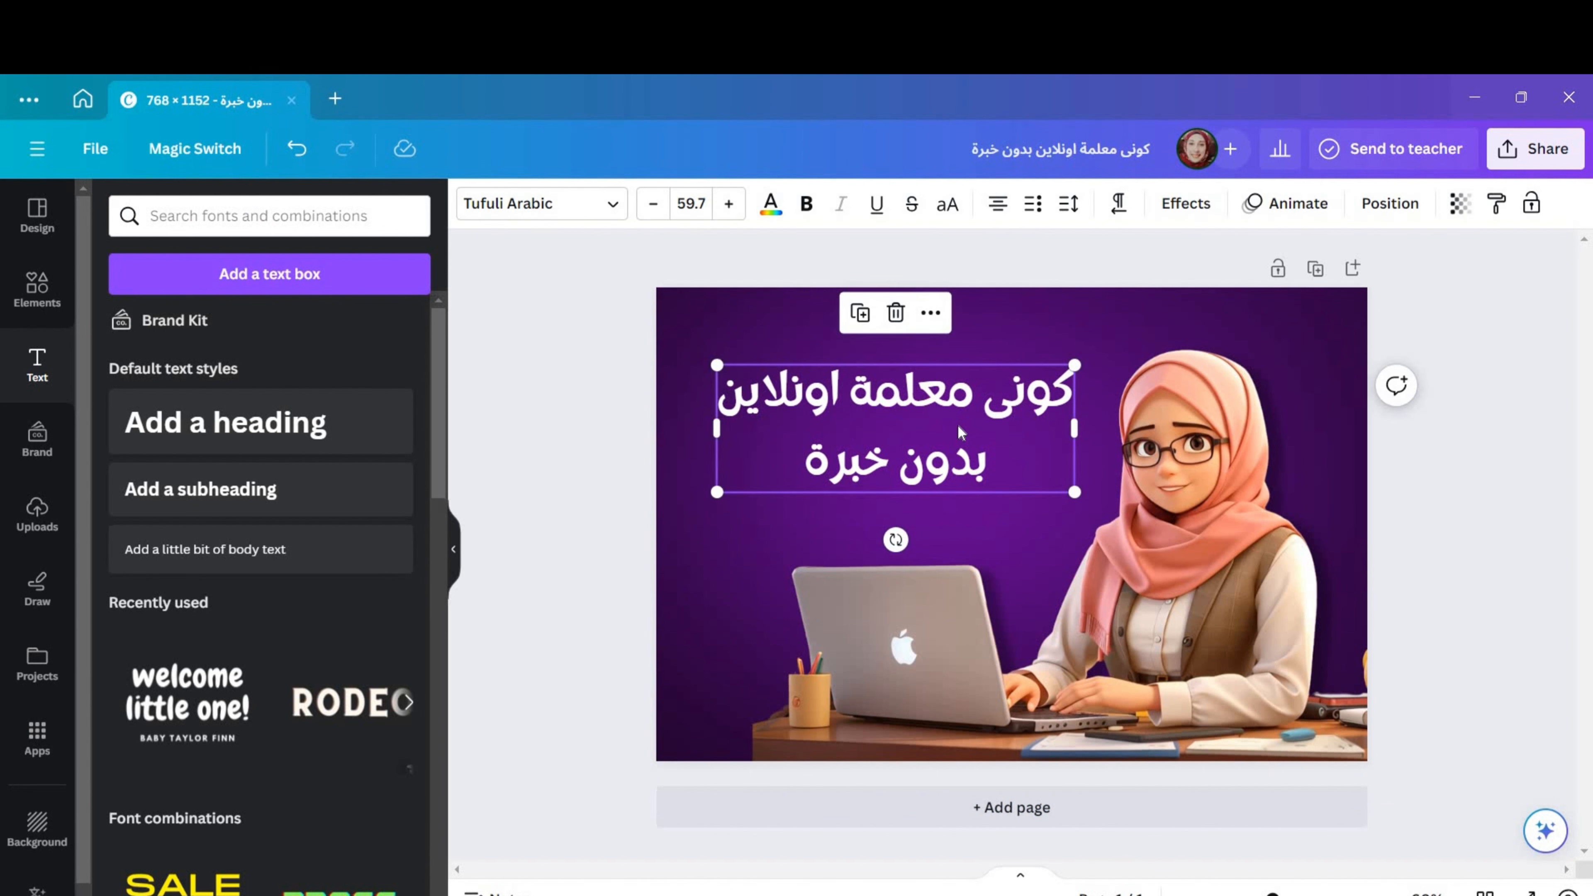
click(1184, 207)
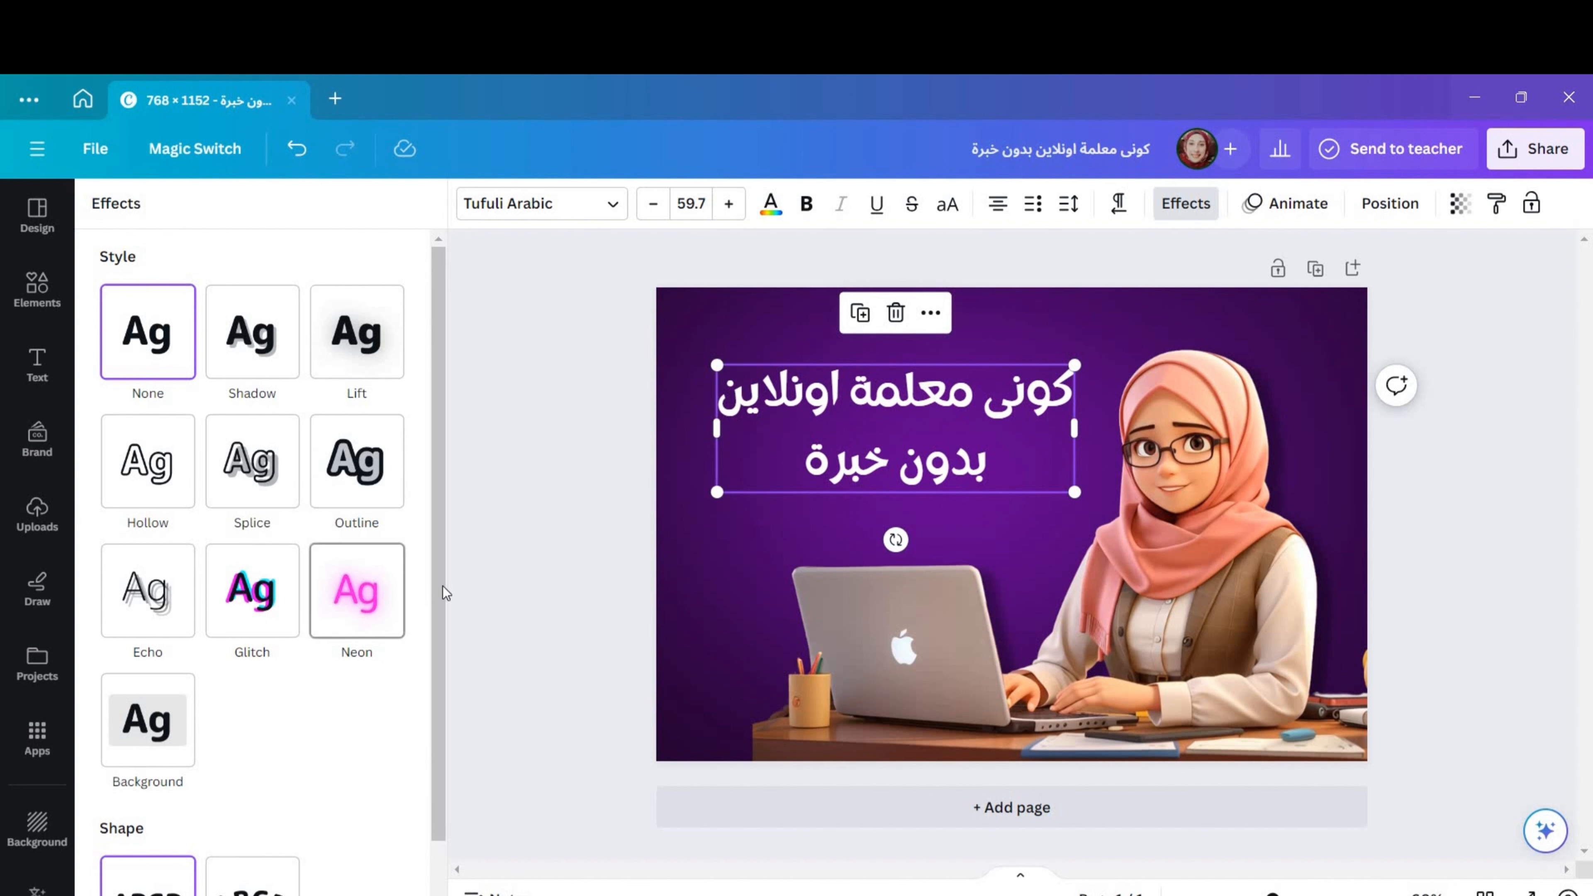
click(268, 328)
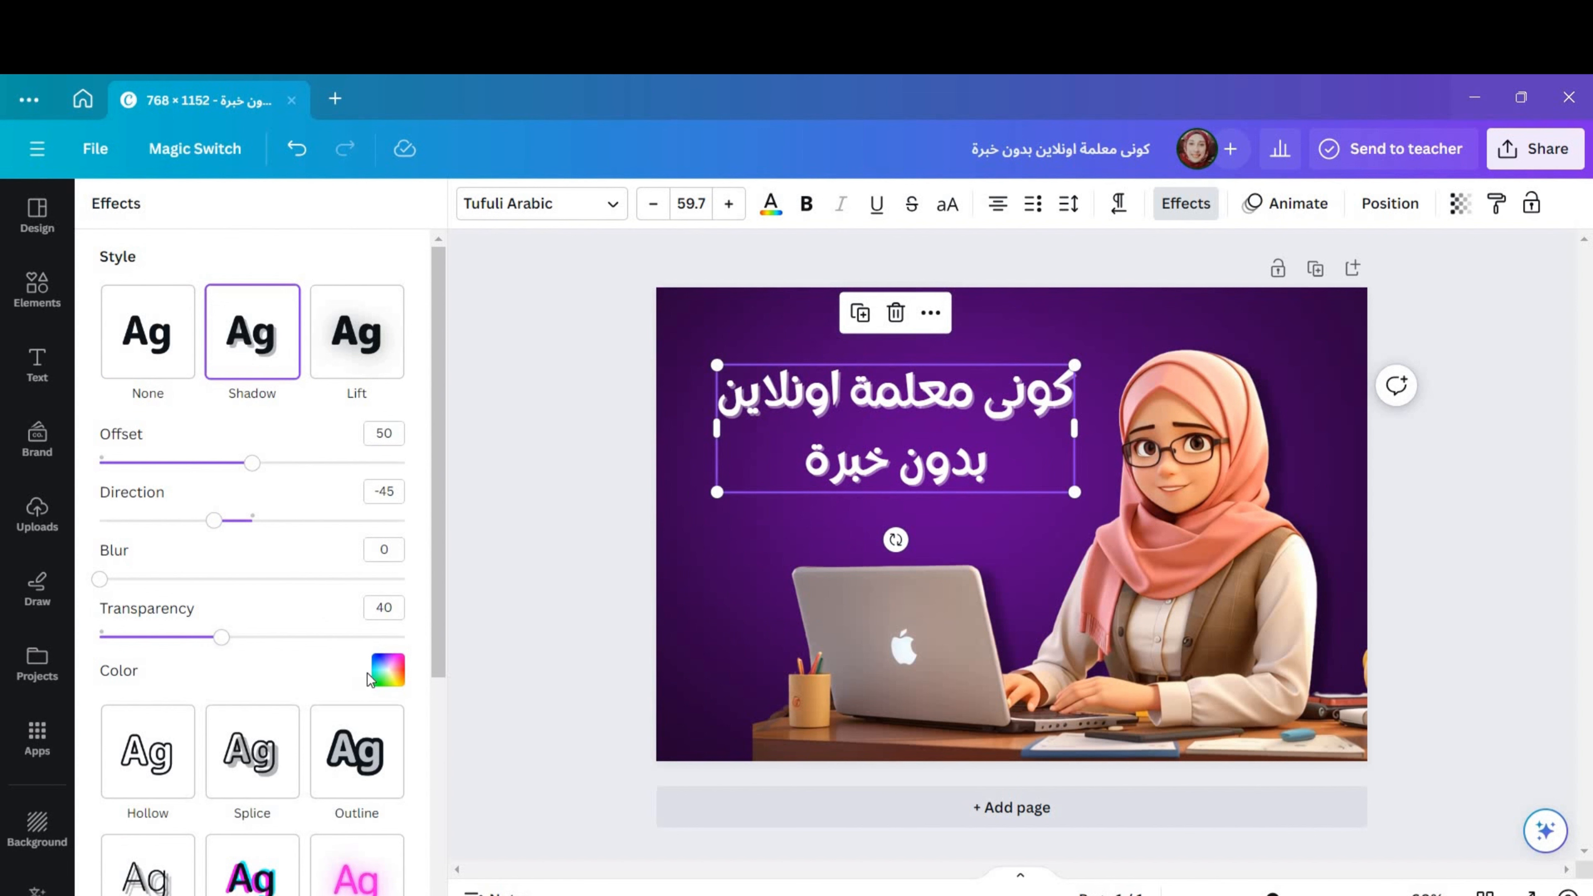
click(389, 671)
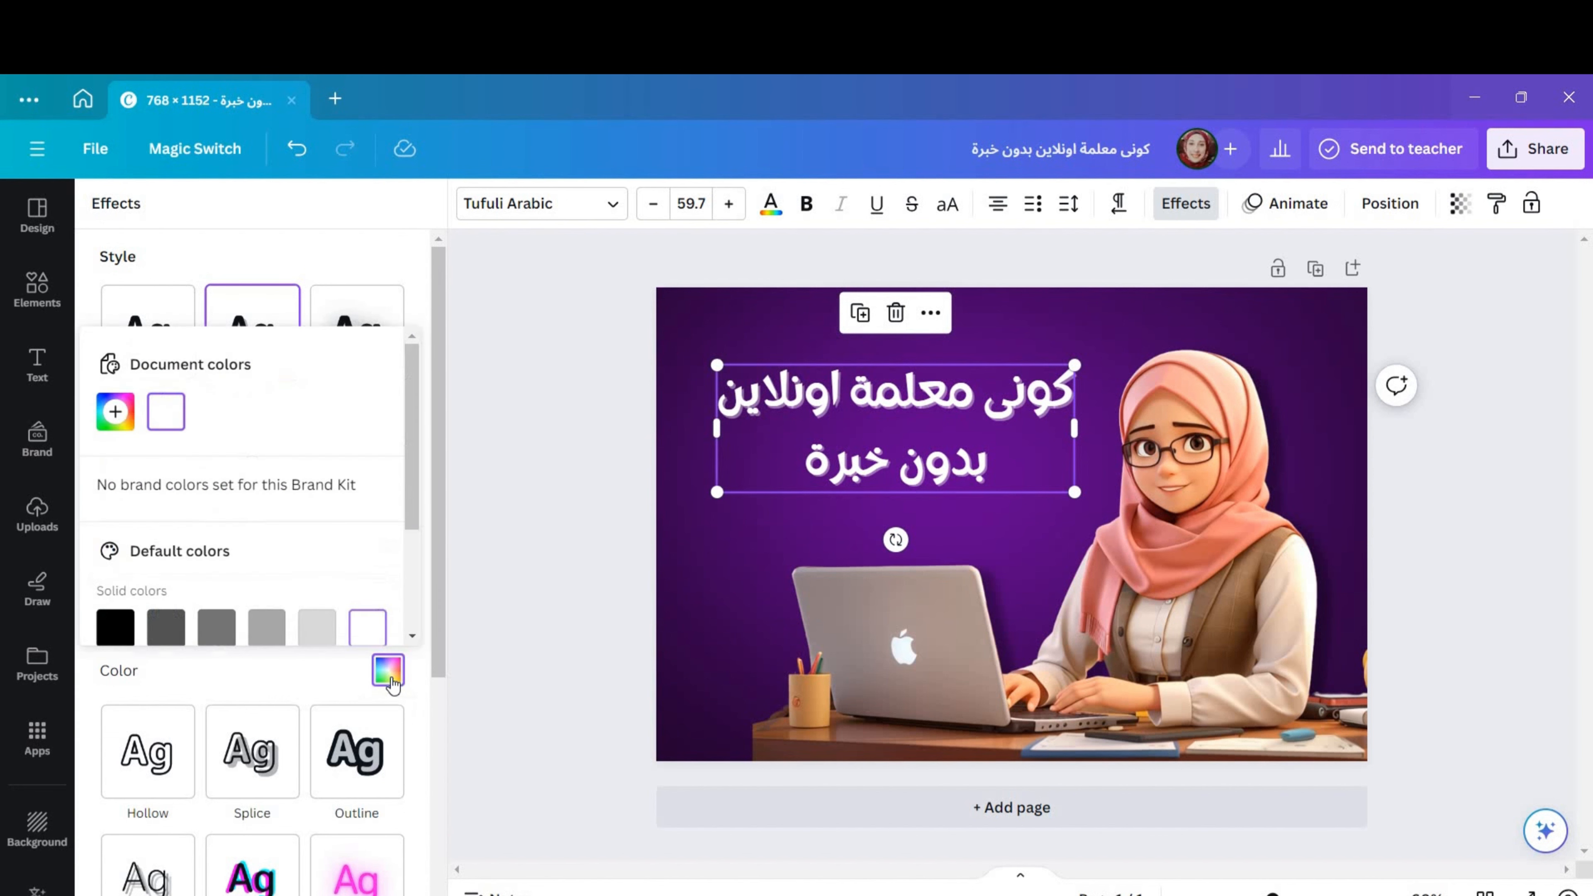
click(124, 628)
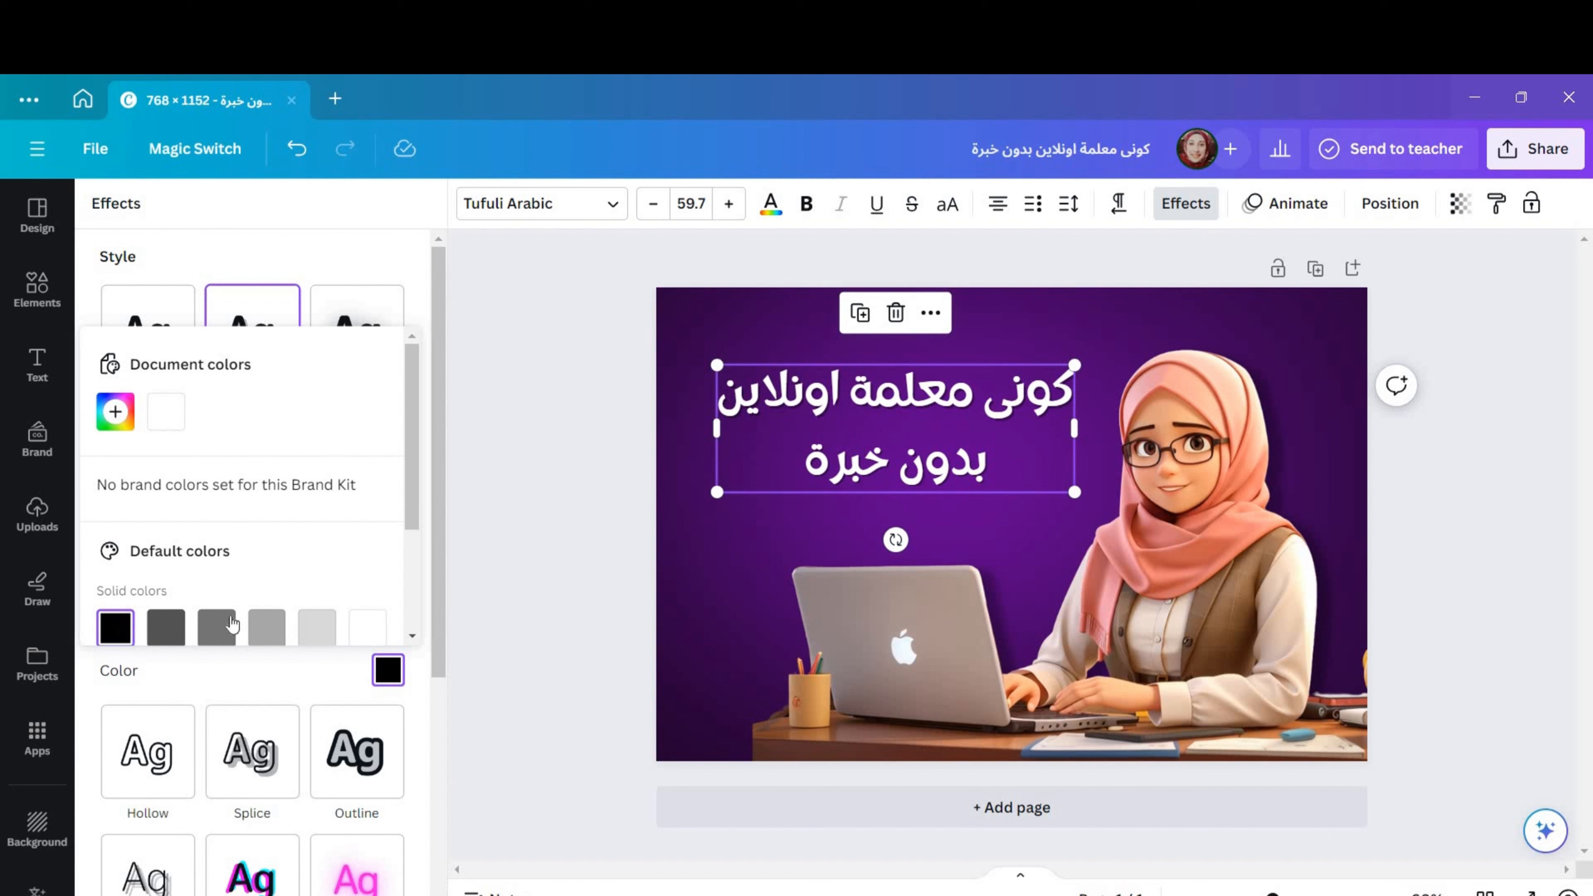
click(368, 753)
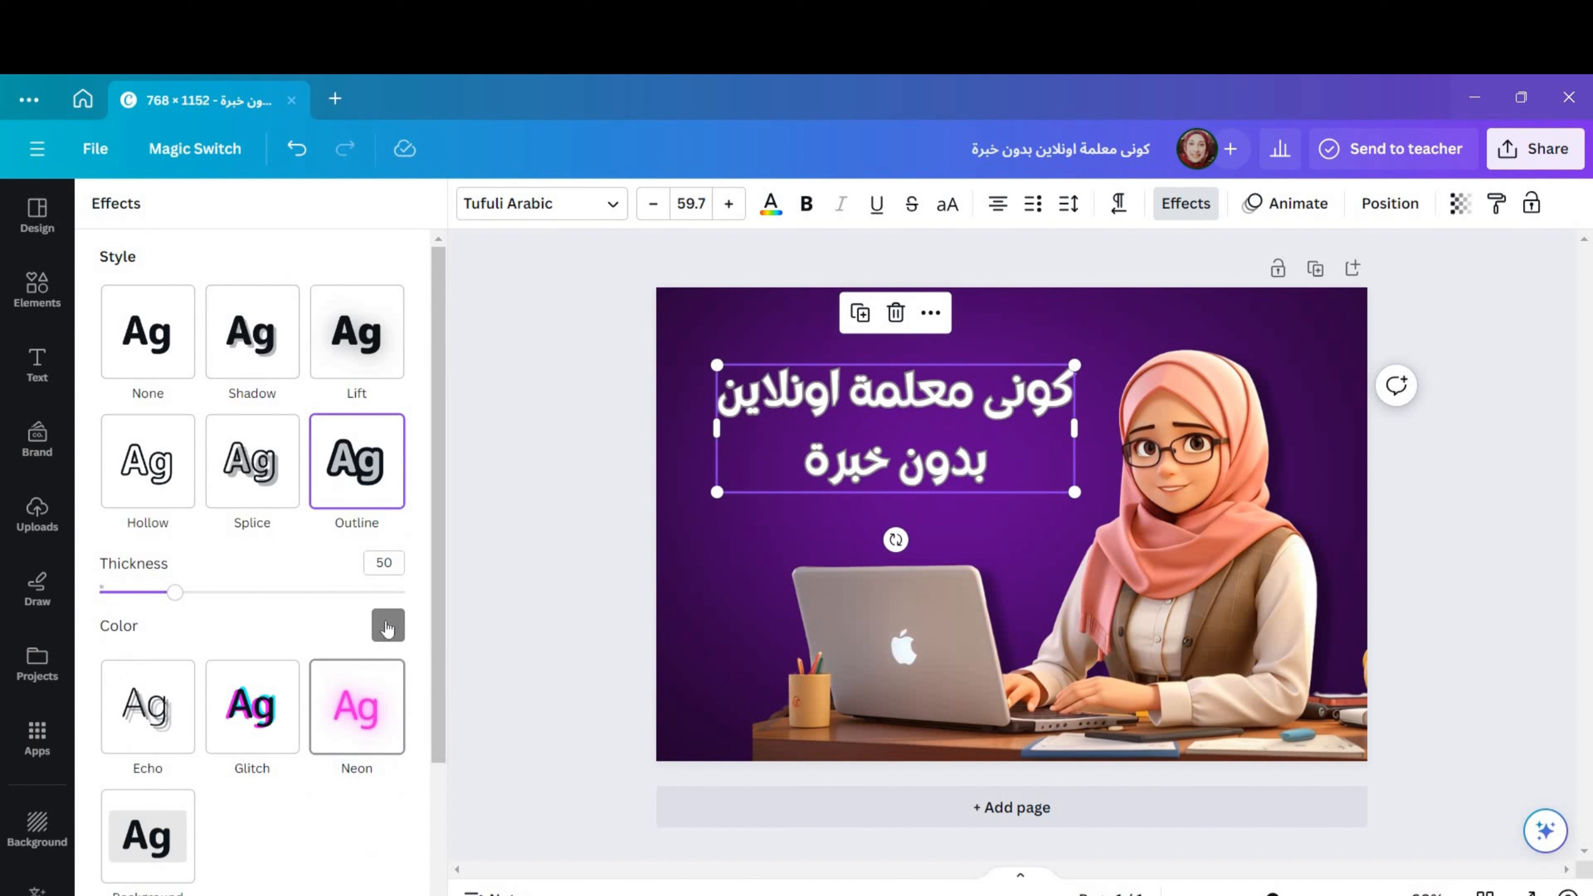
click(388, 626)
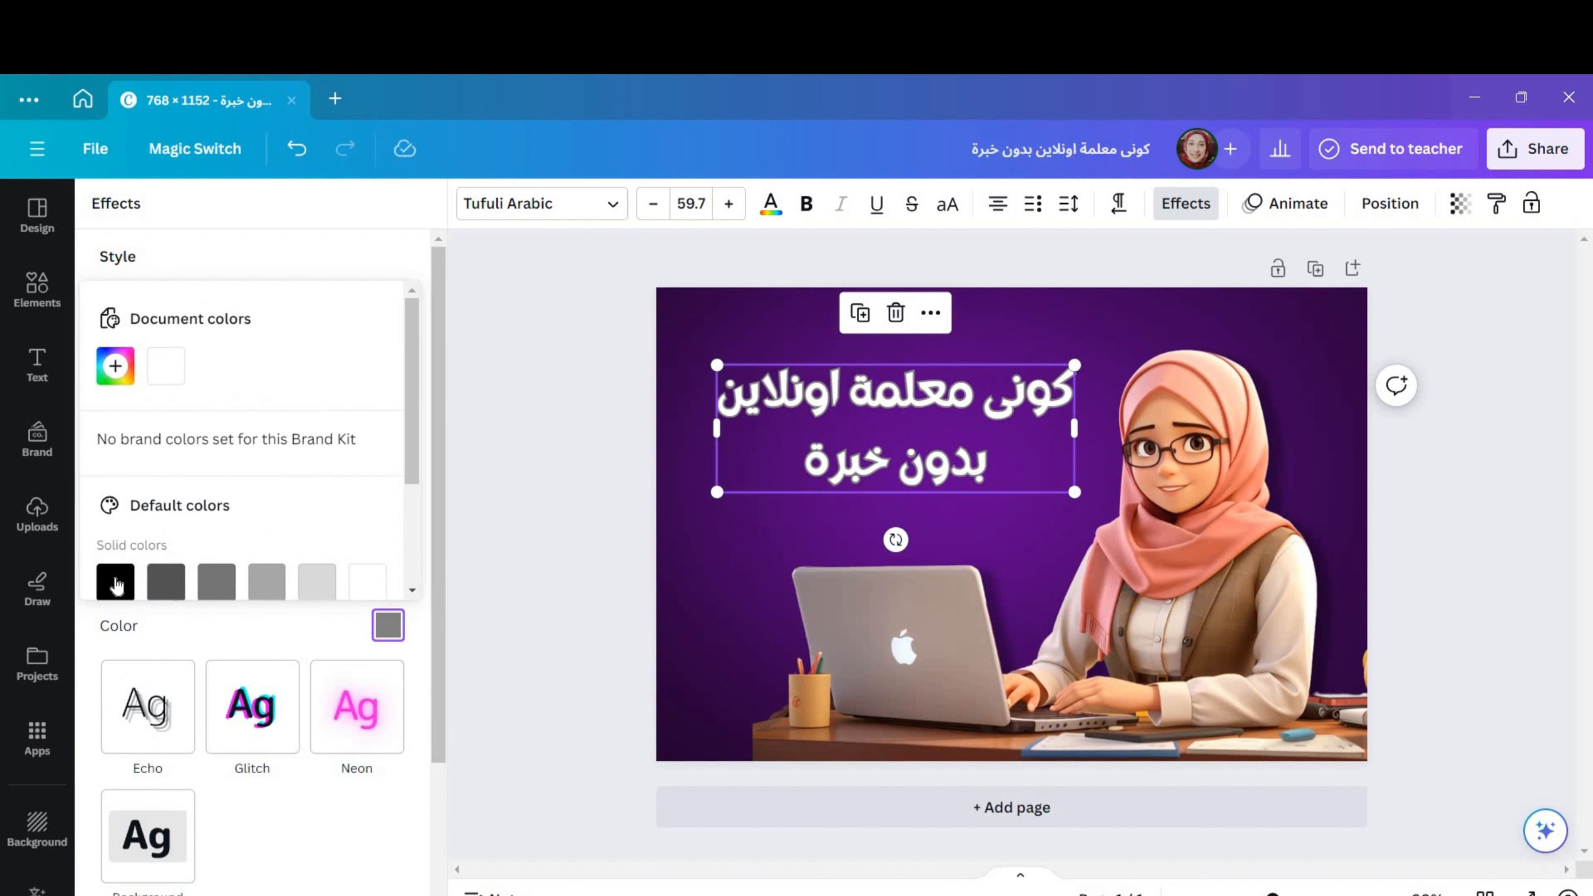
click(116, 582)
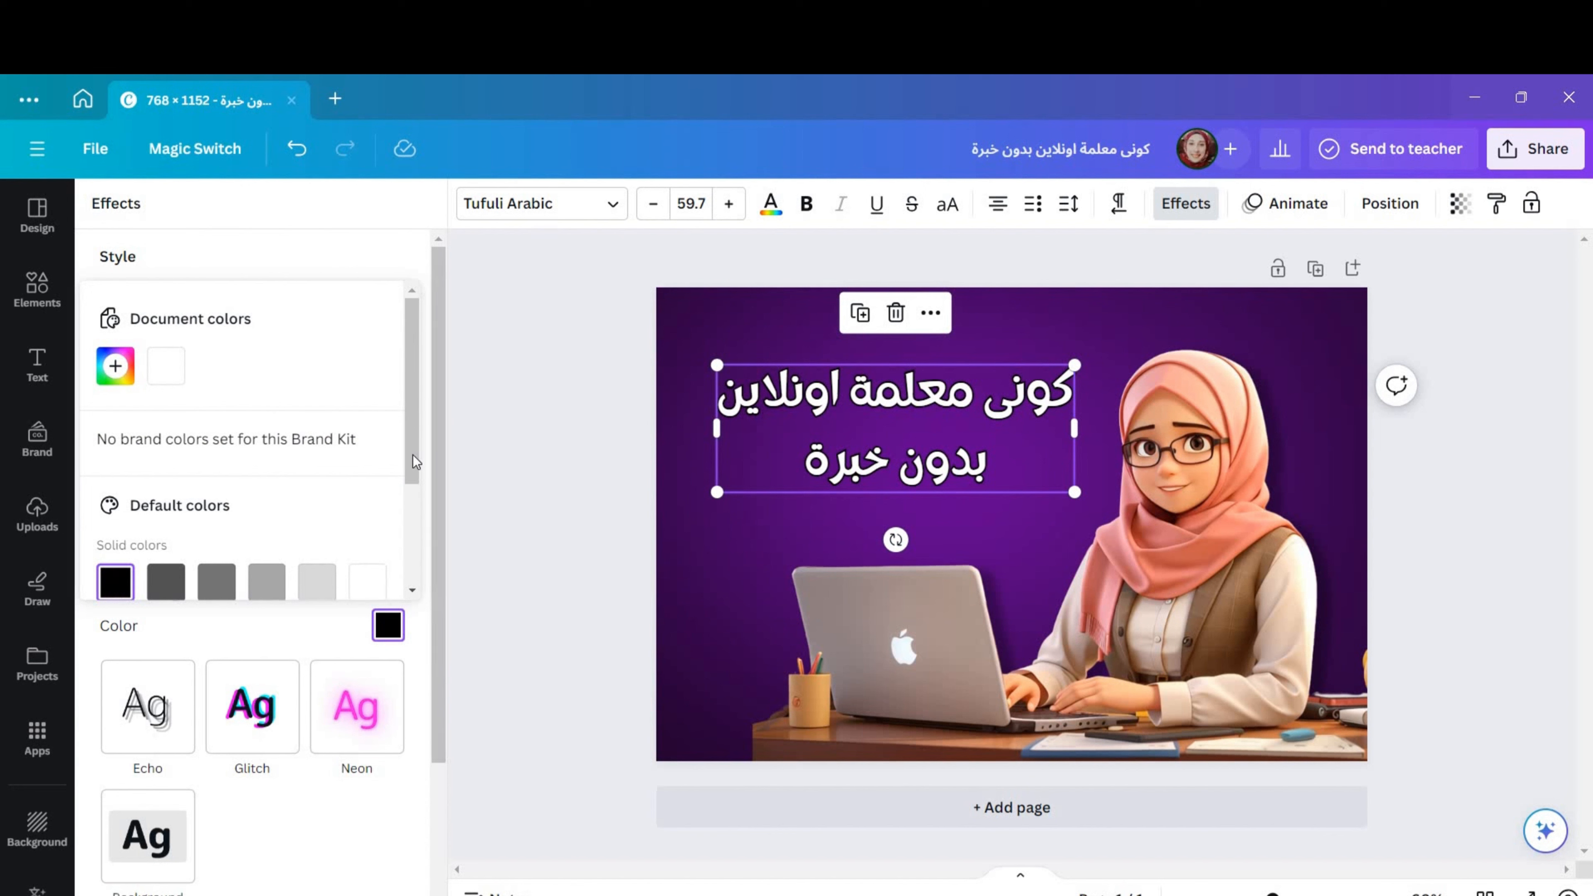
scroll(419, 490, down, 3)
scroll(414, 477, up, 3)
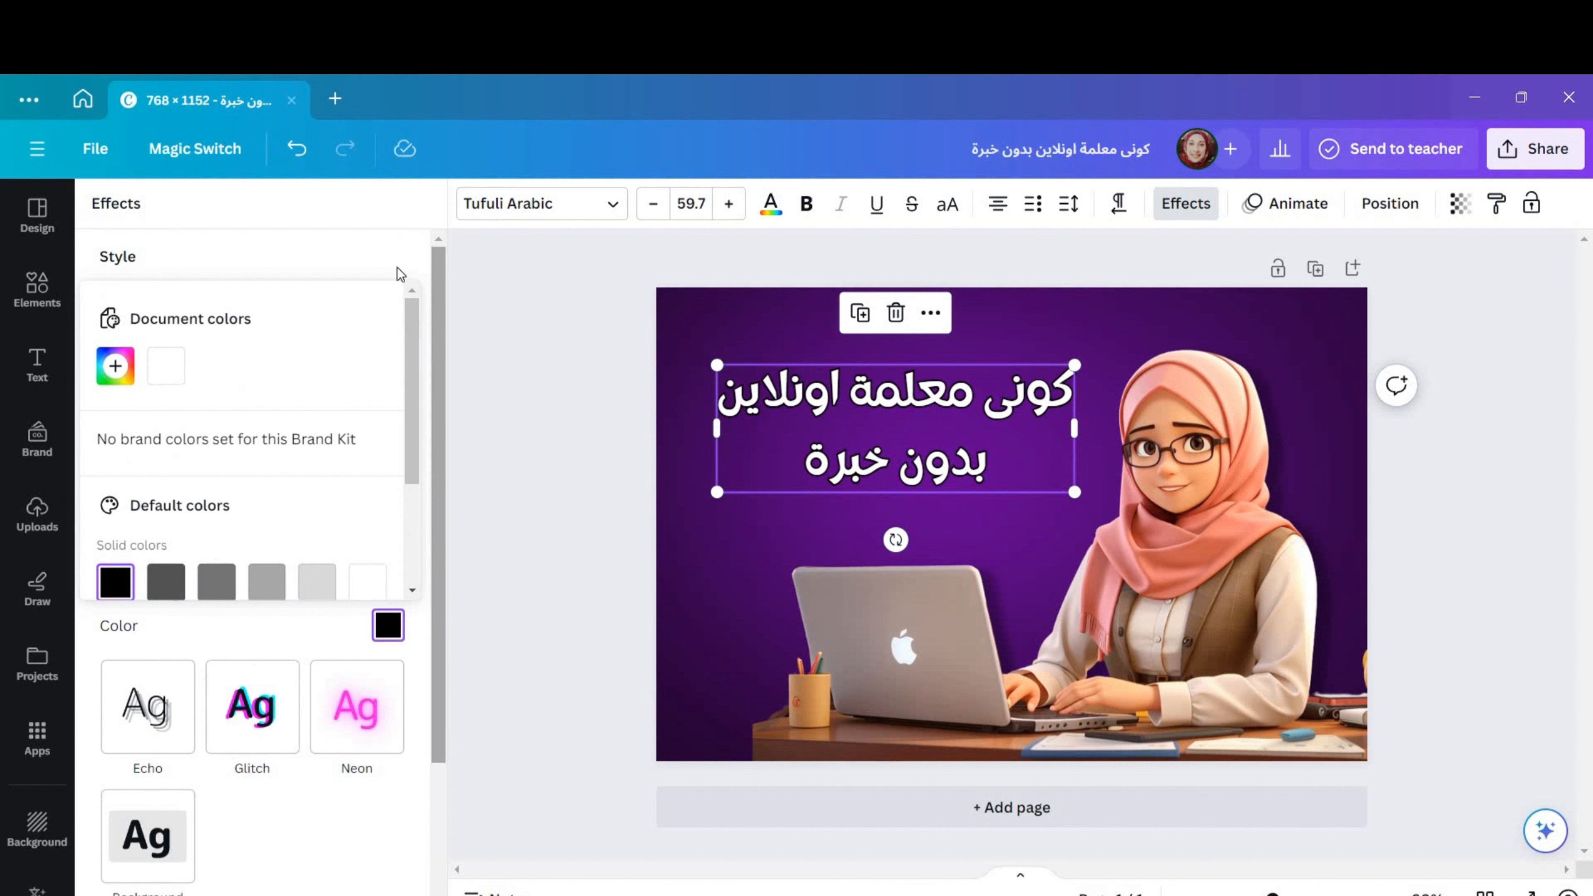
click(339, 251)
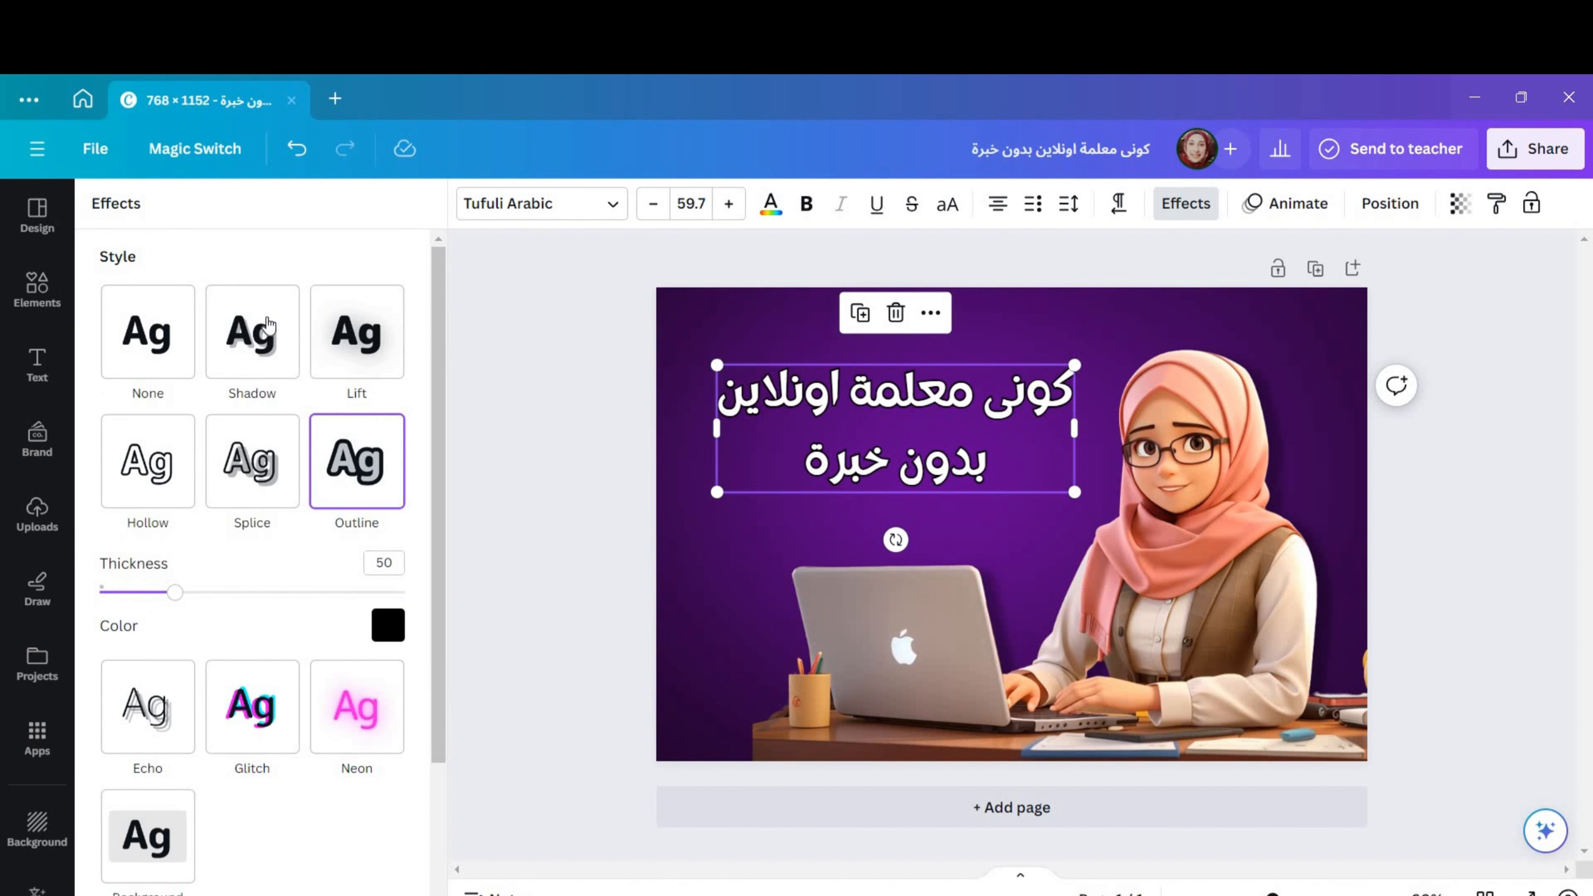
Step: Apply a black Shadow with offset 89, direction -33, blur 20 and transparency 37
click(268, 325)
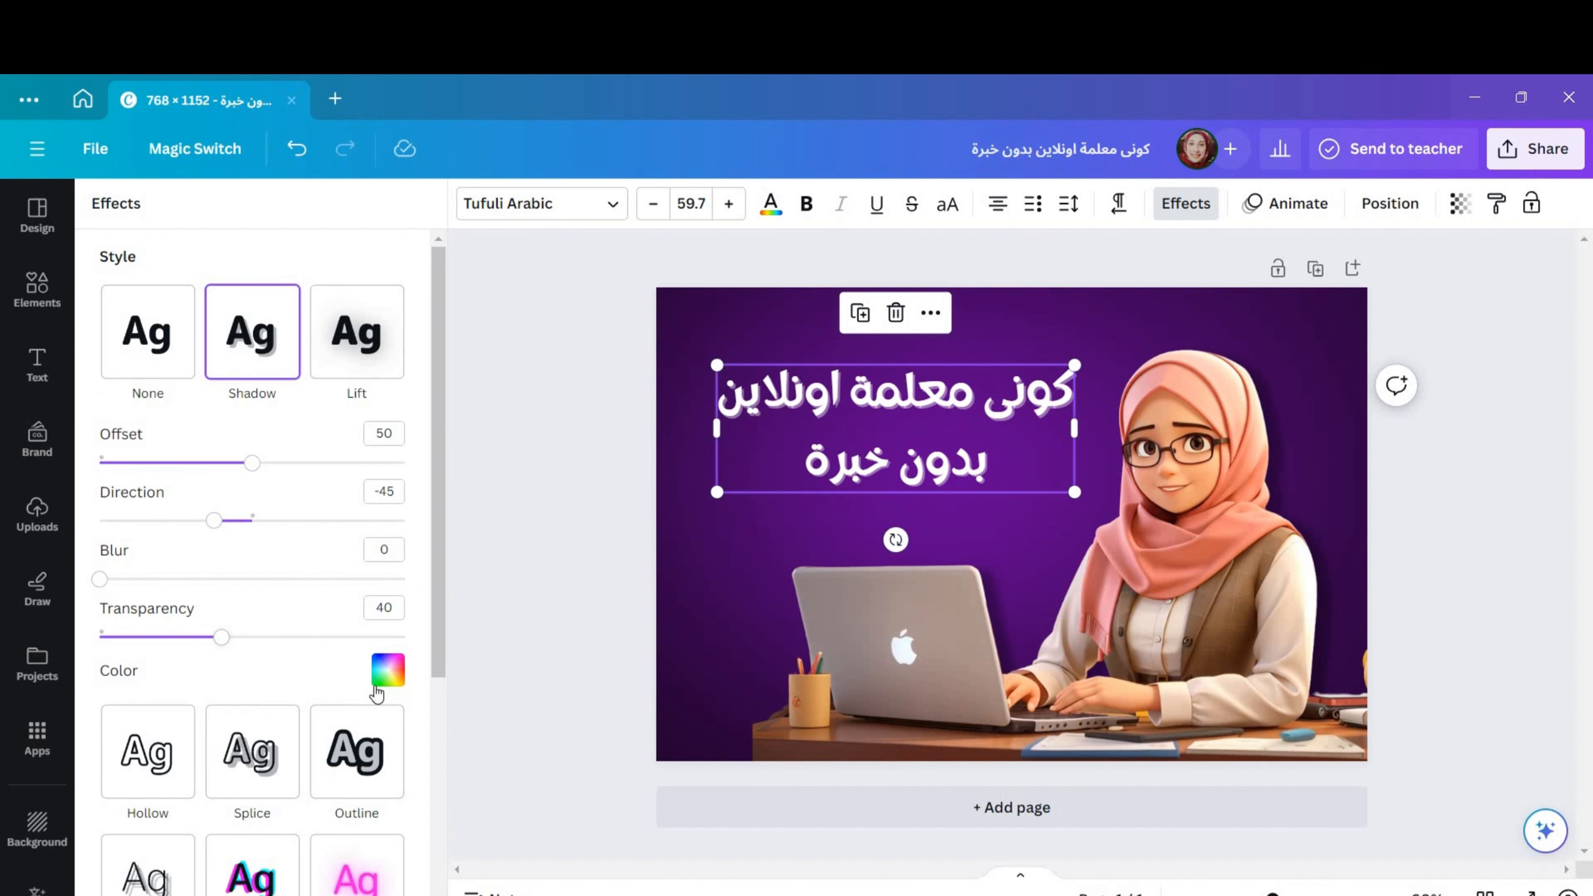
click(393, 681)
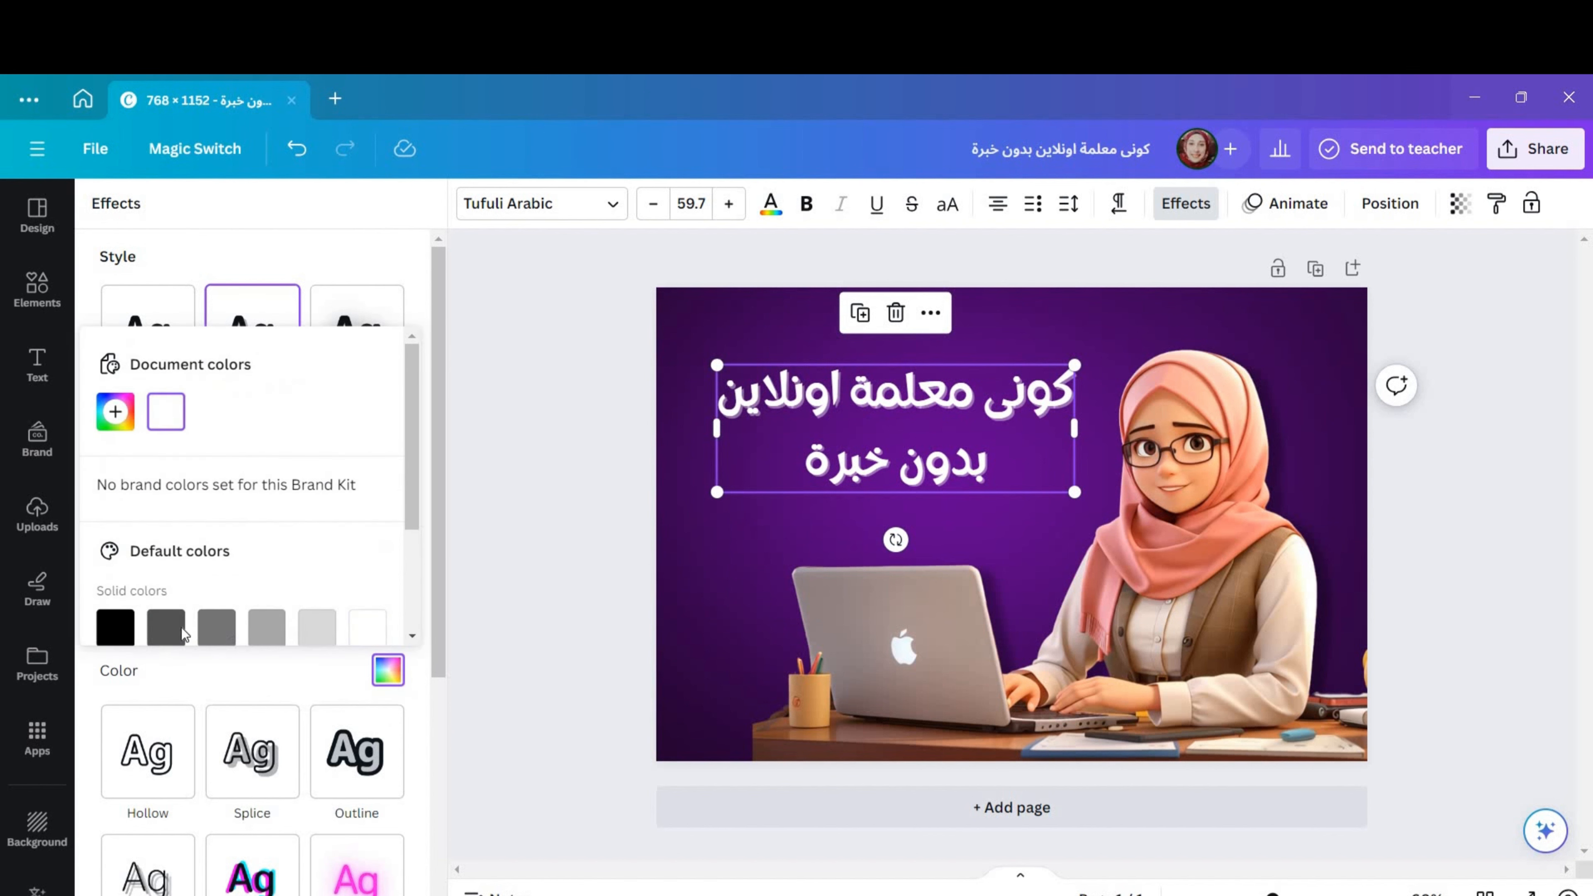
click(111, 629)
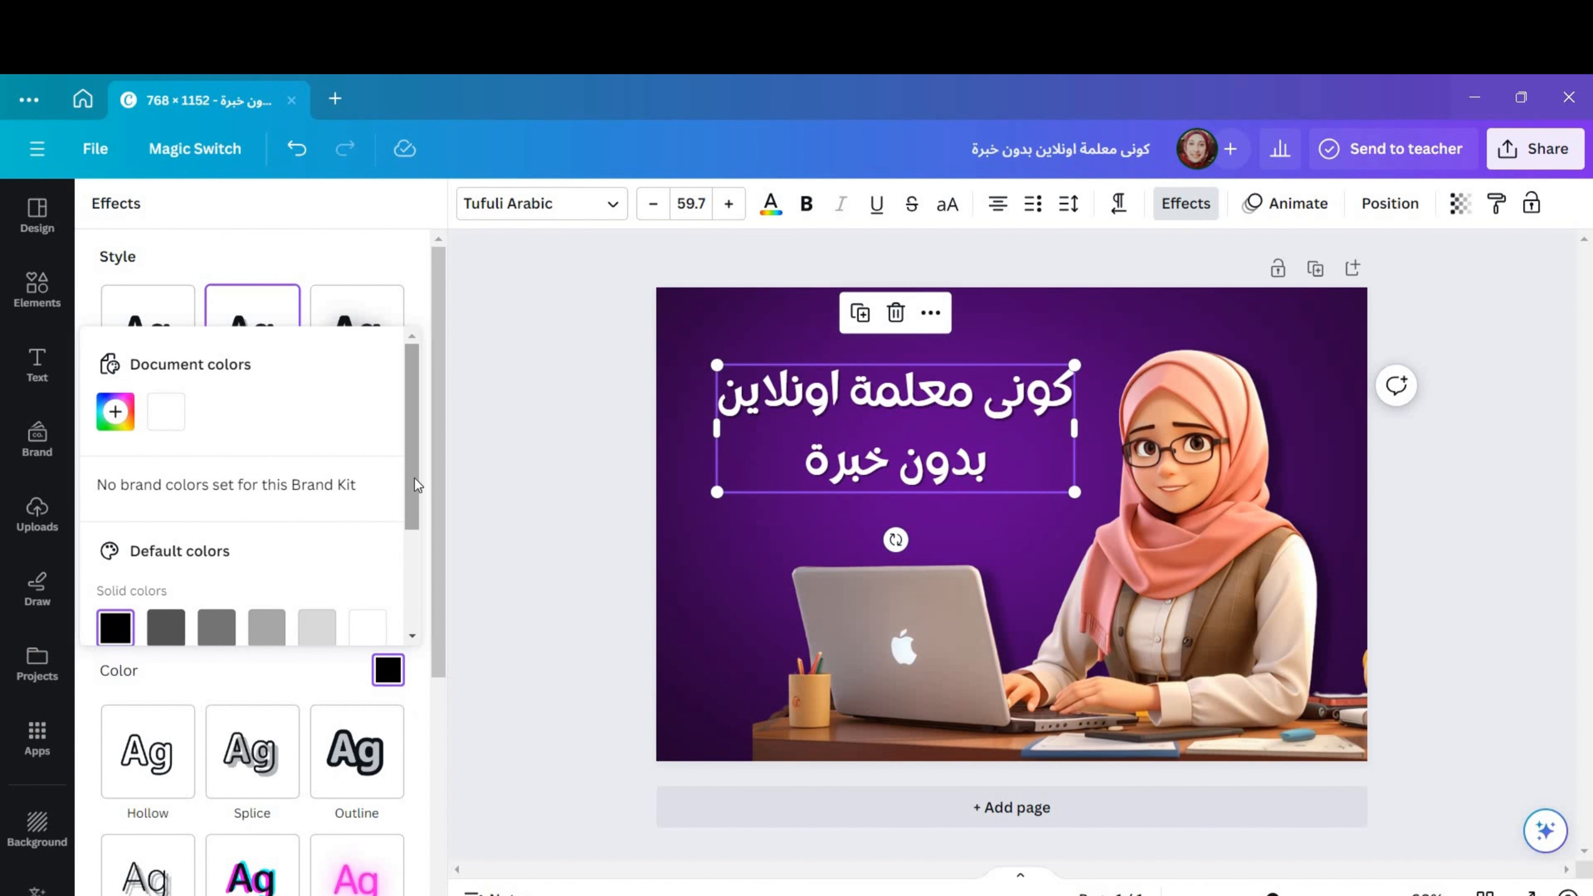
drag(422, 502, 432, 560)
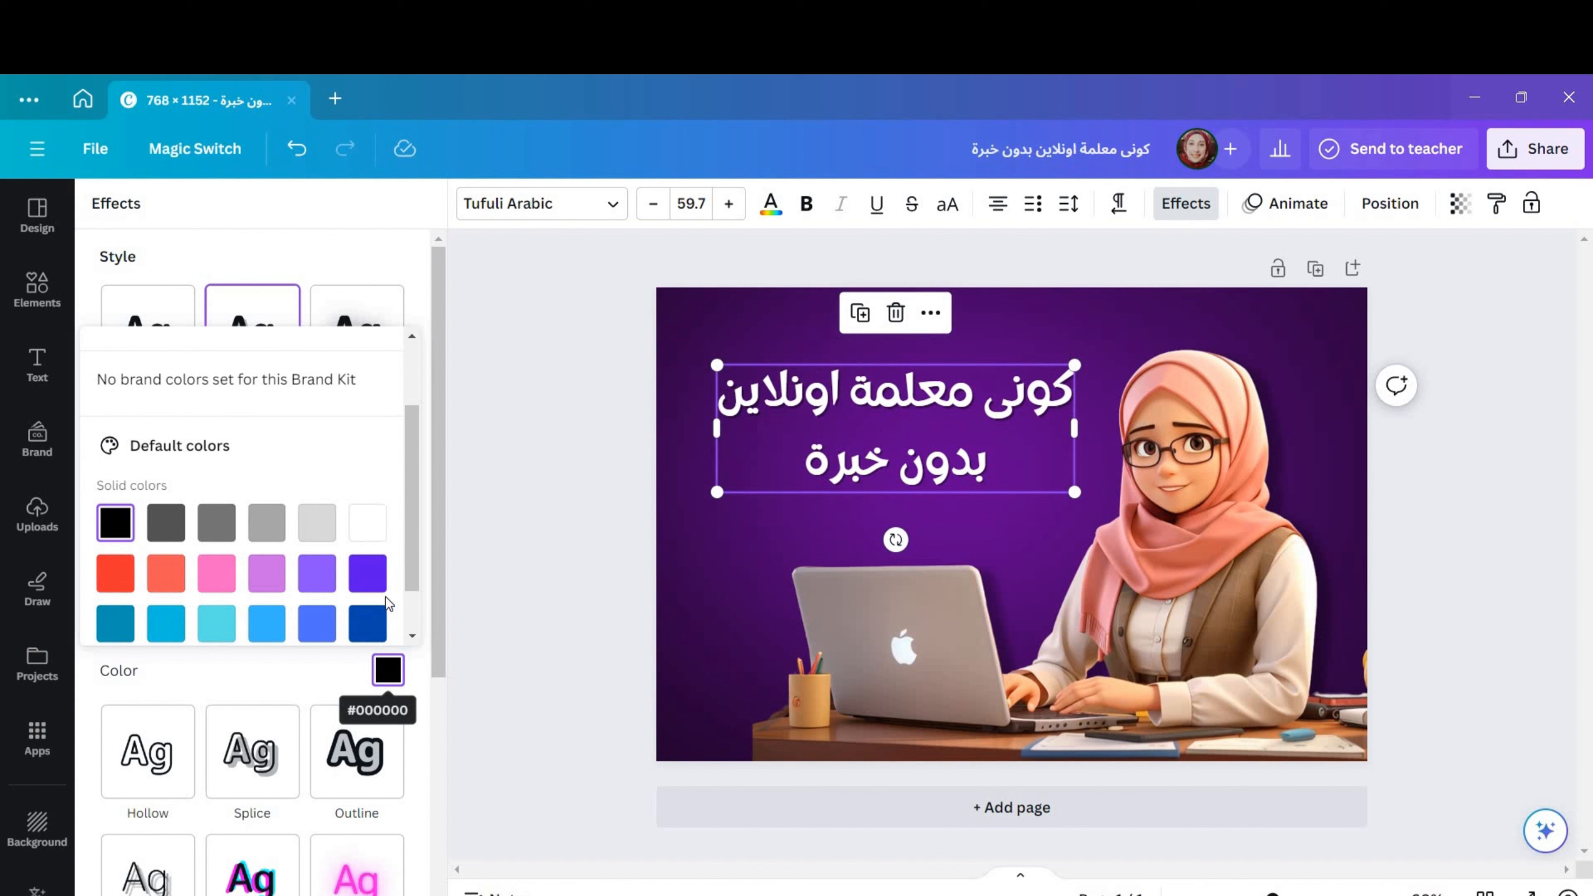
click(225, 659)
mouse_move(218, 638)
mouse_down()
mouse_move(405, 656)
mouse_move(213, 636)
mouse_up()
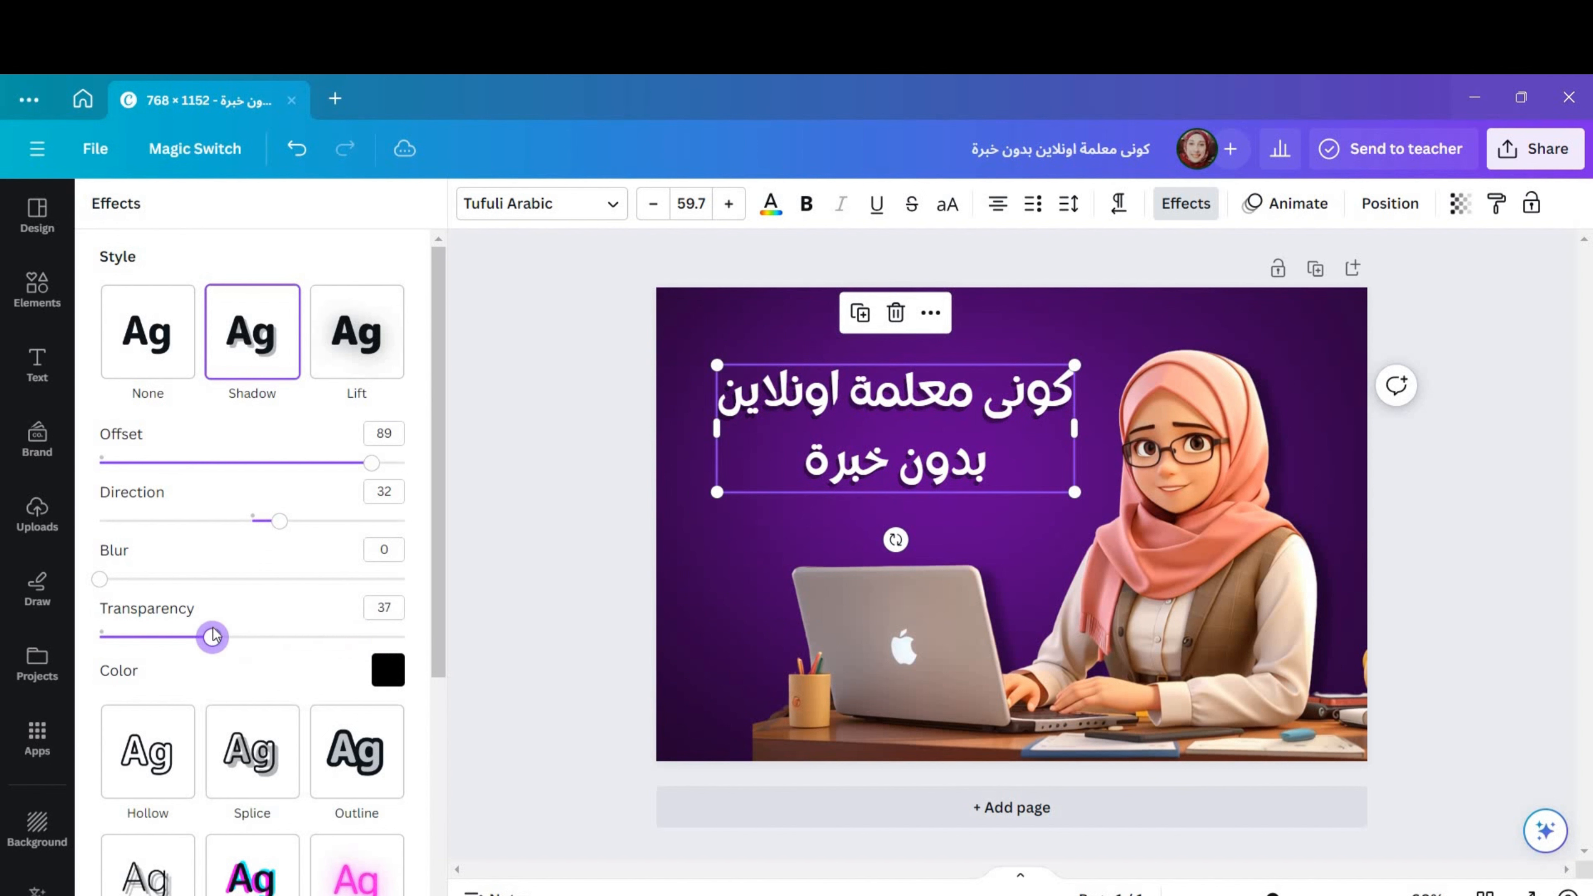
drag(102, 582, 162, 582)
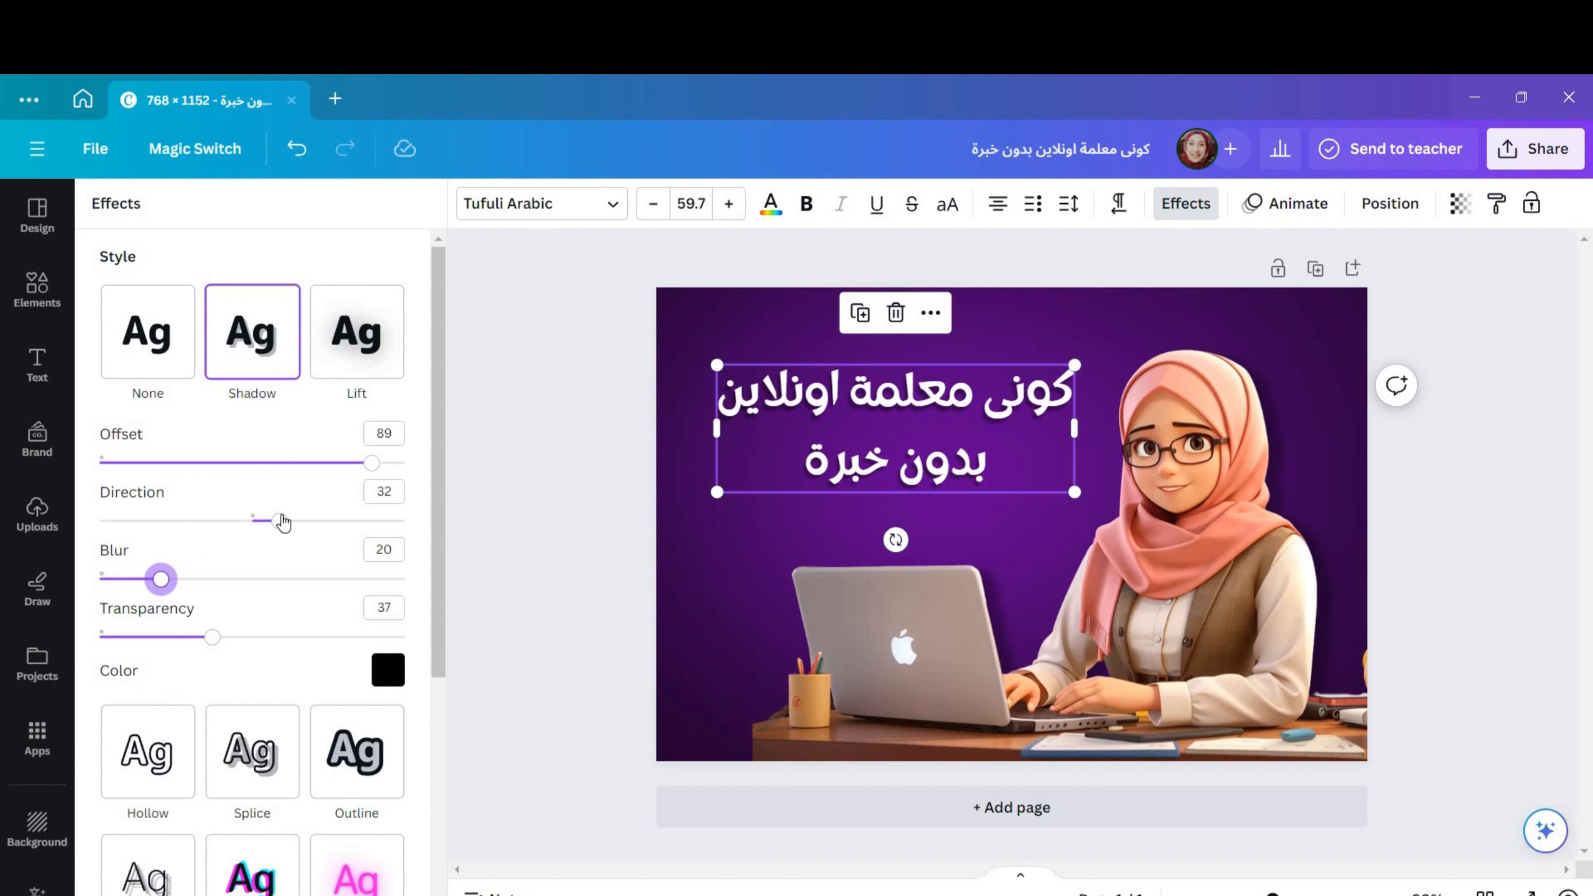
drag(278, 521, 224, 520)
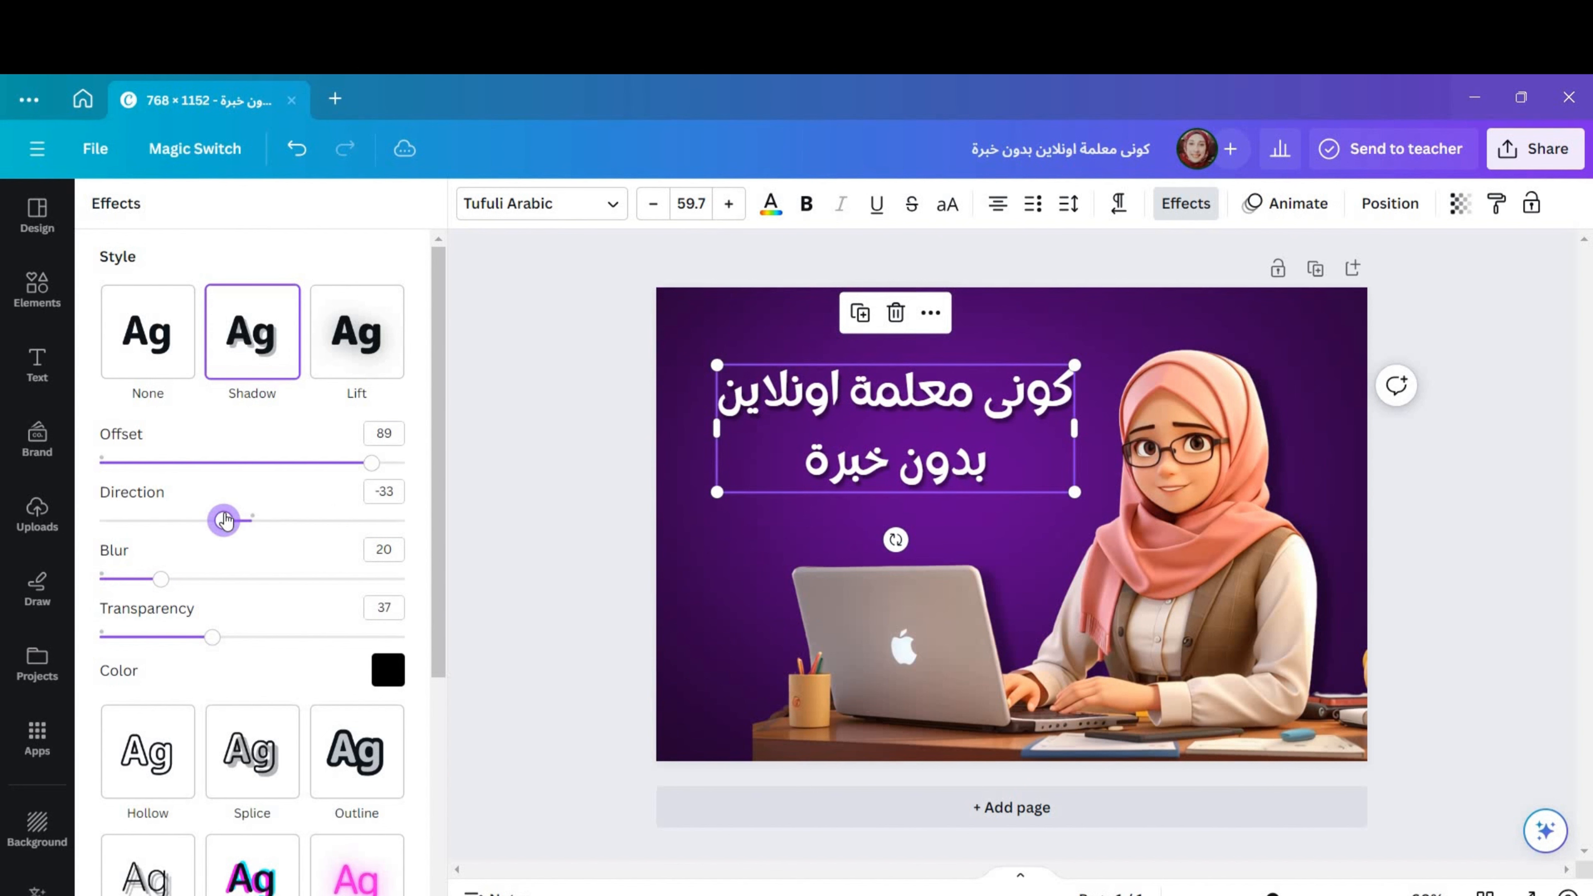
click(839, 484)
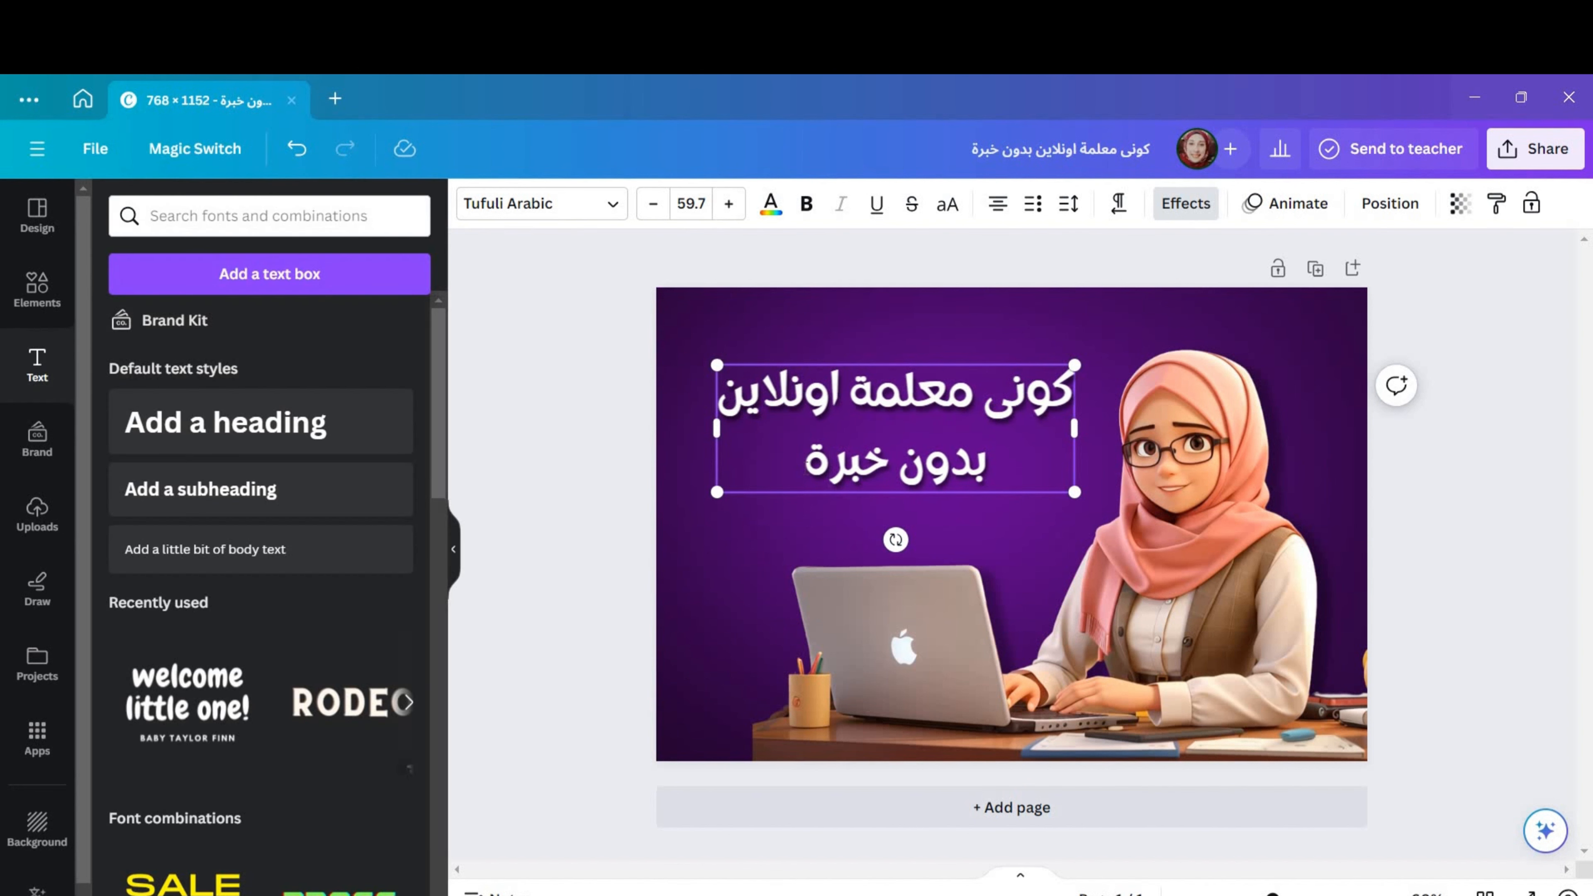
Step: Select the second line بدون خبرة and colour it yellow from the swatches
drag(804, 469, 992, 472)
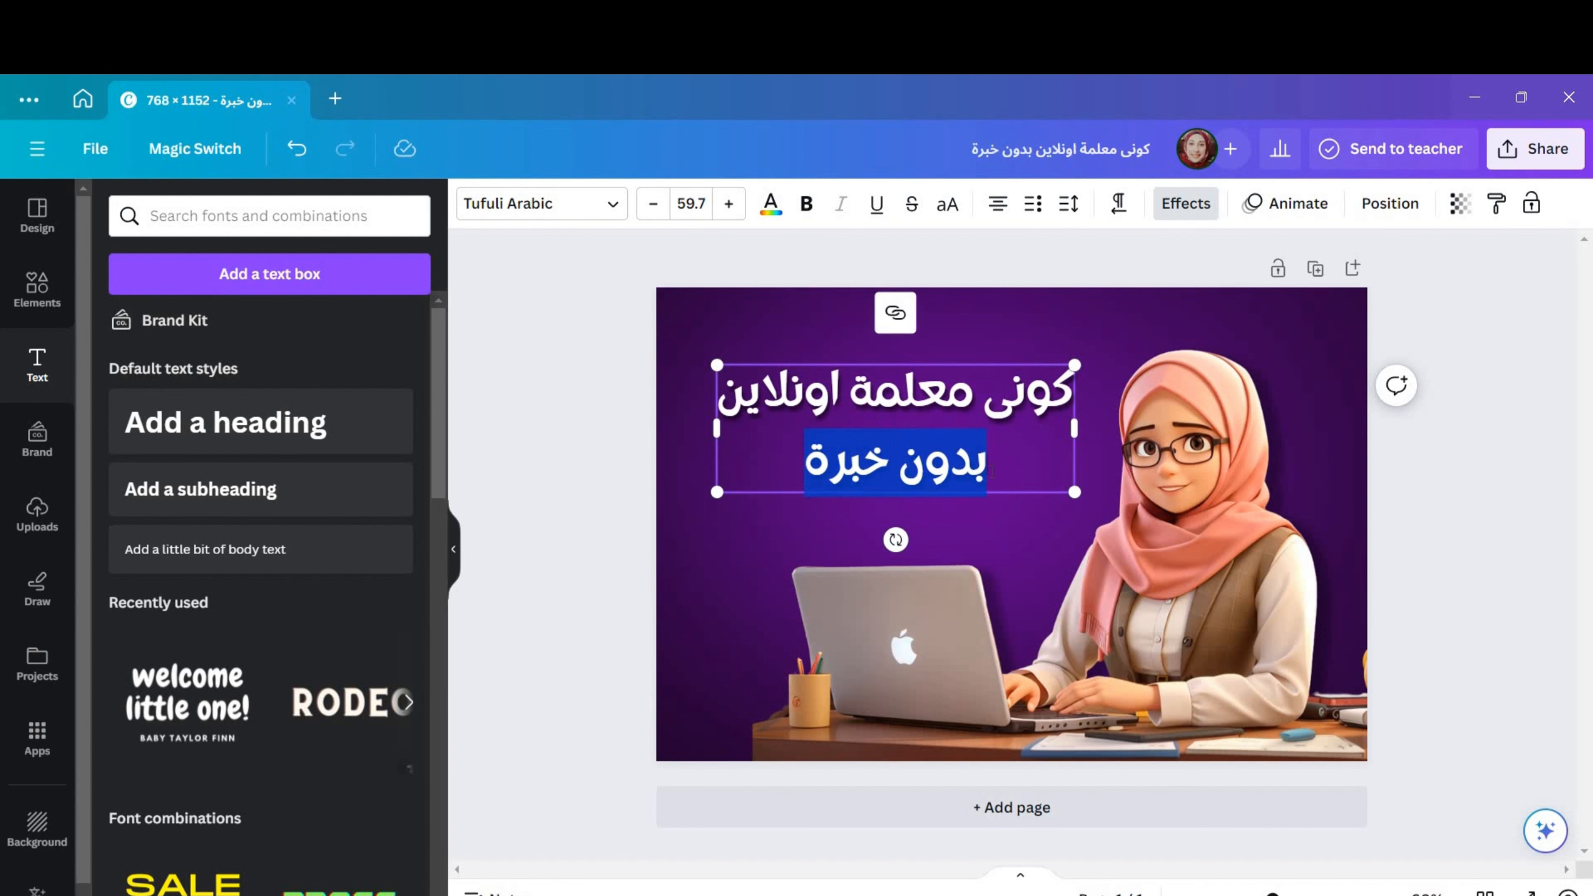
click(776, 213)
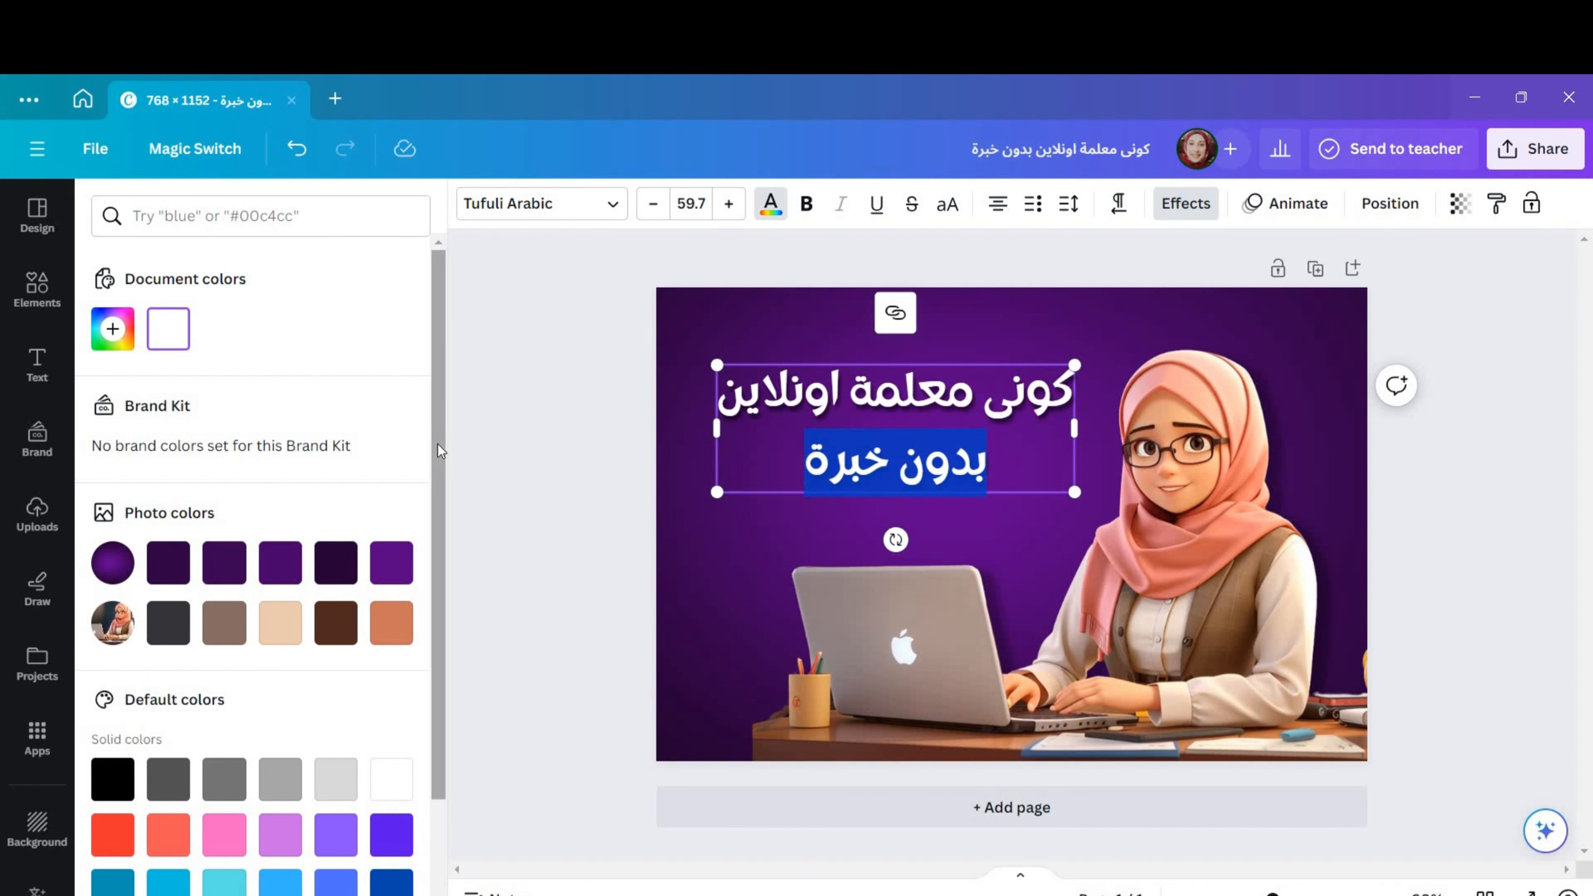
drag(438, 444, 483, 637)
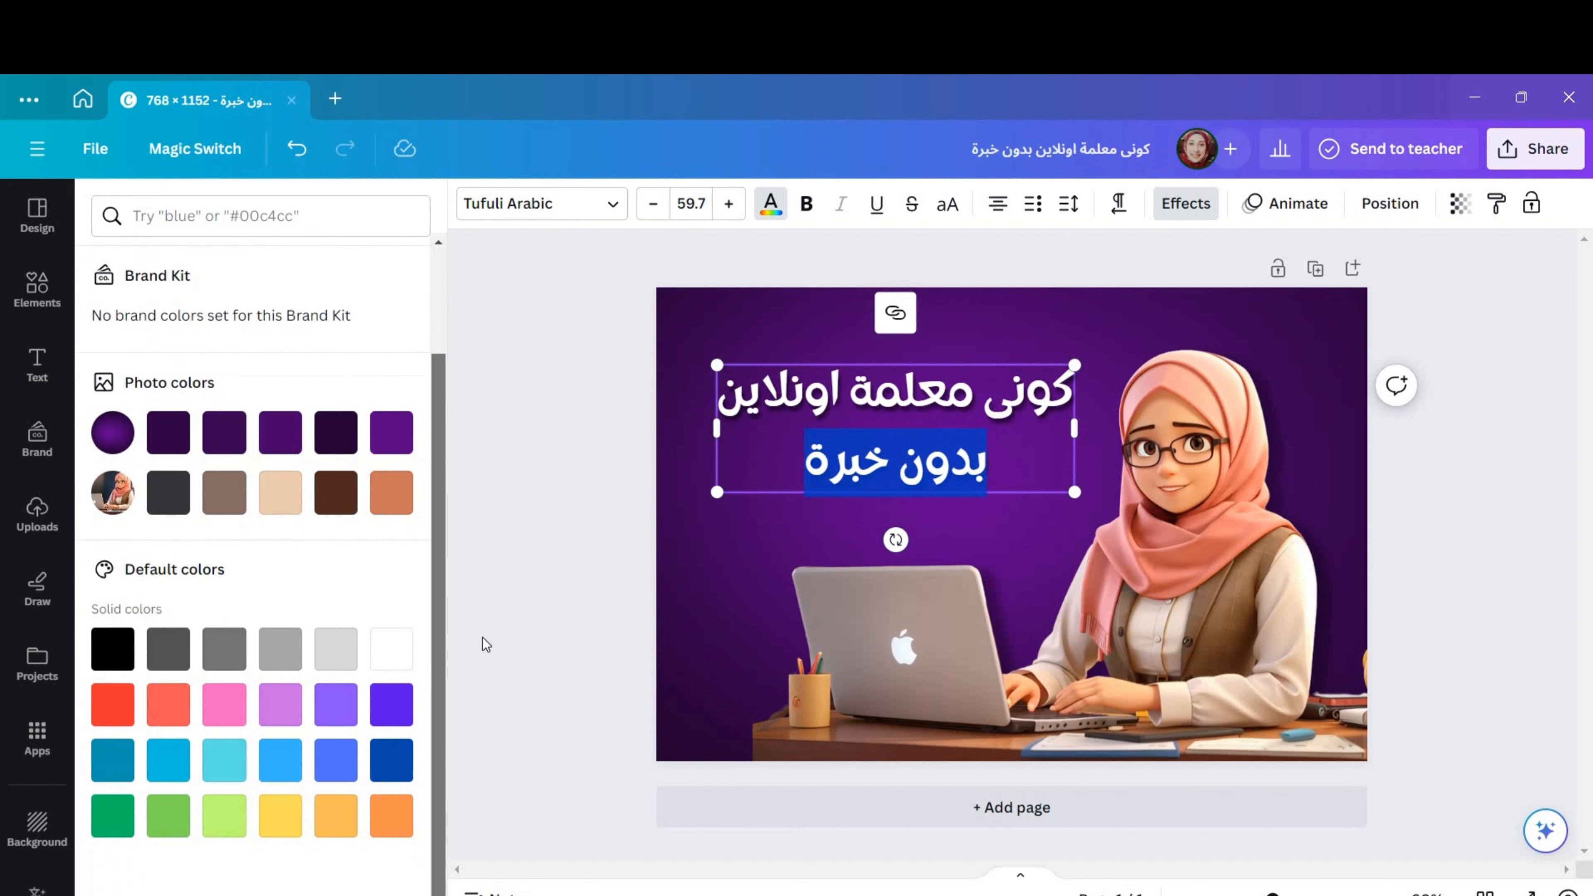
click(291, 817)
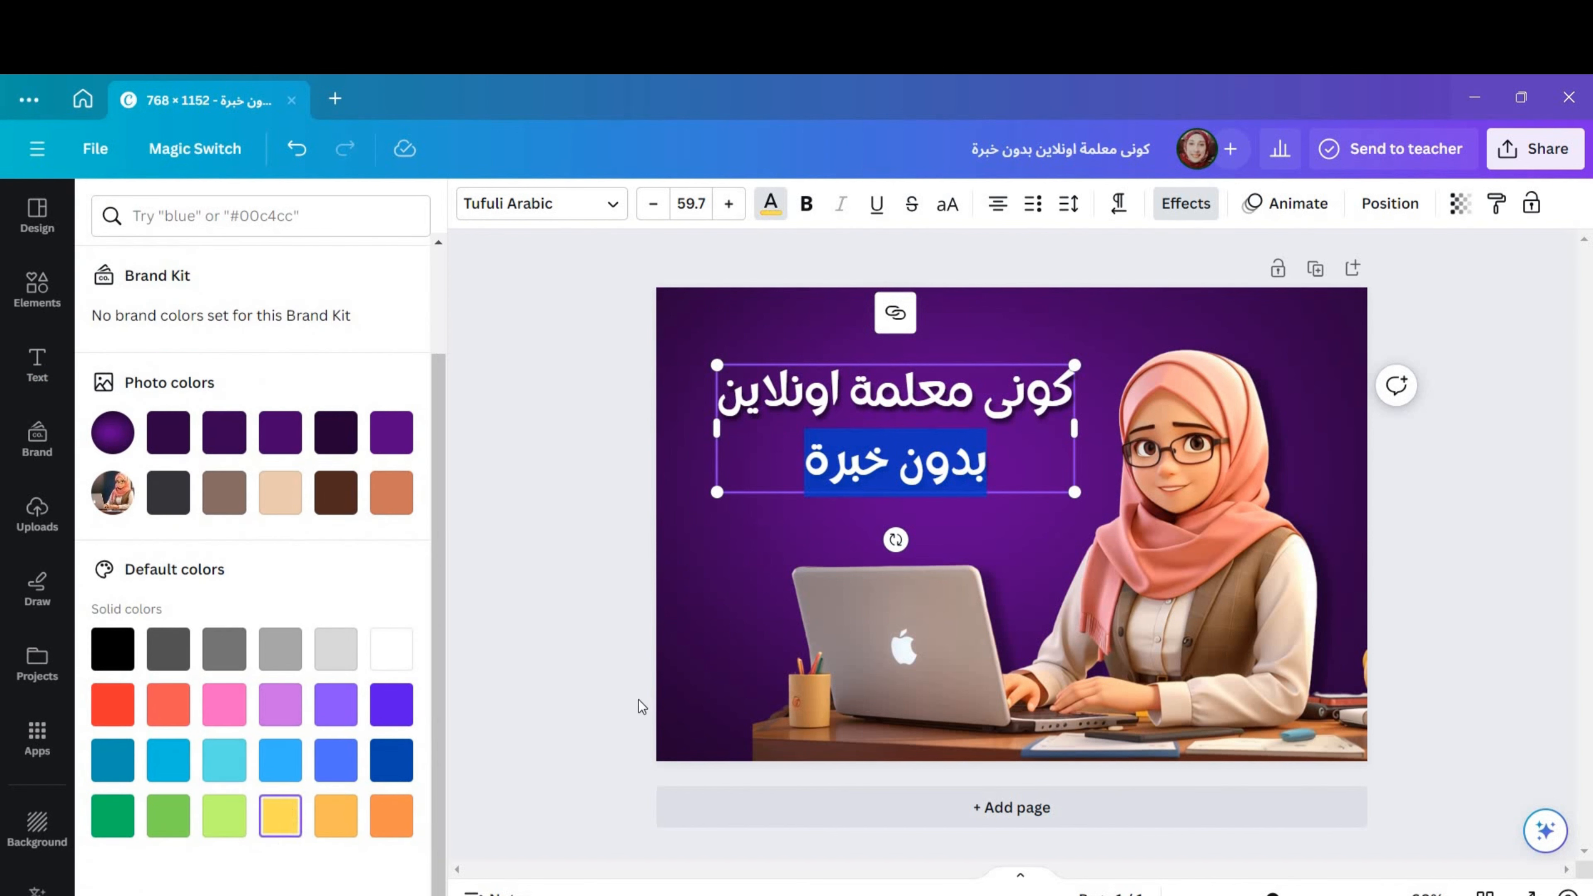
click(758, 510)
click(916, 461)
Step: Reselect بدون خبرة and give it a brighter custom yellow, #FFF859
drag(806, 462, 988, 461)
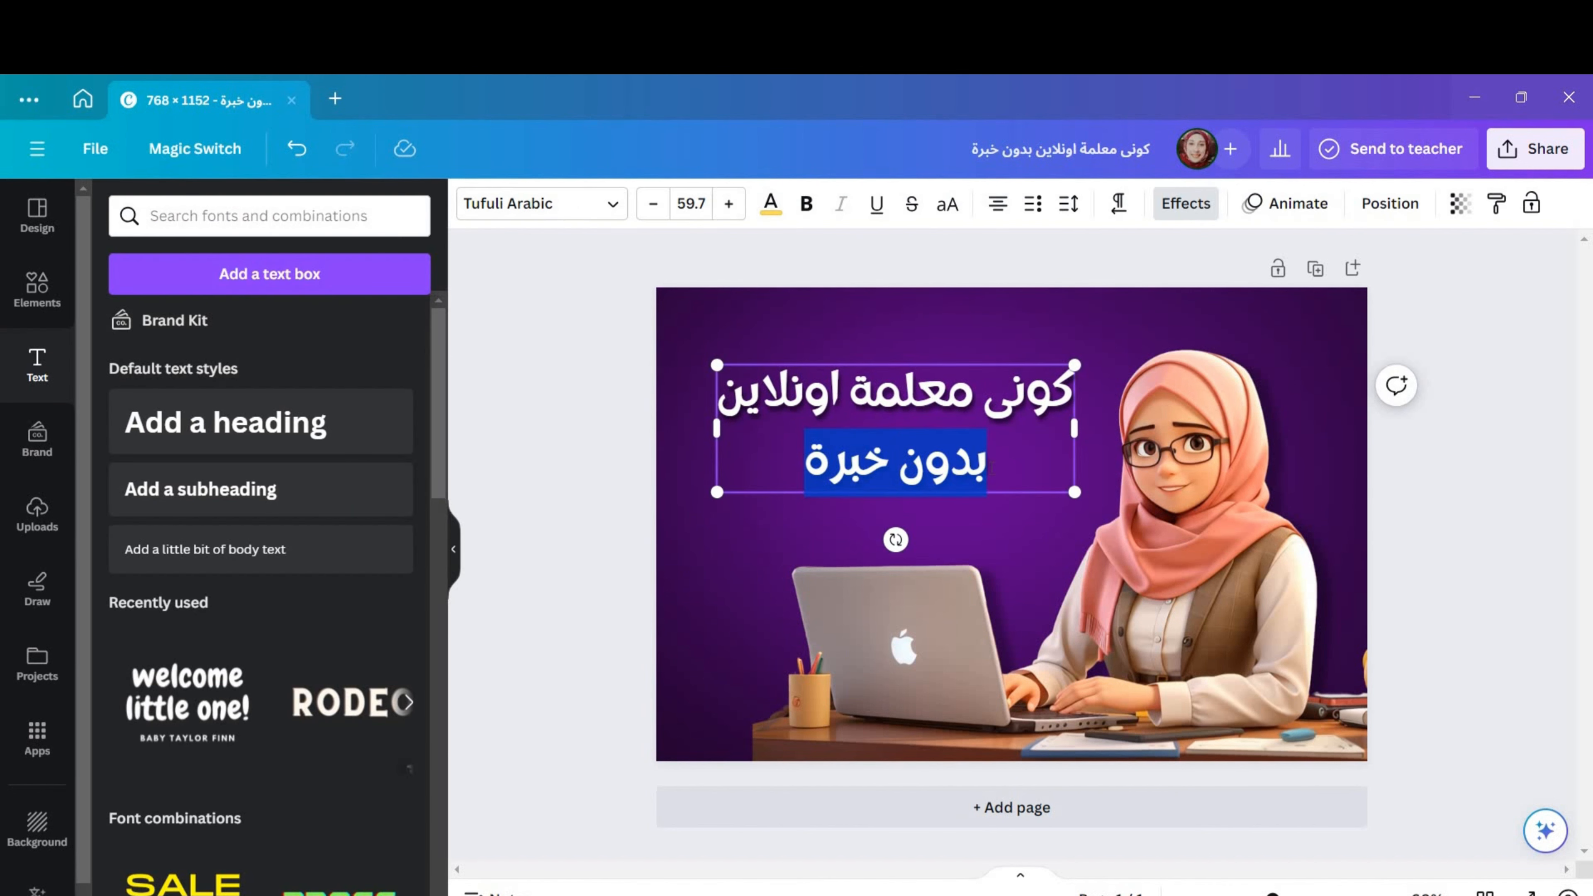
click(772, 213)
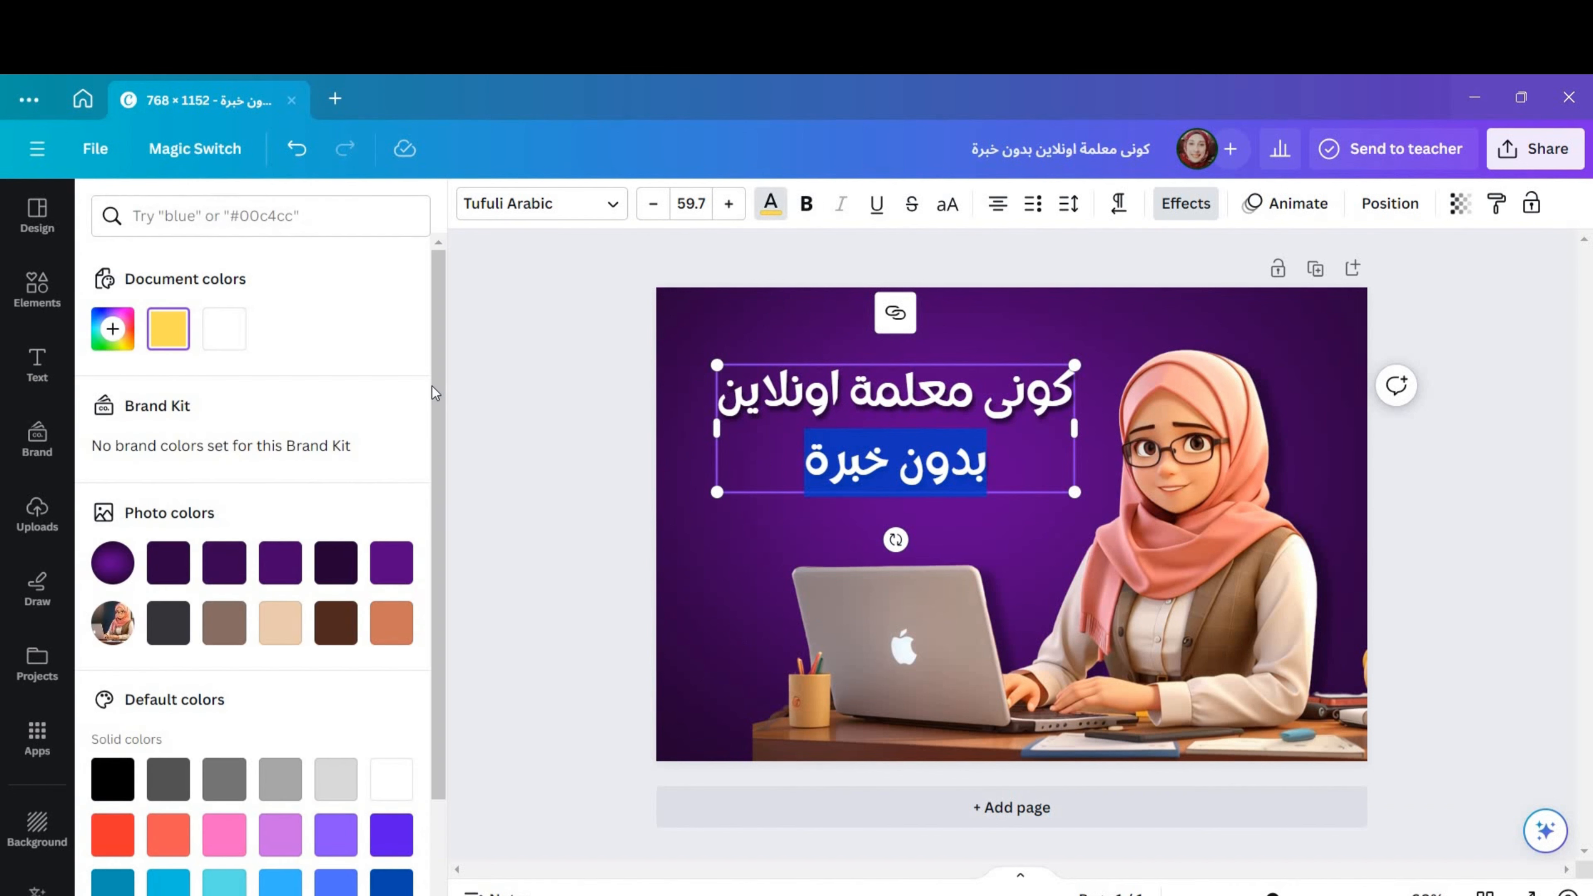
drag(440, 387, 468, 541)
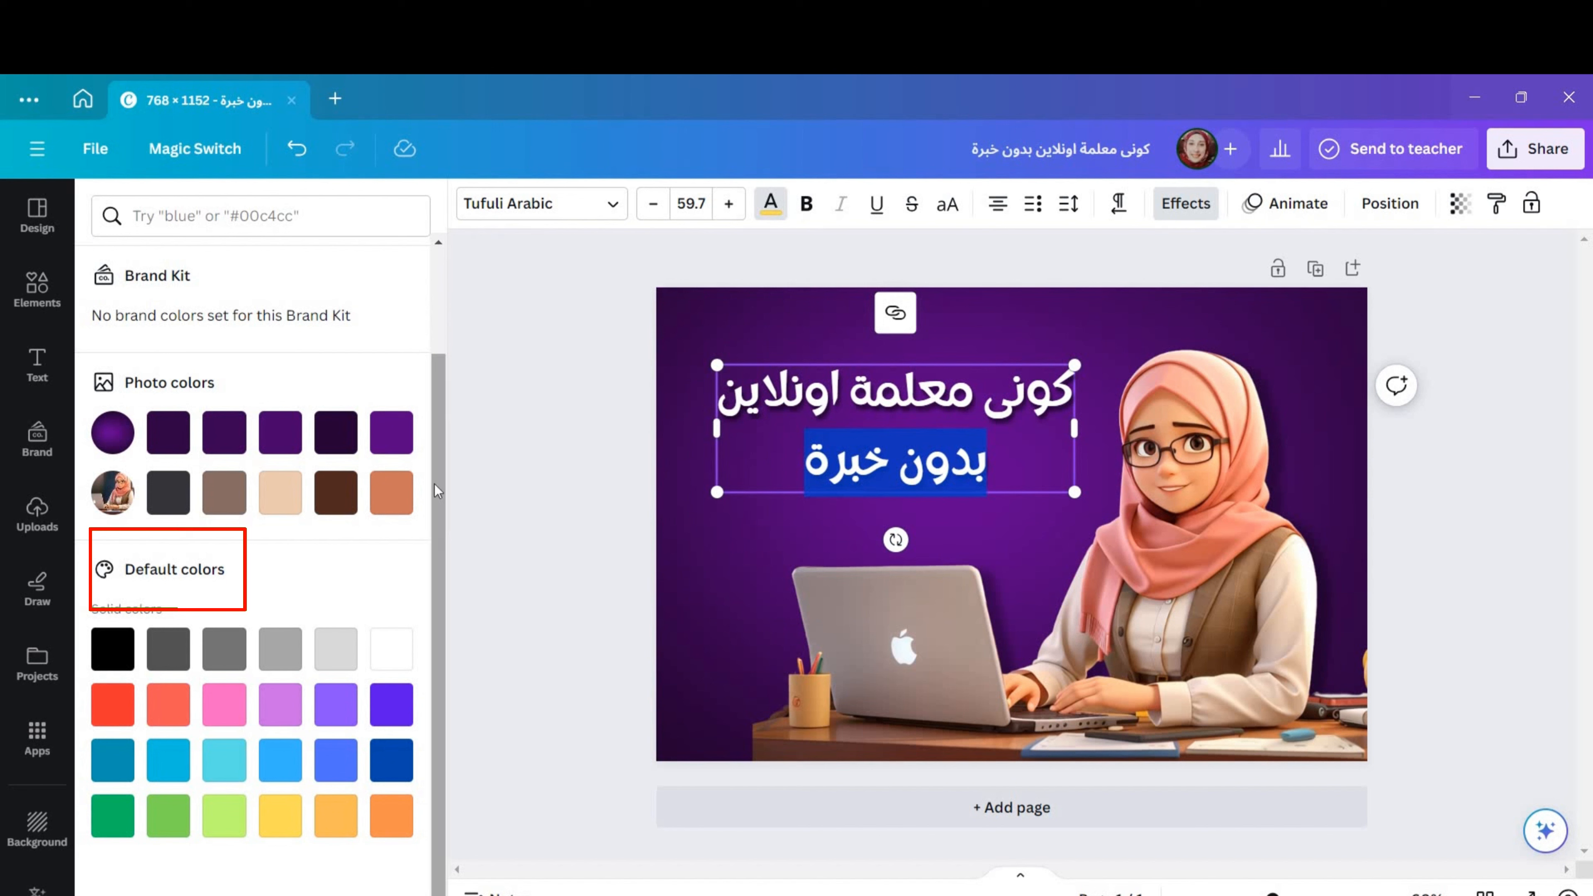
scroll(161, 367, up, 3)
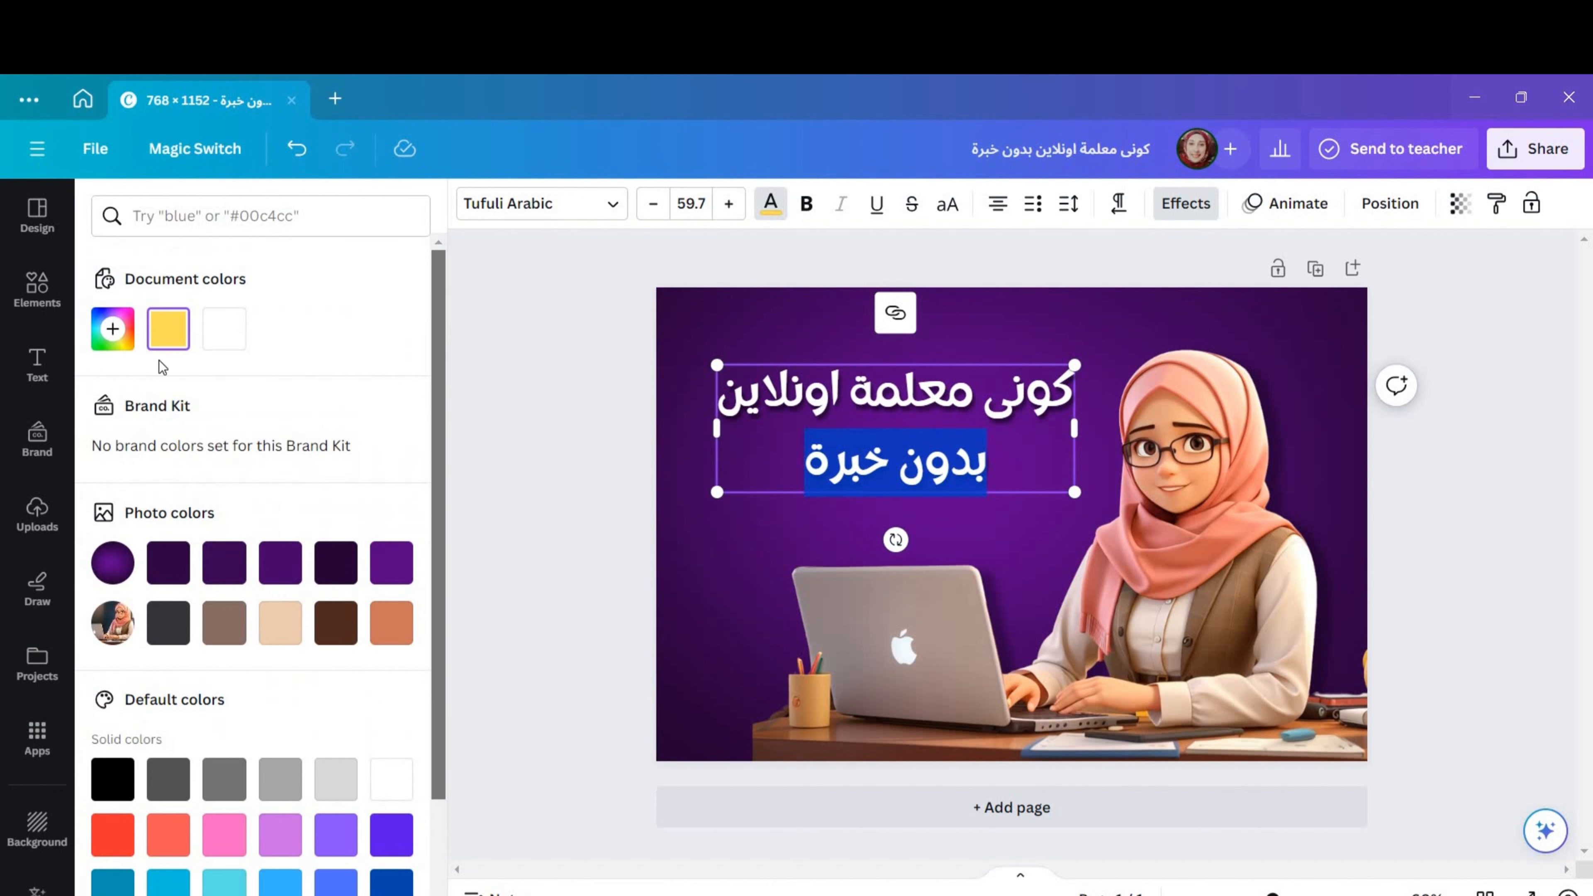
click(113, 330)
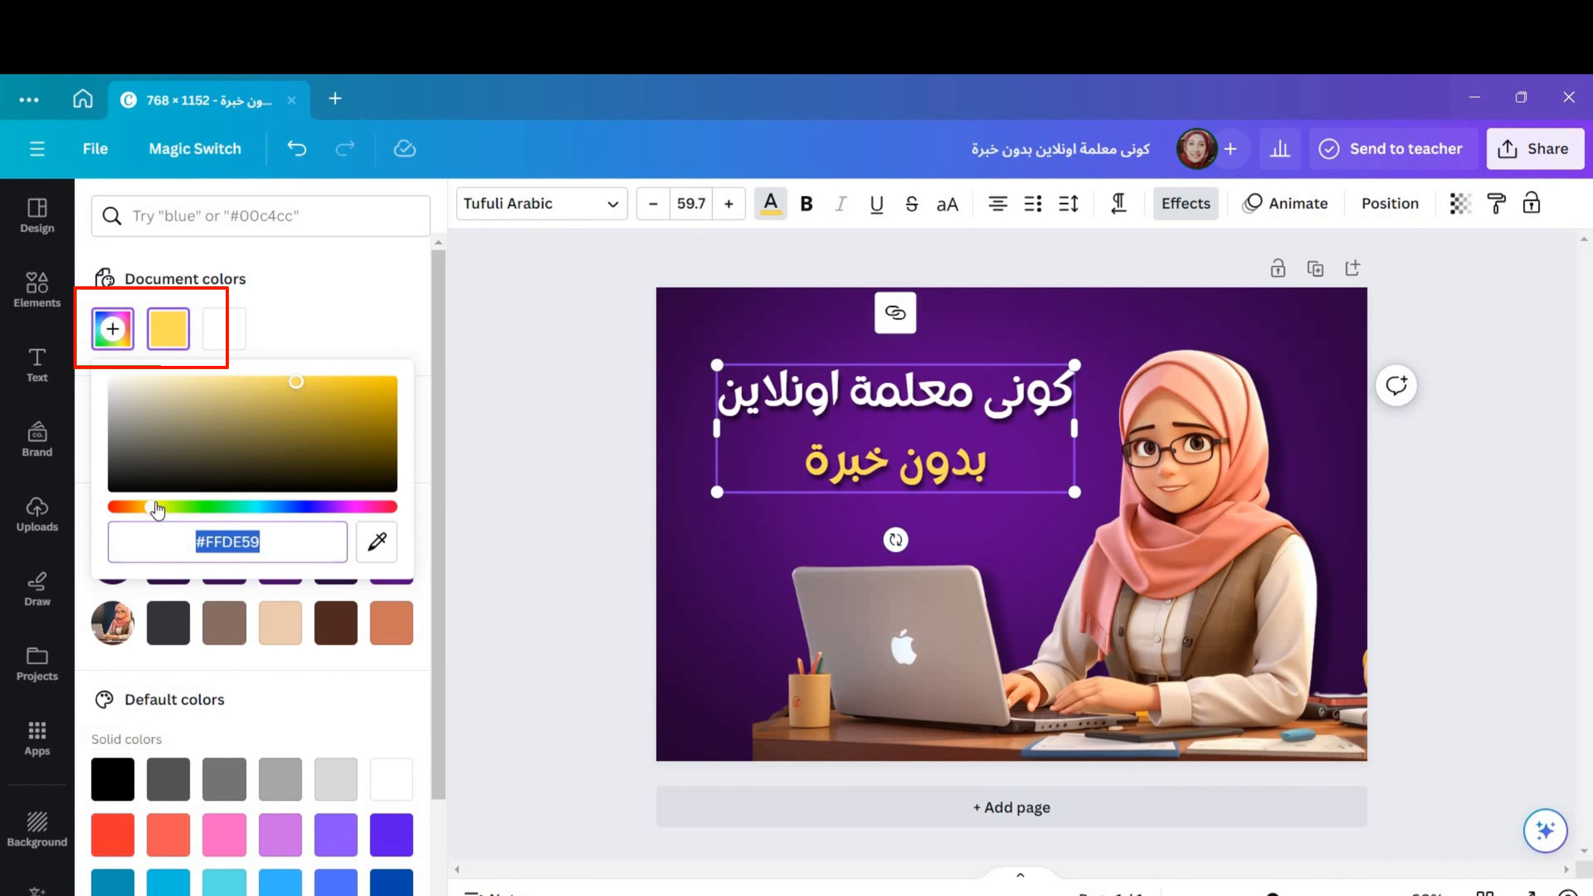
drag(155, 510, 162, 512)
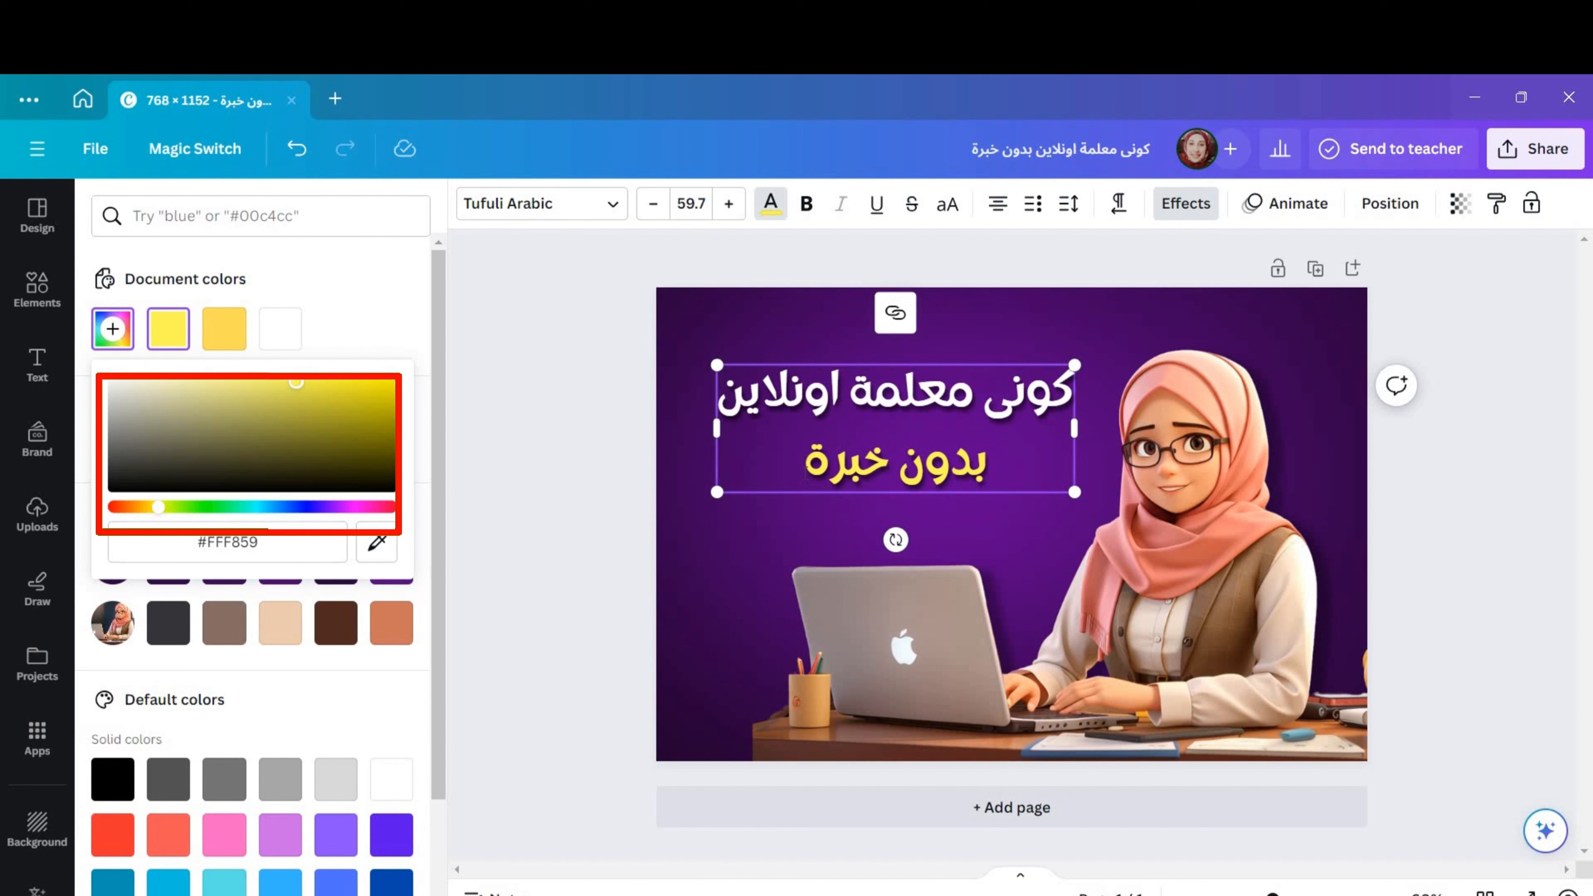
click(649, 559)
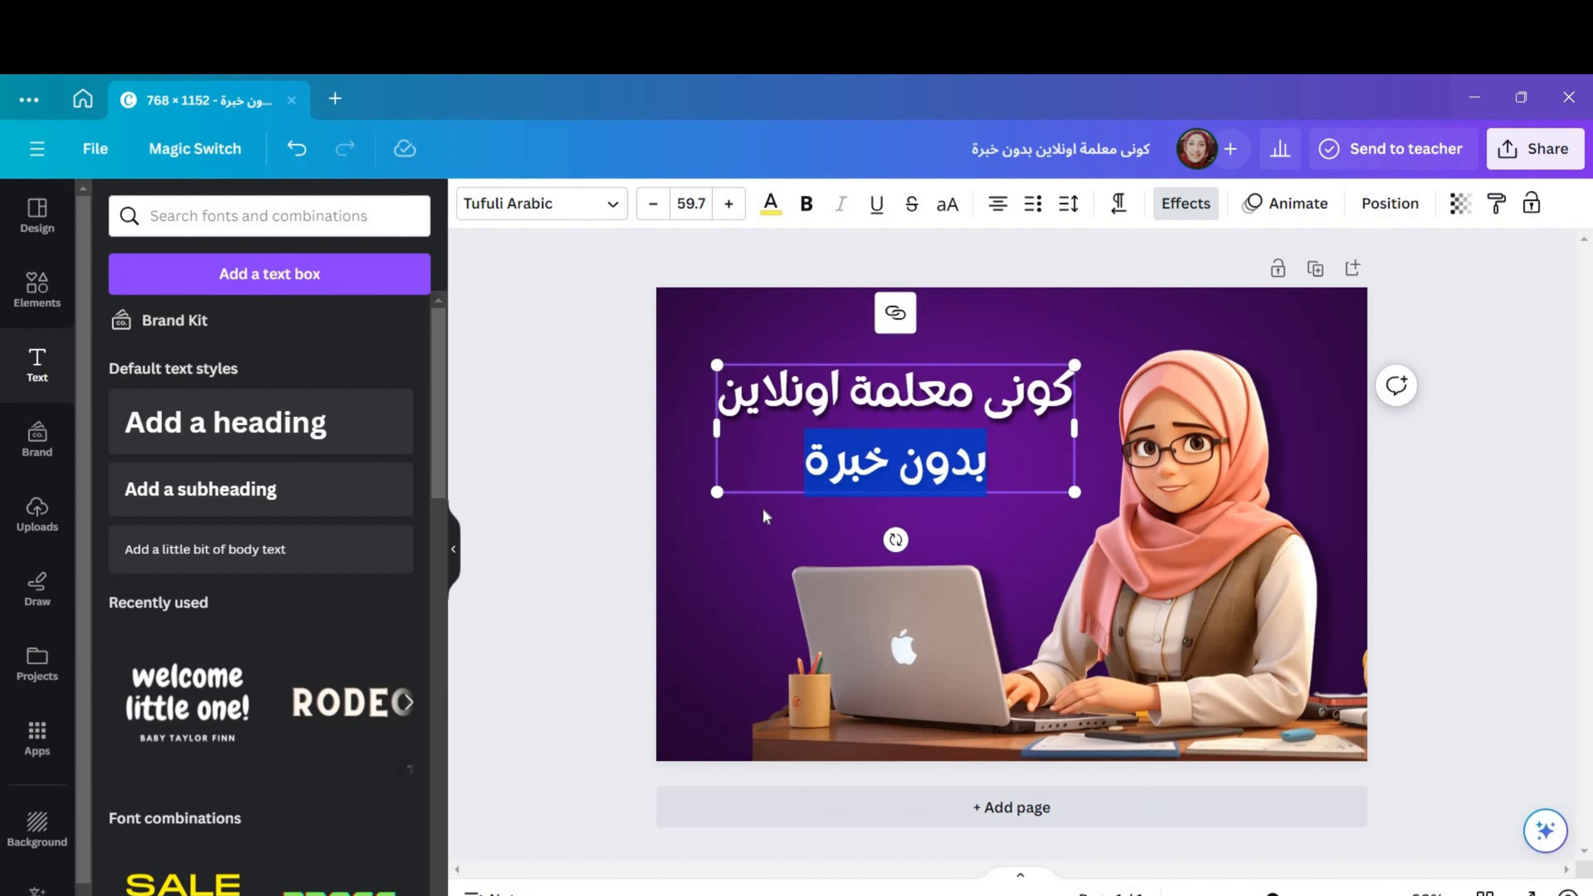
click(715, 524)
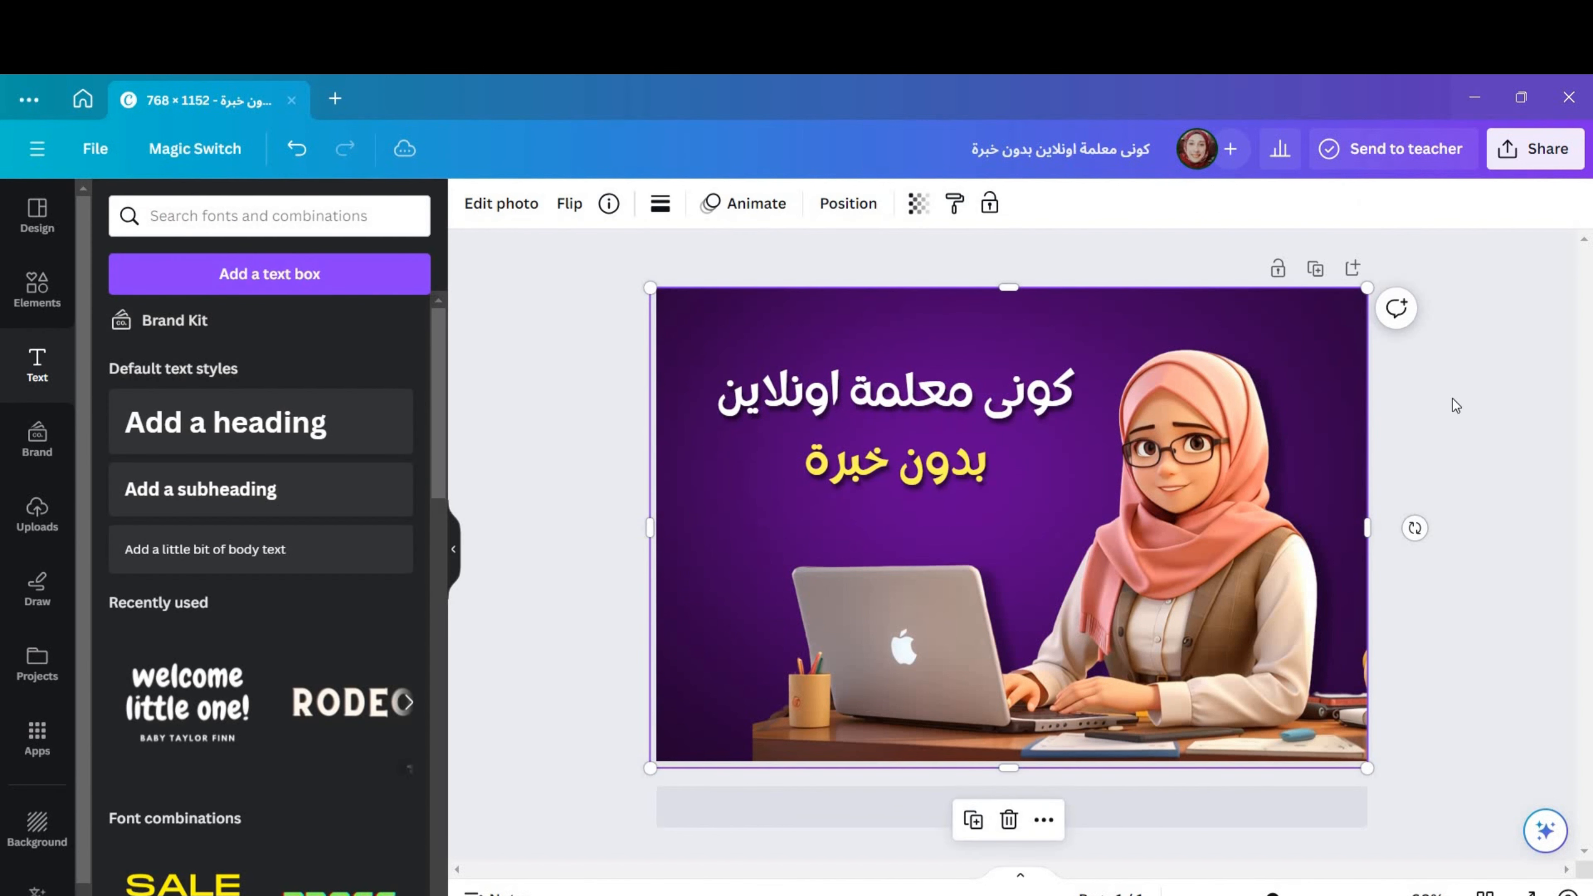
click(954, 437)
mouse_move(954, 437)
mouse_down()
mouse_move(953, 416)
mouse_move(953, 463)
mouse_up()
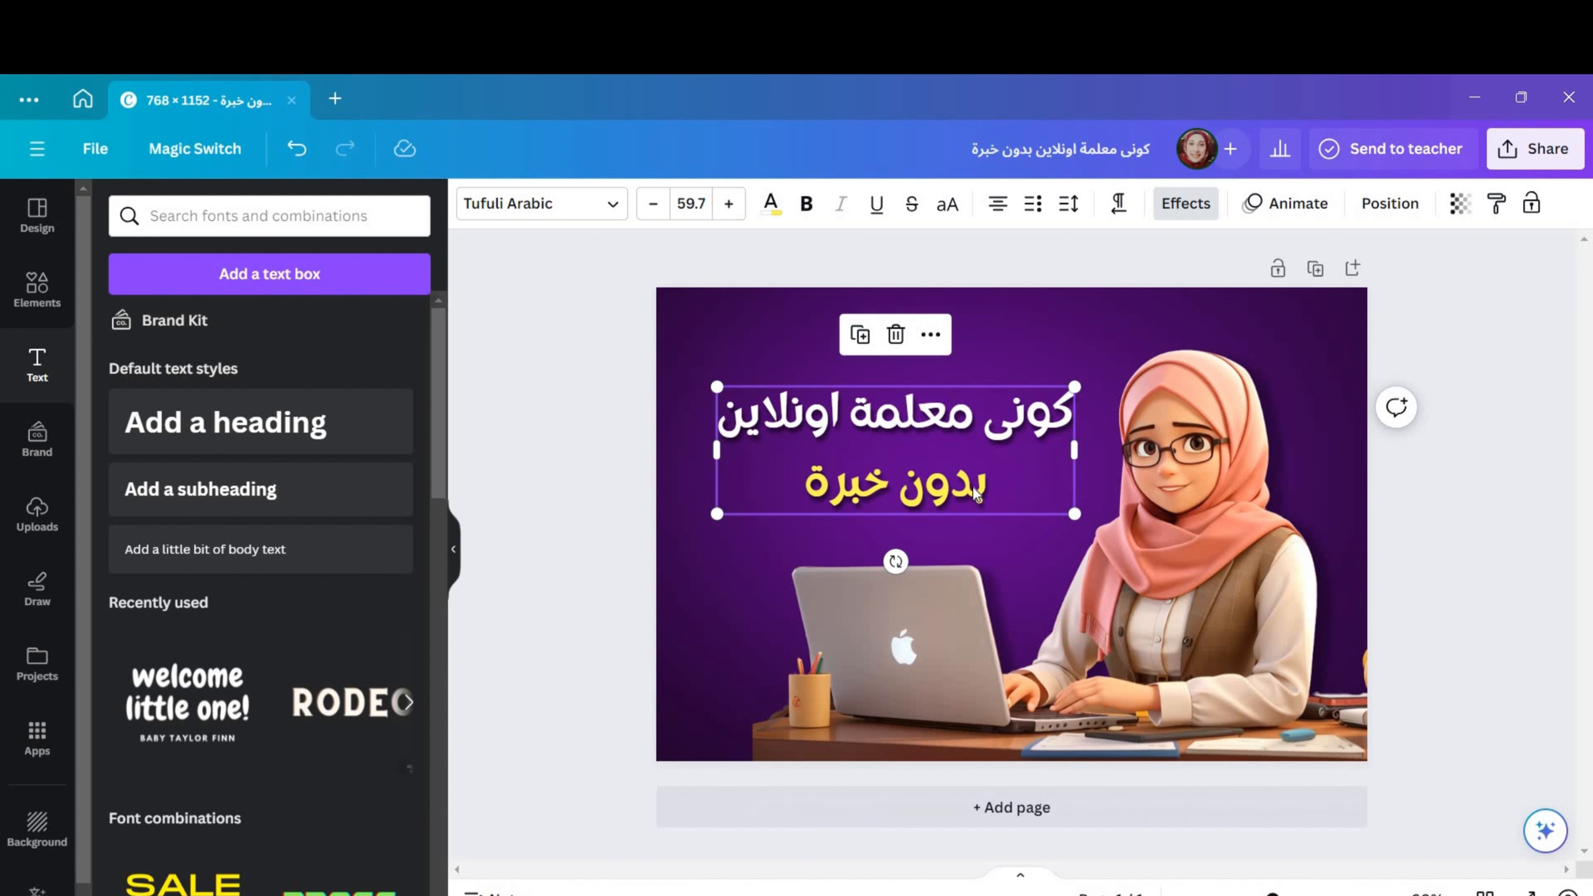
drag(973, 487, 971, 458)
drag(972, 461, 972, 464)
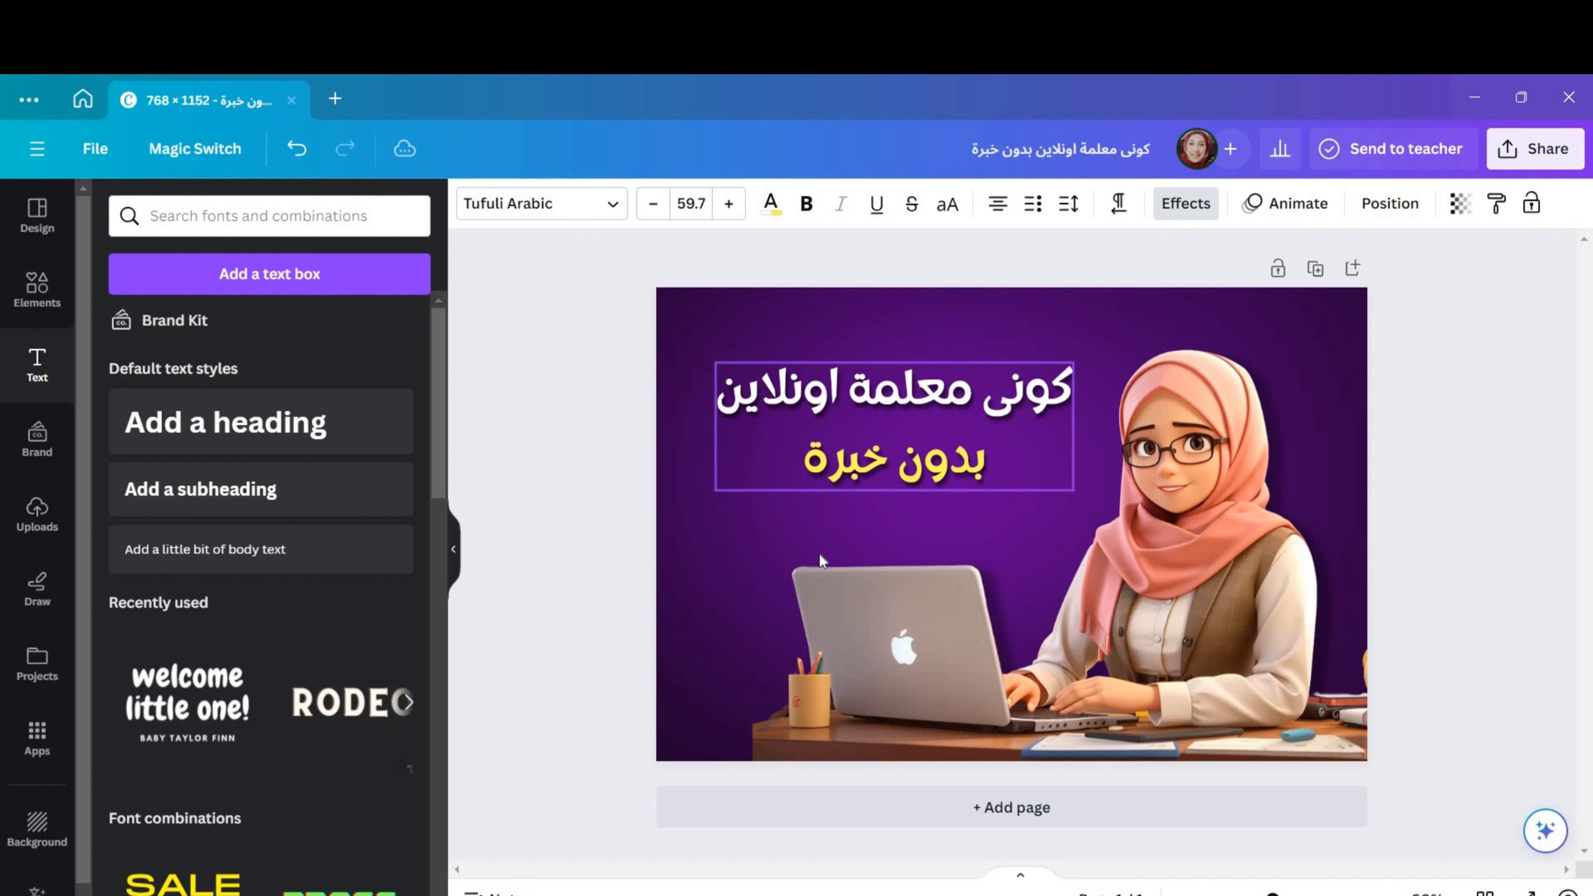
click(516, 618)
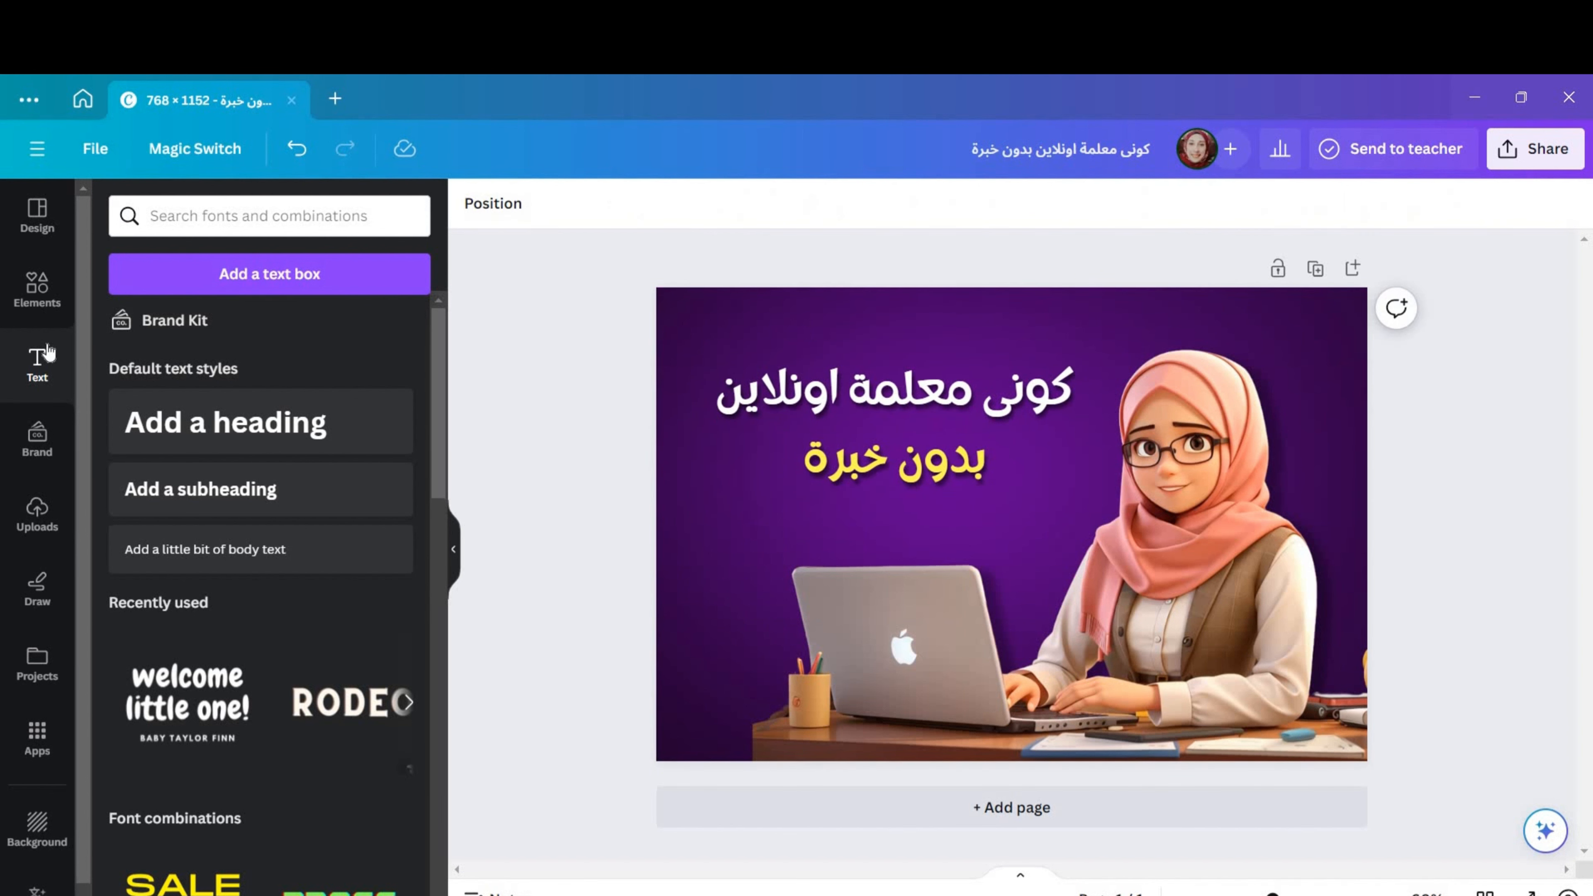
click(55, 296)
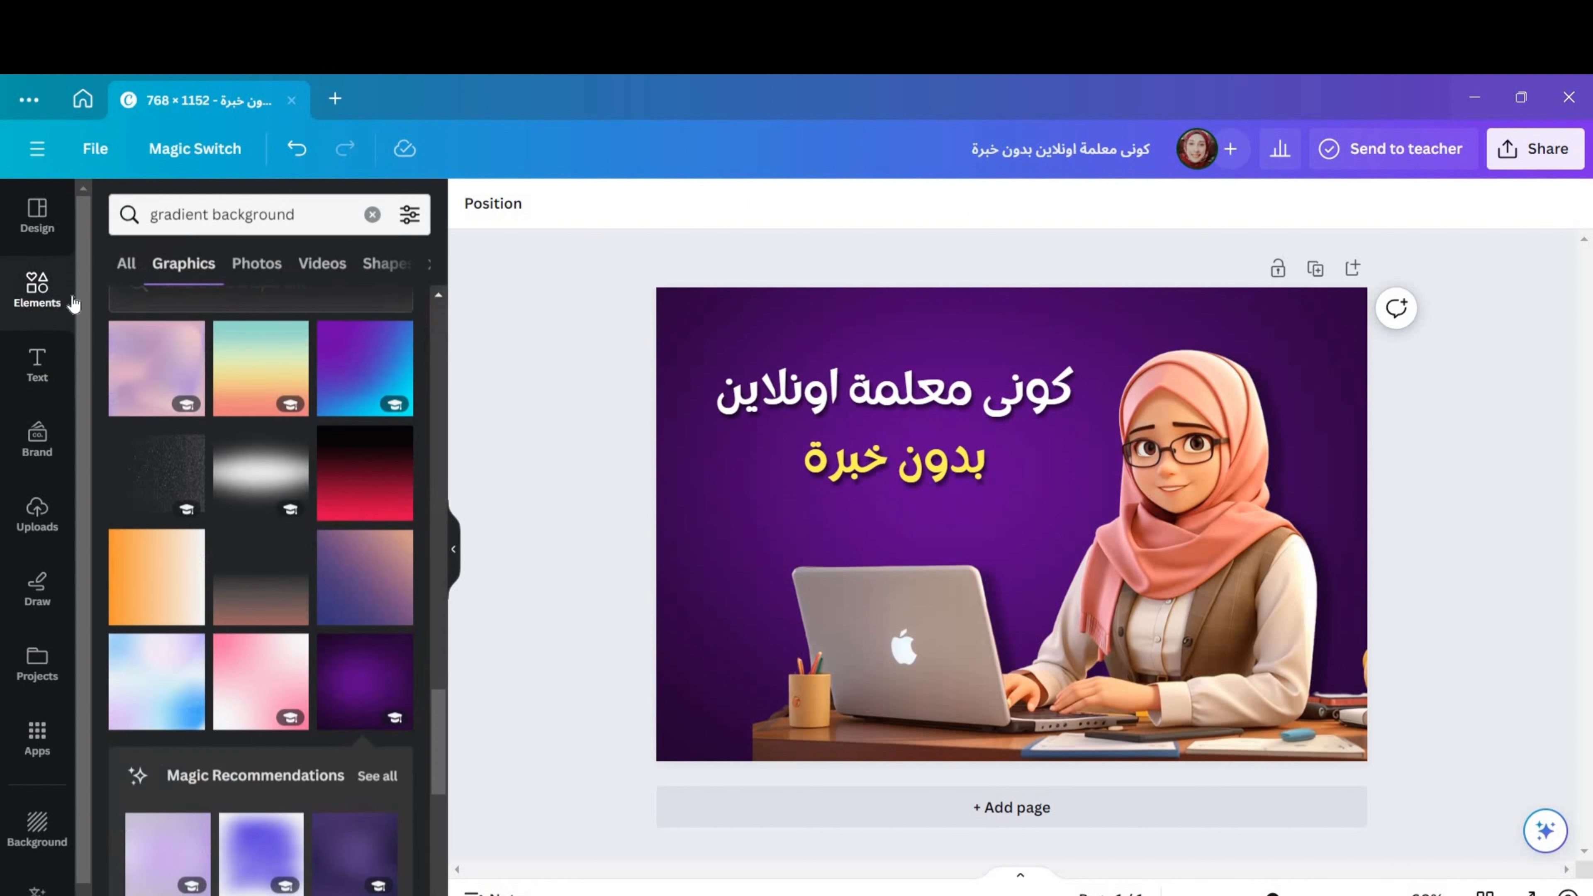
Step: Search Elements for Facebook icon graphics and add the blue circle Facebook icon
click(374, 216)
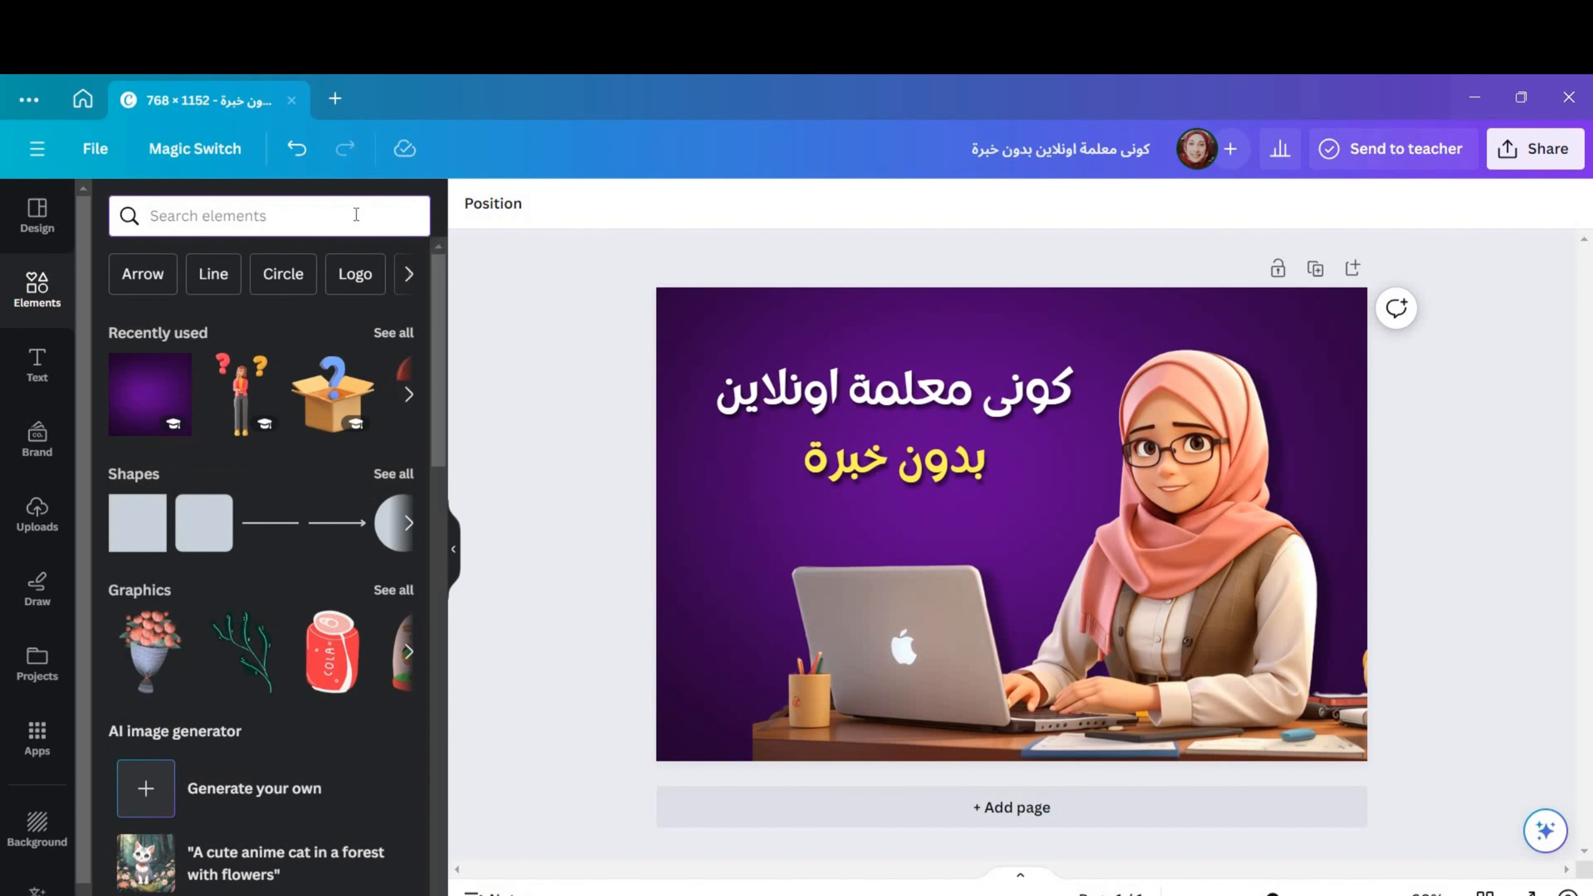
text(fac)
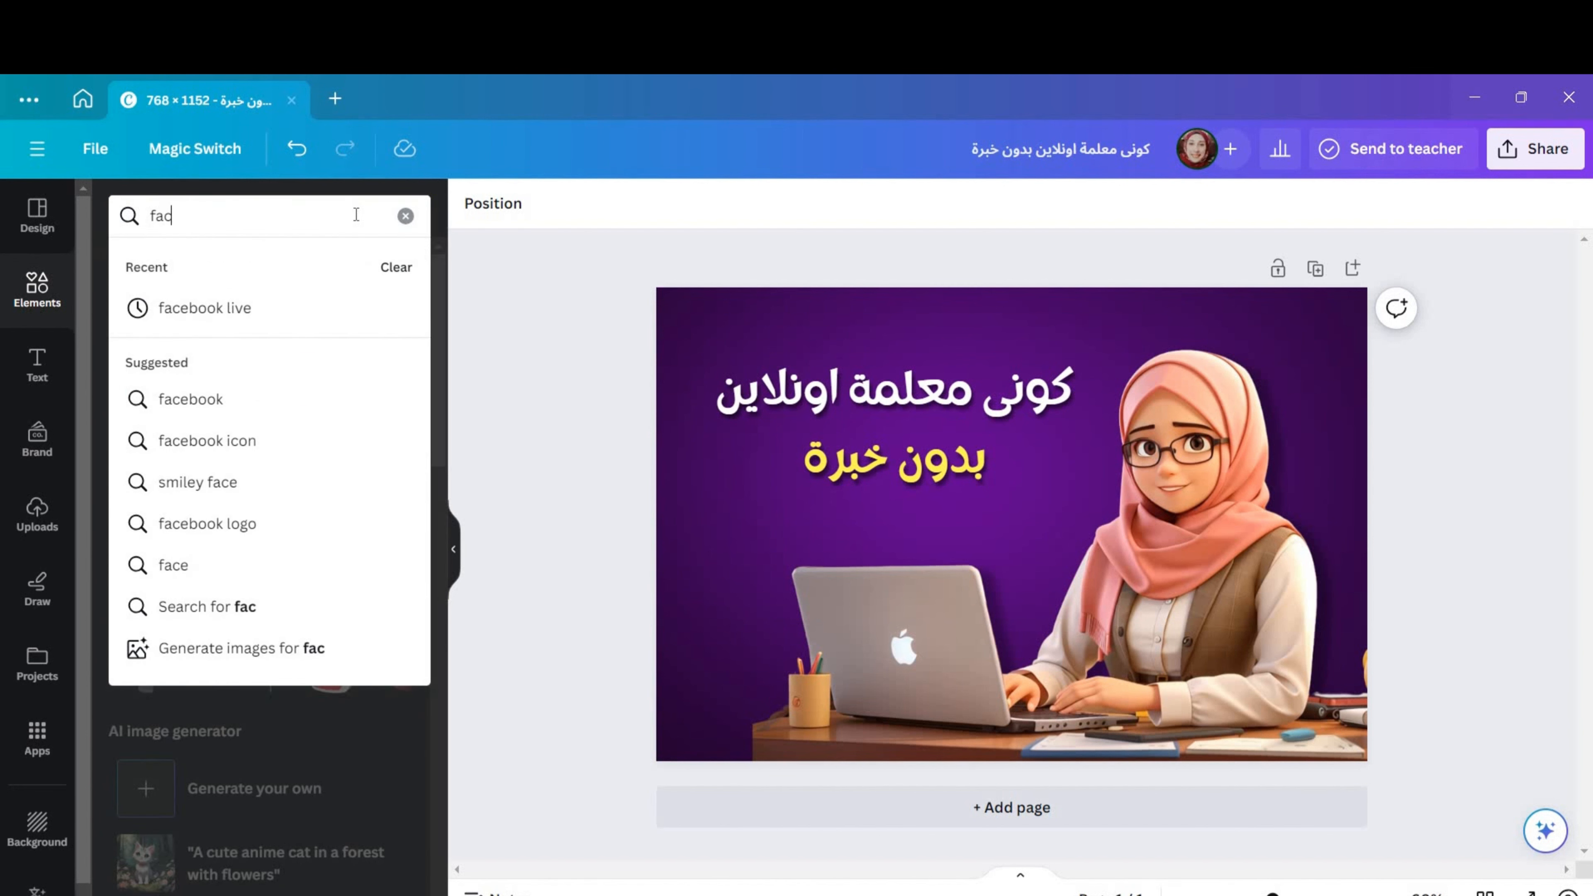
text(eb)
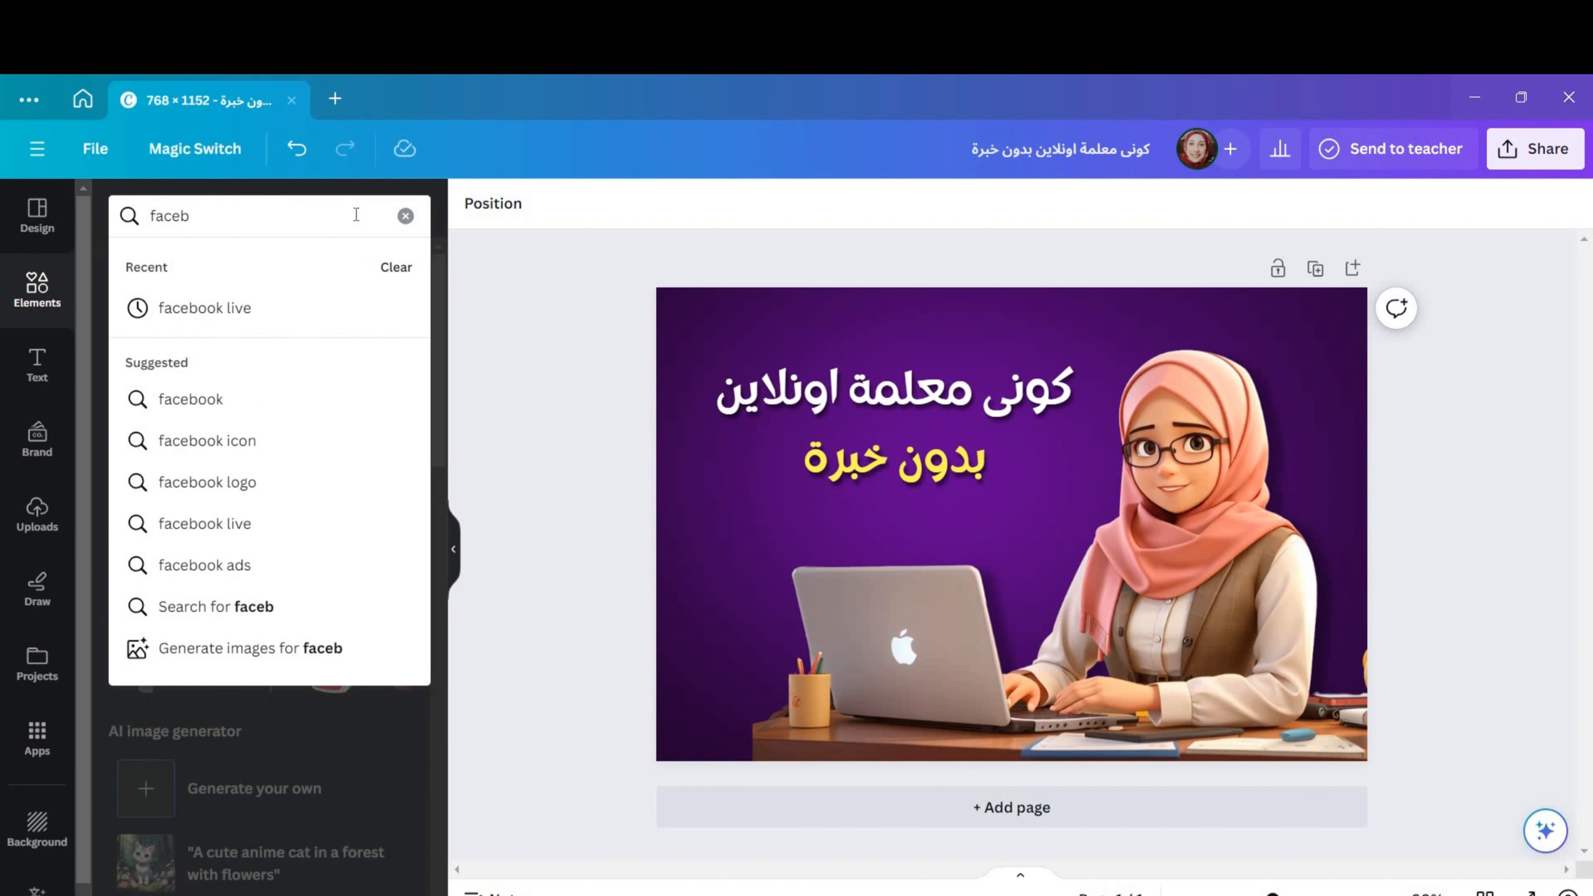
text(ook)
click(292, 483)
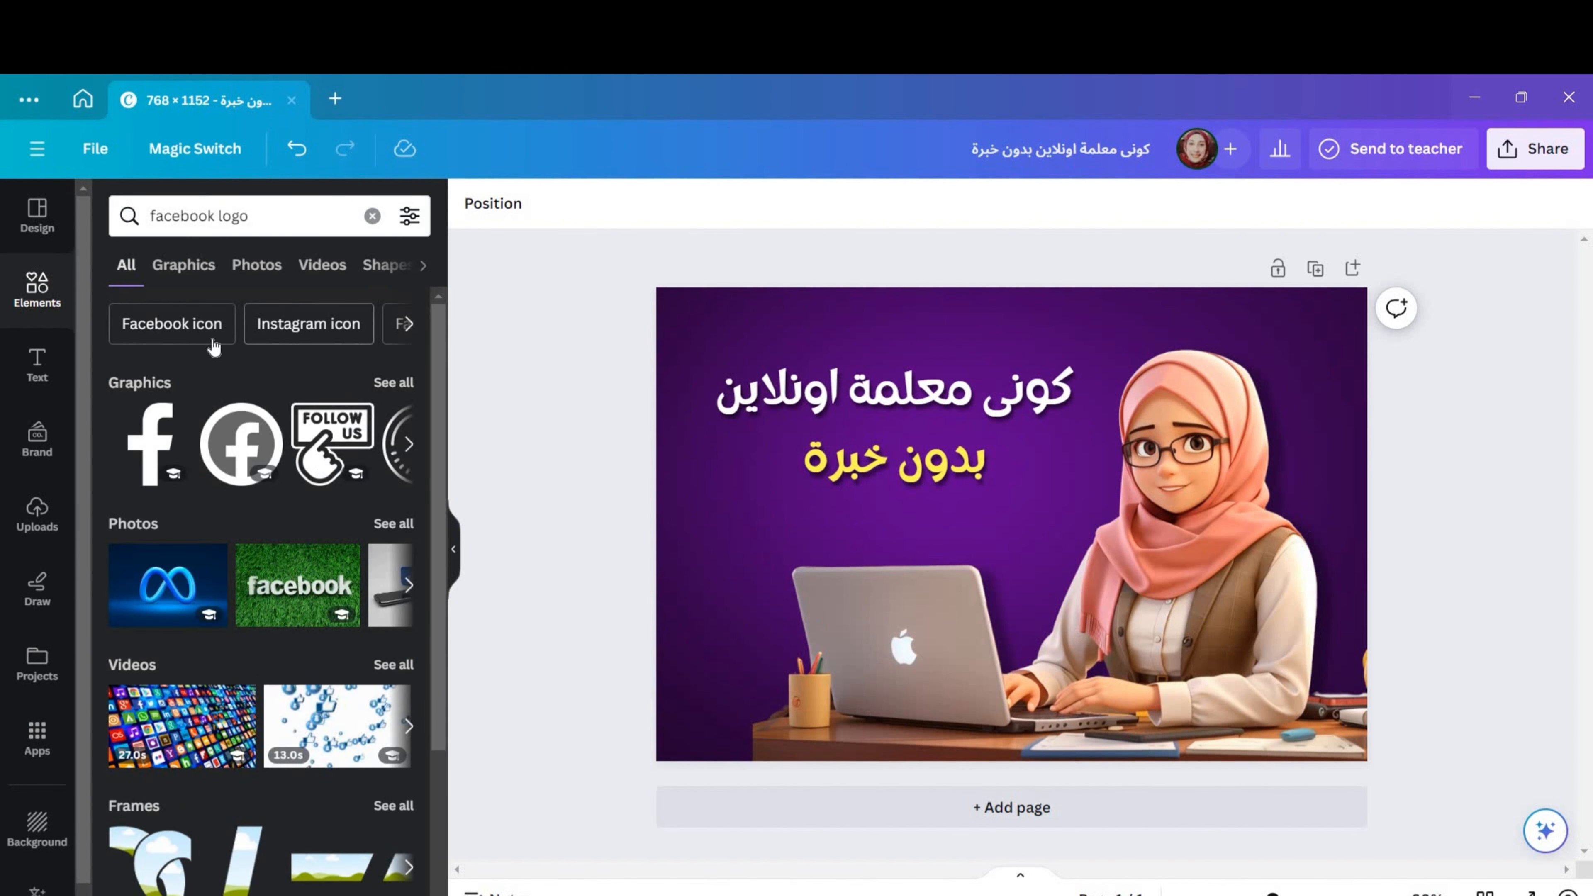
click(197, 324)
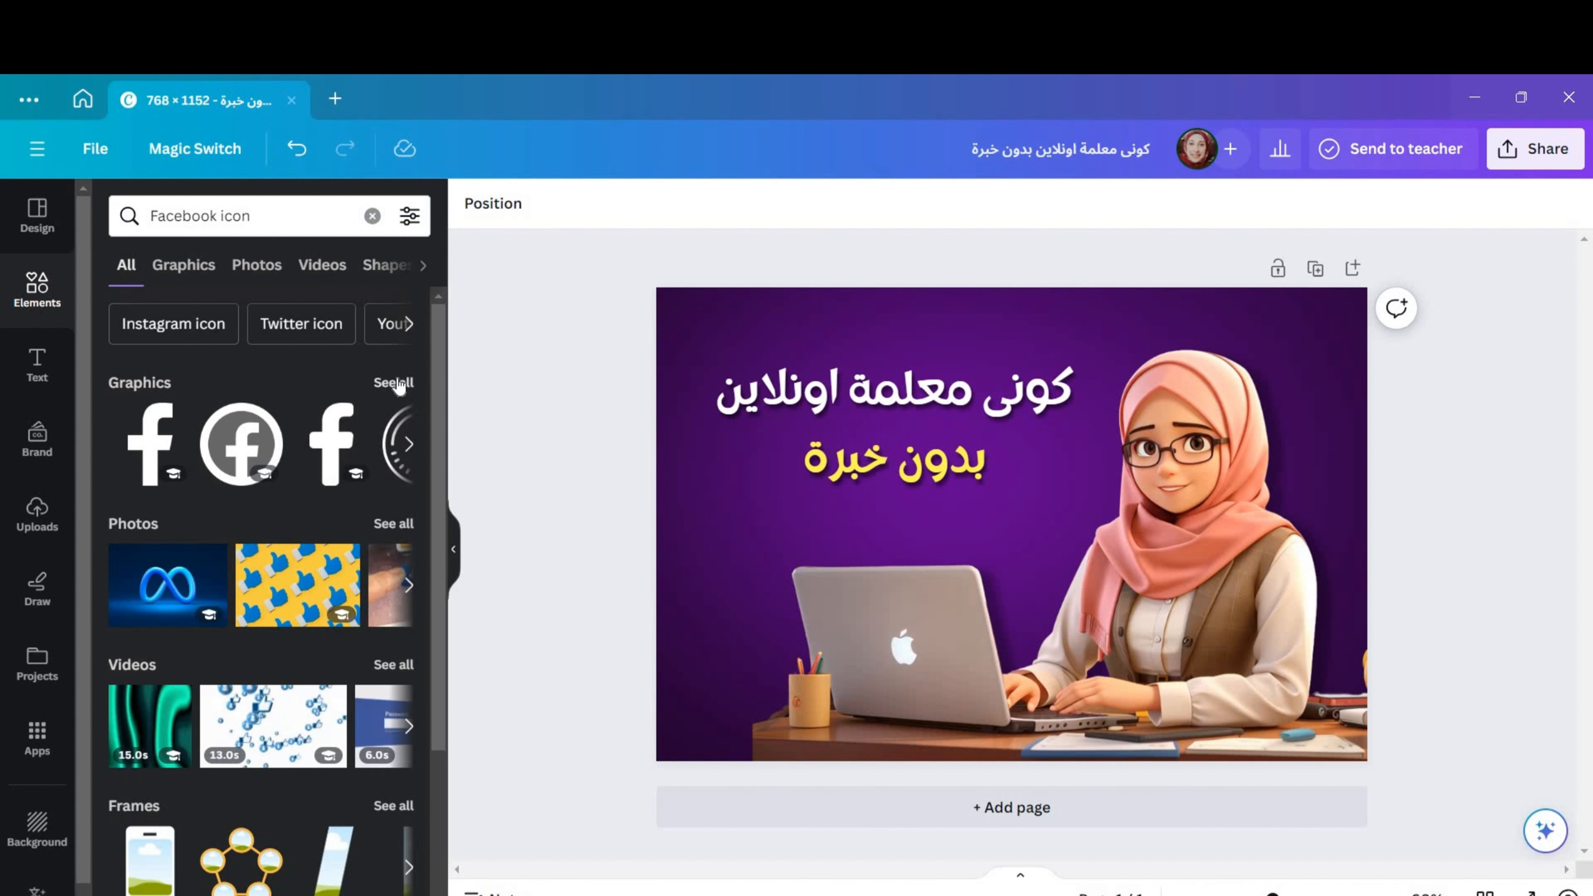
click(395, 382)
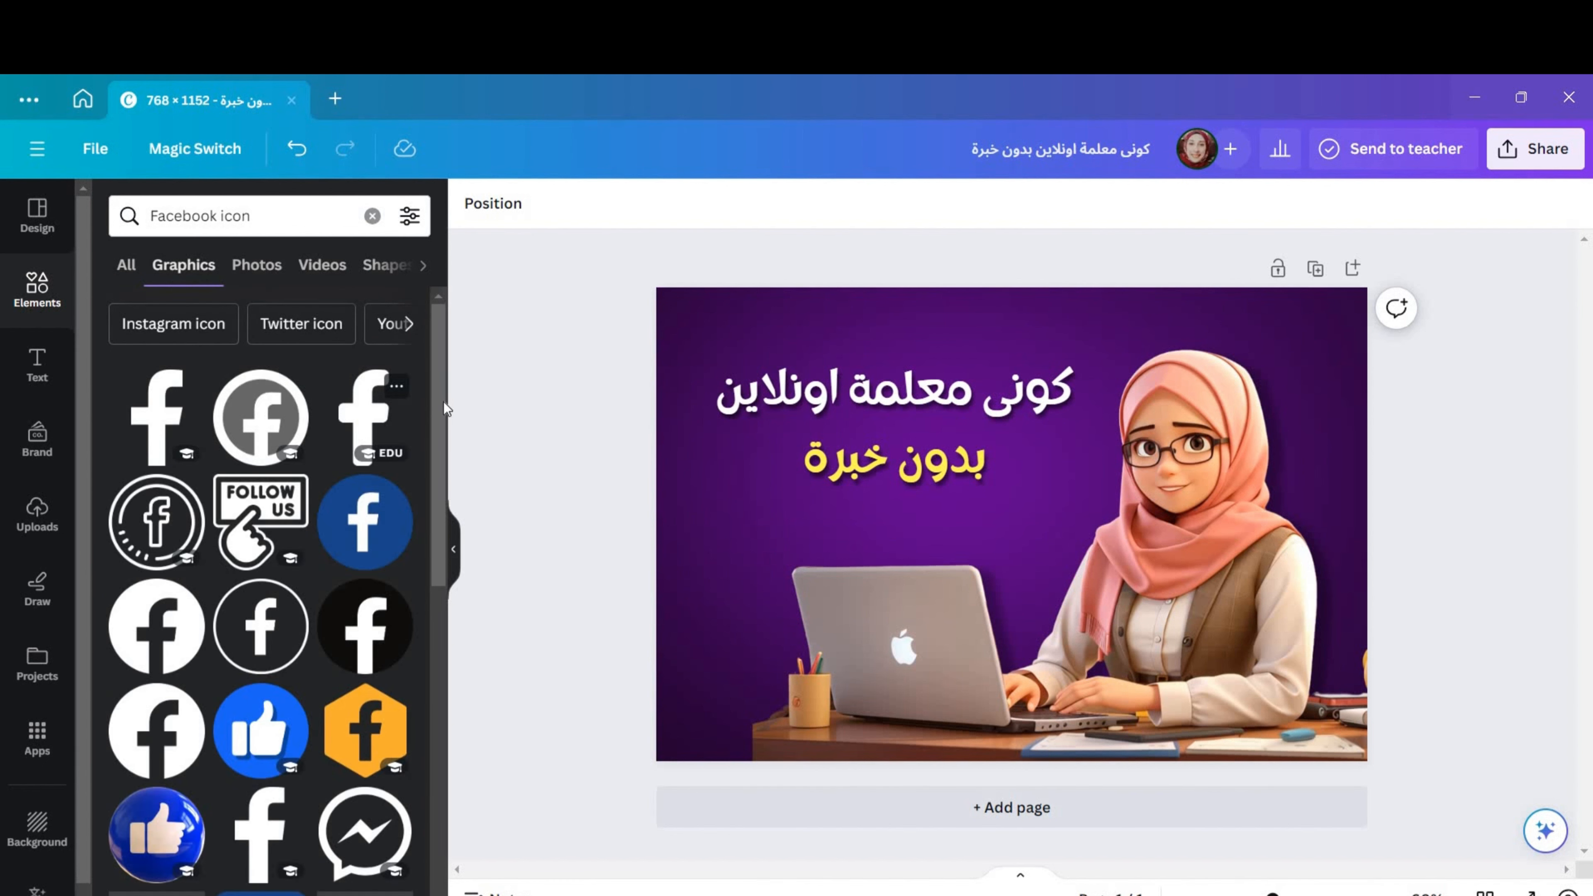
drag(442, 407, 444, 340)
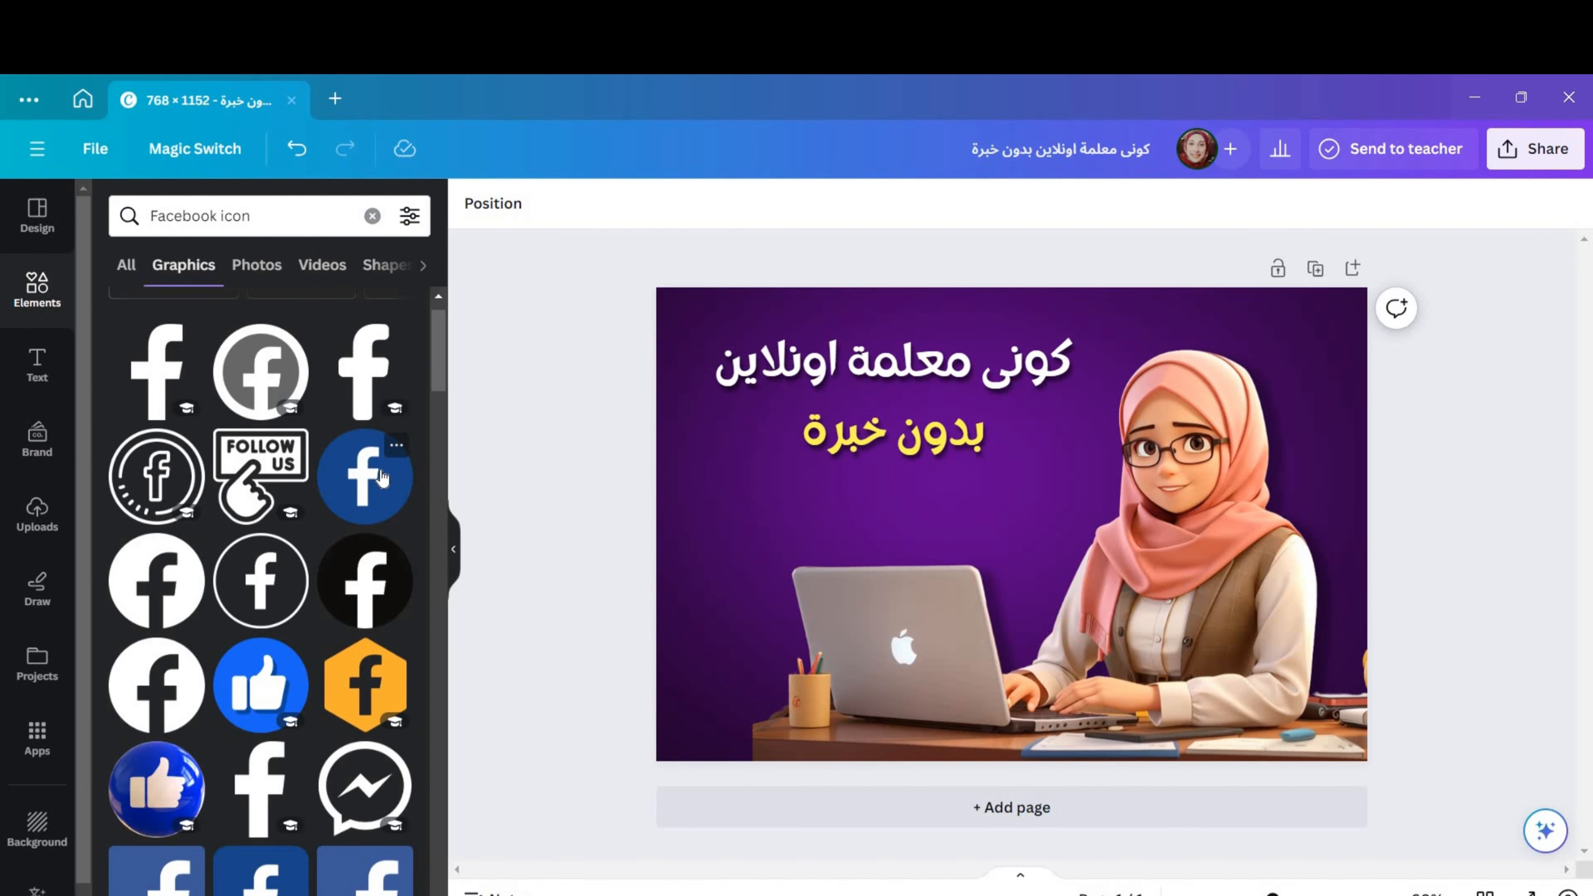
click(364, 477)
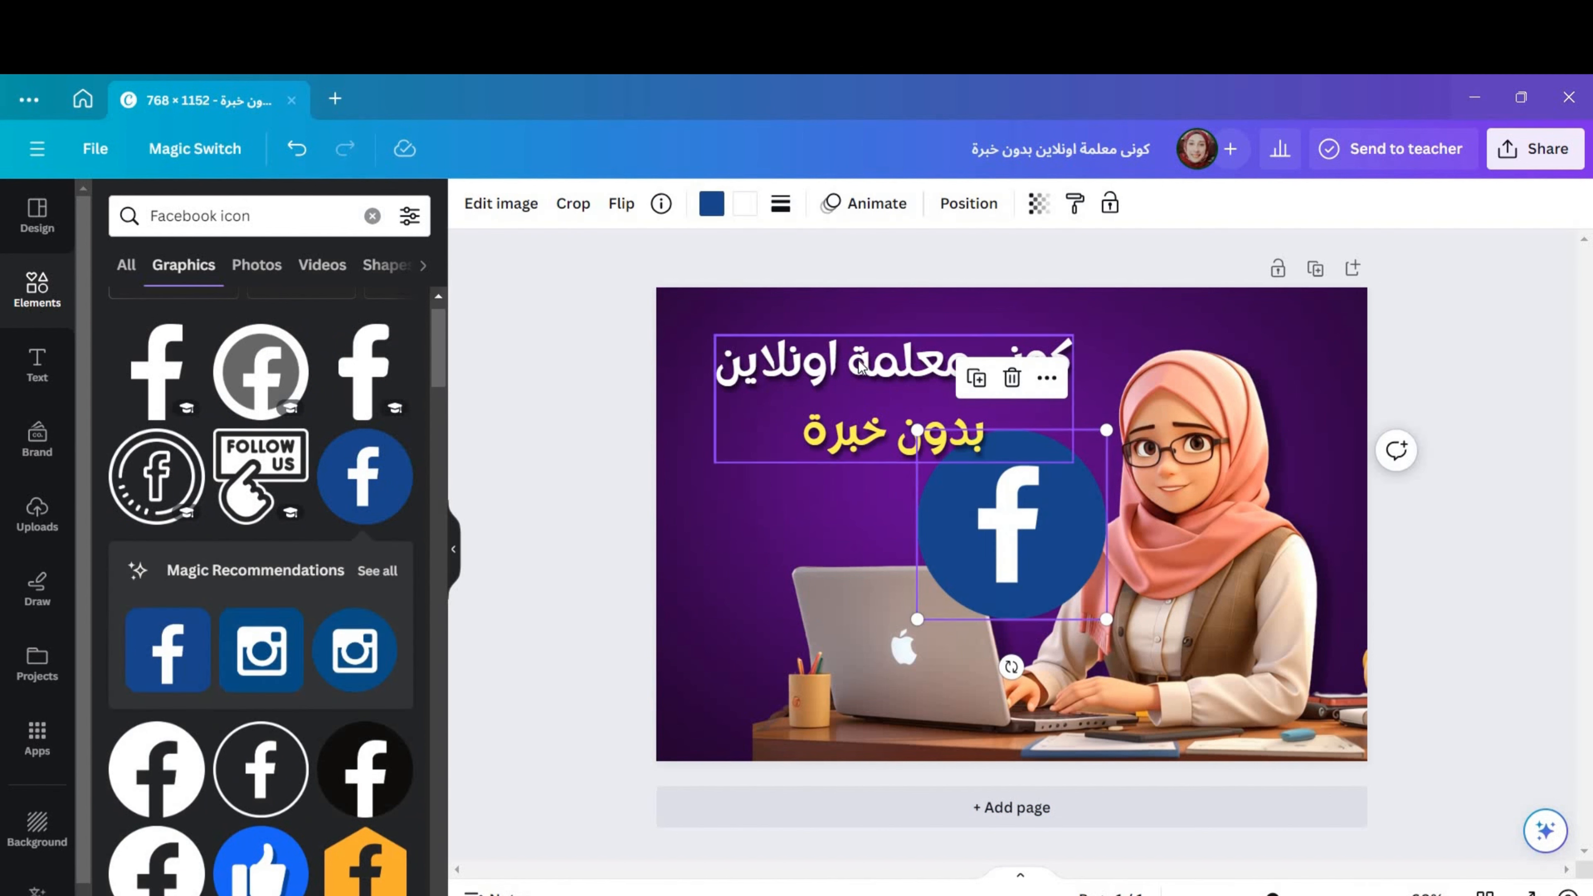
Step: Recolour the Facebook icon royal blue, shrink it to about 82×82 and move it left
click(712, 204)
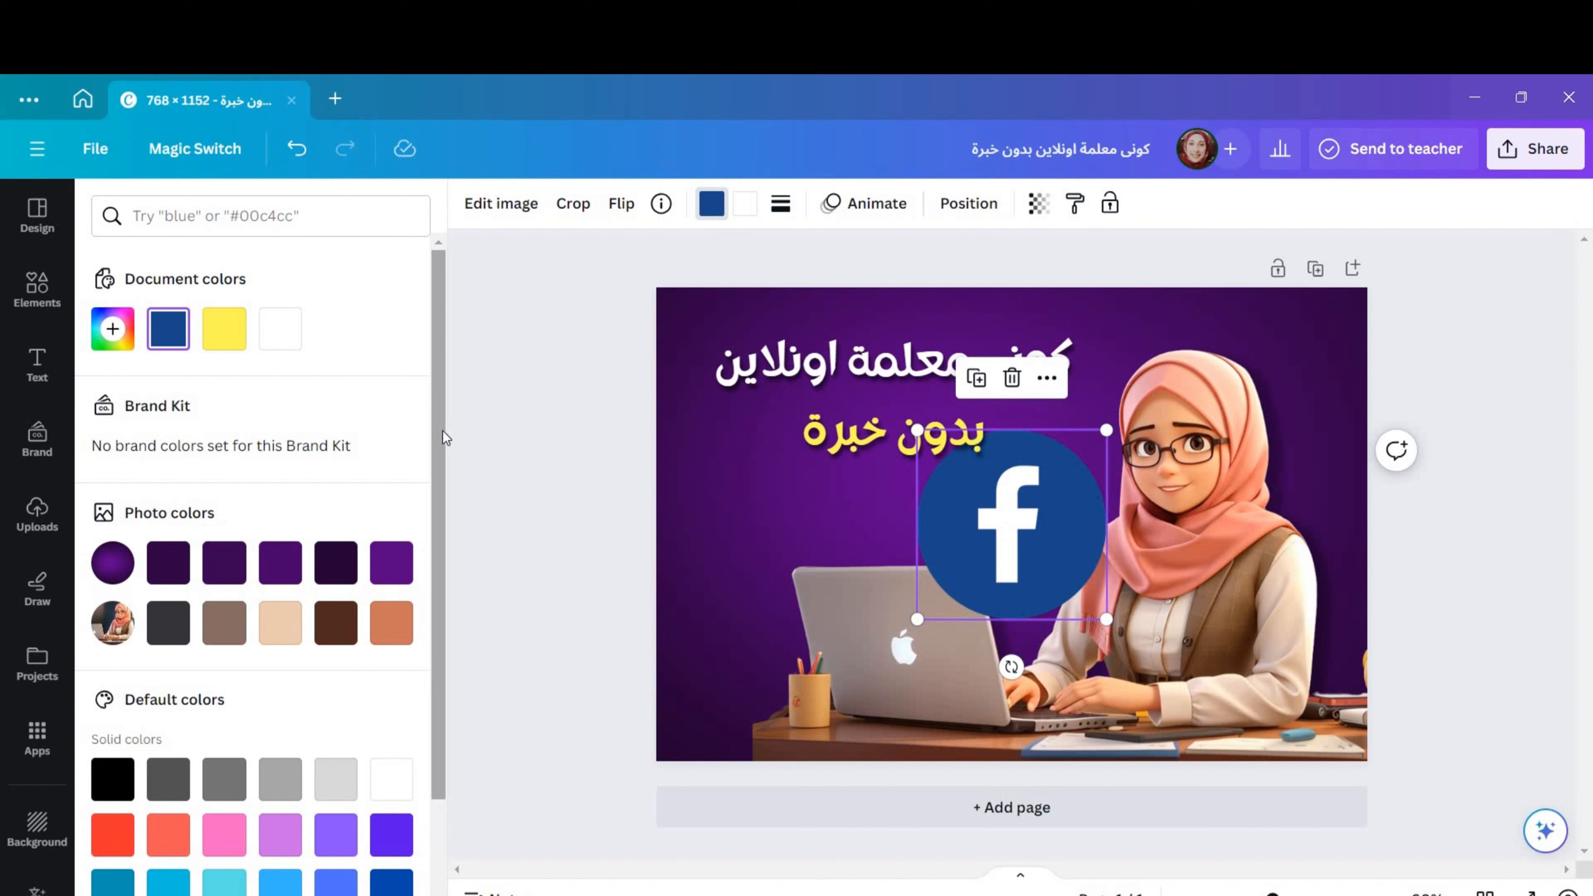
scroll(406, 676, down, 2)
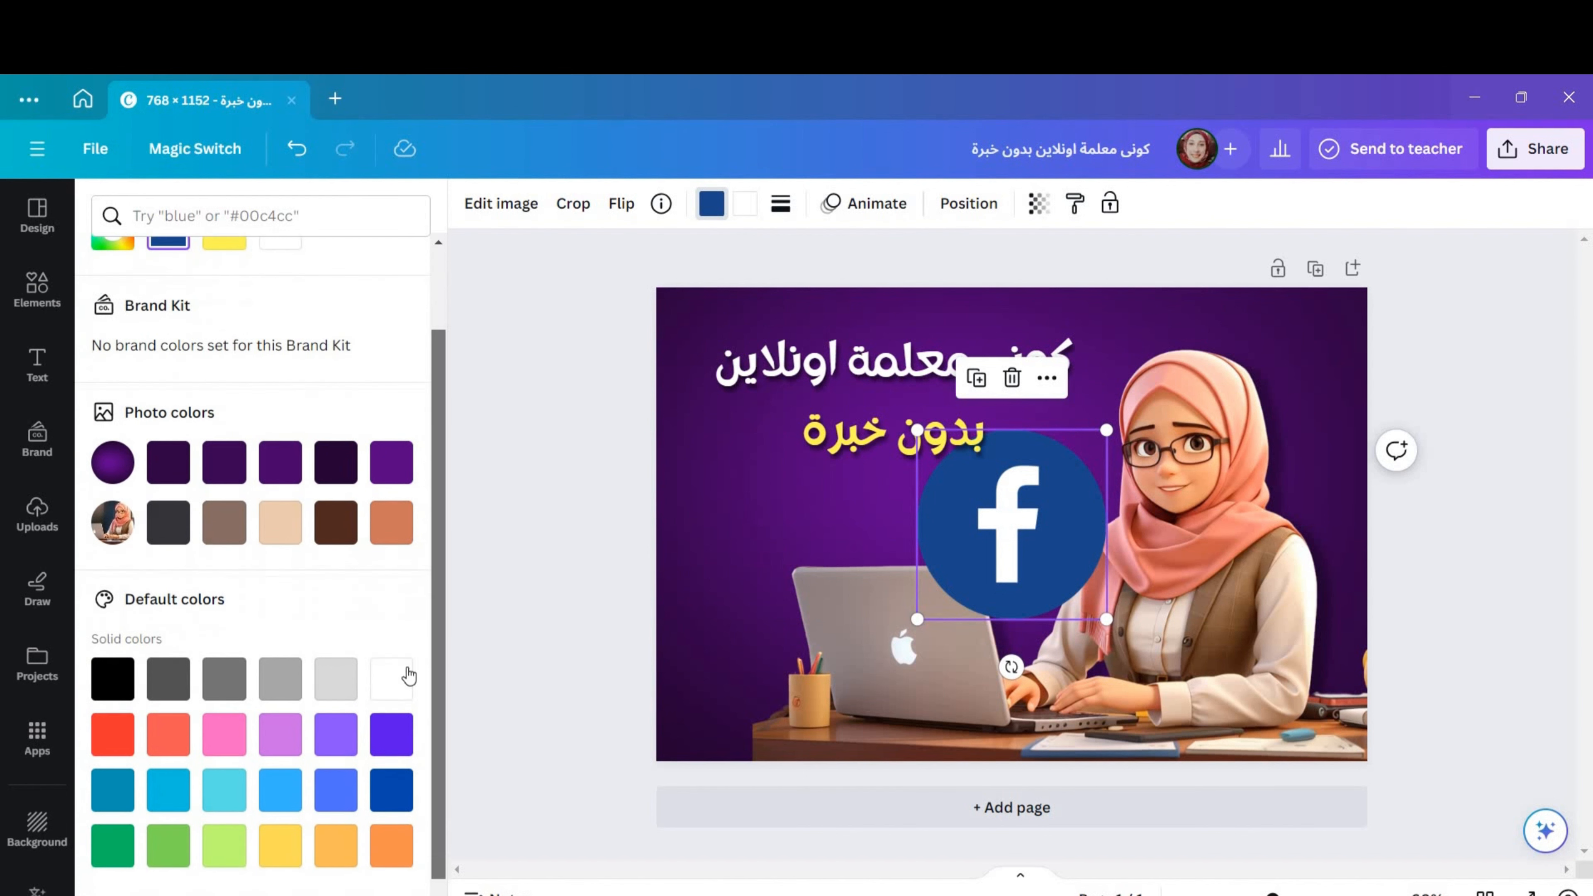
click(338, 760)
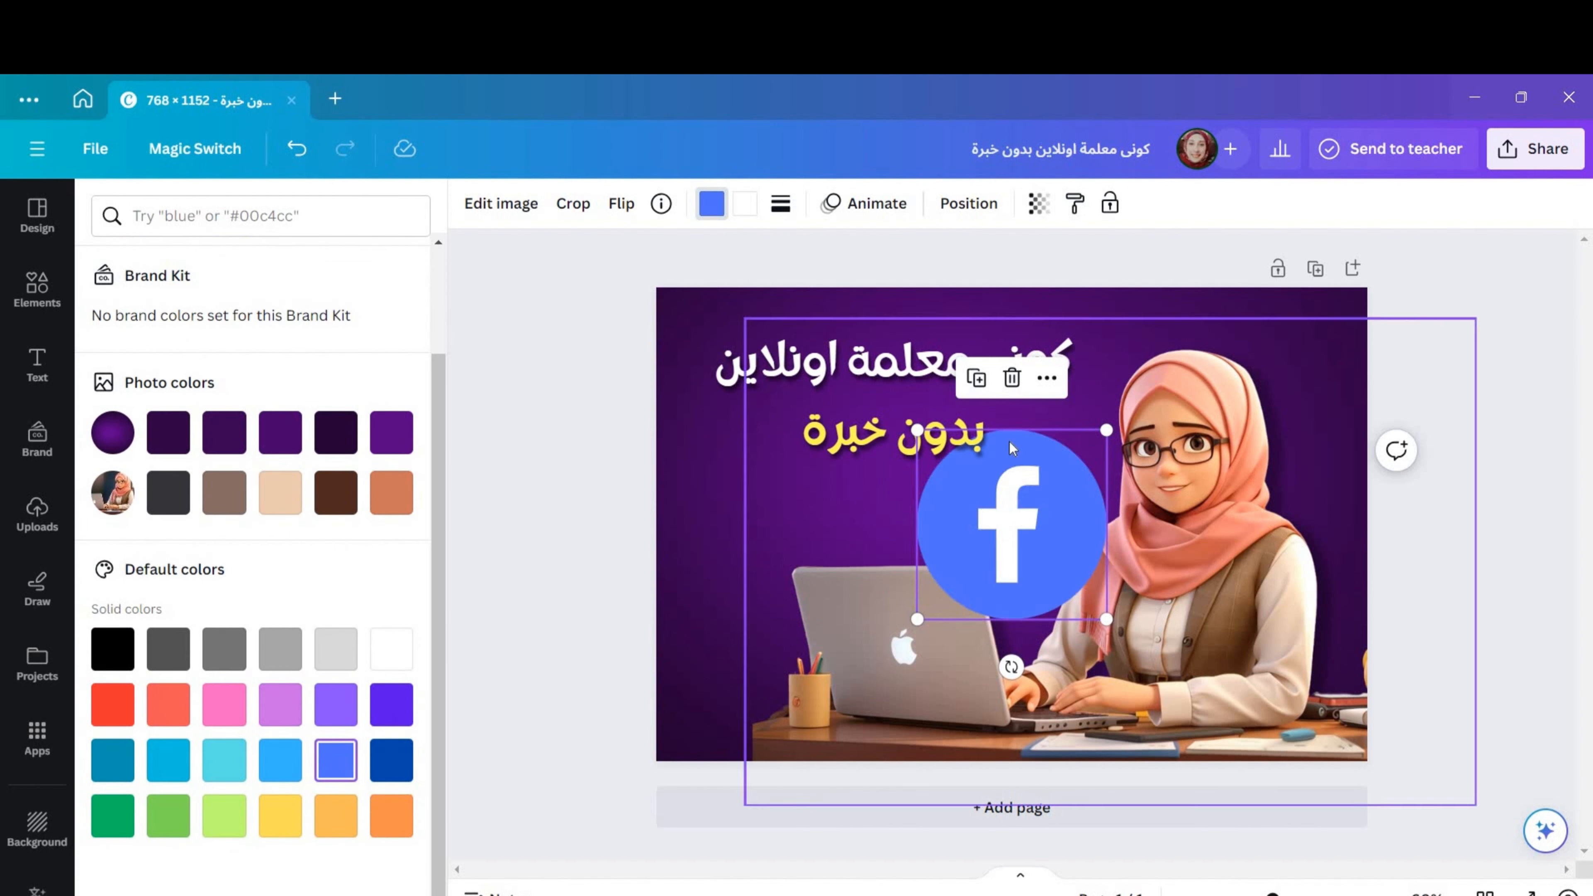
drag(1106, 431, 966, 575)
drag(751, 579, 705, 581)
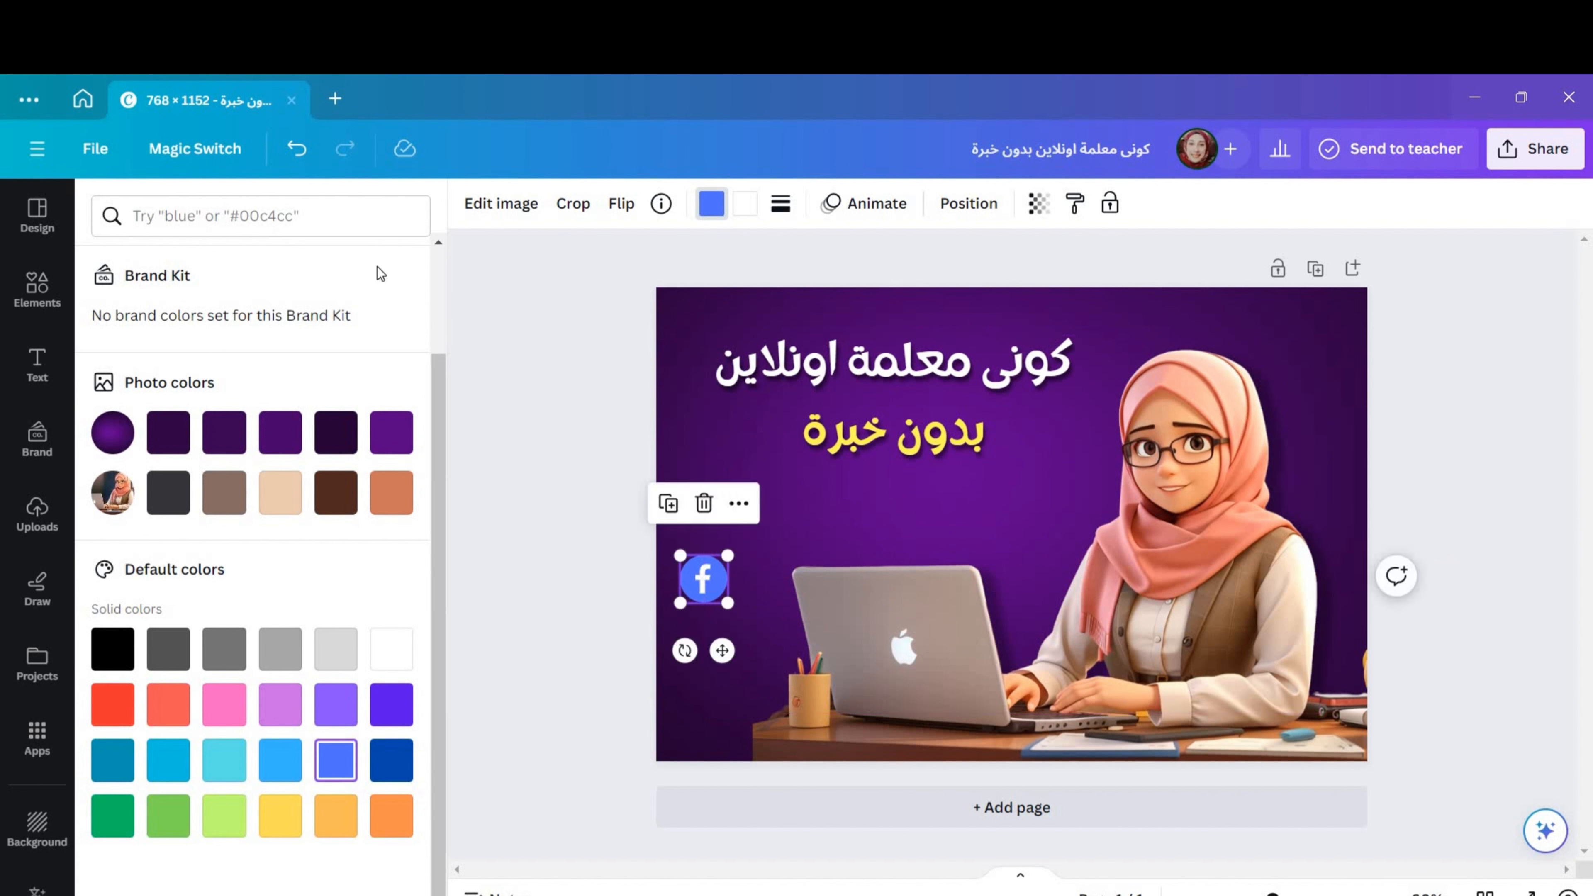
Step: Add a slightly enlarged gradient Instagram icon below Facebook, with a Telegram icon under it
click(38, 288)
click(372, 215)
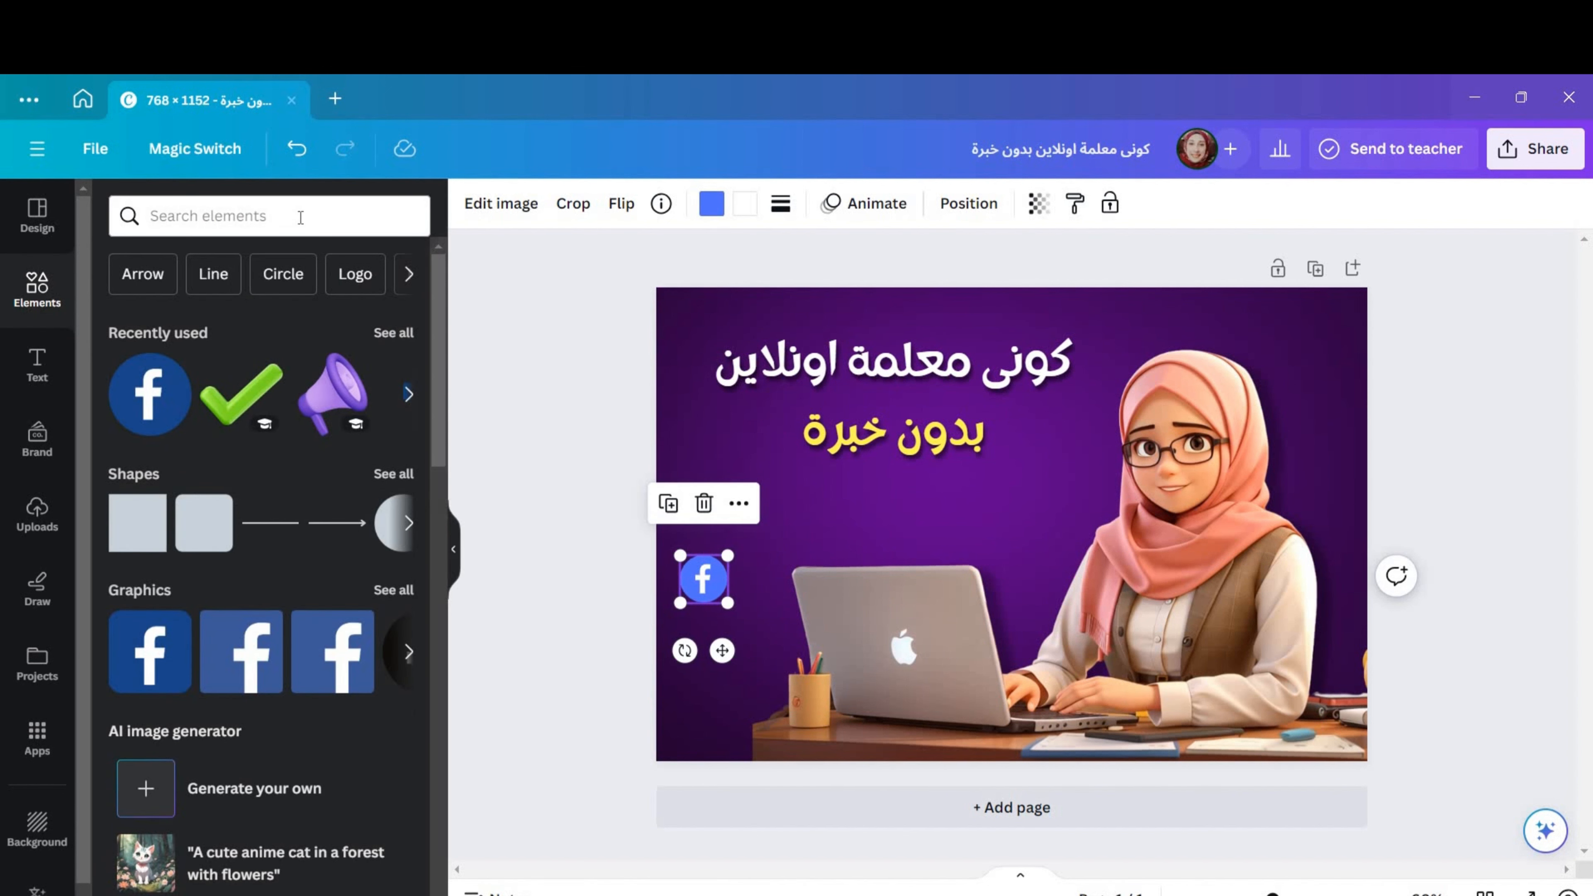
click(300, 217)
text(i)
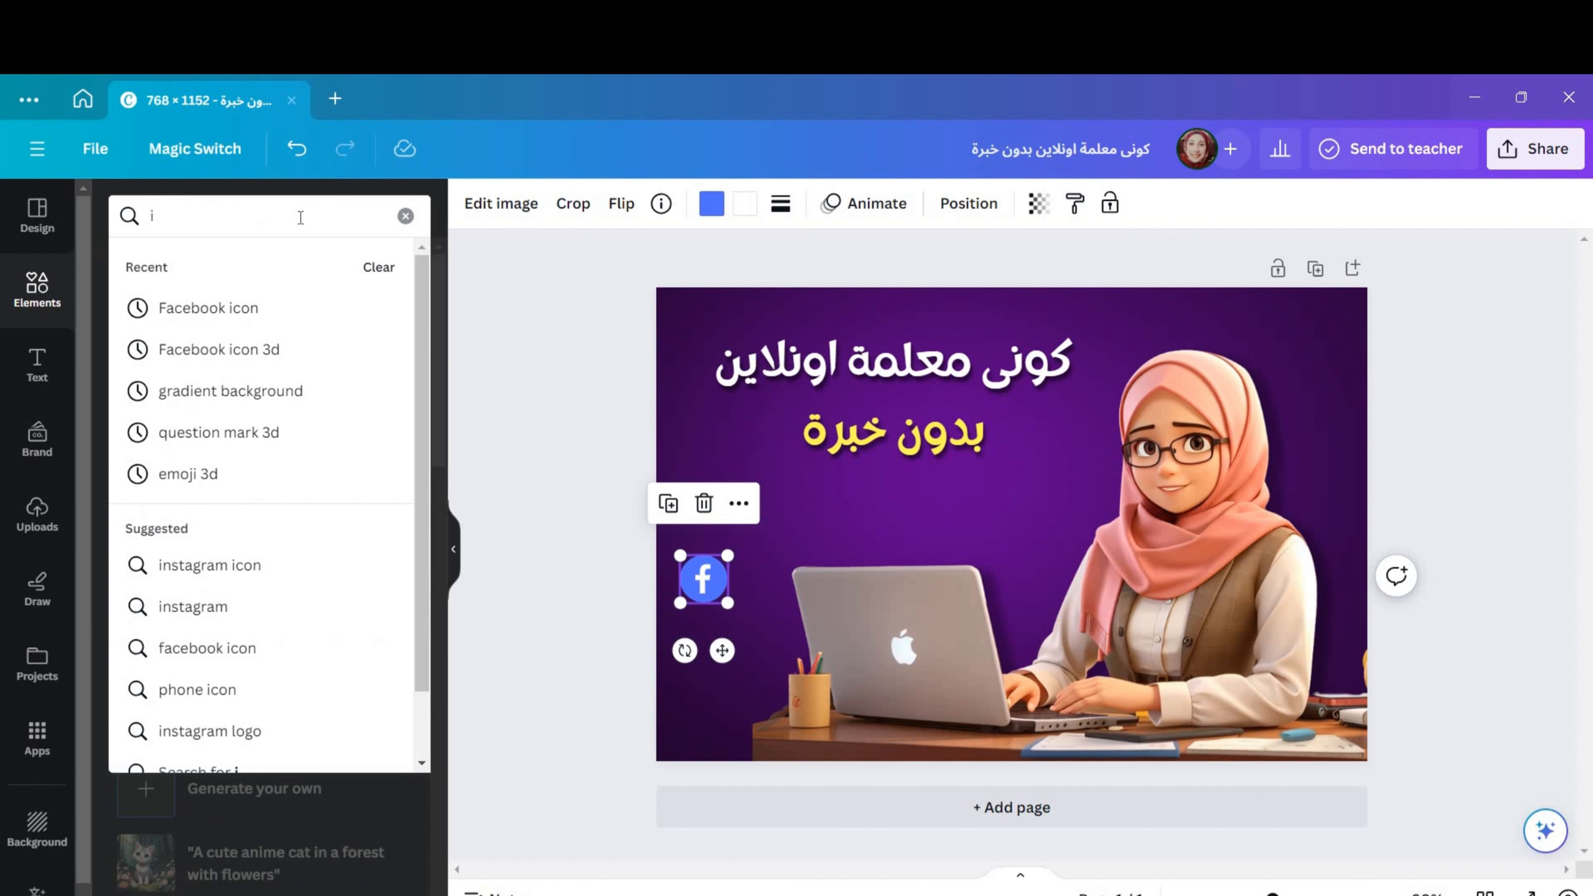
text(n)
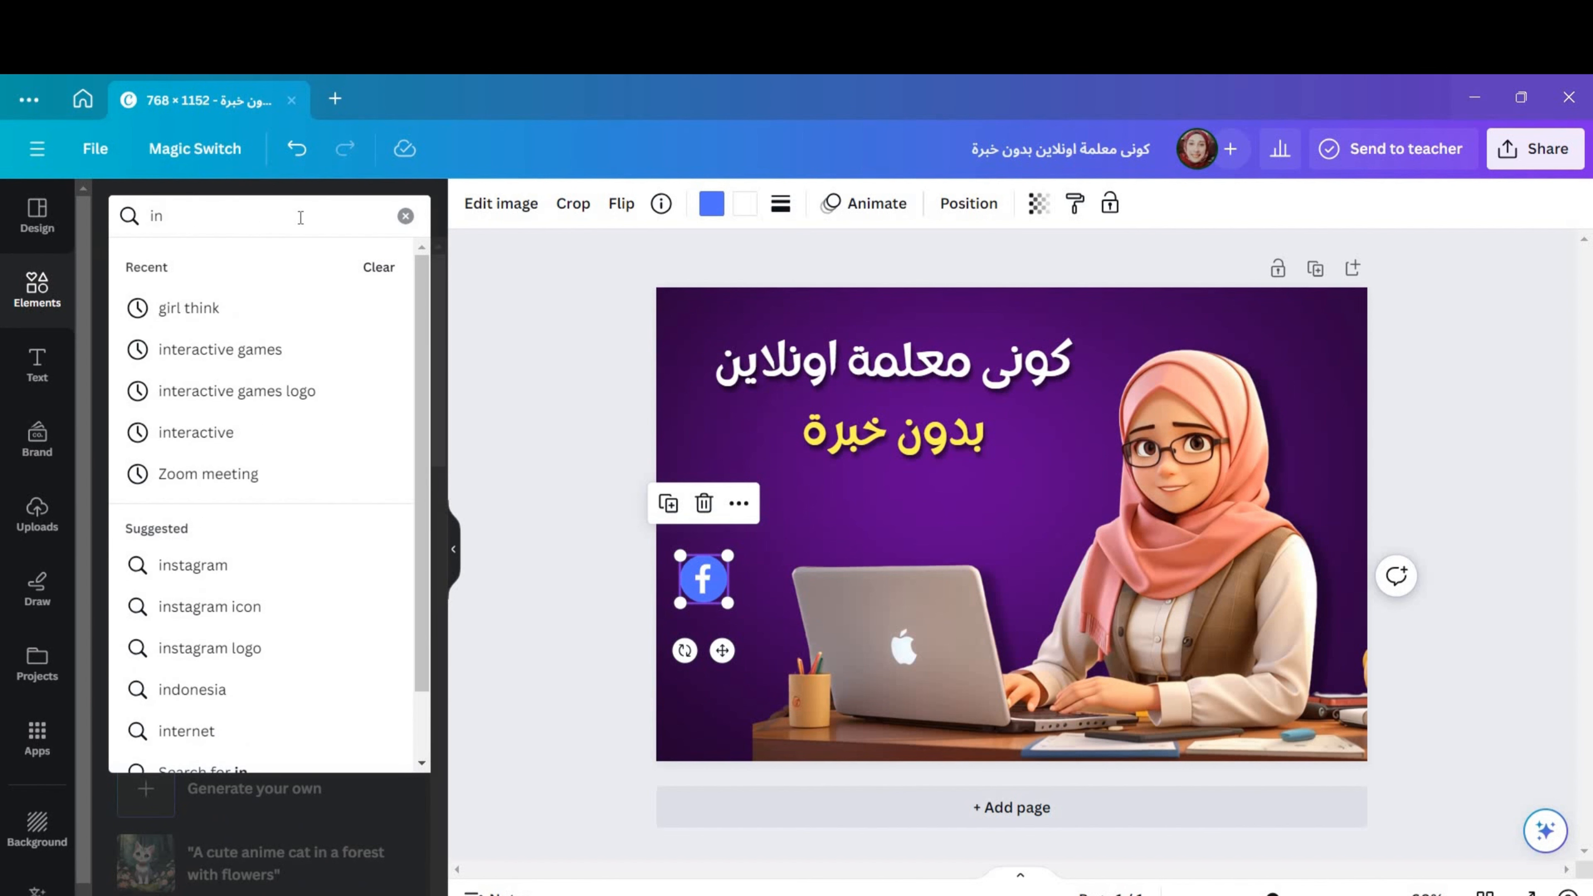
text(s)
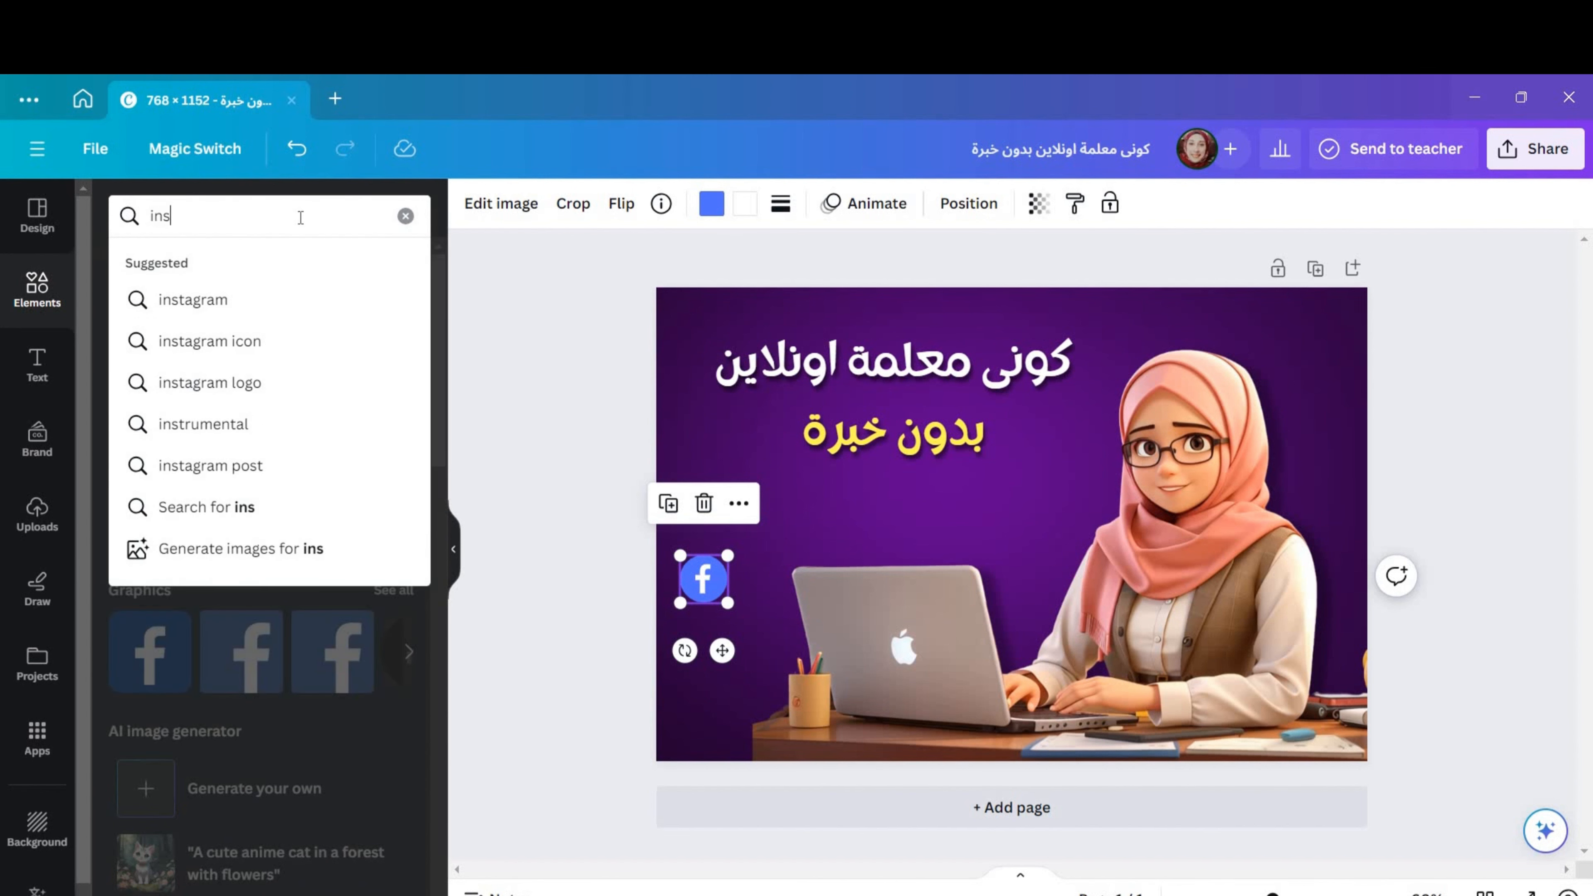
click(268, 344)
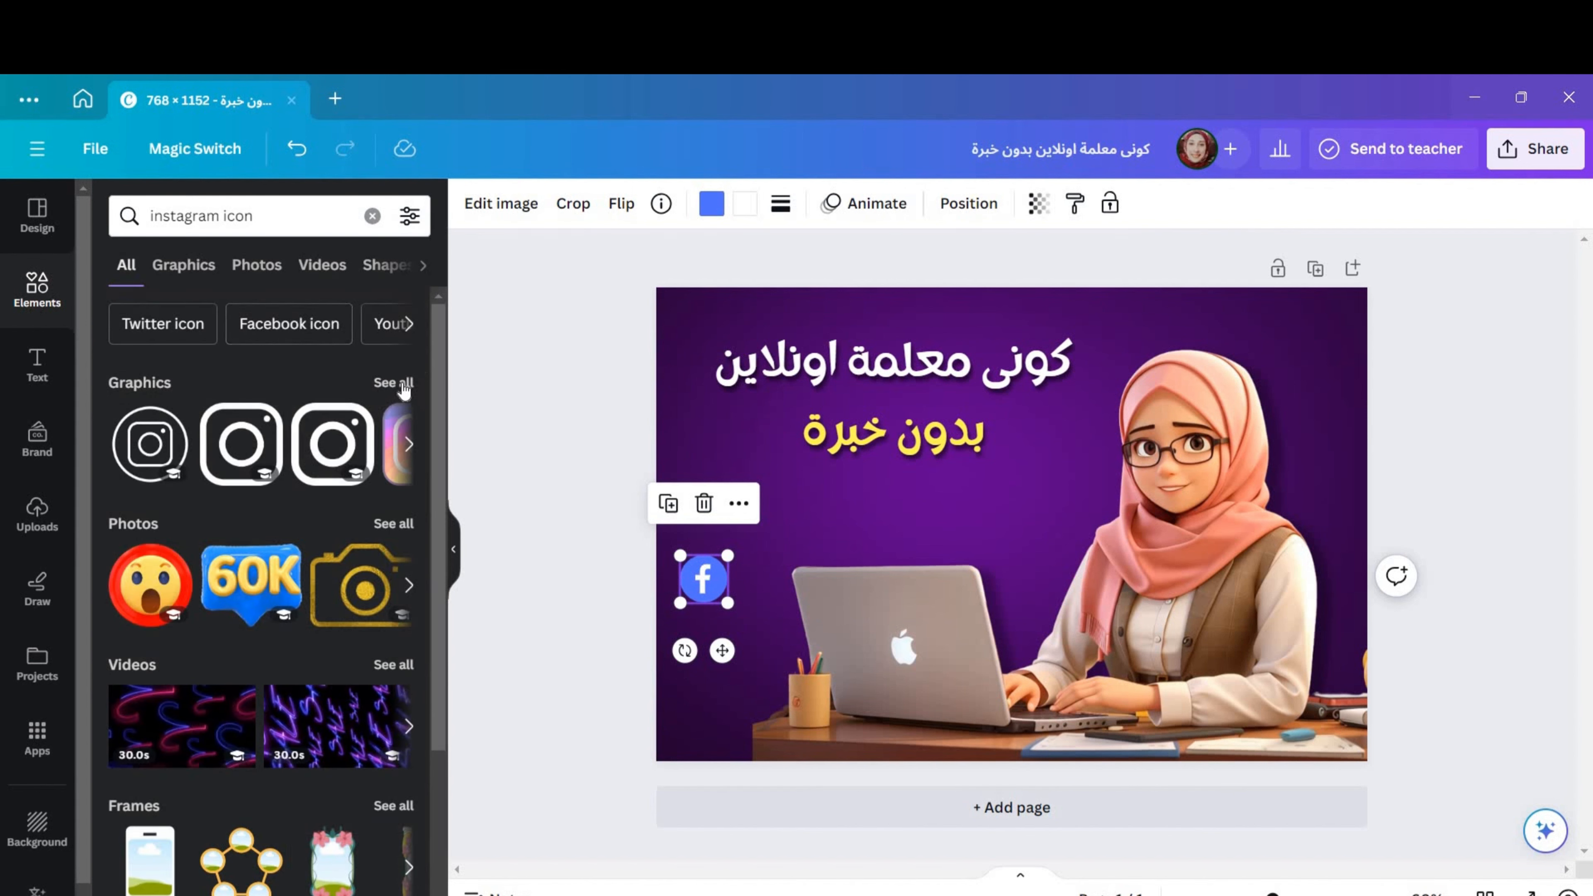
click(402, 385)
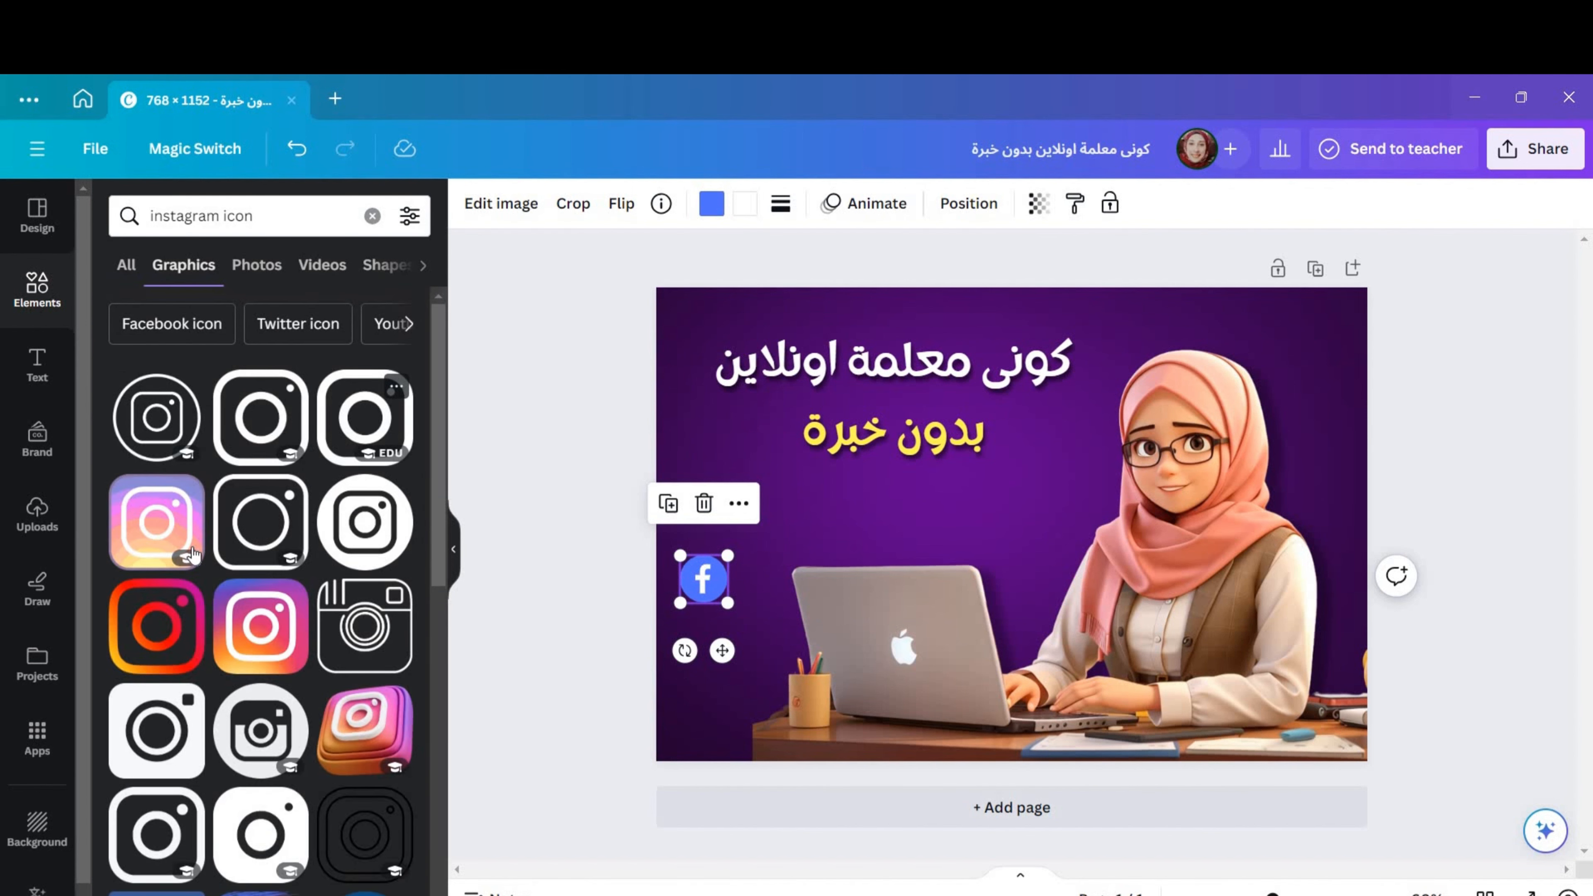
click(275, 618)
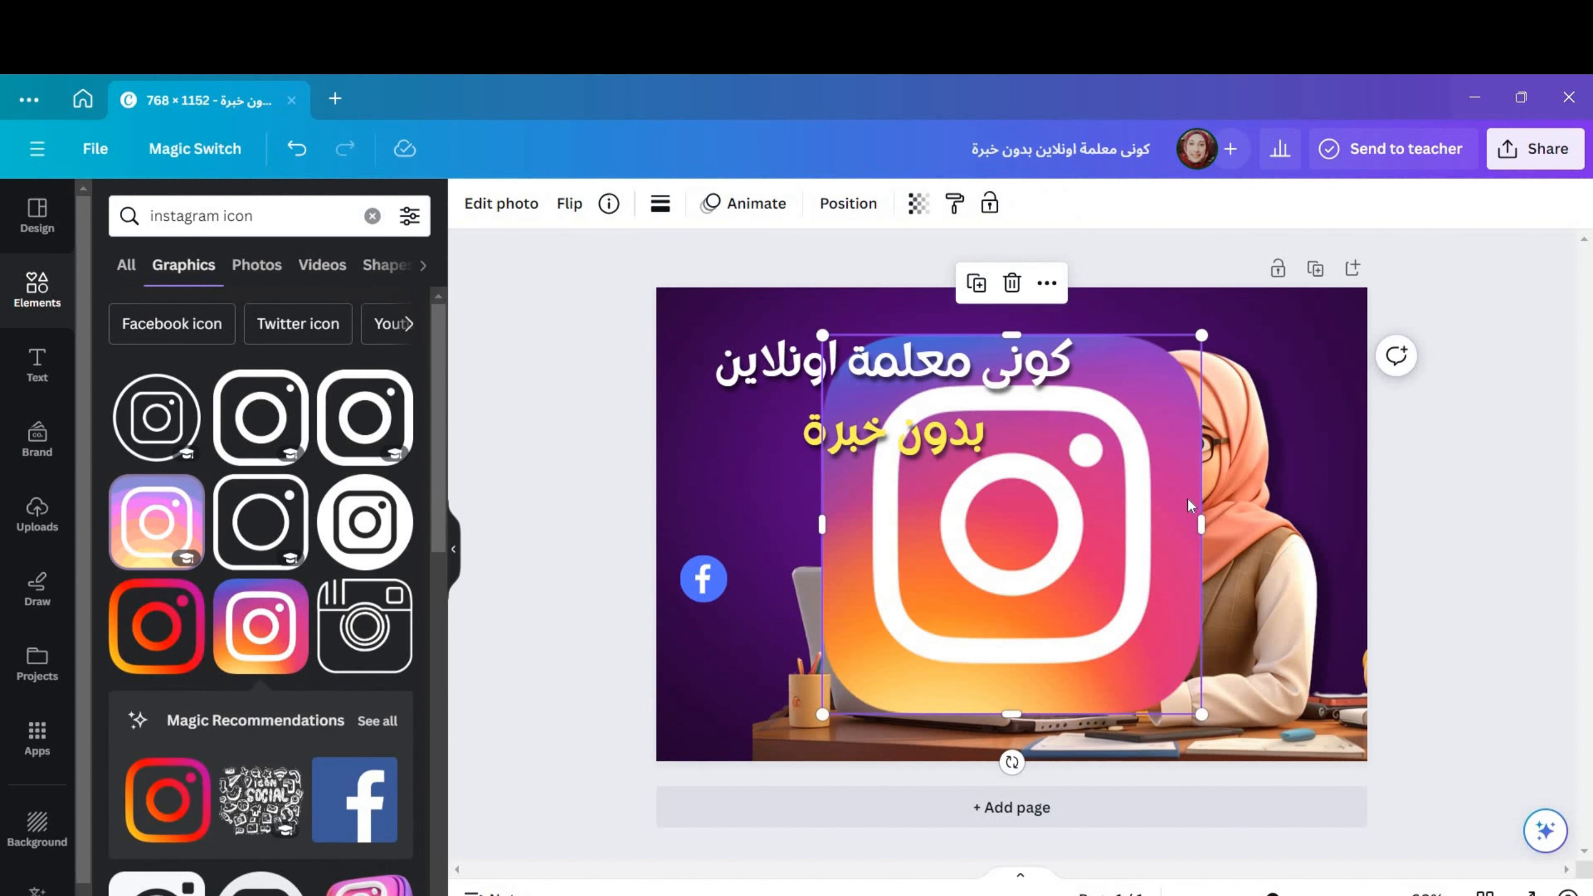
drag(727, 664, 731, 668)
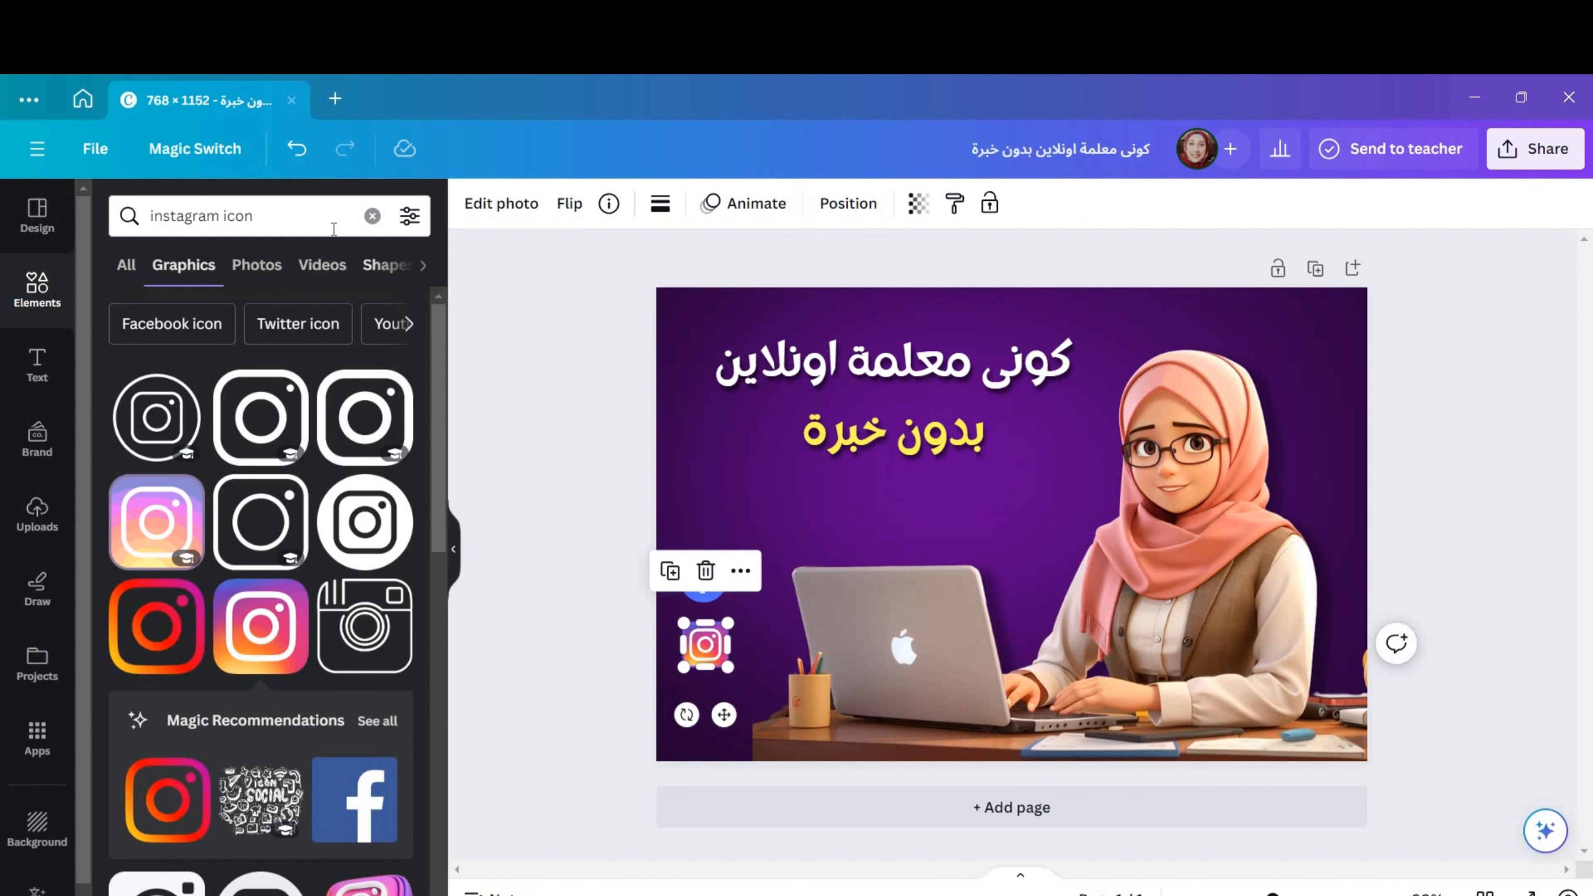
click(256, 220)
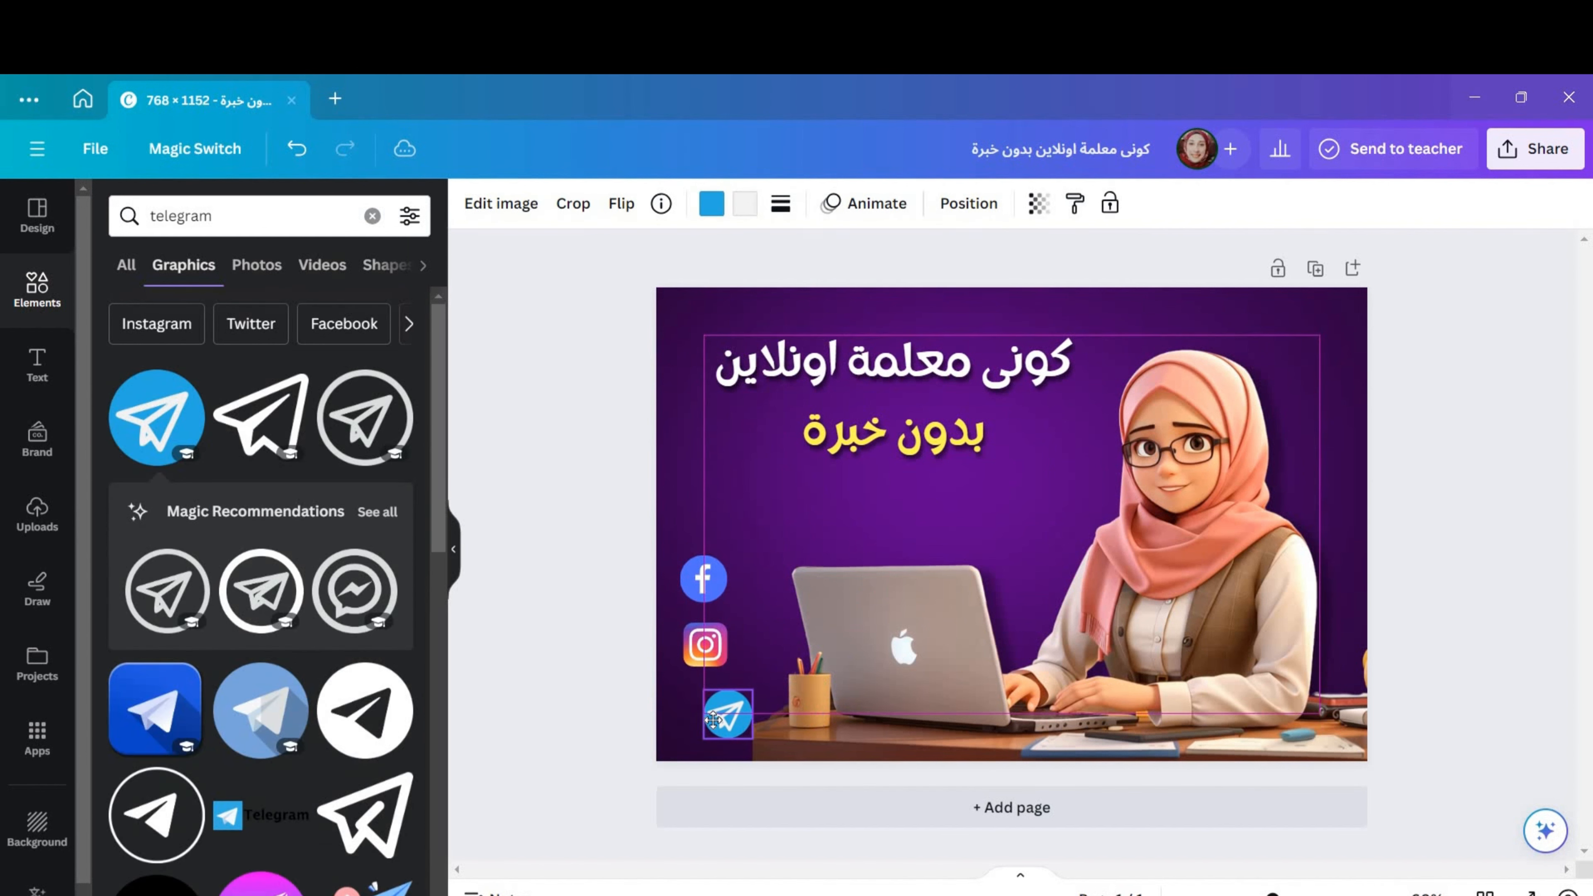
mouse_move(728, 717)
mouse_down()
mouse_move(712, 718)
mouse_move(728, 695)
mouse_up()
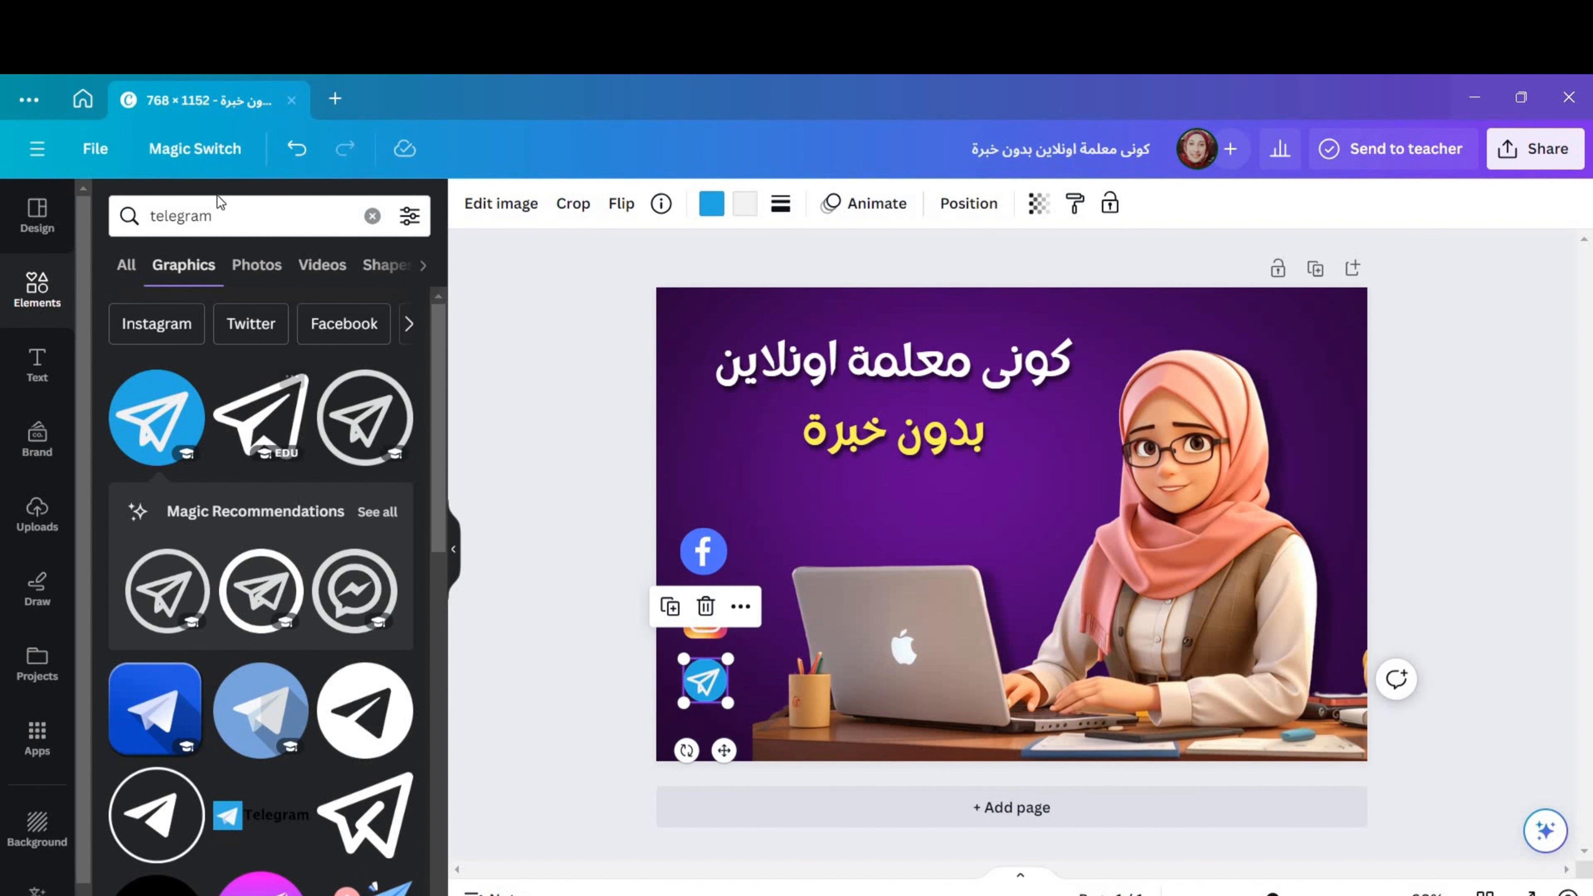
Step: Search 'whatsapp icon' and add the green WhatsApp icon, shrunk to 58×58, under Telegram
drag(220, 220, 115, 228)
text(whatsapp icon)
key(Return)
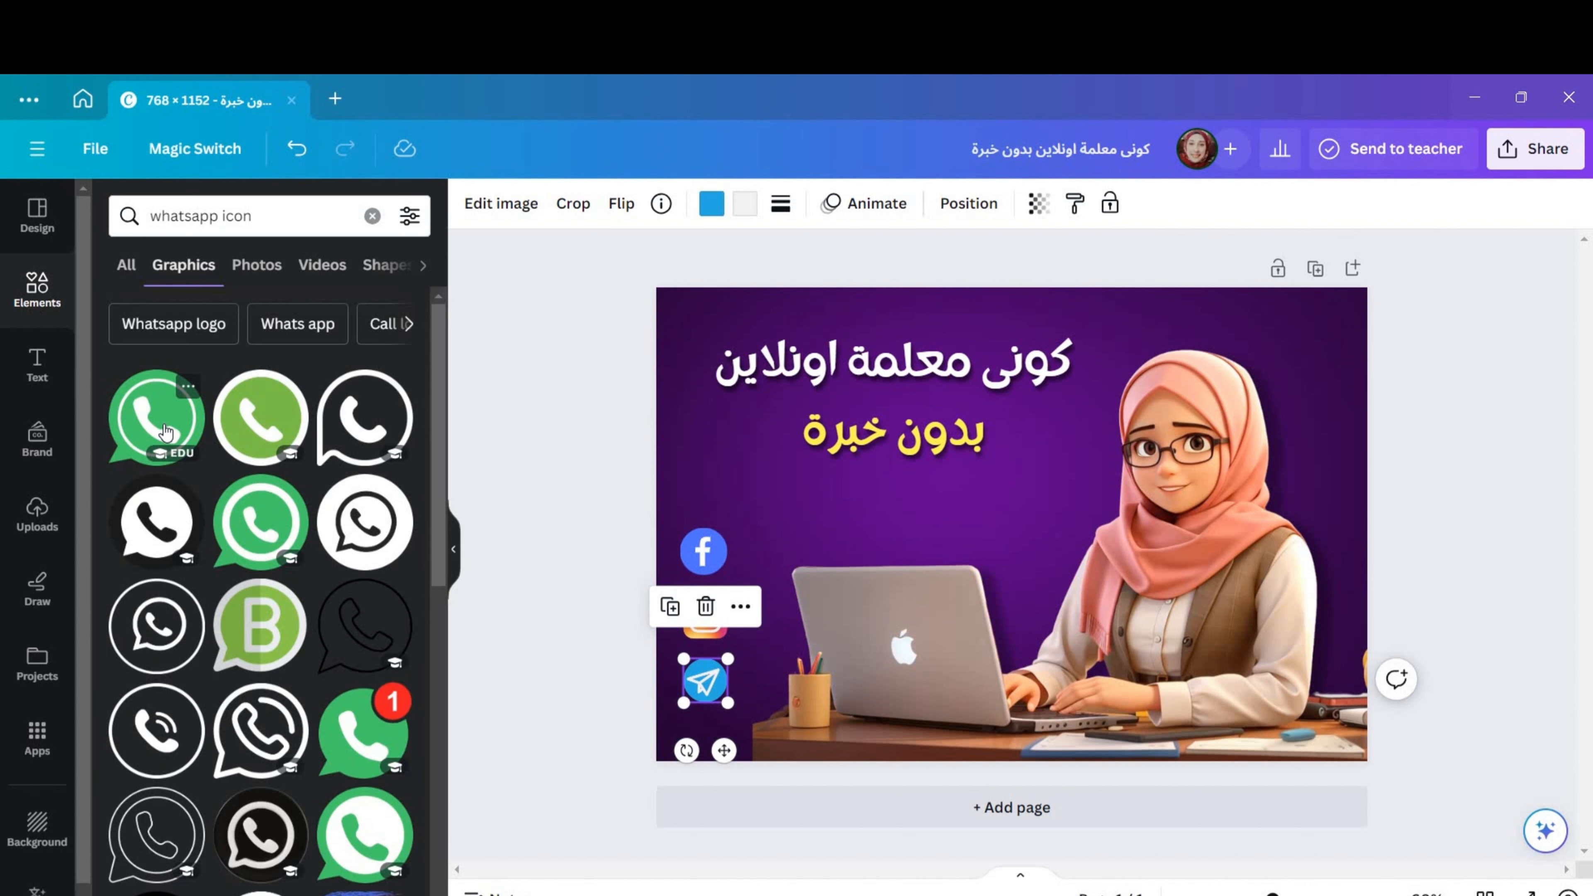
click(166, 433)
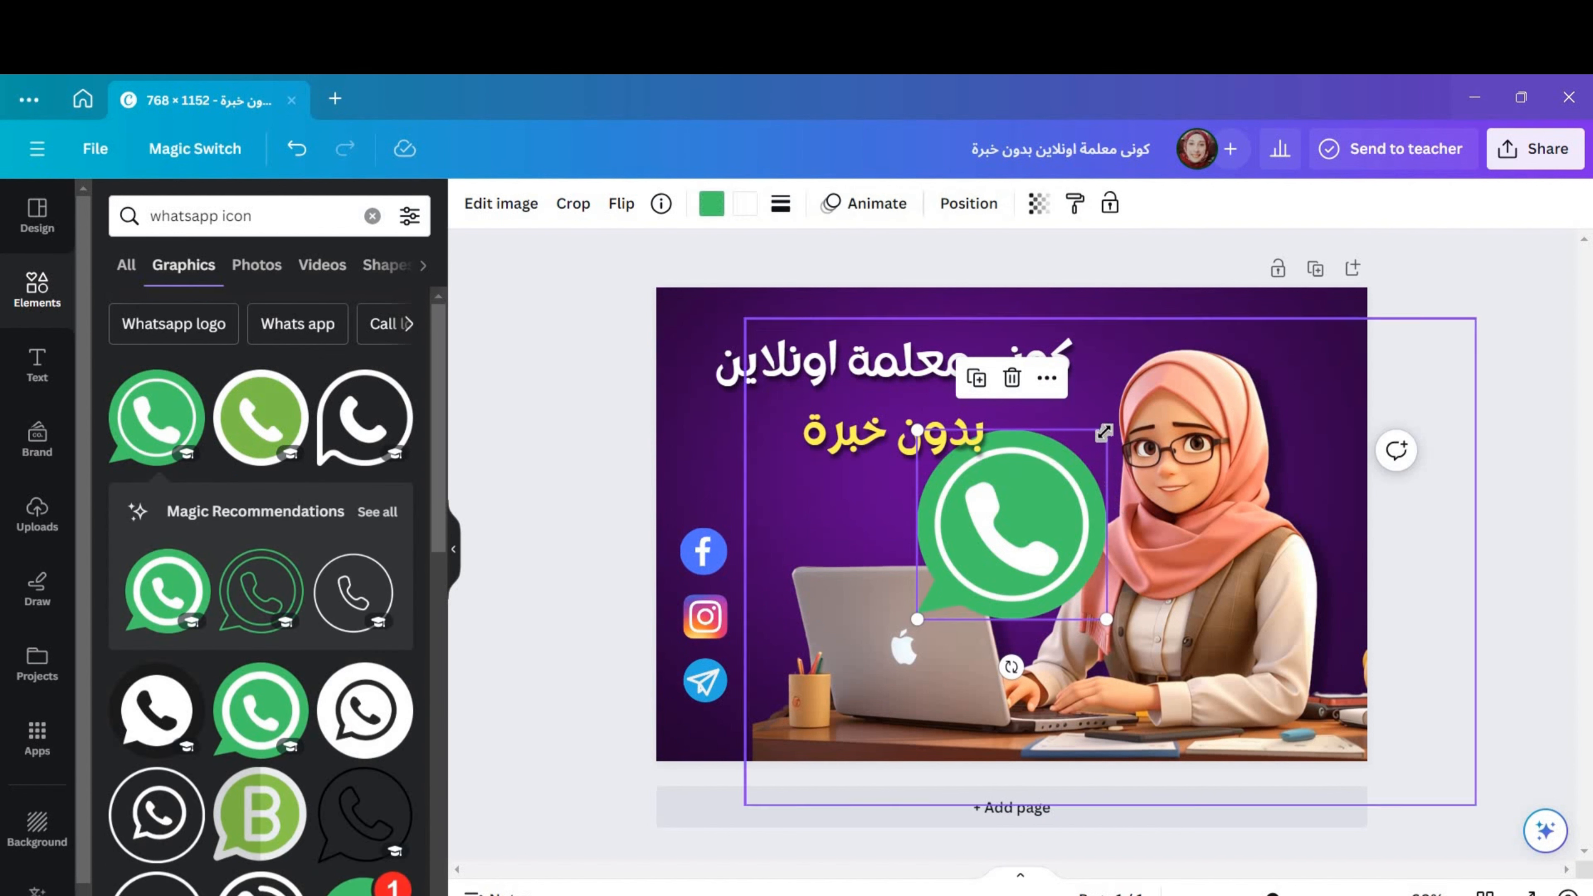
drag(1107, 430, 728, 757)
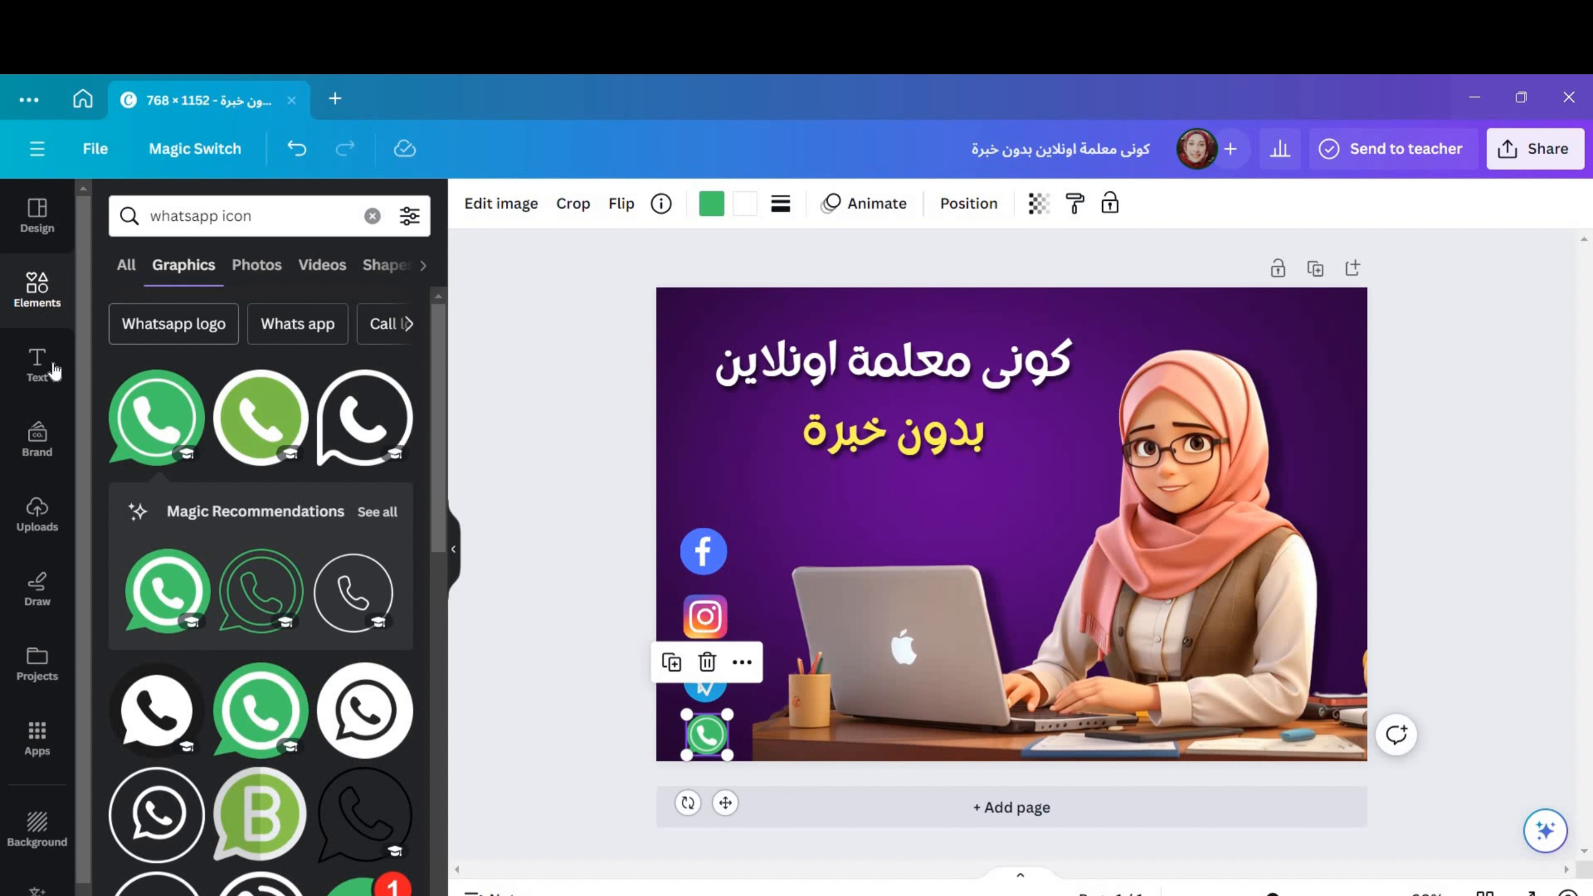
click(39, 533)
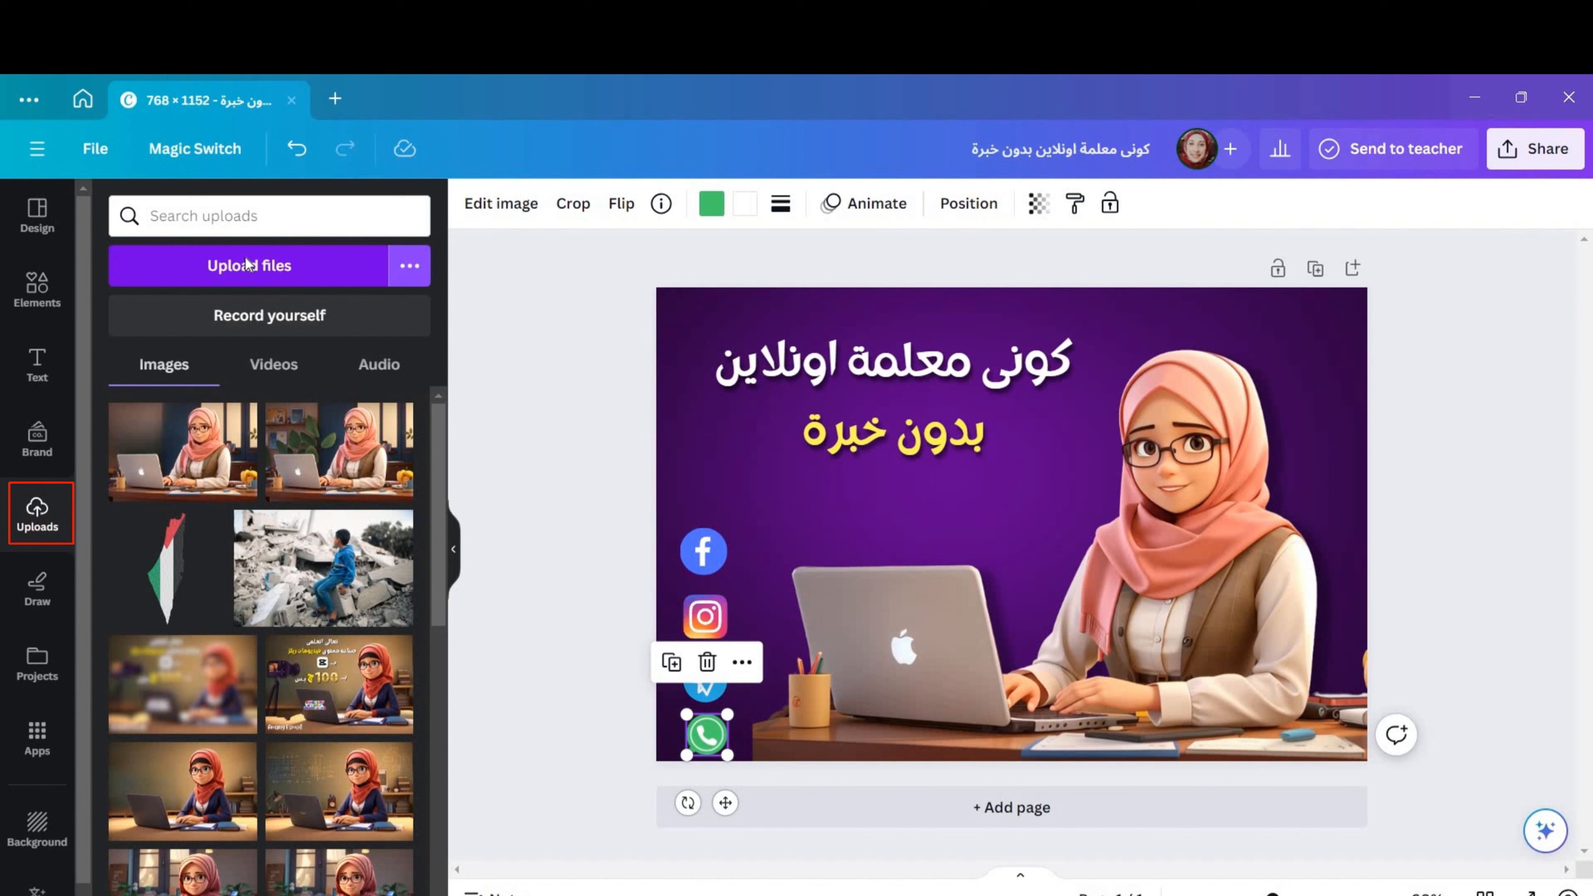
Step: Shrink the uploaded English for Mom&Kids logo into the top-left corner and nudge the Arabic heading
scroll(260, 614, down, 10)
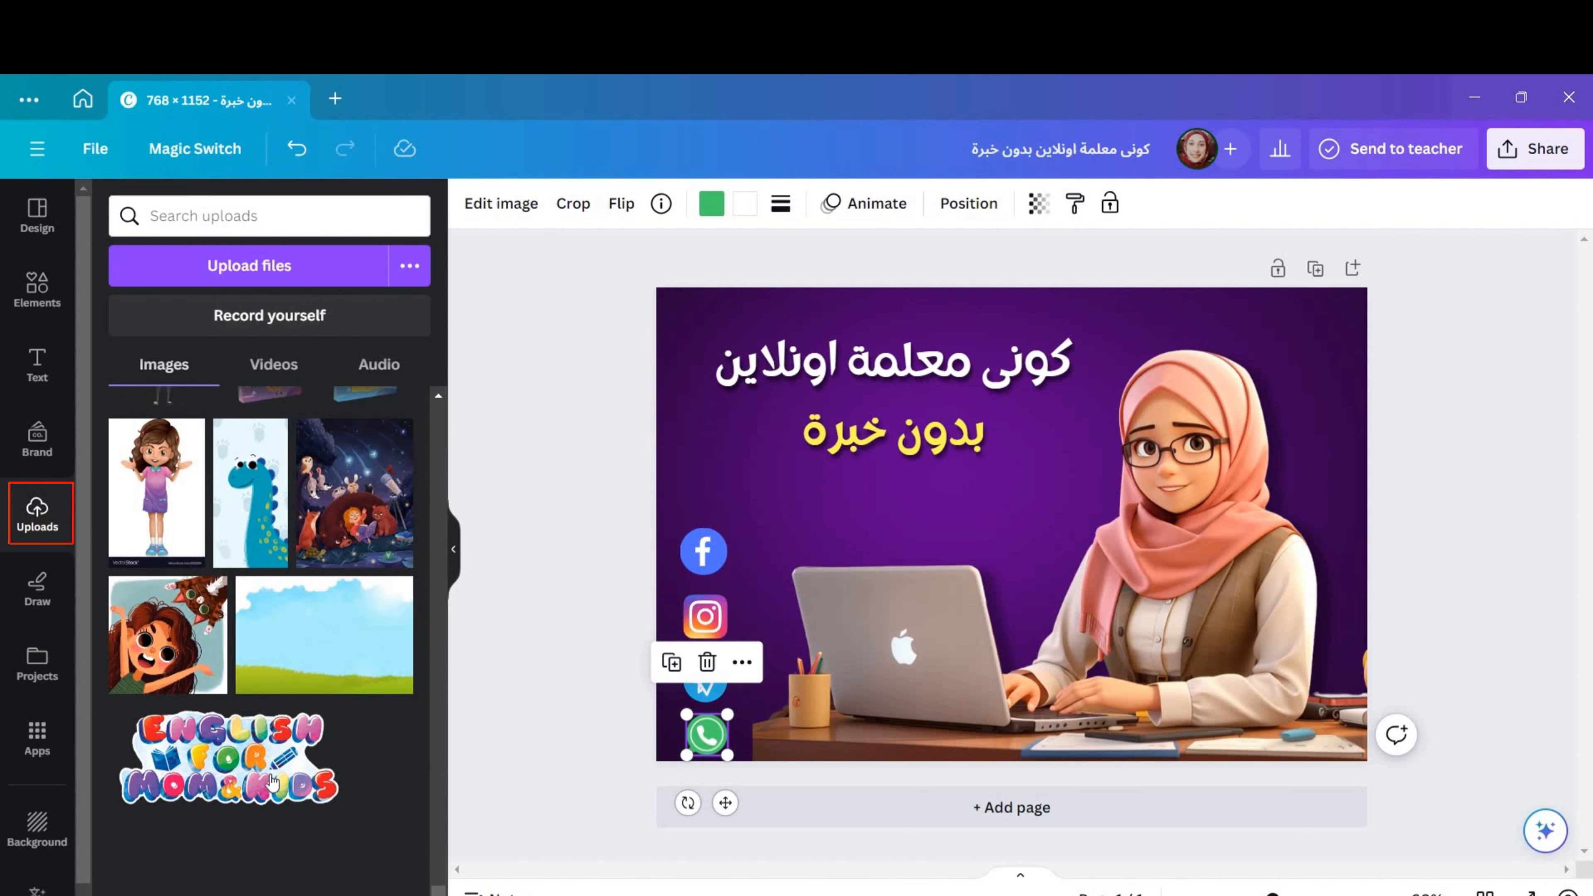
click(249, 774)
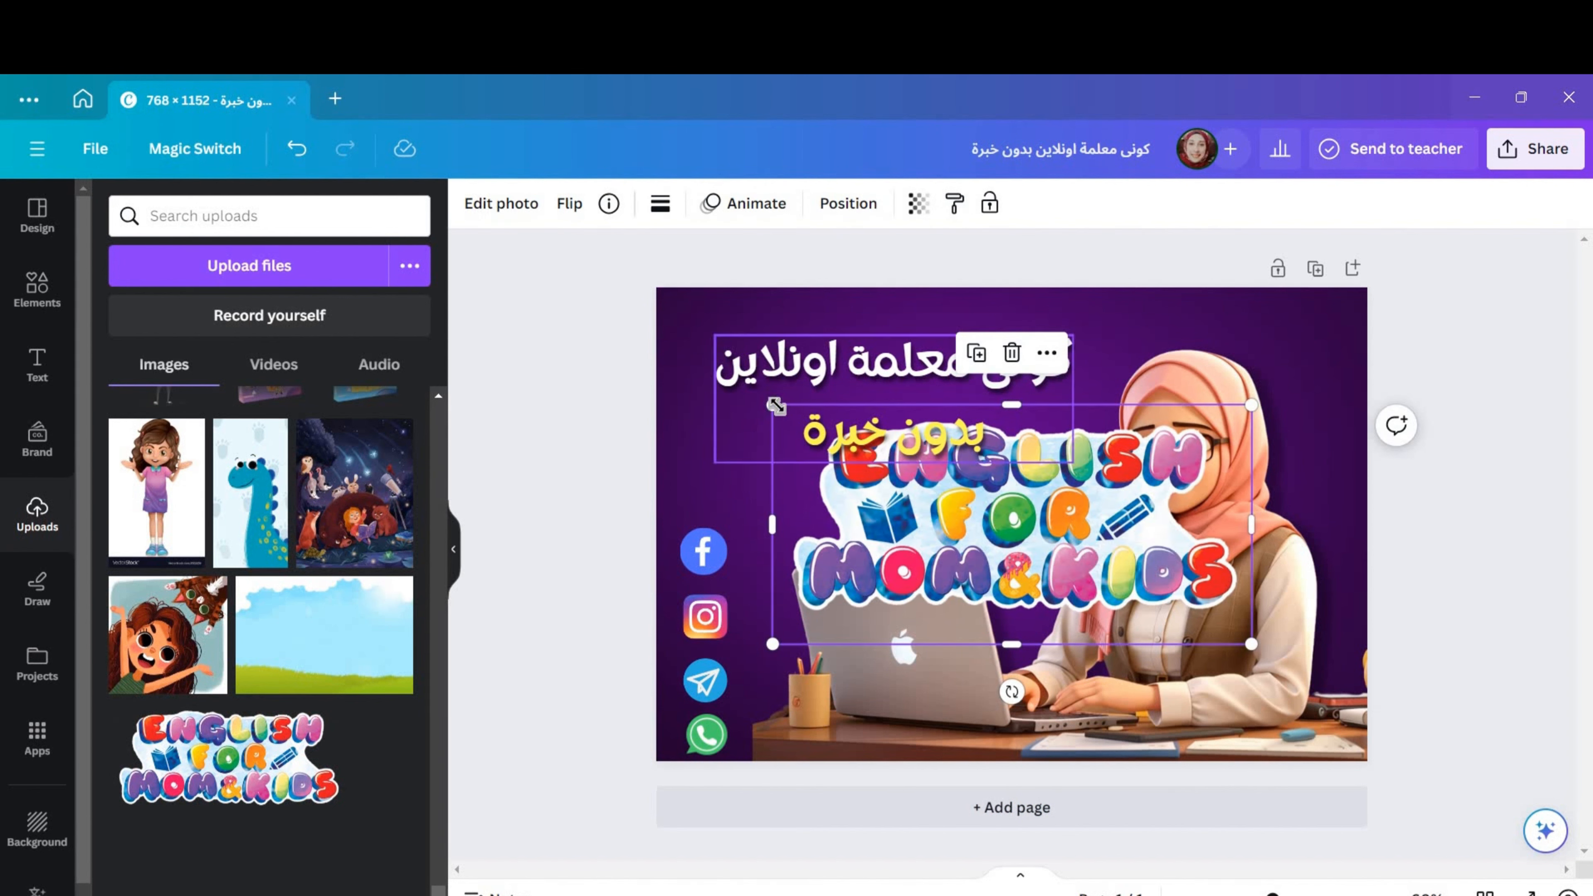
drag(776, 406, 1194, 579)
drag(1212, 637, 726, 317)
click(913, 433)
drag(920, 425, 921, 424)
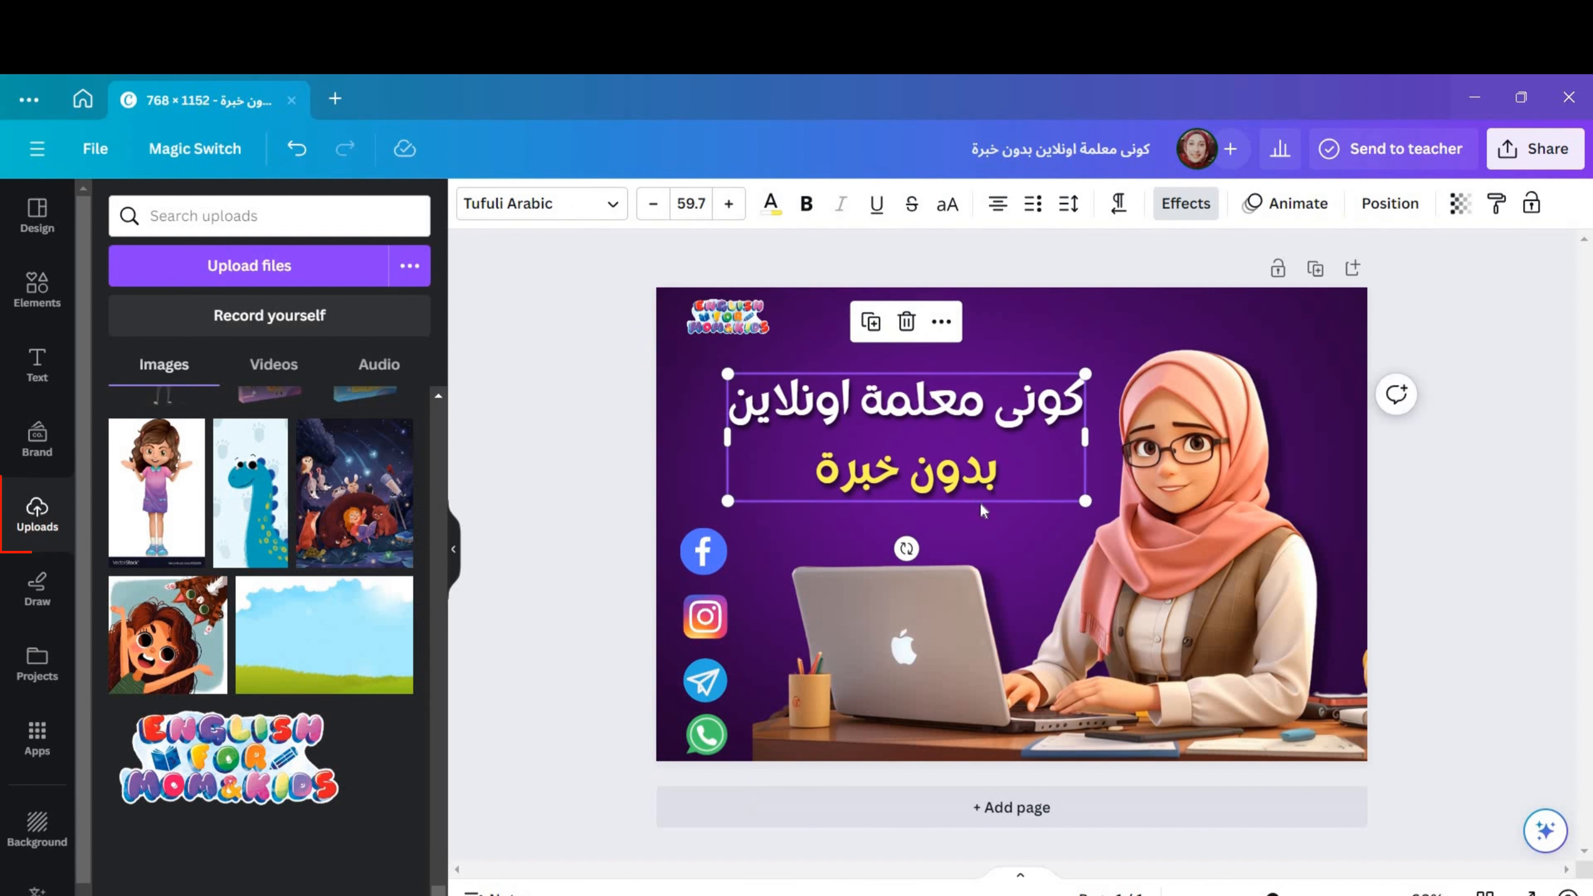
Step: Delete the empty text box and duplicate the Arabic heading
click(972, 516)
click(956, 448)
click(1015, 433)
click(870, 321)
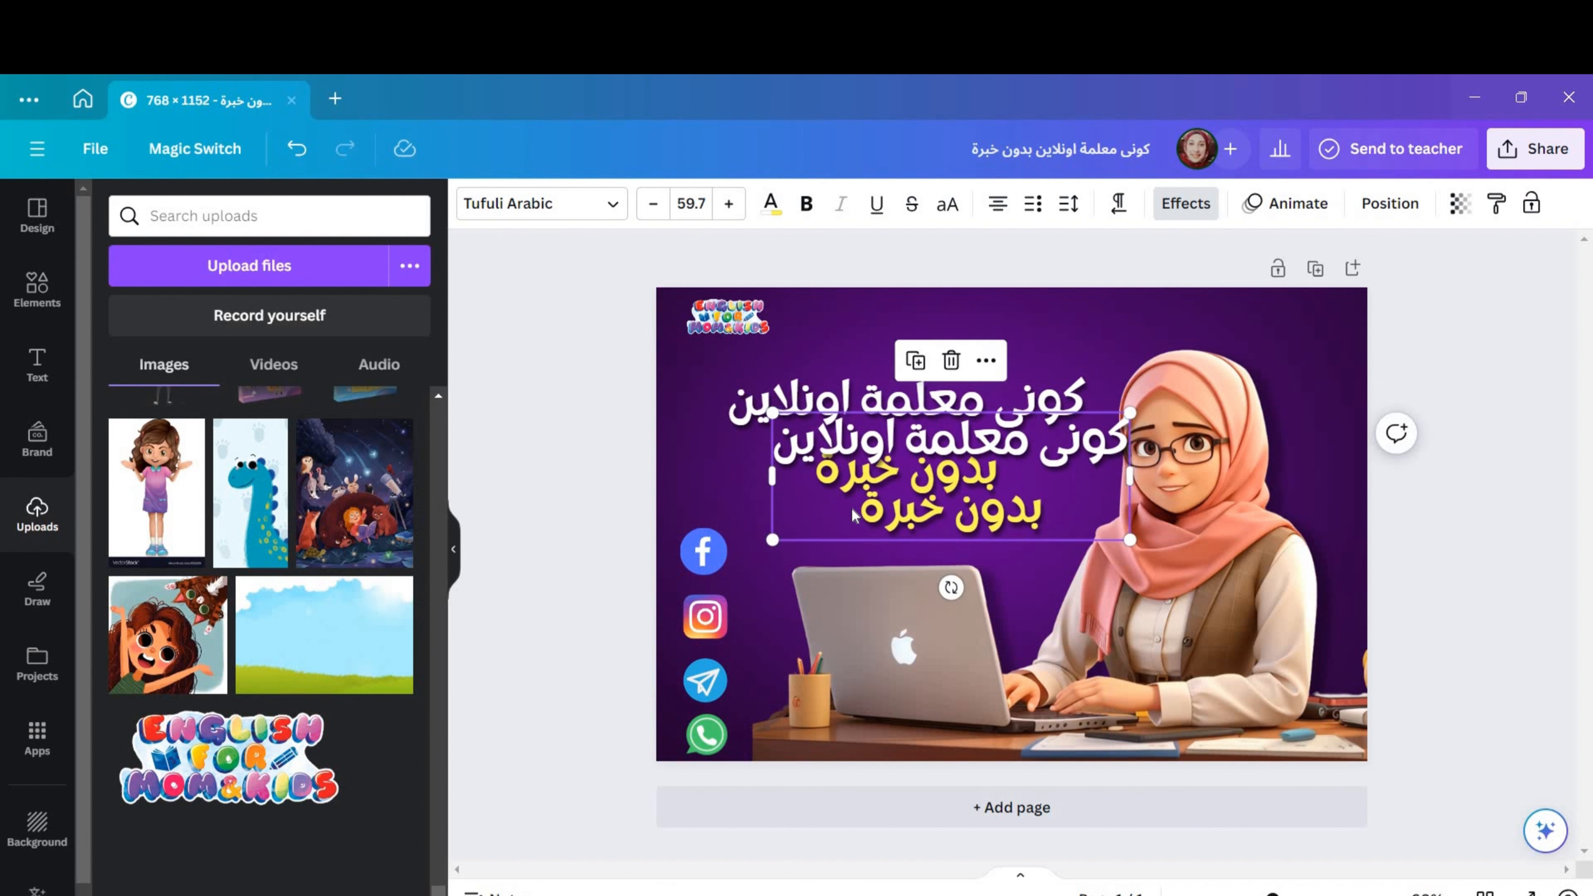
Step: Replace the copy's text with 'مع /' plus the presenter's name, shrunk to 30.8, under بدون خبرة
double_click(859, 508)
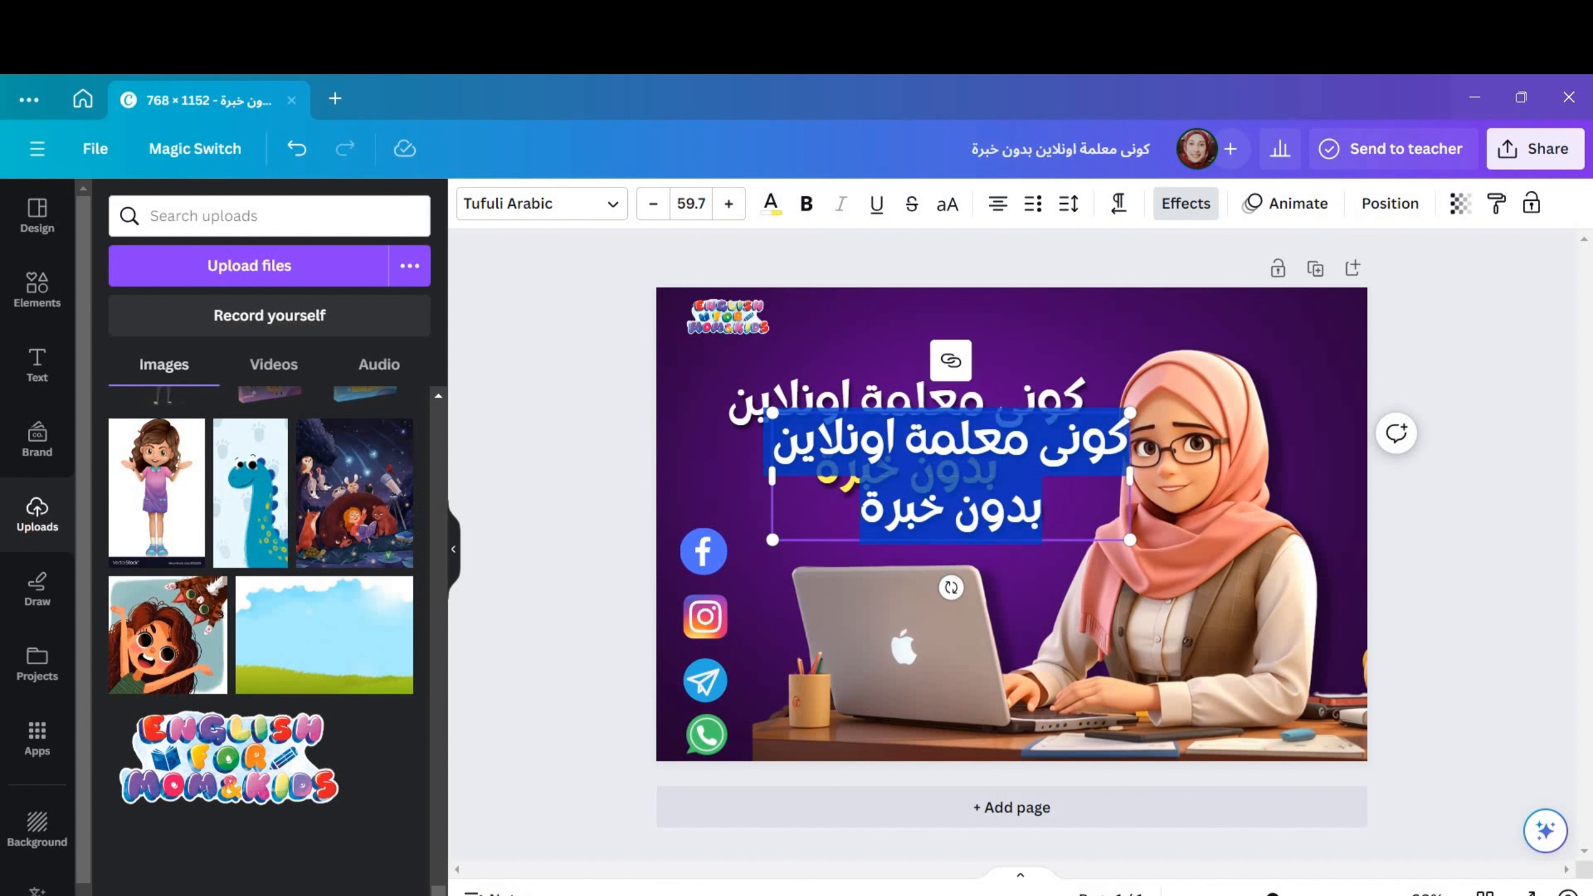
key(BackSpace)
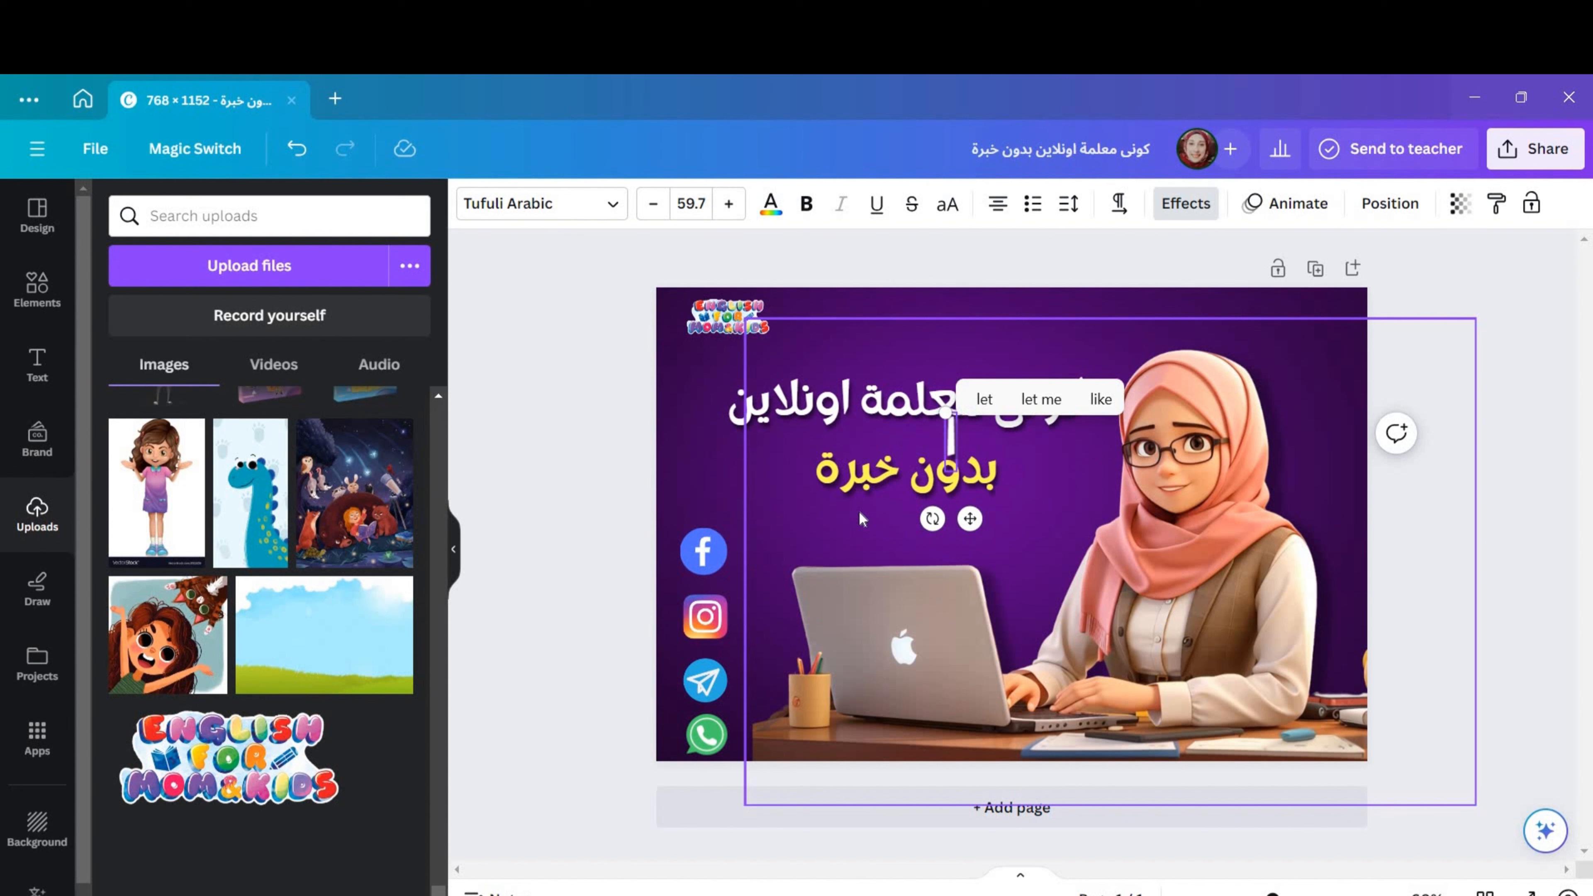
key(alt+shift)
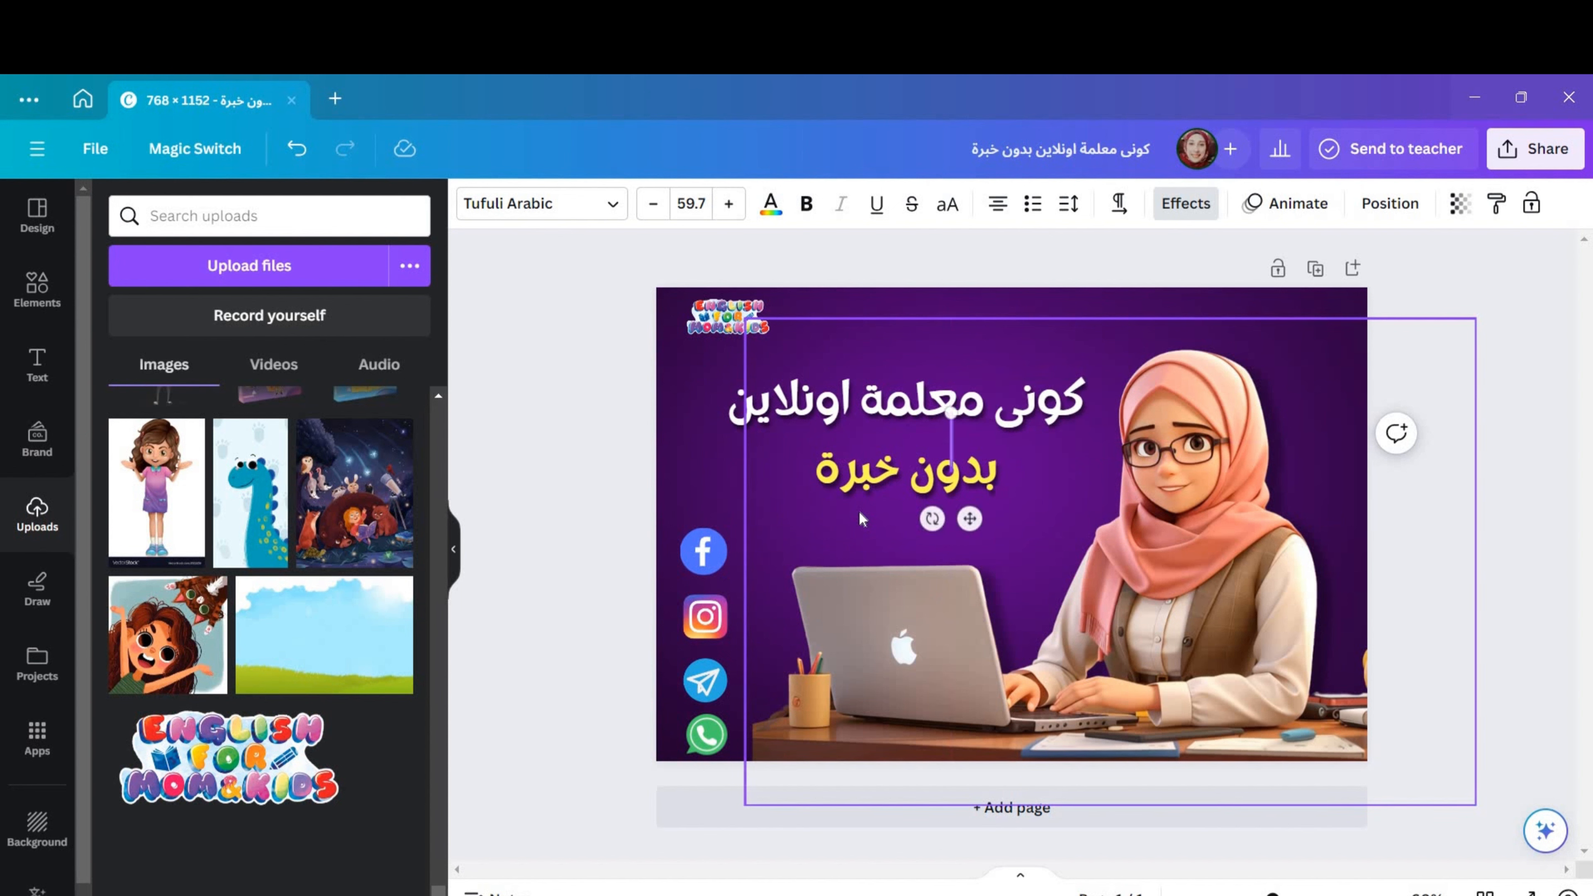
text(مع)
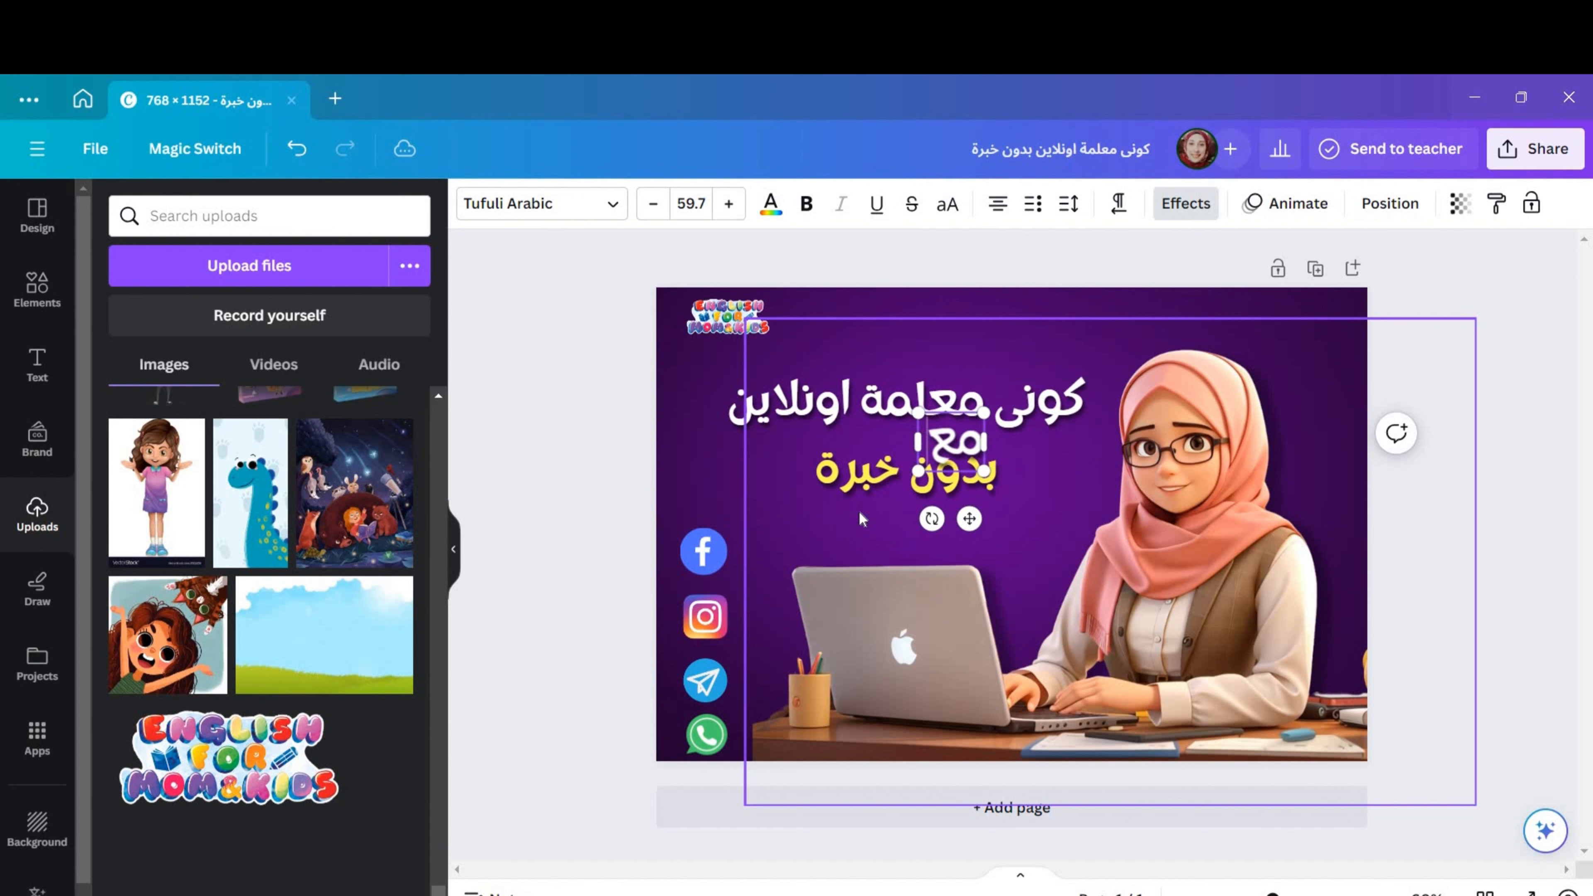
drag(970, 519, 972, 606)
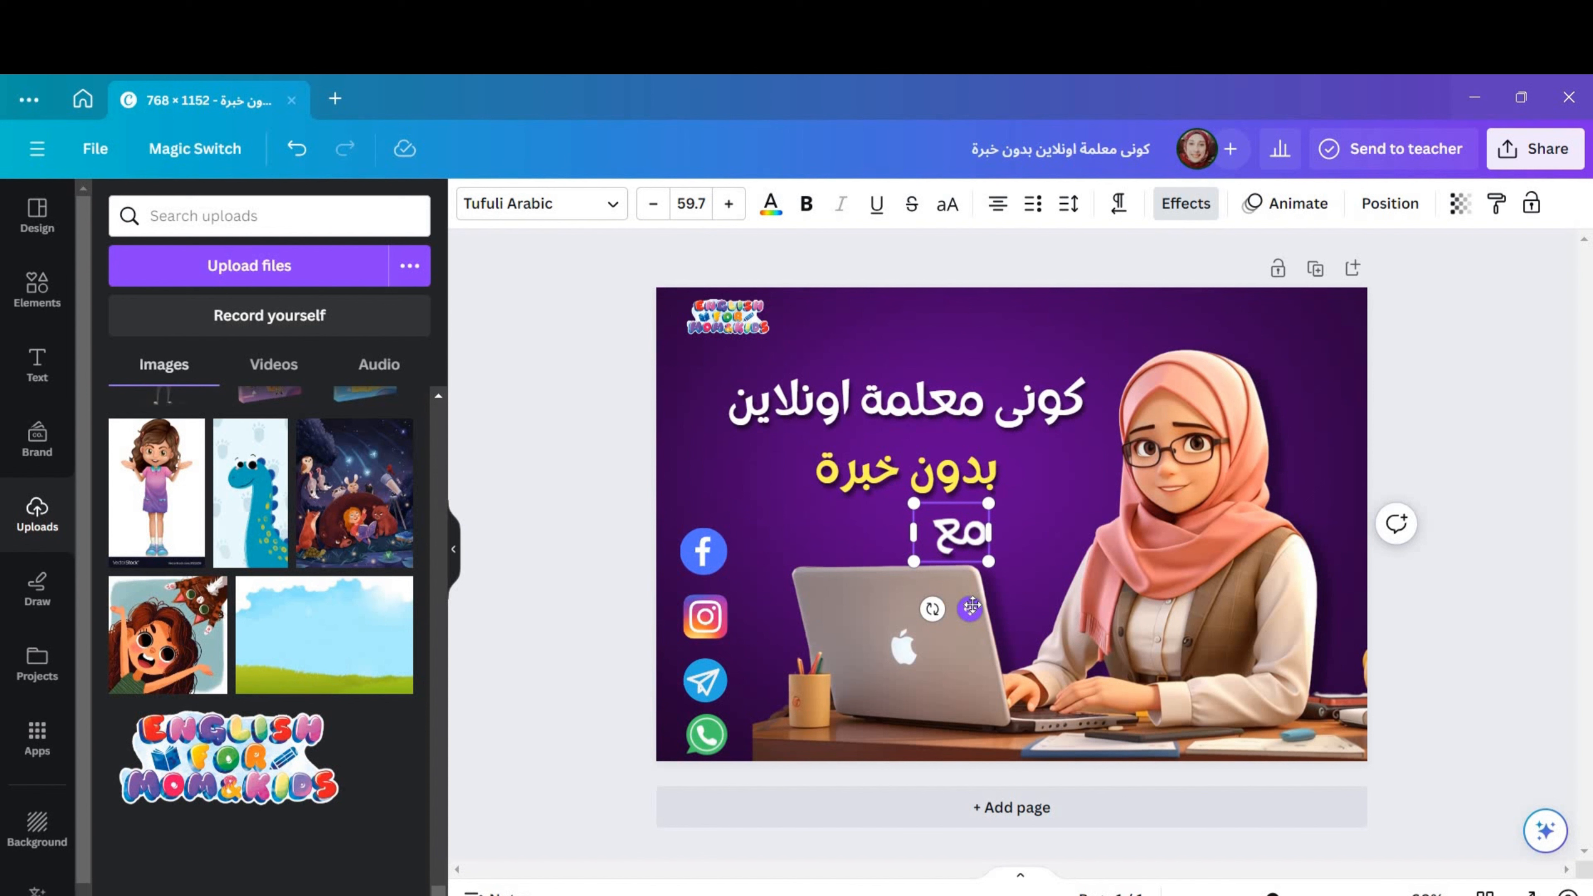
text(/)
text(أمانى إسماعيل)
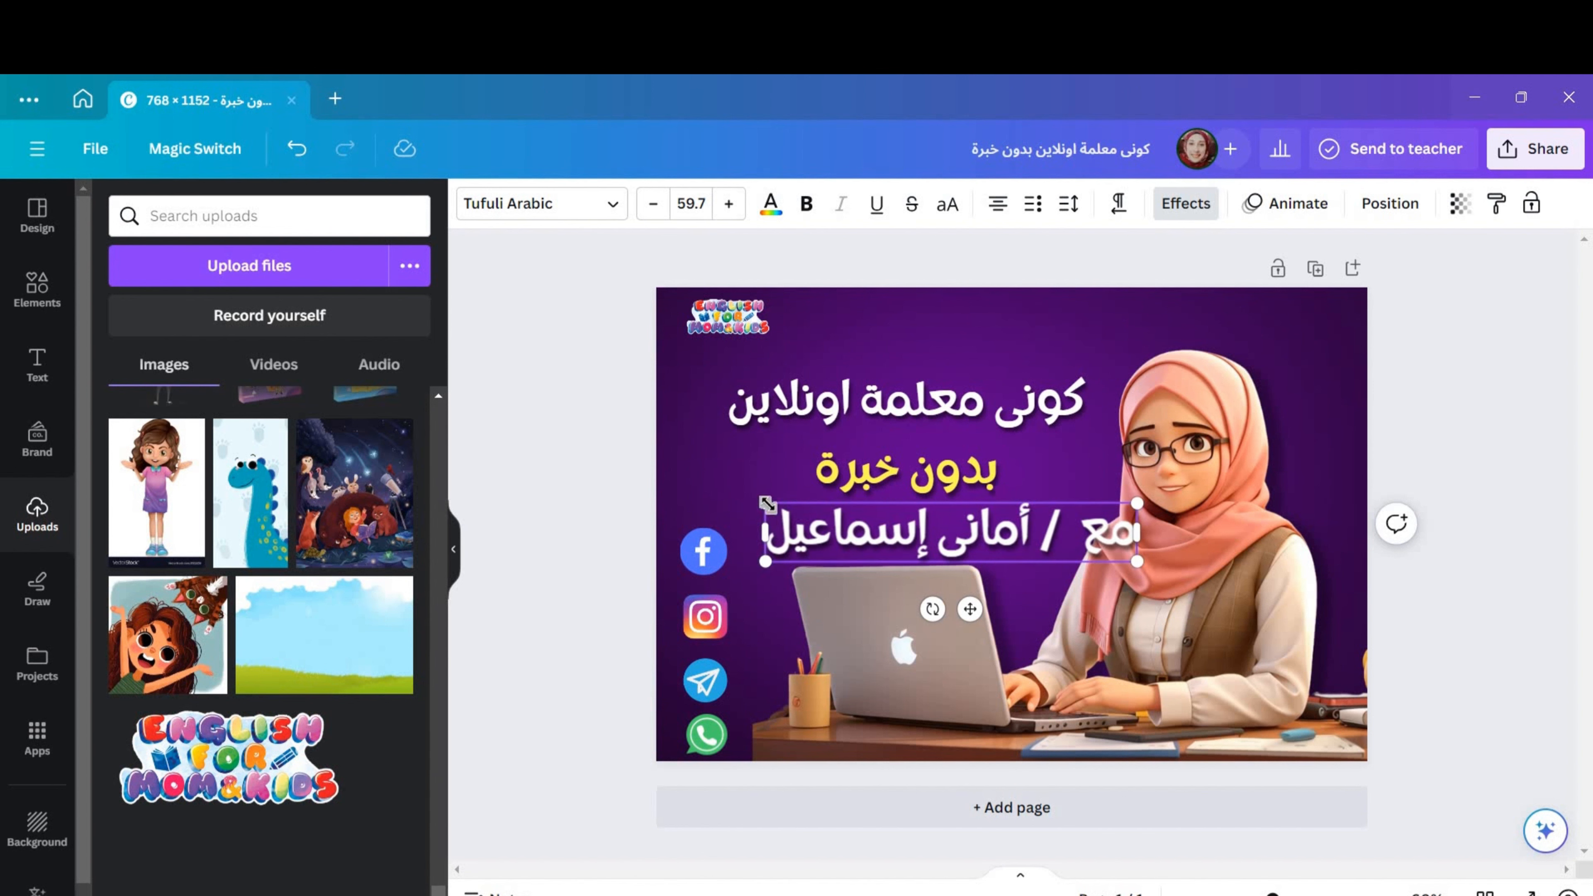
drag(766, 503, 971, 554)
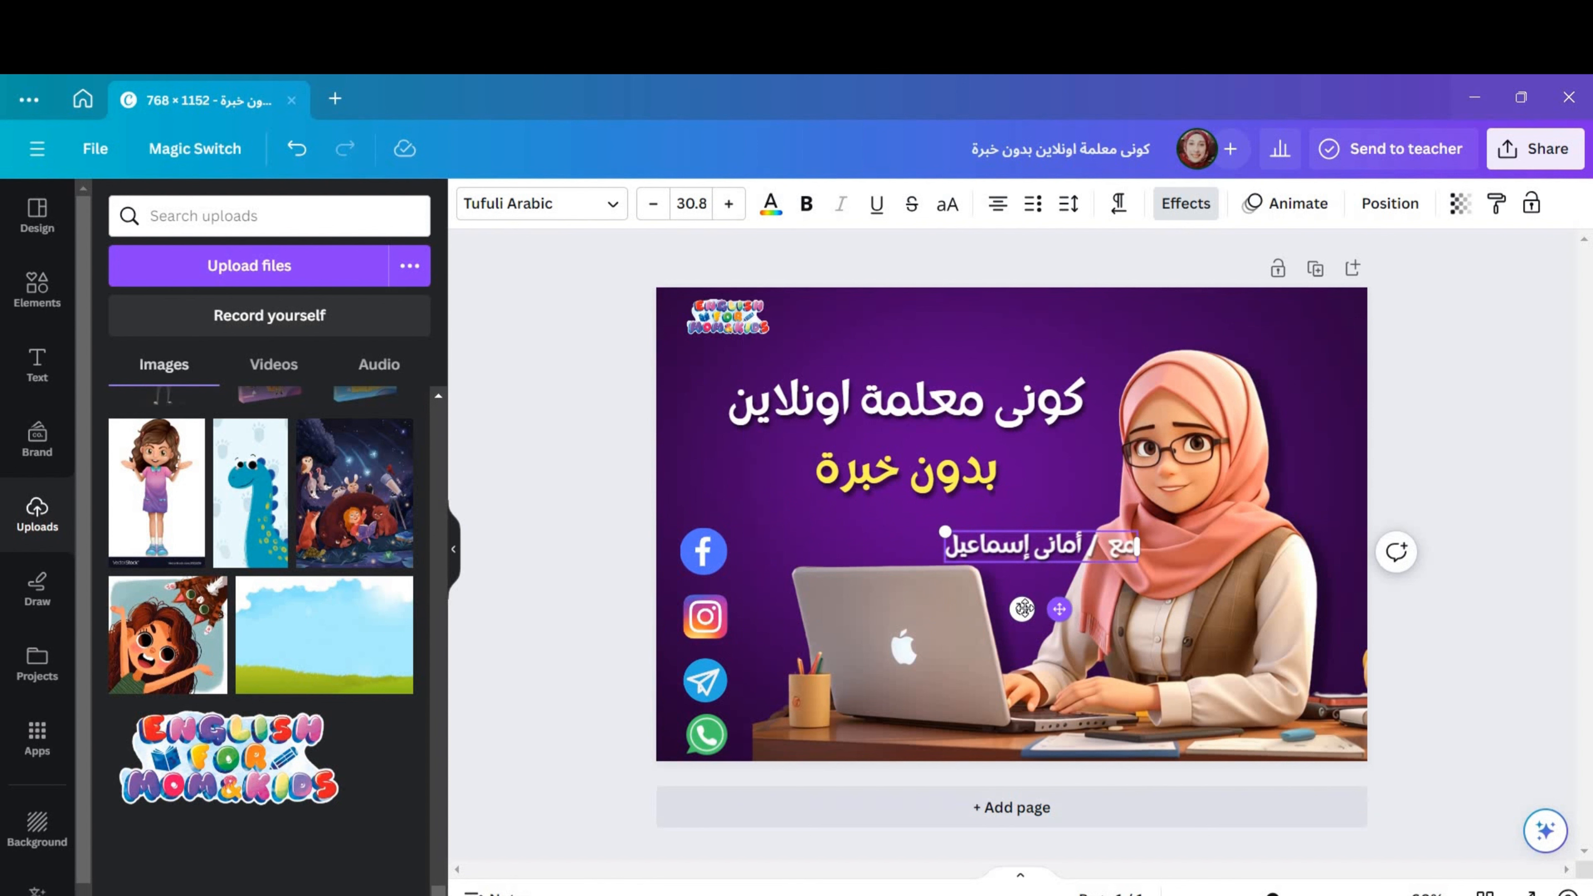
drag(1060, 608, 927, 588)
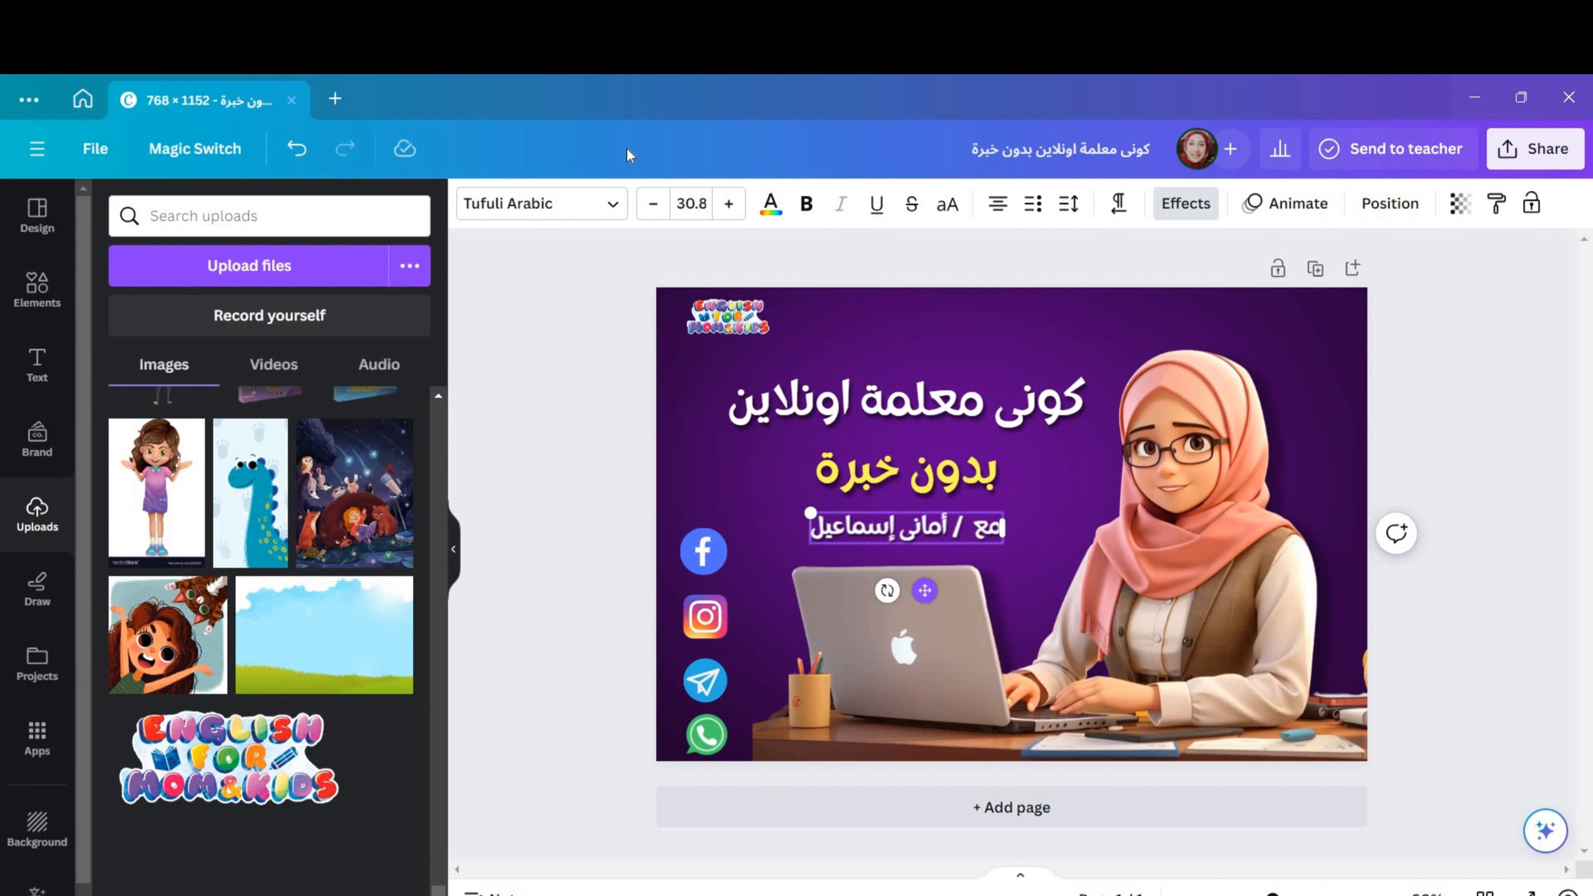
Step: Change the caption under بدون خبرة to the Madani Arabic font
click(614, 207)
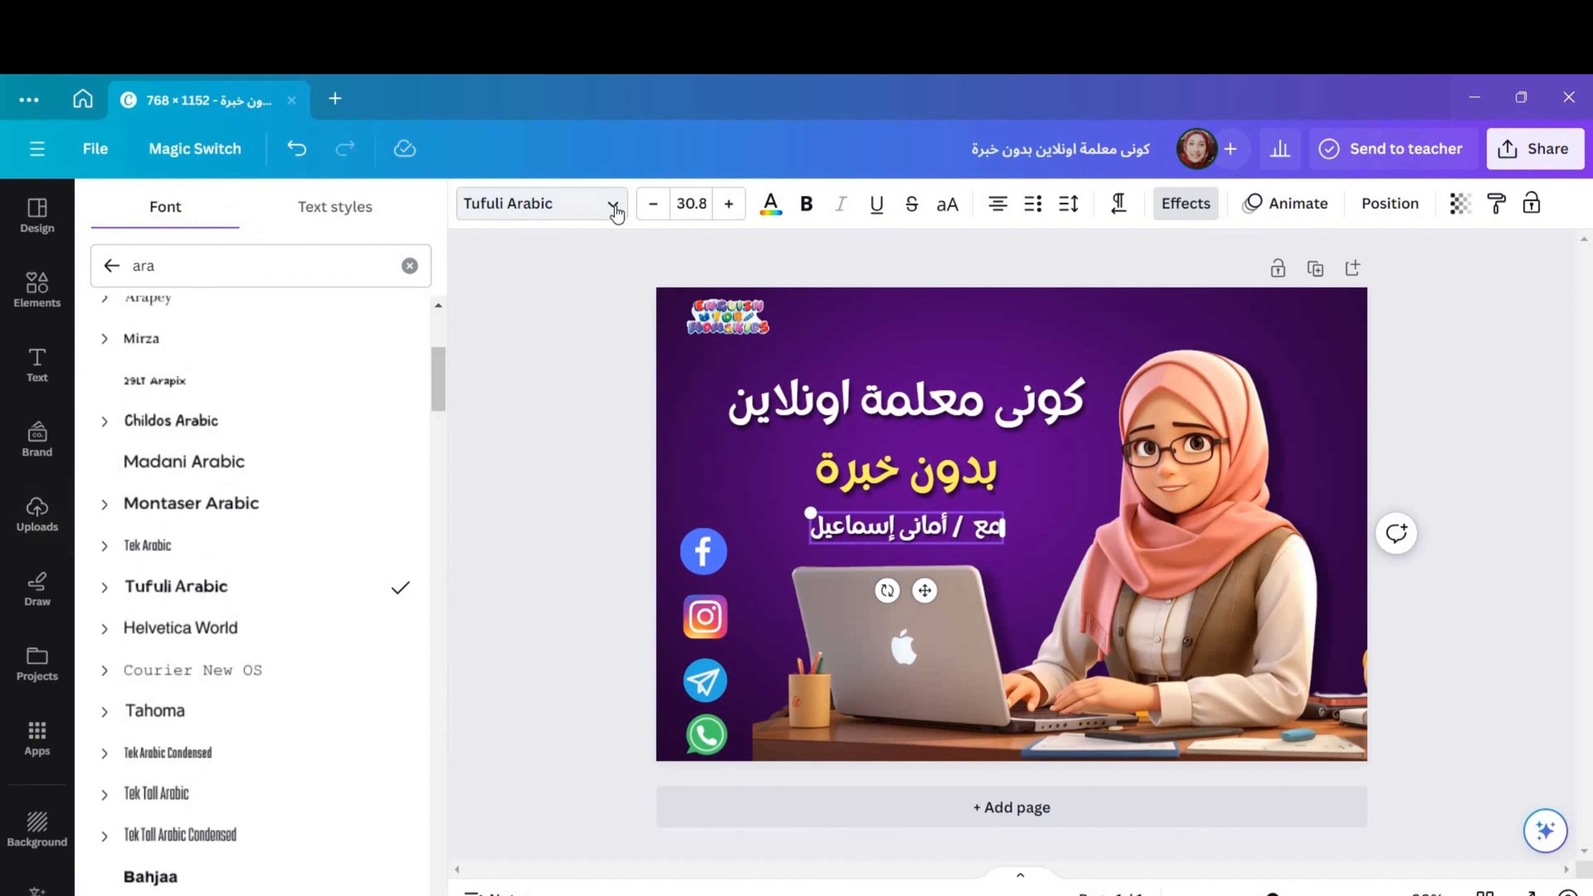
click(257, 464)
click(709, 461)
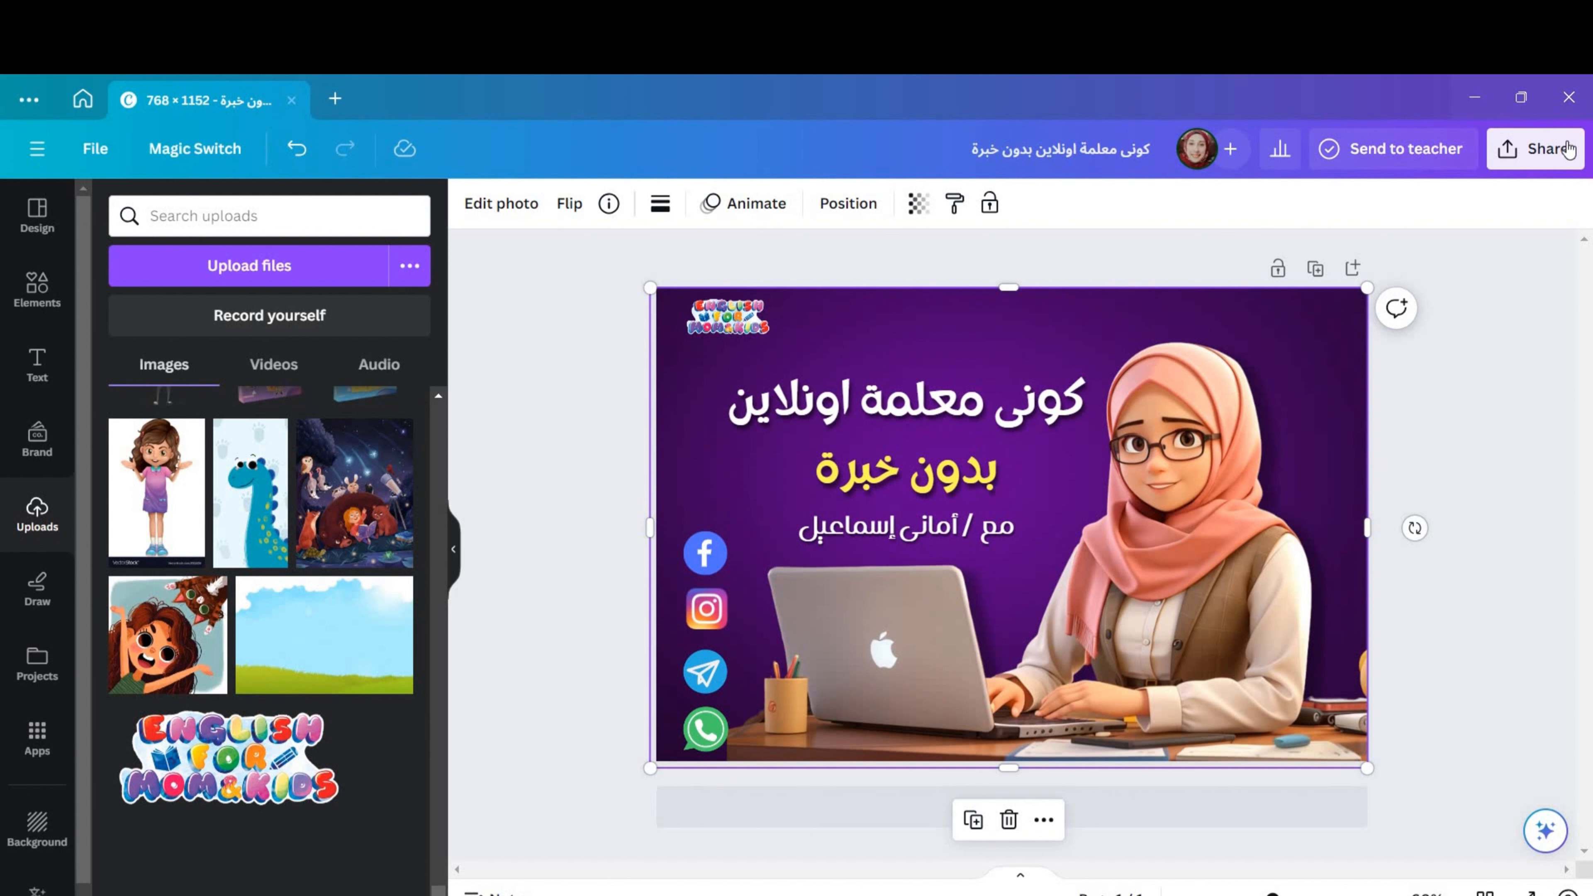
Step: Download the thumbnail as a maximum-size 3,600 × 2,400 px PNG into Downloads
click(1541, 154)
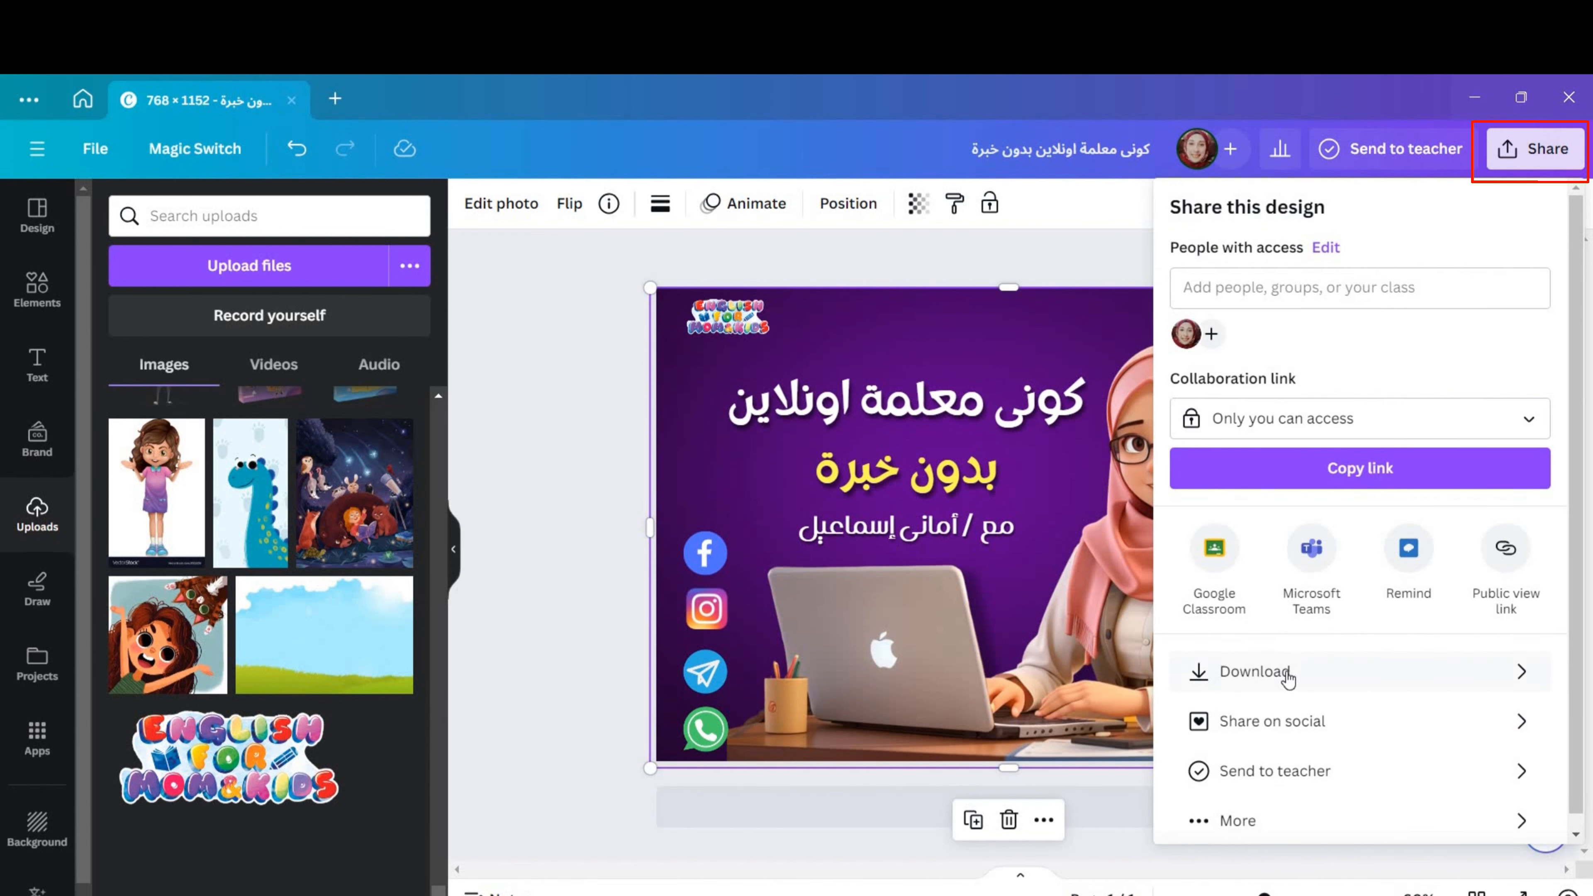
click(1287, 677)
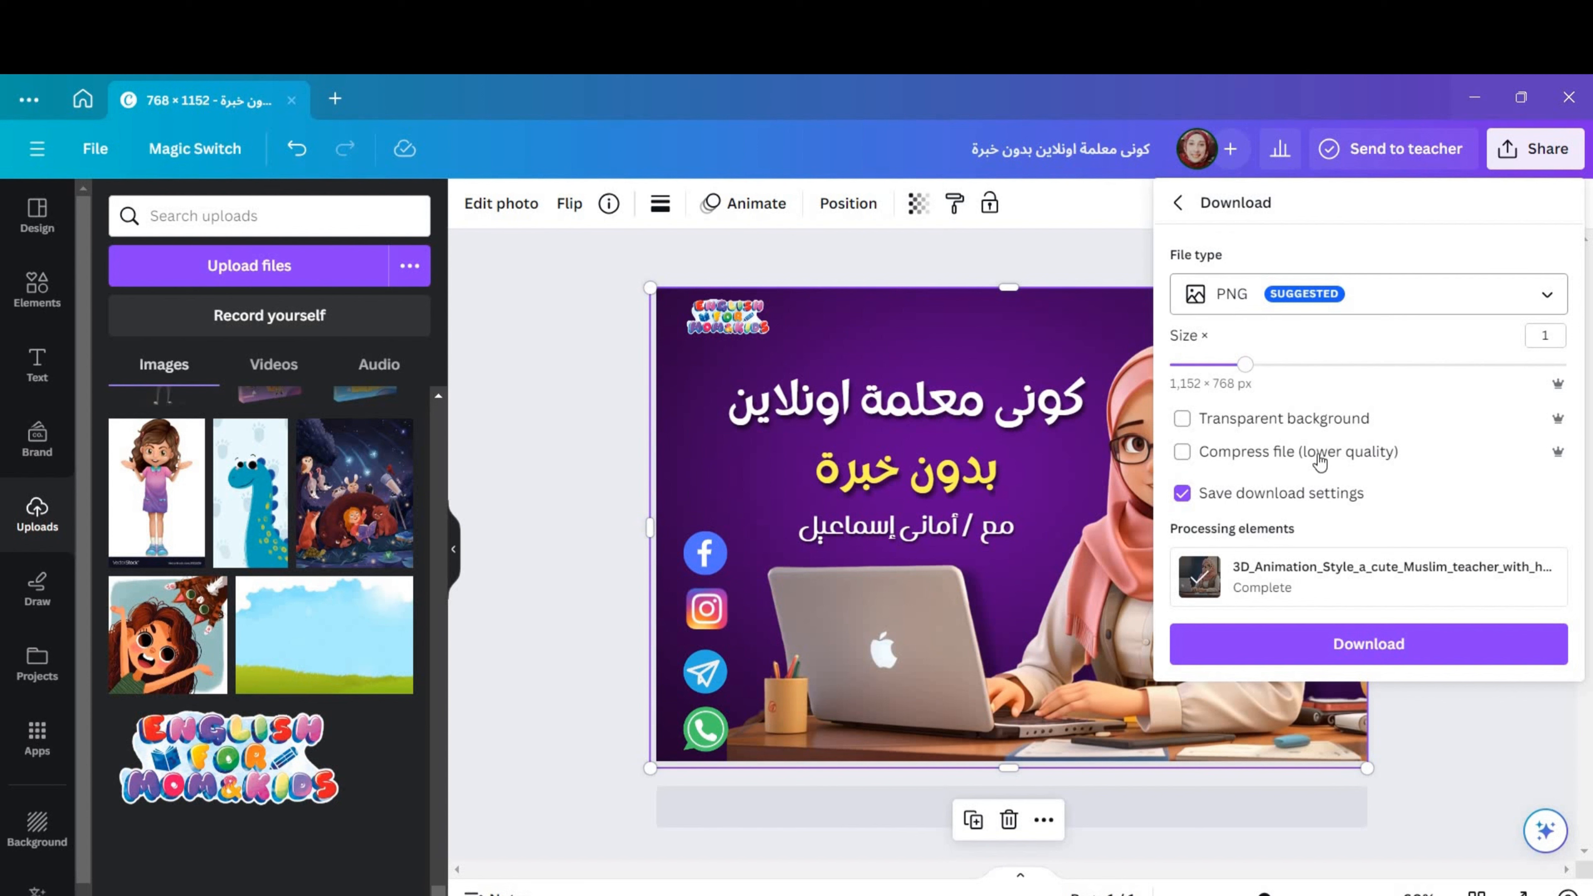
drag(1269, 365, 1562, 372)
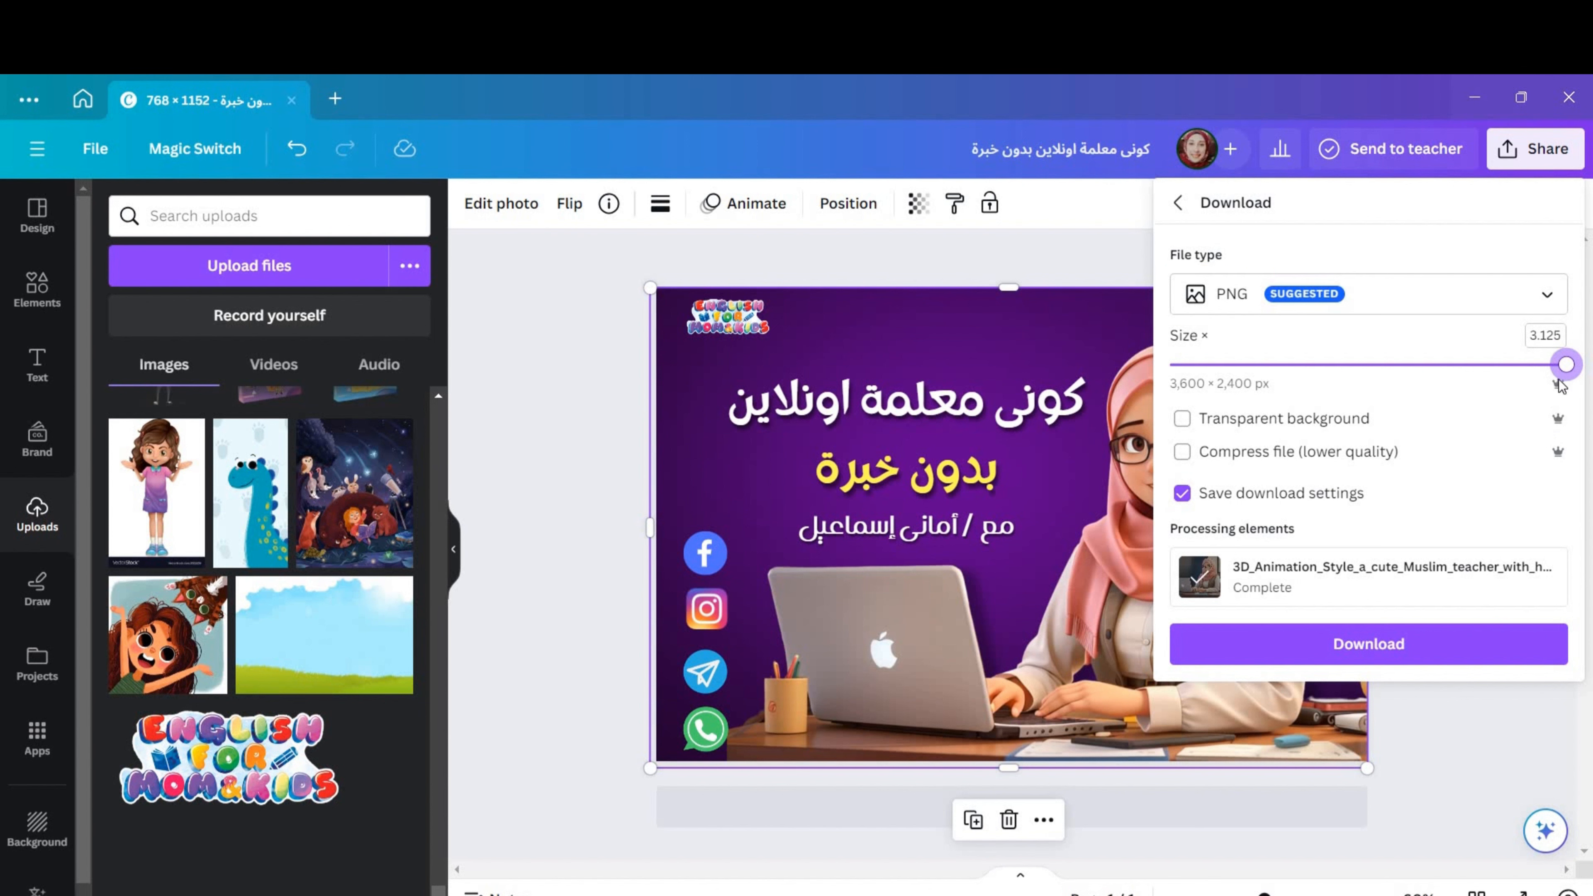
click(1331, 651)
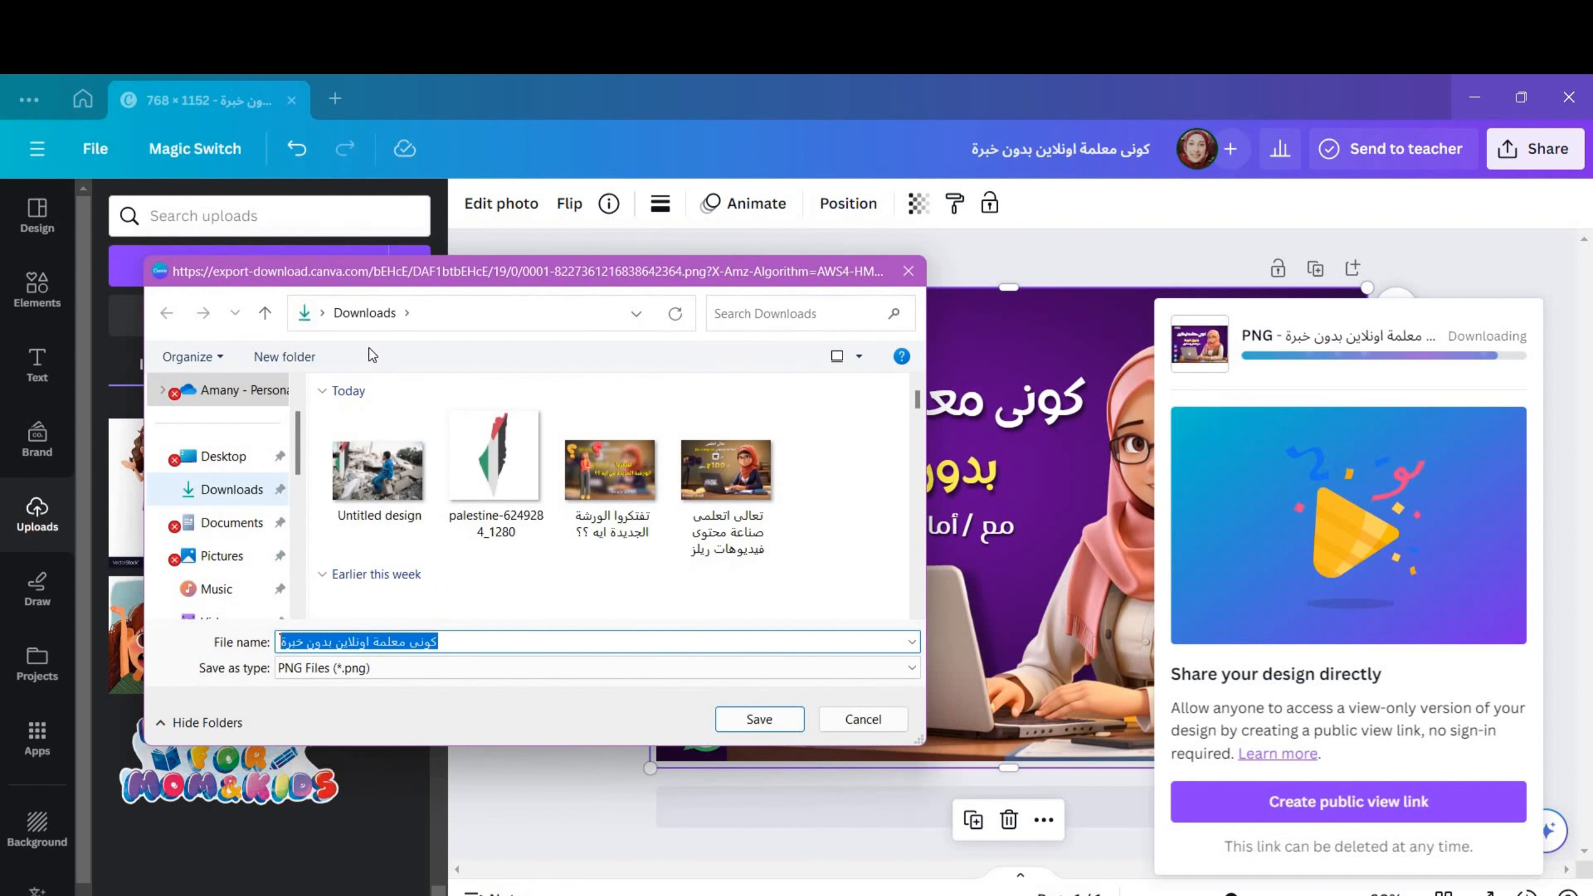
click(773, 720)
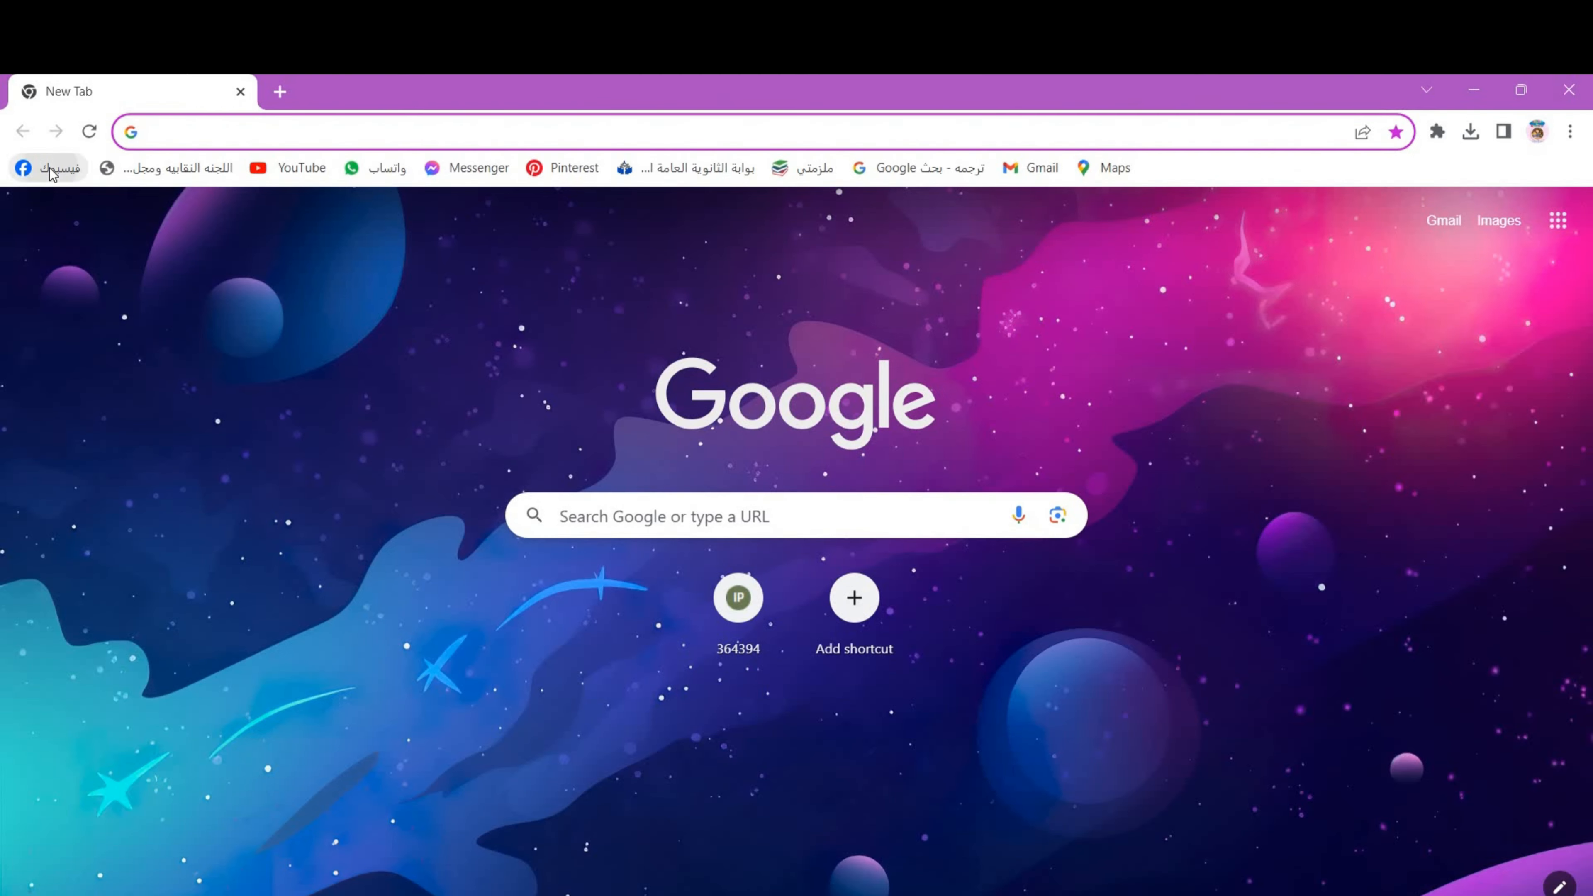
click(50, 168)
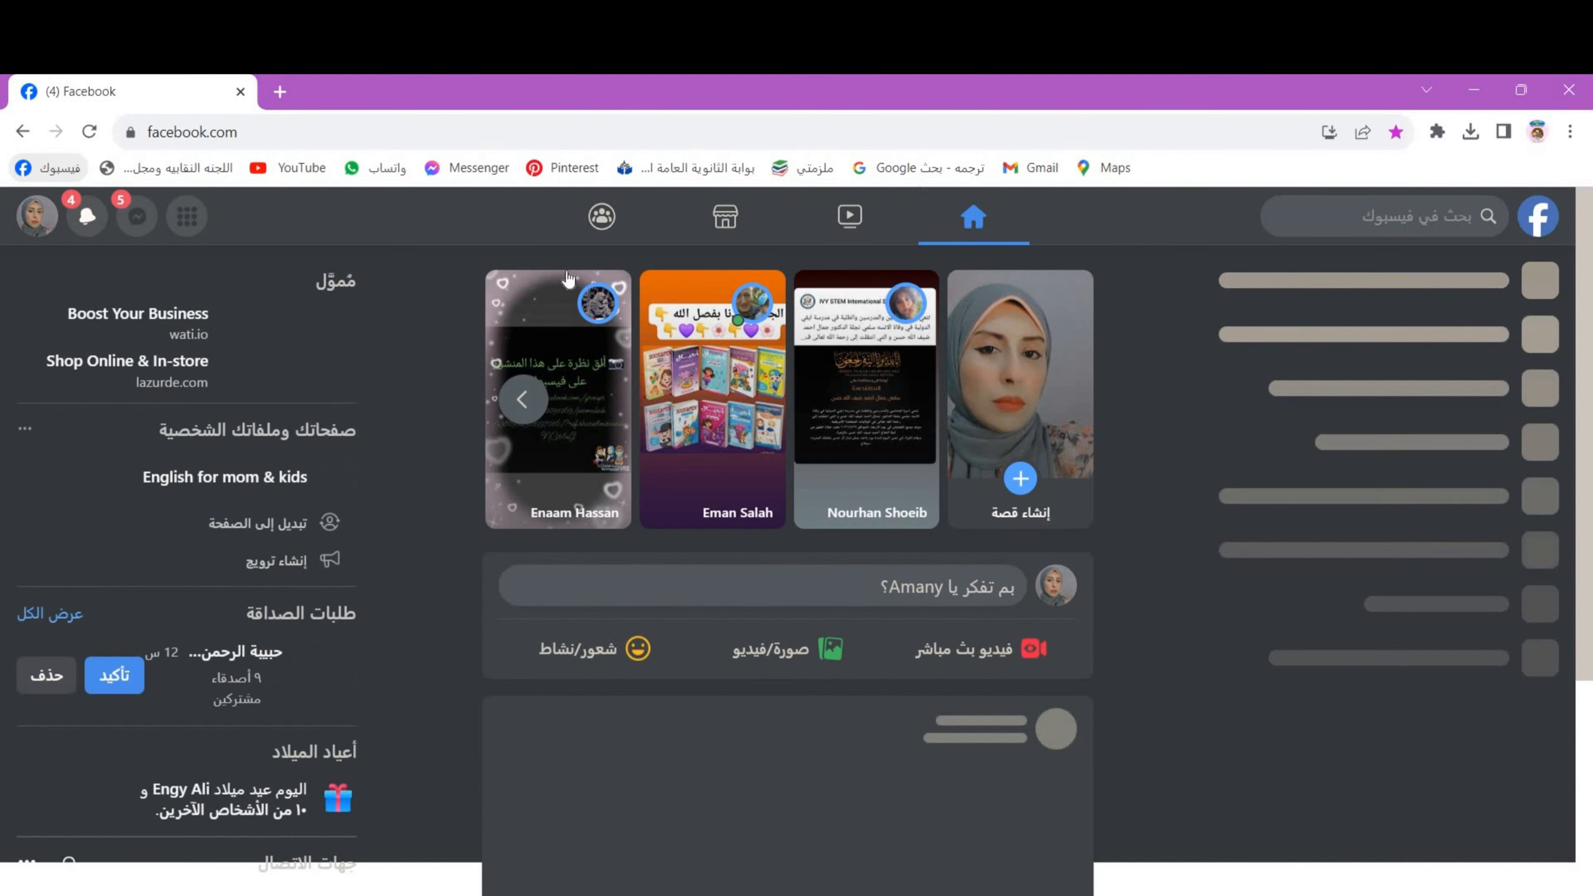
Step: Publish a new Facebook photo post with the exported PNG thumbnail attached
click(789, 653)
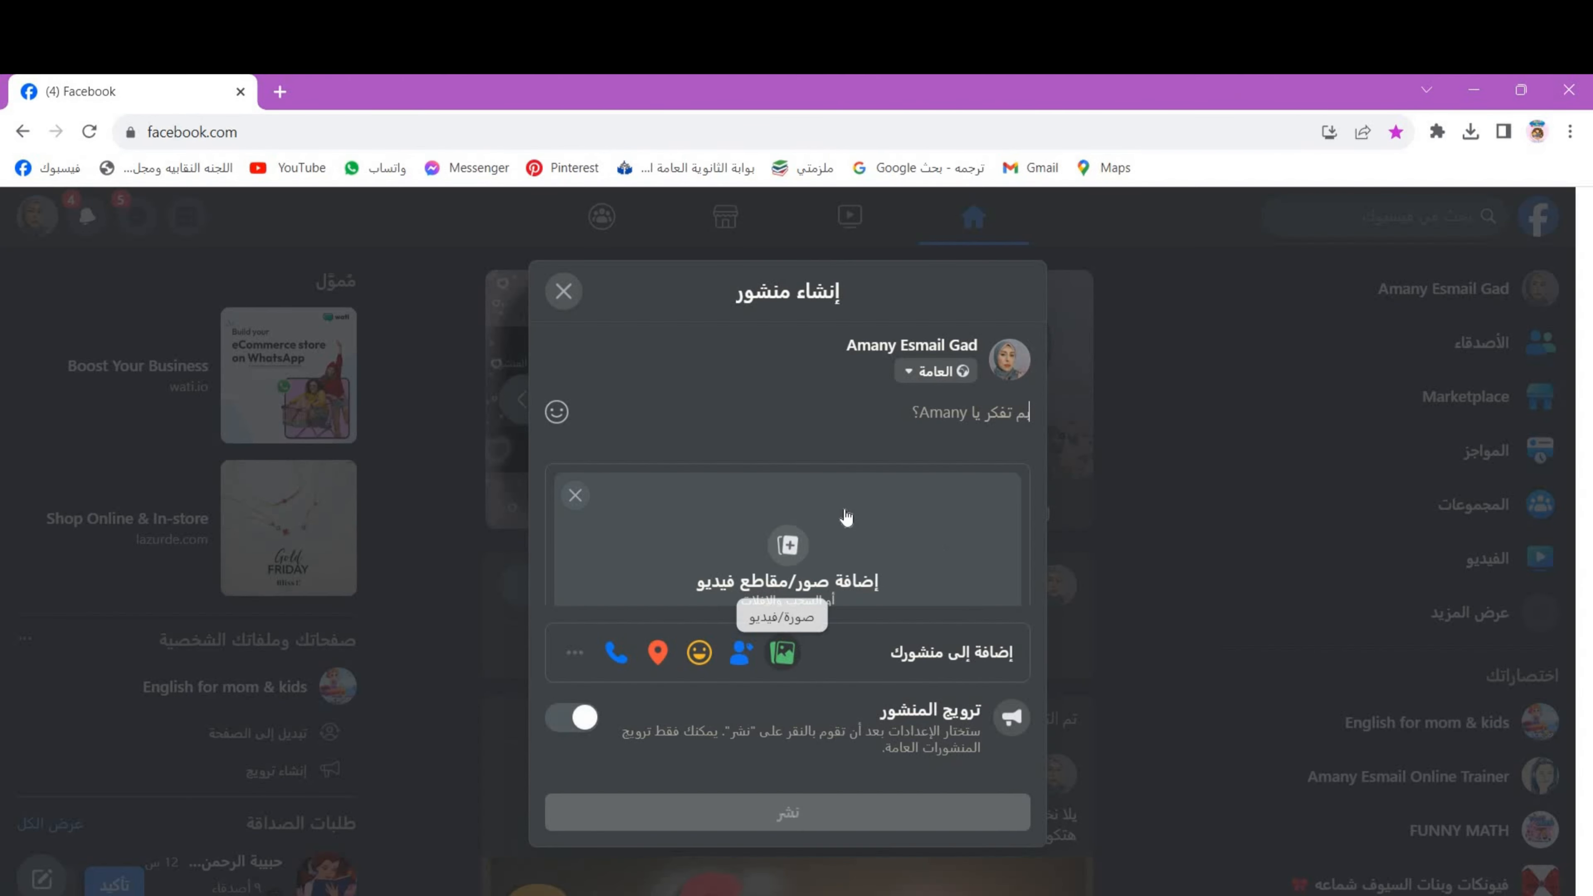
click(814, 533)
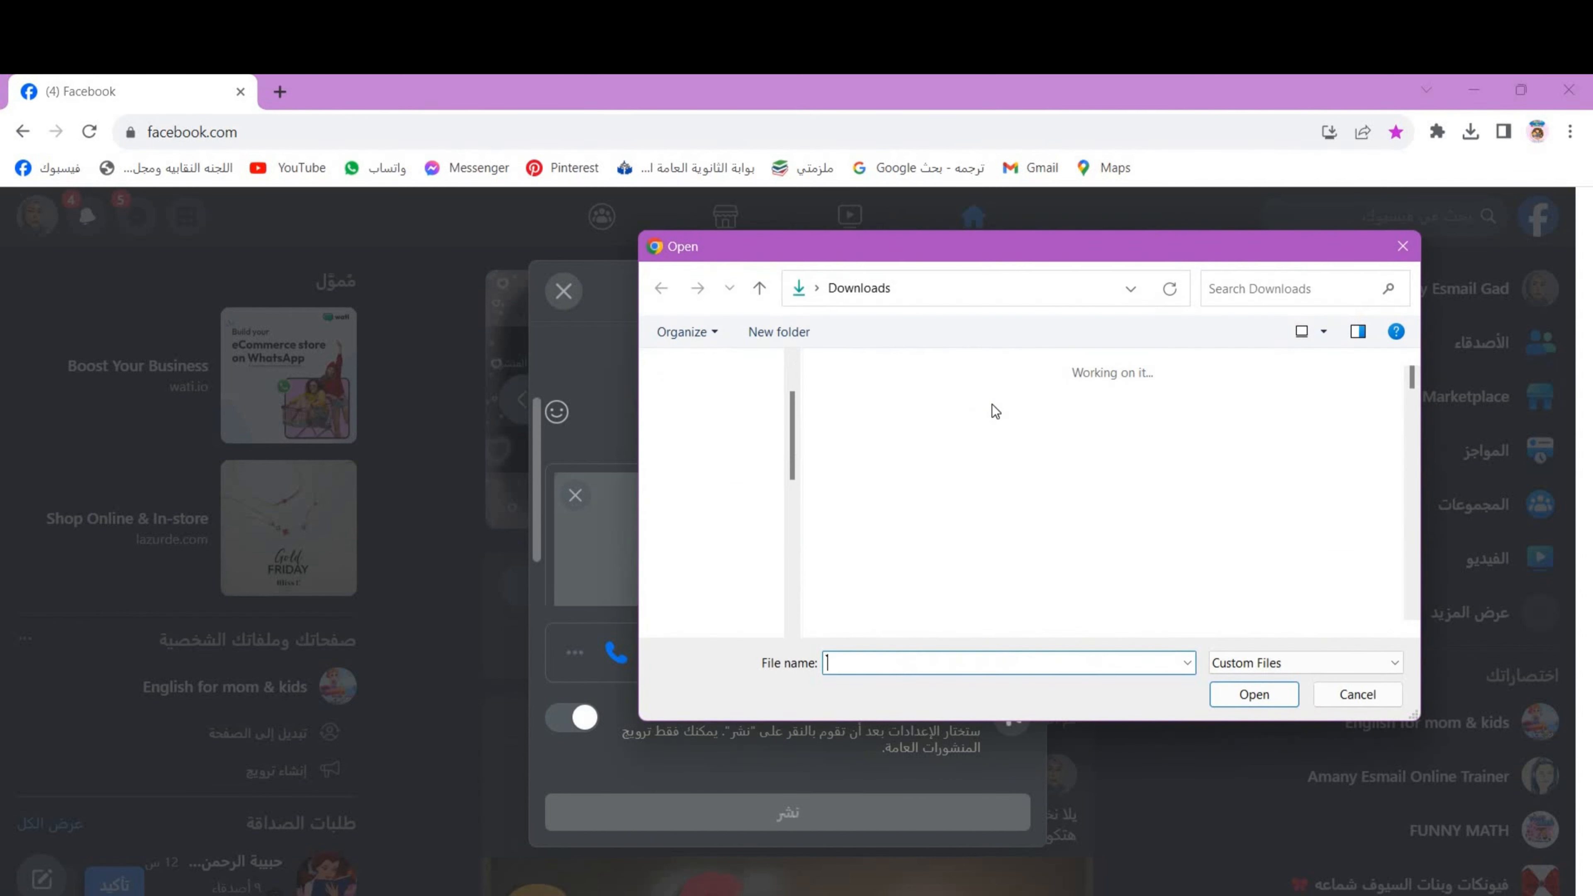
click(886, 455)
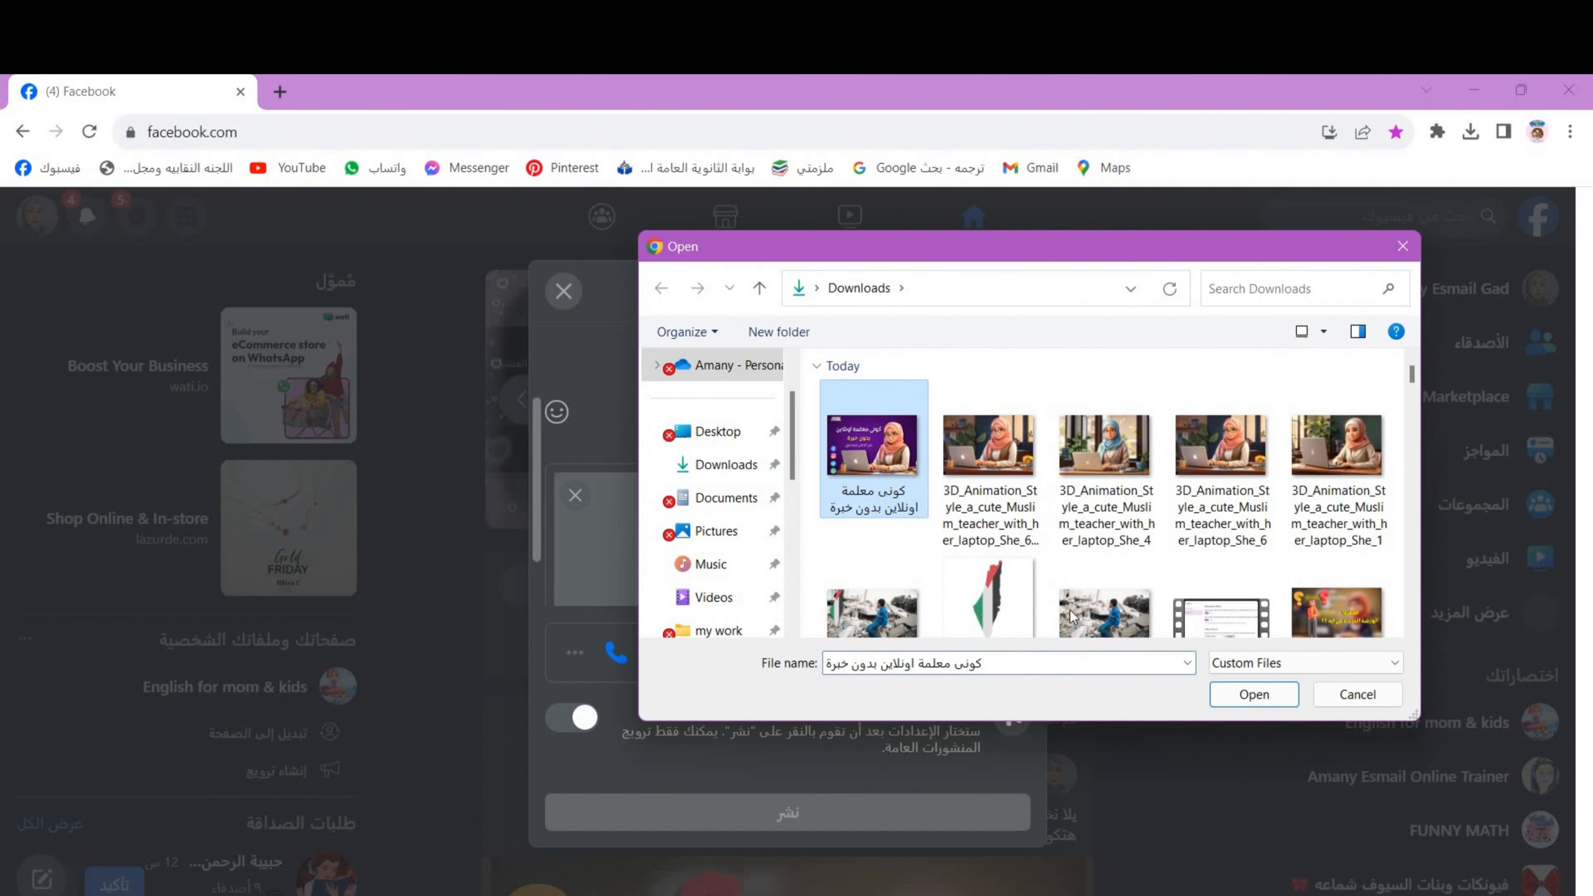
click(1254, 695)
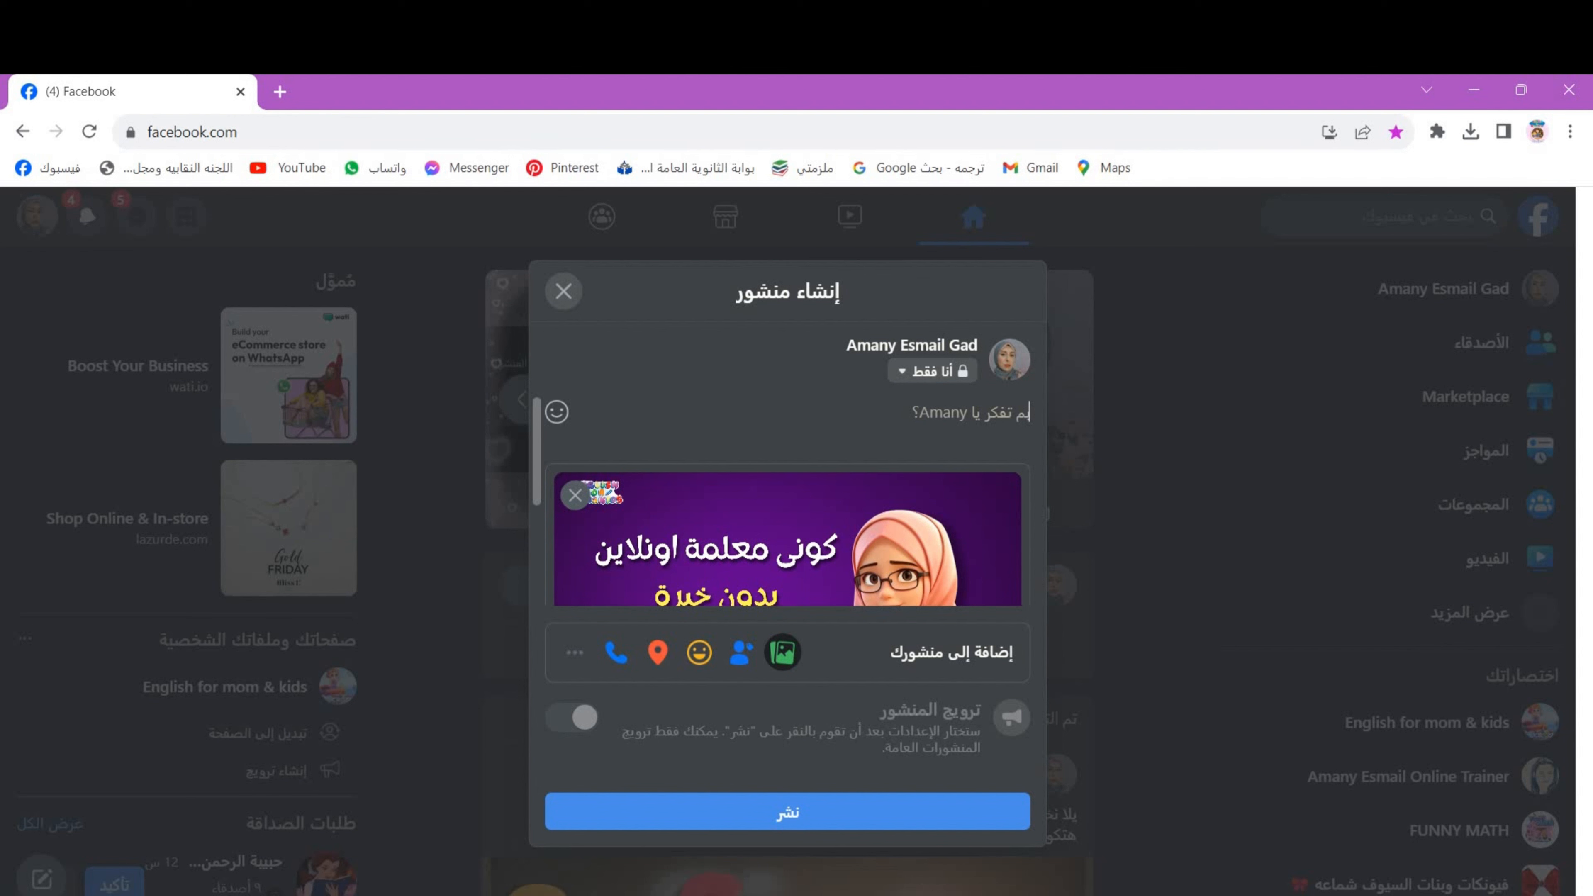
click(901, 807)
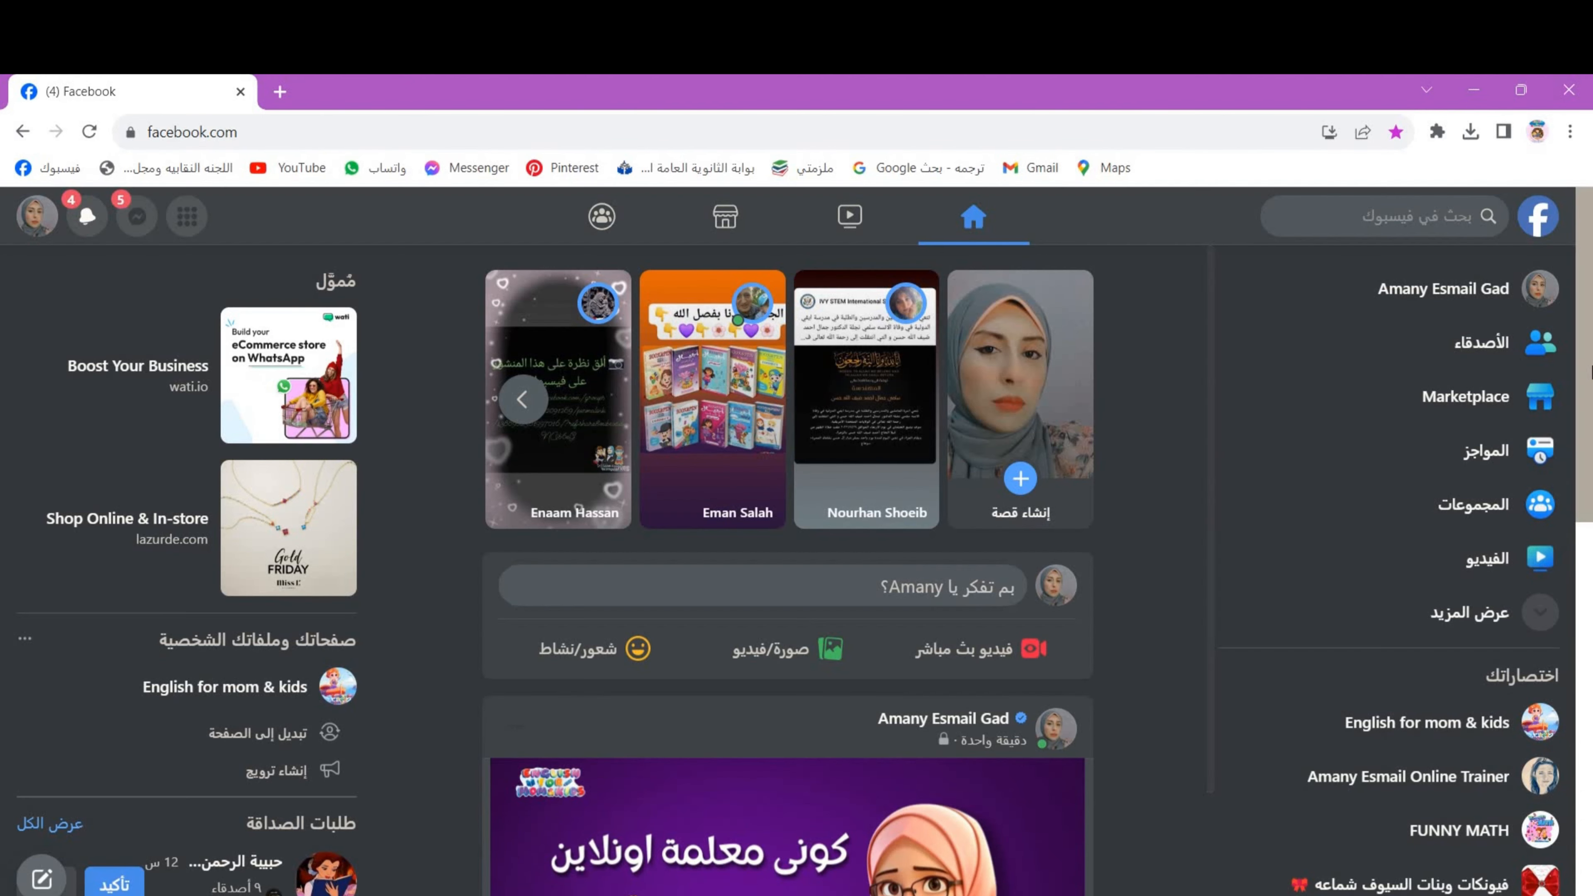
Step: Open the posted thumbnail in the photo viewer, zoom in twice and pan toward the teacher
scroll(1591, 398, down, 5)
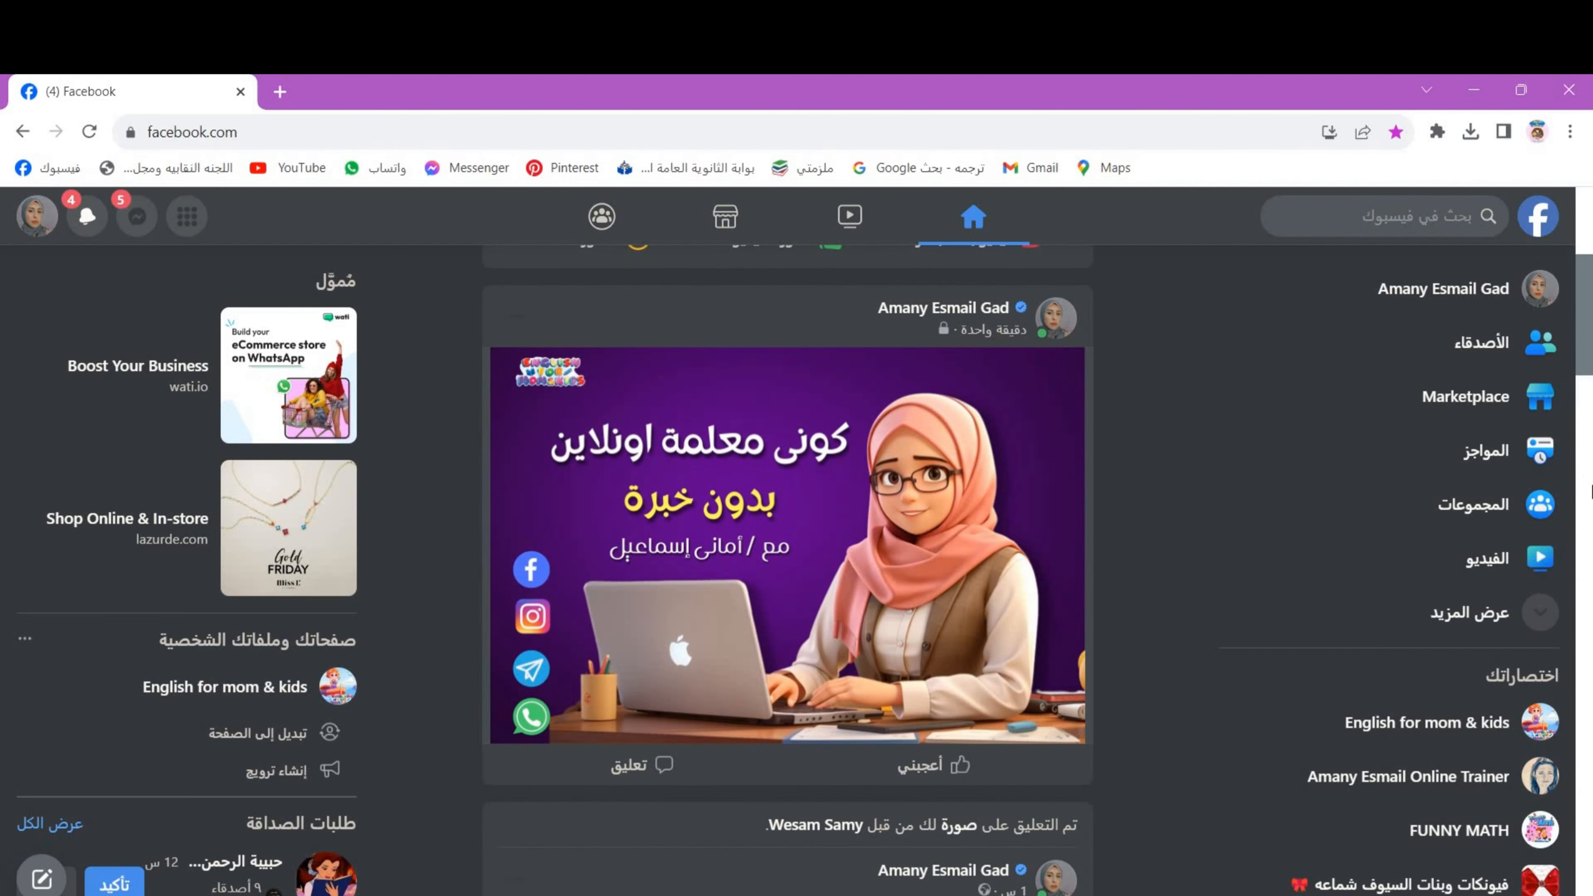
click(884, 560)
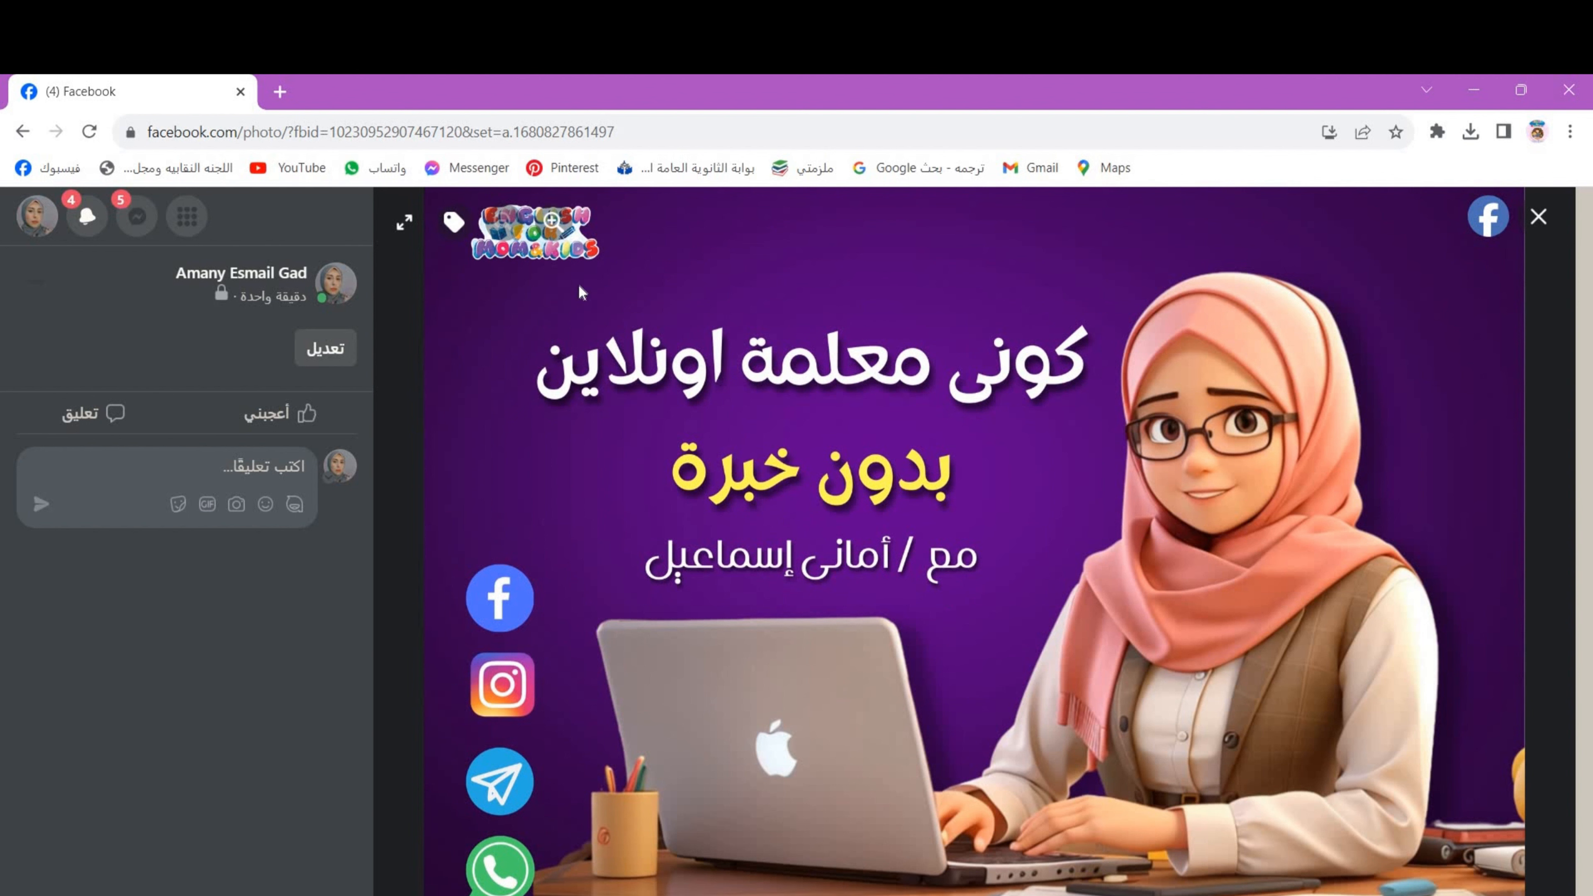
click(553, 223)
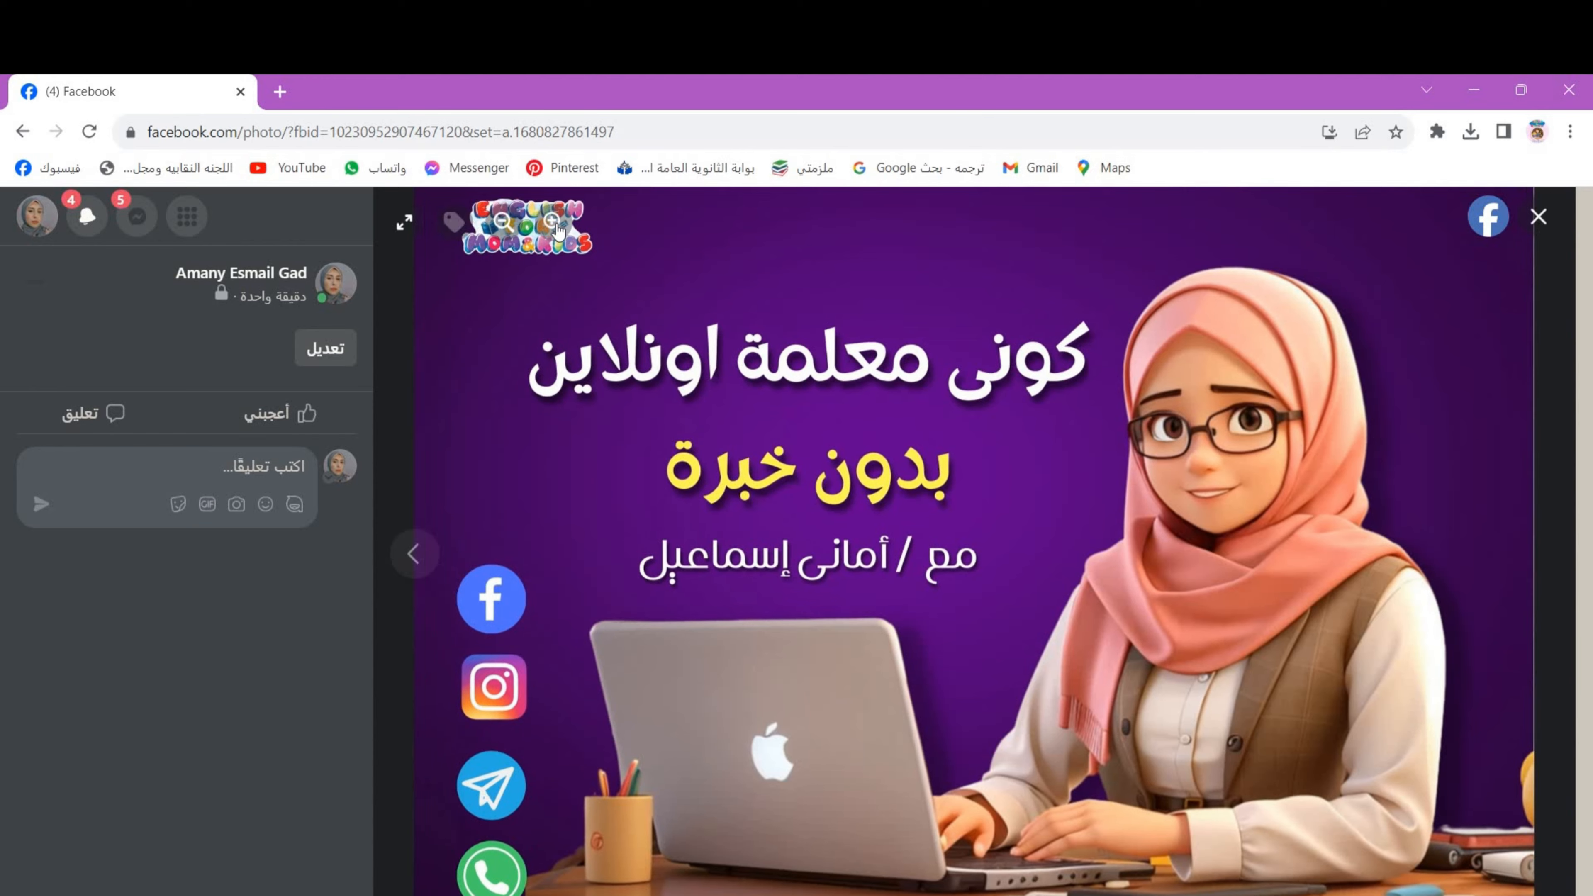
drag(817, 398, 877, 438)
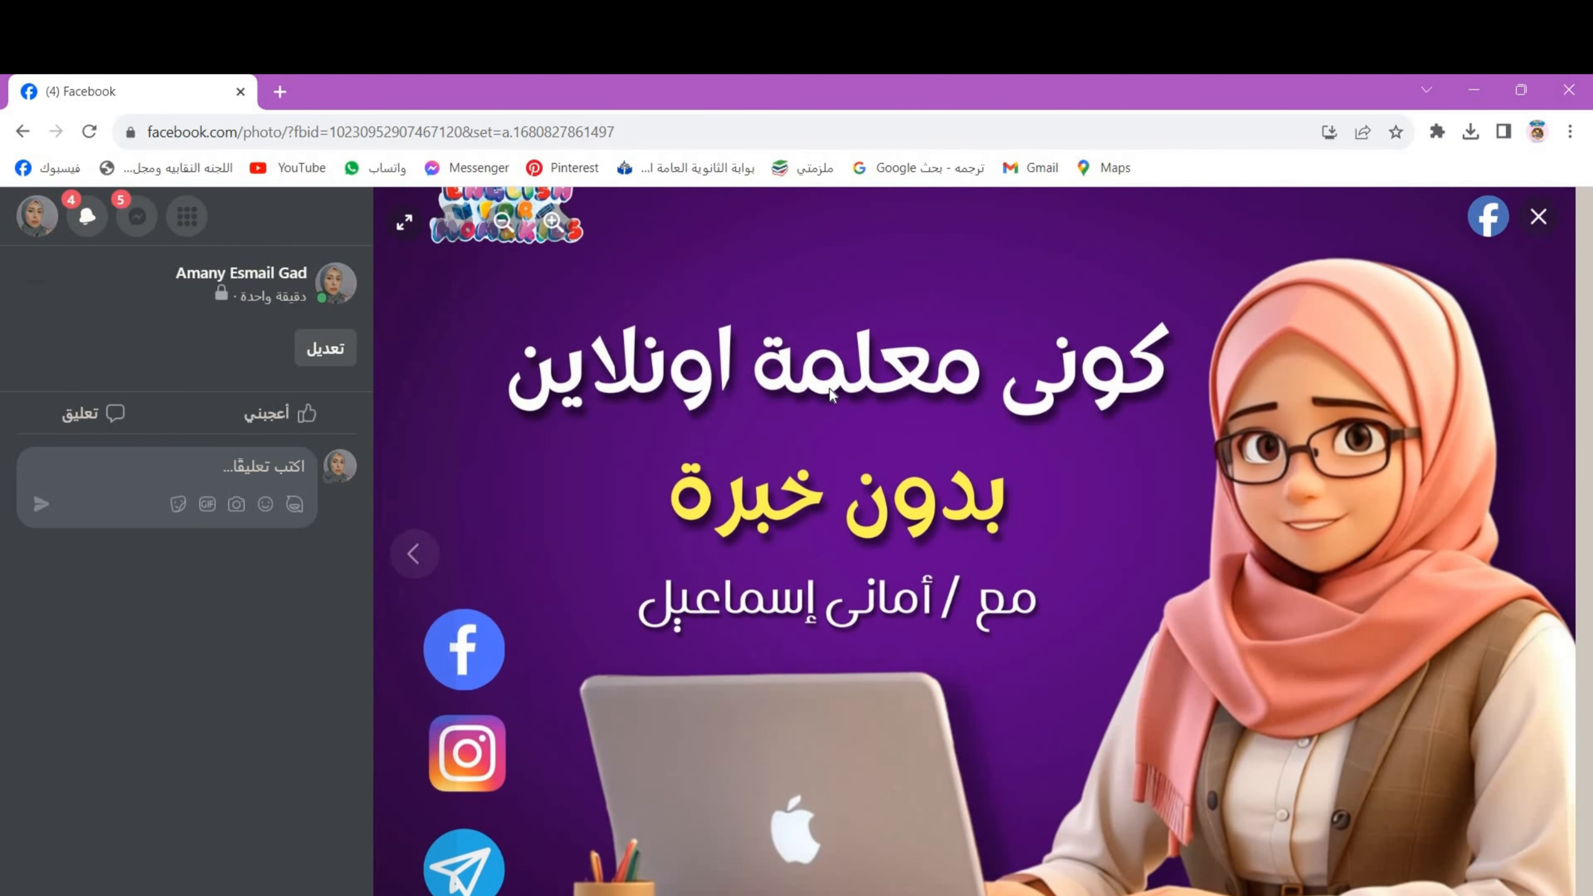
click(559, 230)
drag(737, 415, 548, 297)
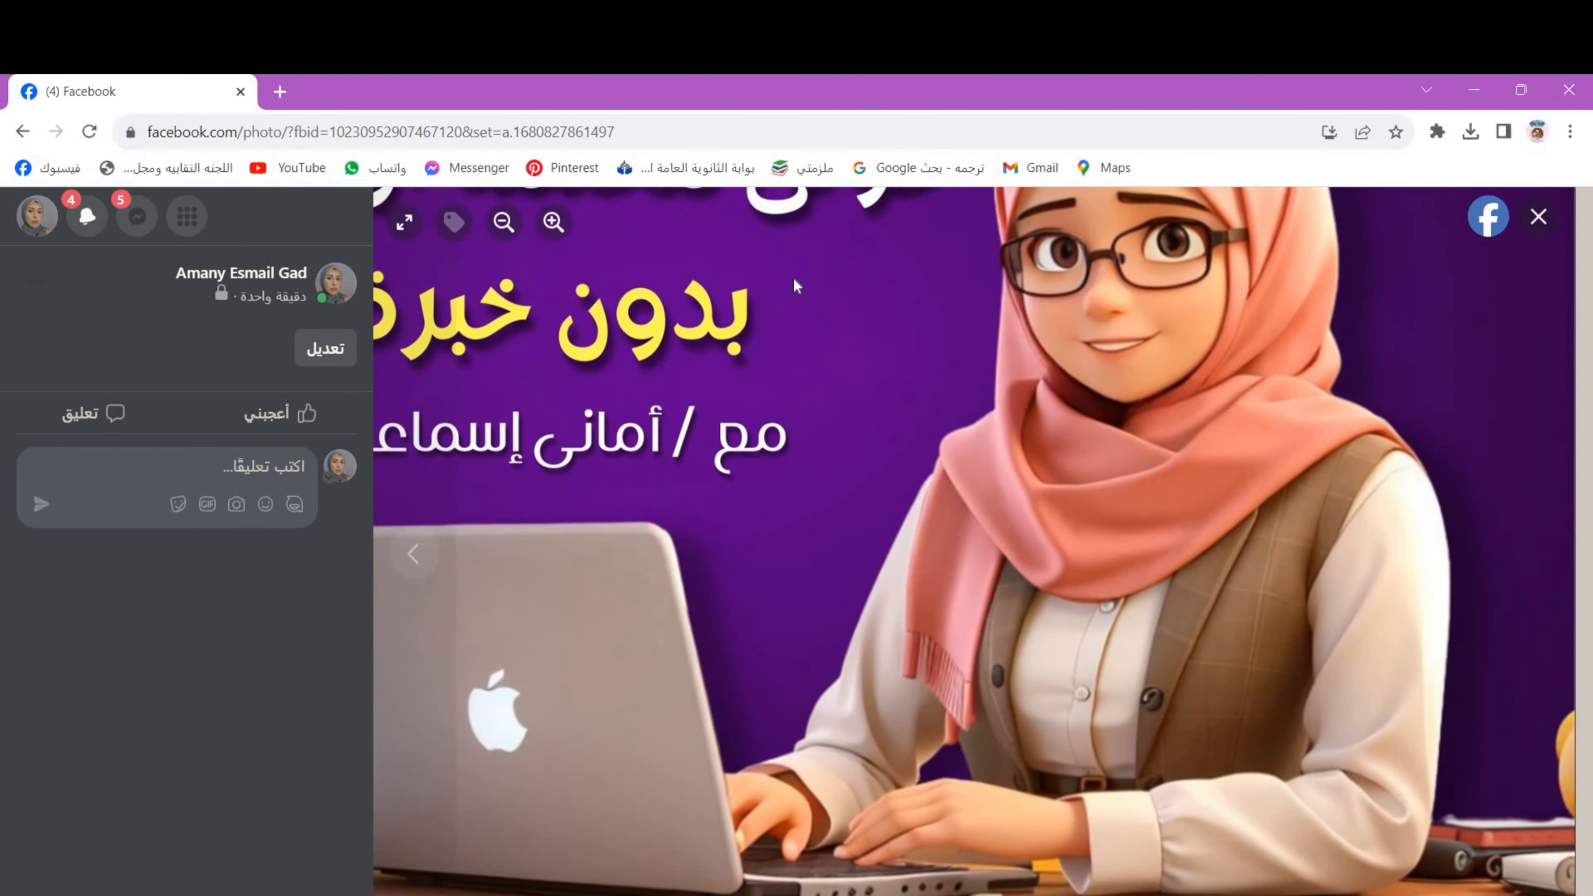